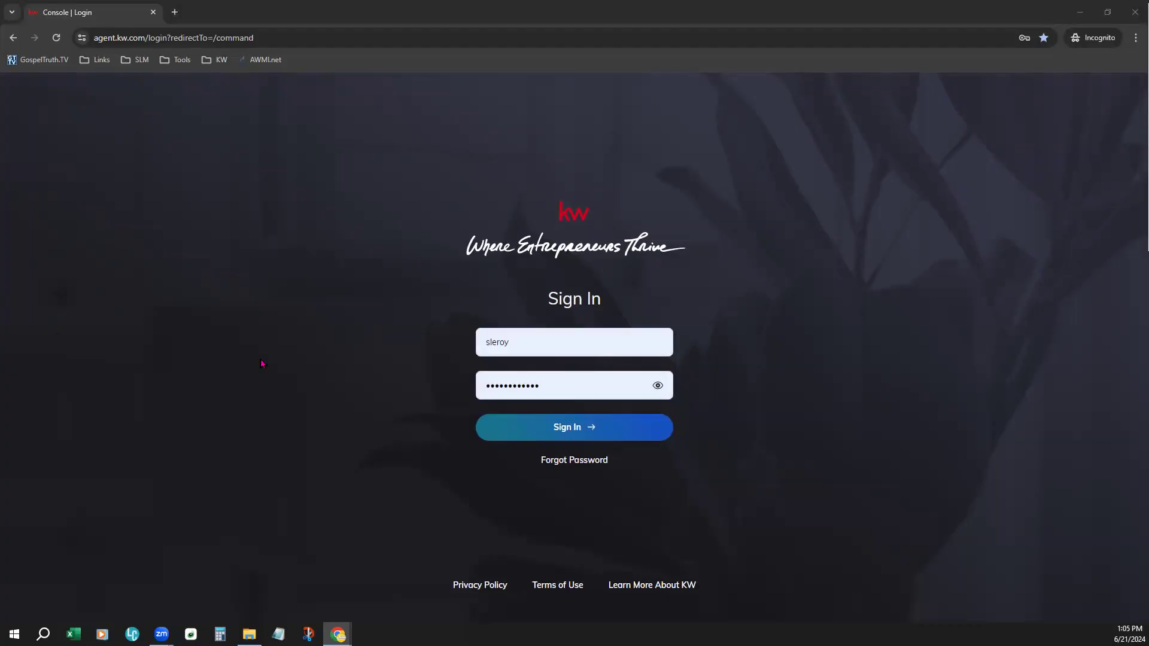
- Sign in with the prefilled credentials and enlarge the page view to 125%
{"action": "left_click", "coordinate": [582, 425]}
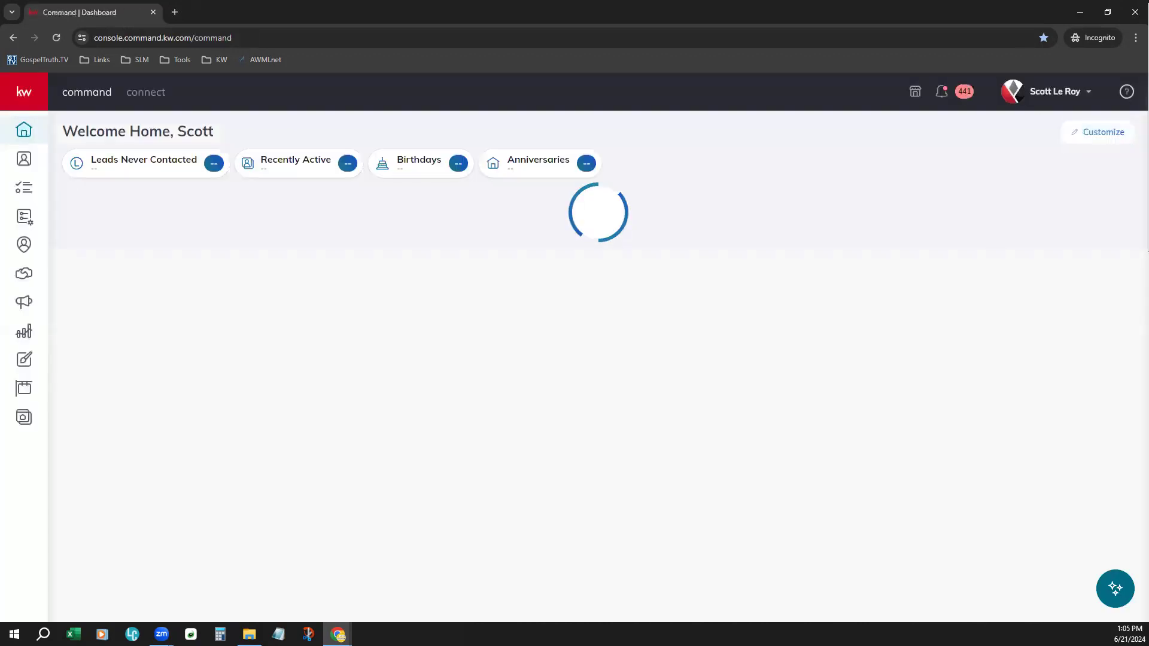
{"action": "left_click", "coordinate": [1135, 37]}
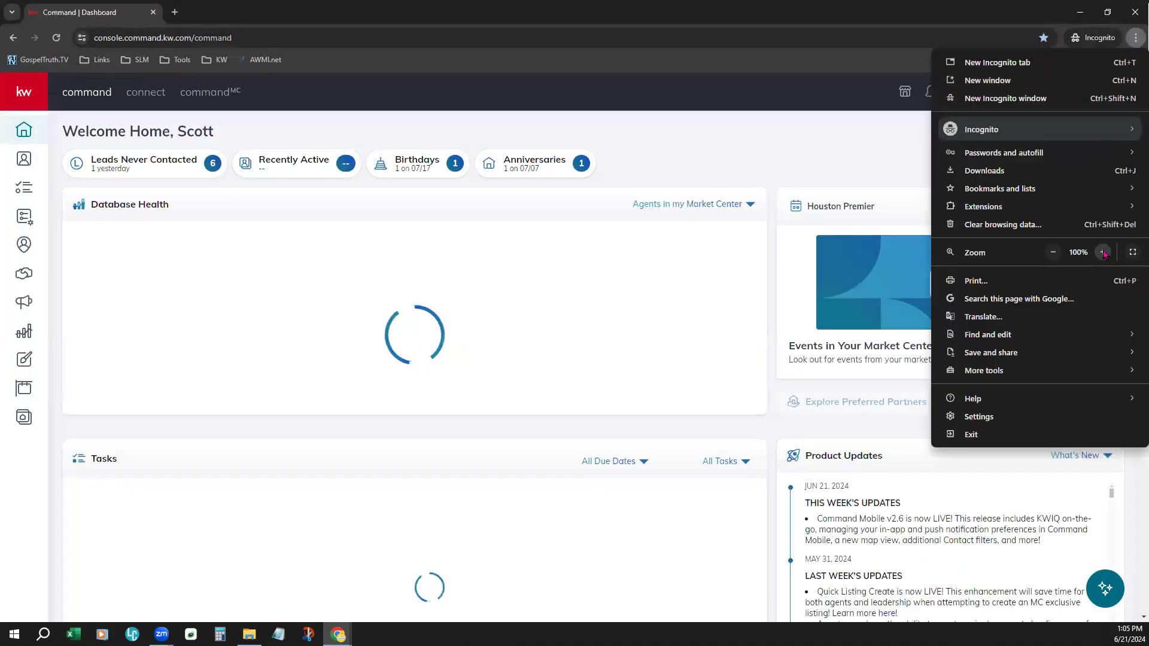
{"action": "left_click", "coordinate": [1103, 252]}
{"action": "left_click", "coordinate": [1102, 251]}
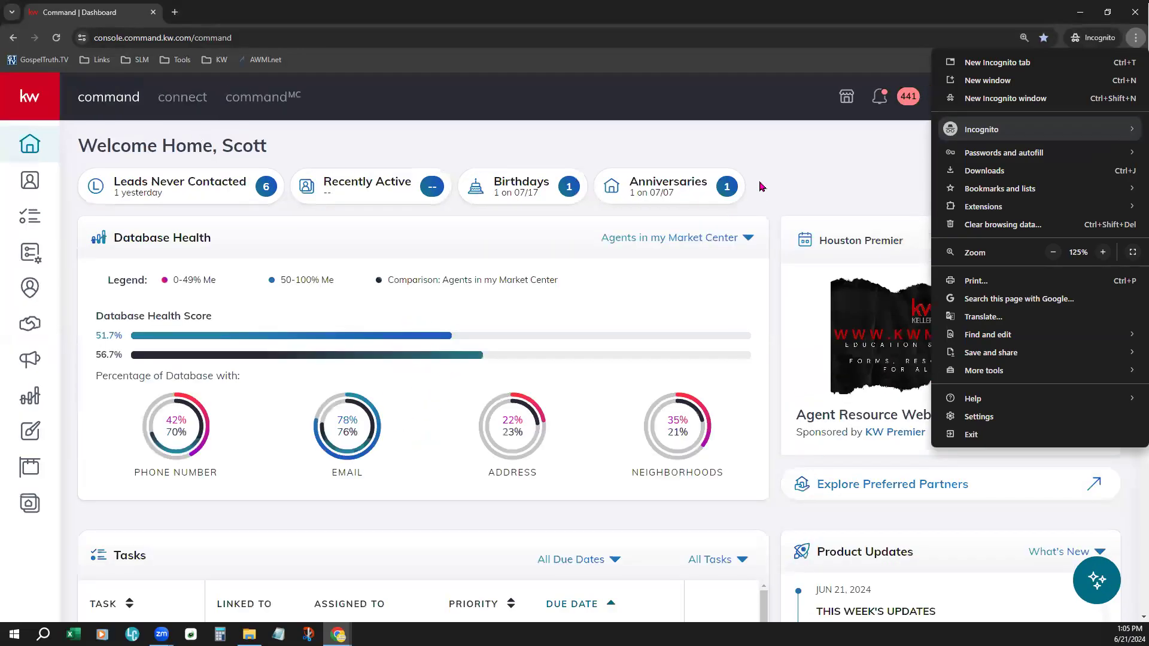
{"action": "left_click", "coordinate": [684, 398]}
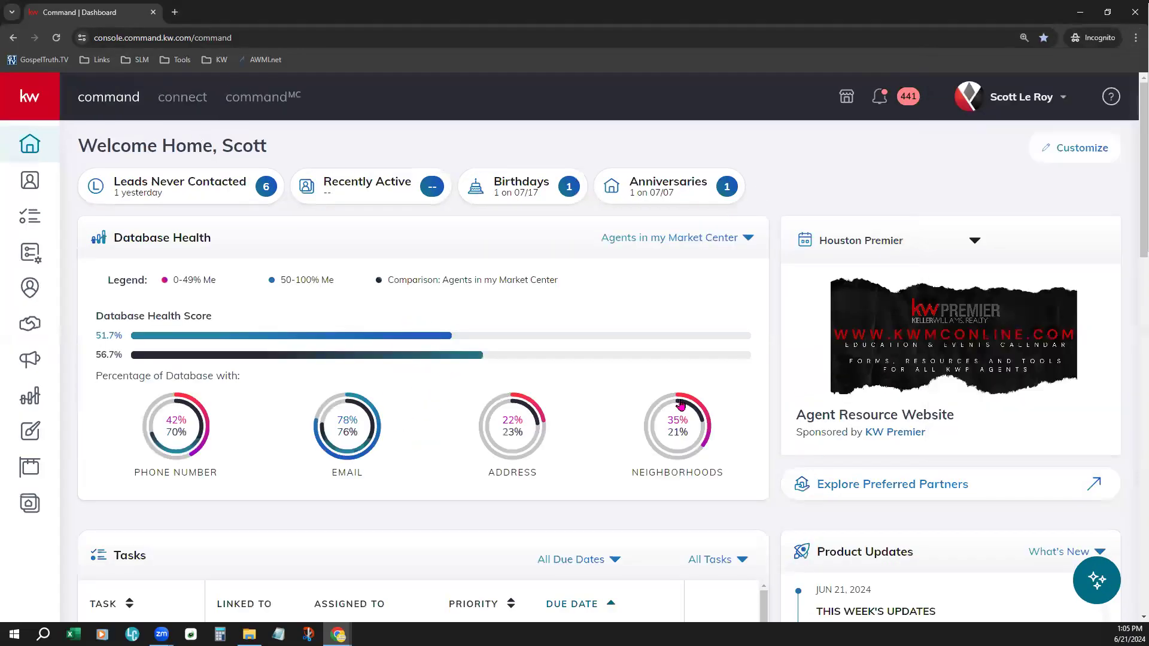
- Open the settings page of the signed-in personal account
{"action": "left_click", "coordinate": [1052, 100]}
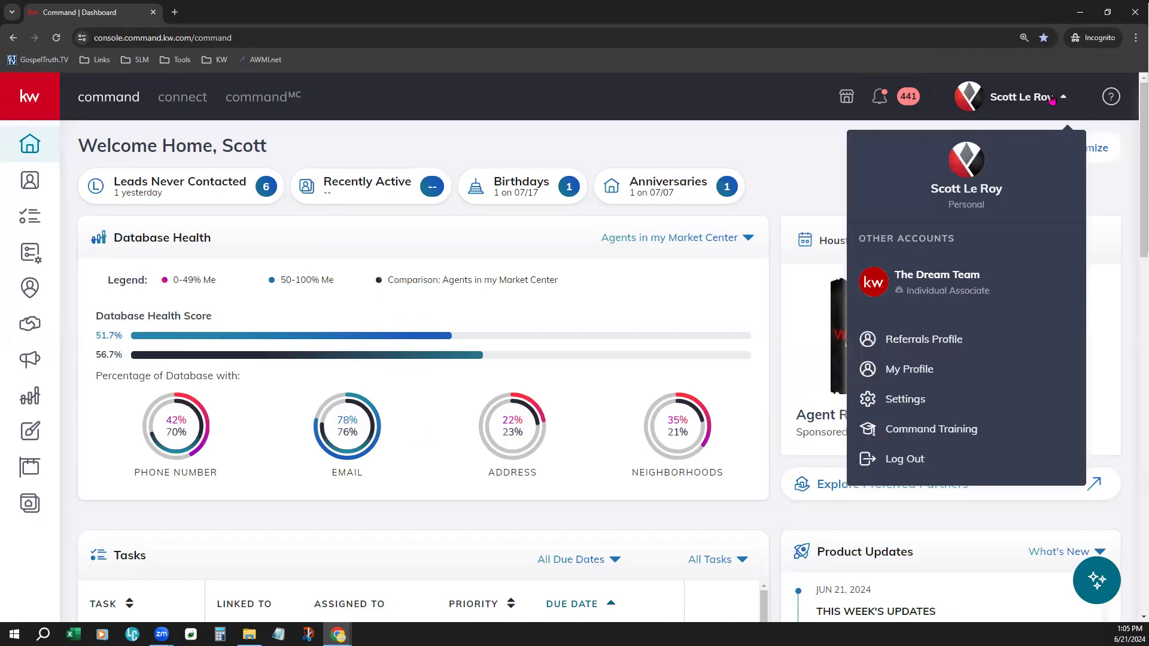
{"action": "left_click", "coordinate": [932, 406]}
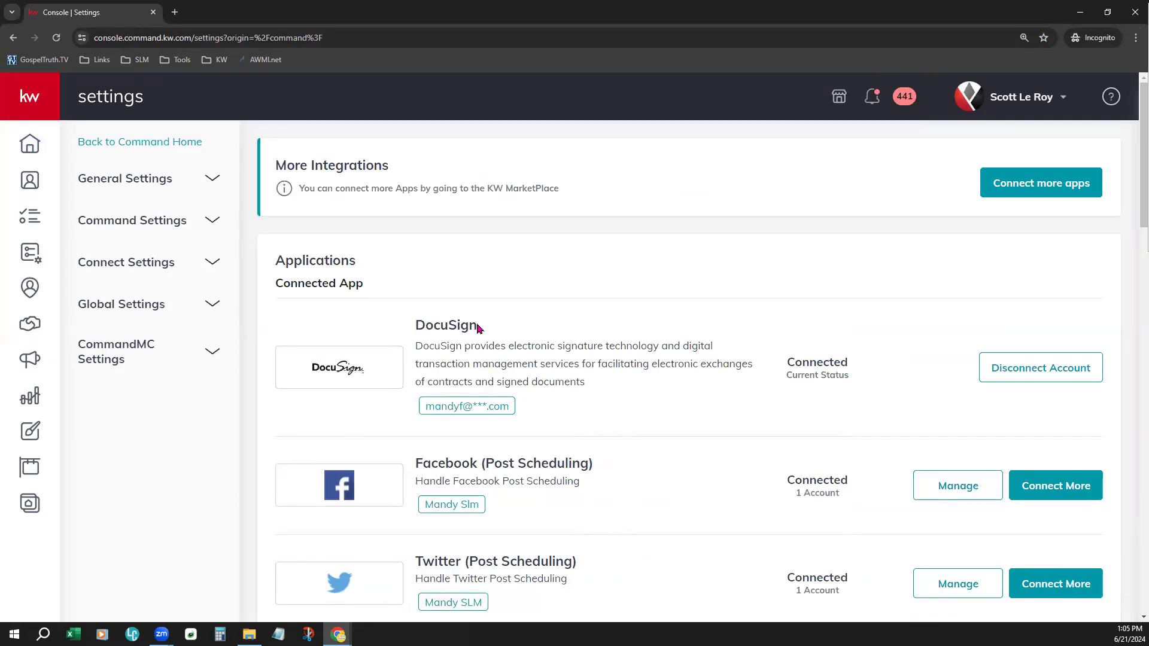
- Review the Applications list, from the connected apps through the Social and Productivity integrations
{"action": "left_click_drag", "start_coordinate": [416, 328], "coordinate": [496, 331]}
{"action": "left_click", "coordinate": [498, 331]}
{"action": "left_click_drag", "start_coordinate": [272, 262], "coordinate": [379, 284]}
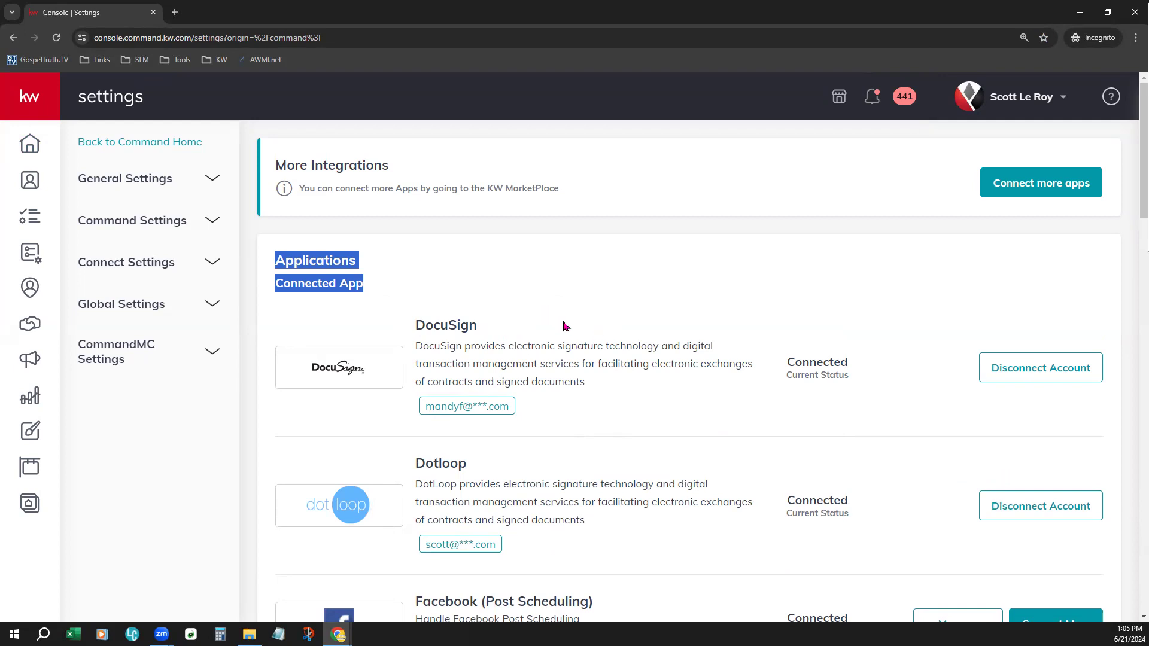
{"action": "scroll", "coordinate": [563, 326], "scroll_direction": "down", "scroll_amount": 4}
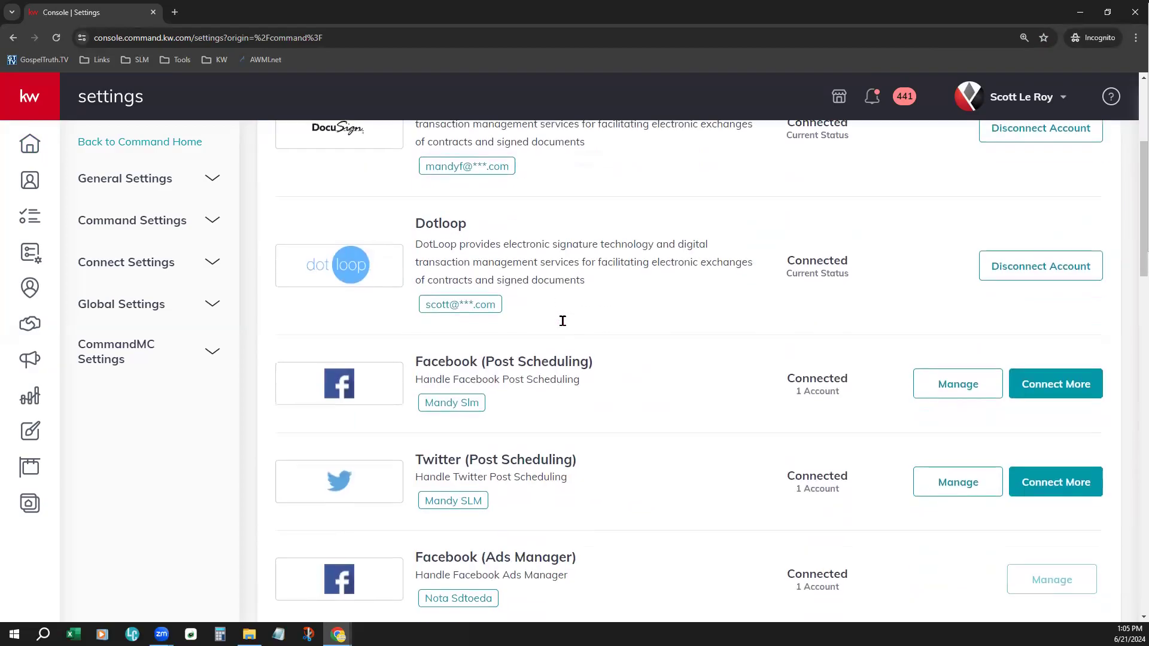
{"action": "scroll", "coordinate": [562, 321], "scroll_direction": "down", "scroll_amount": 8}
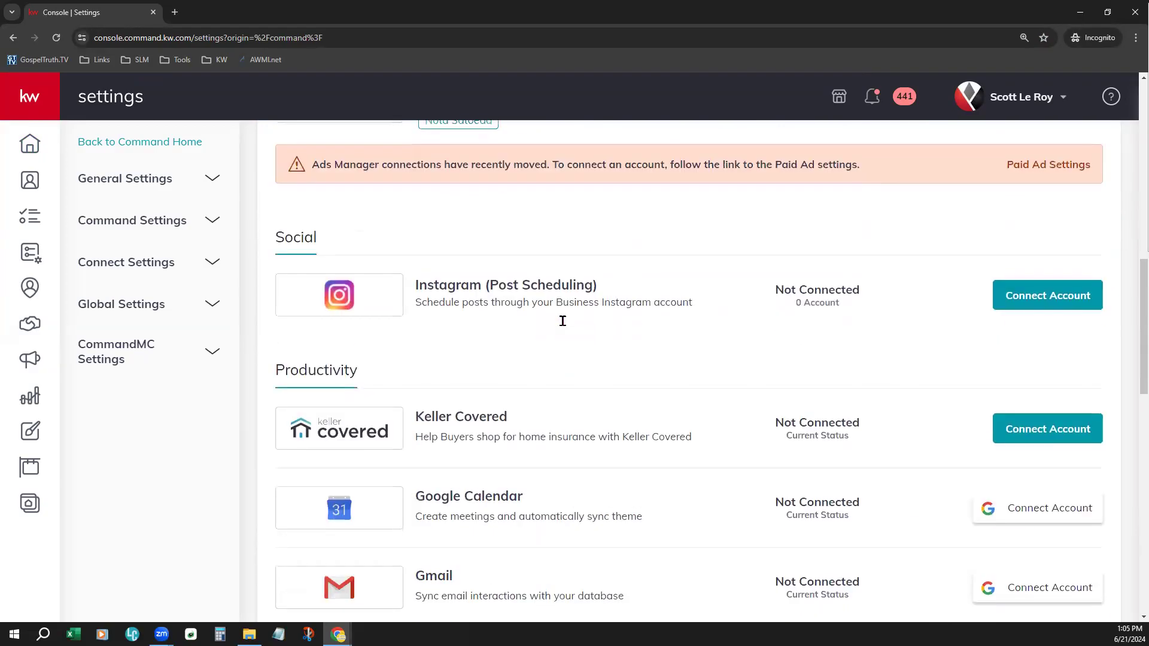
{"action": "scroll", "coordinate": [562, 321], "scroll_direction": "down", "scroll_amount": 3}
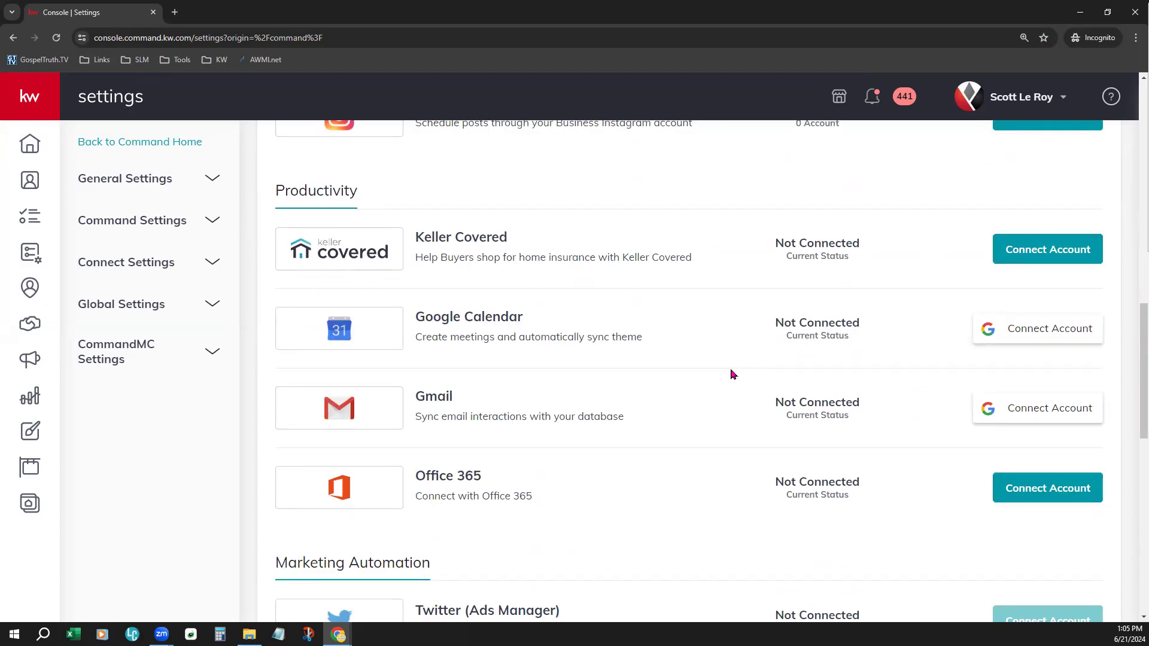
{"action": "scroll", "coordinate": [733, 375], "scroll_direction": "up", "scroll_amount": 10}
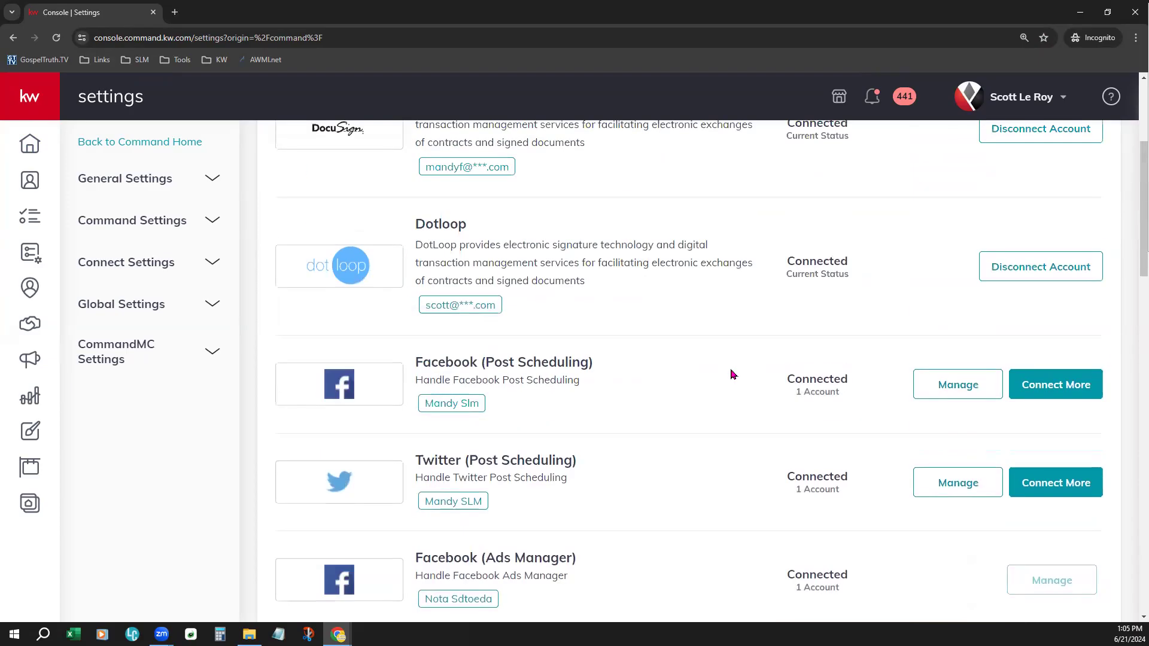
{"action": "scroll", "coordinate": [733, 375], "scroll_direction": "up", "scroll_amount": 3}
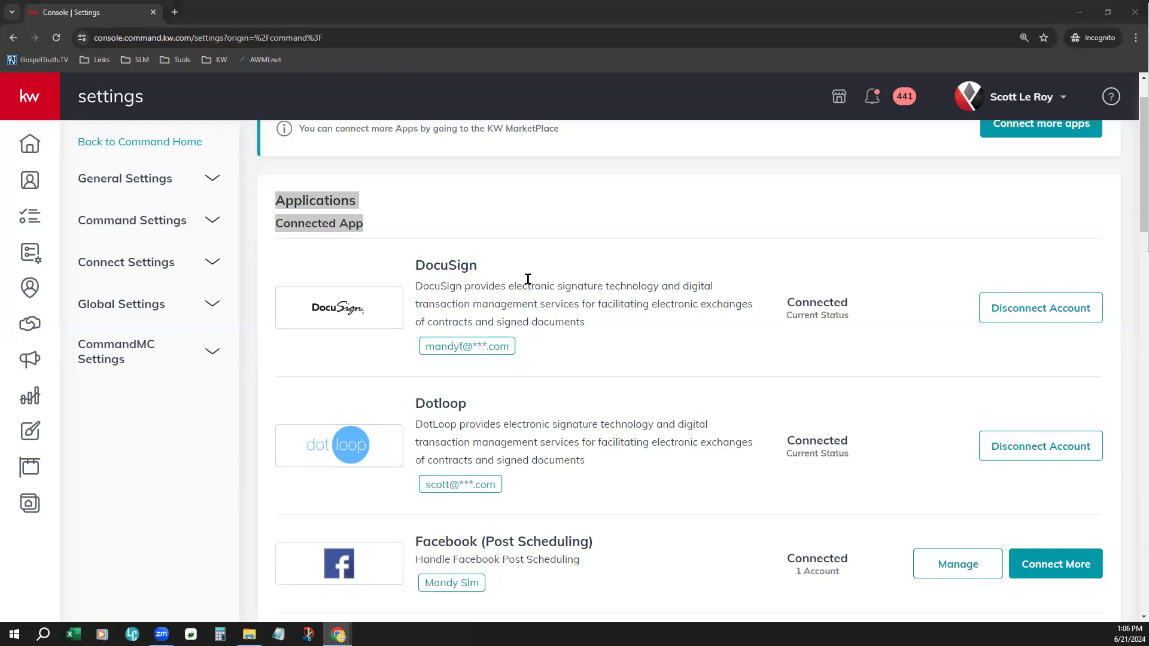
- Disconnect the DocuSign account from the connected applications and confirm the disconnection
{"action": "left_click_drag", "start_coordinate": [869, 302], "coordinate": [781, 304]}
{"action": "left_click", "coordinate": [658, 349]}
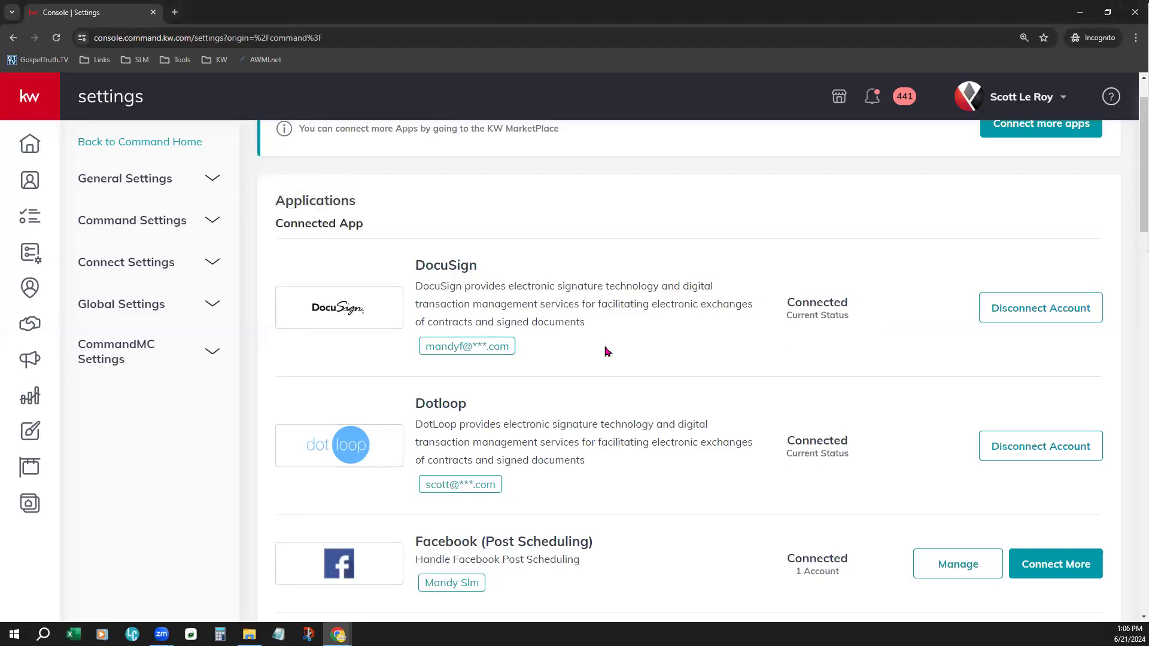
{"action": "left_click_drag", "start_coordinate": [426, 345], "coordinate": [573, 348]}
{"action": "left_click", "coordinate": [573, 348]}
{"action": "left_click", "coordinate": [1039, 303]}
{"action": "left_click", "coordinate": [688, 505]}
- Start connecting DocuSign under Digital Signature & Transactions and choose to log in with an existing account
{"action": "scroll", "coordinate": [716, 461], "scroll_direction": "down", "scroll_amount": 4}
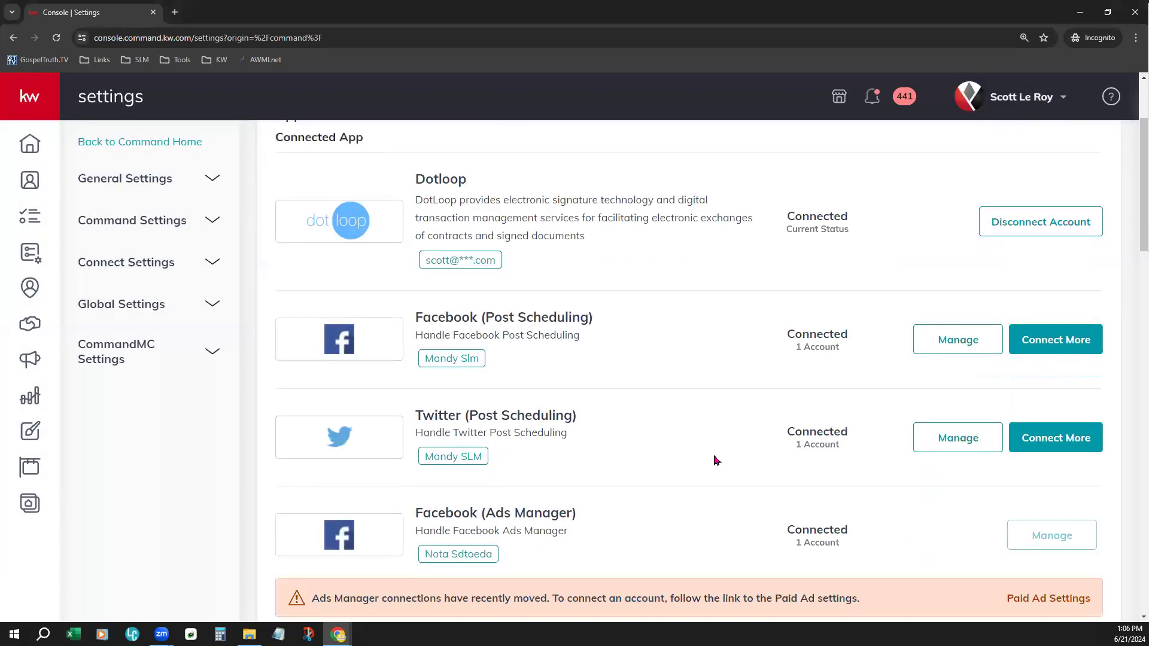
{"action": "scroll", "coordinate": [716, 461], "scroll_direction": "down", "scroll_amount": 3}
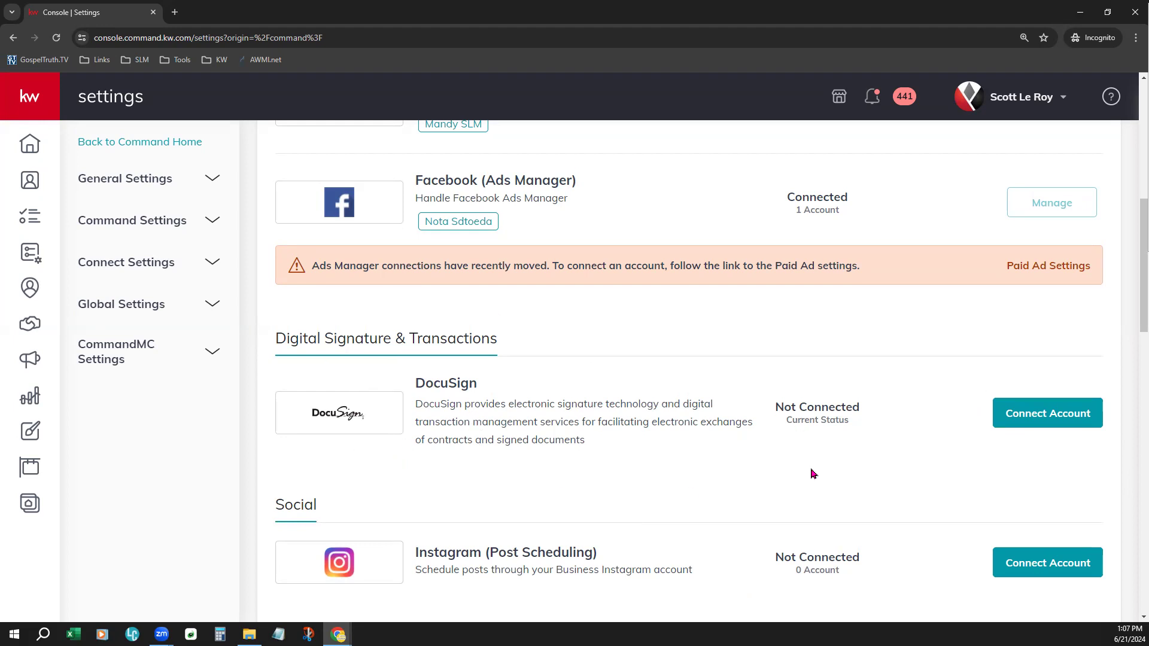
{"action": "left_click", "coordinate": [1052, 417]}
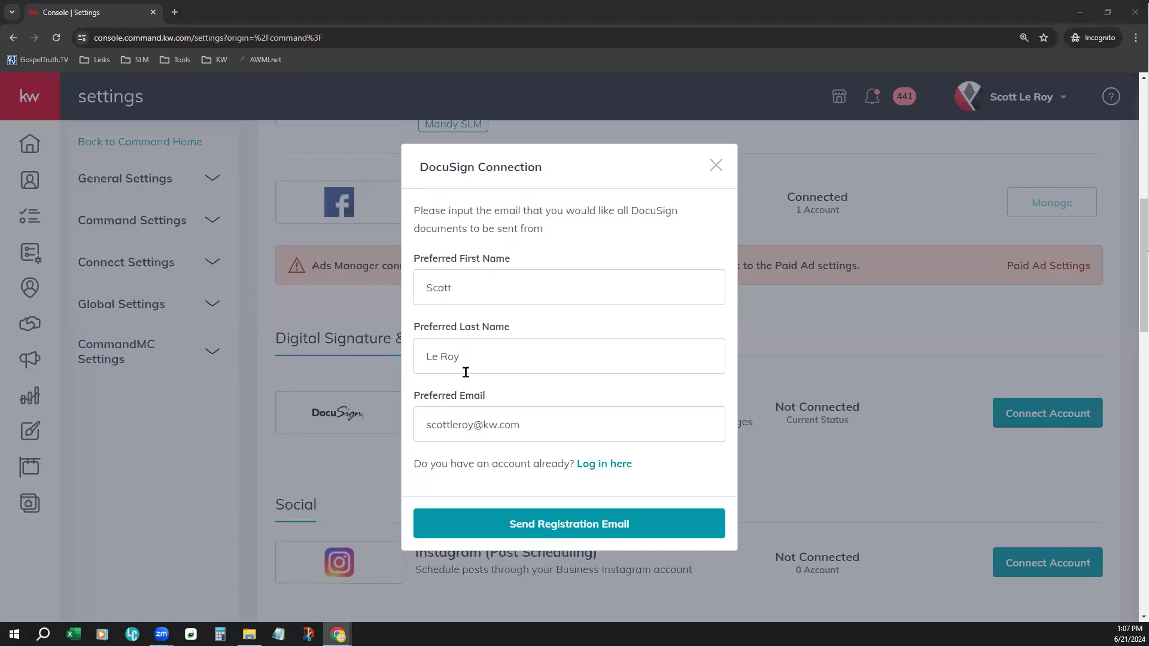
{"action": "left_click_drag", "start_coordinate": [554, 425], "coordinate": [421, 436]}
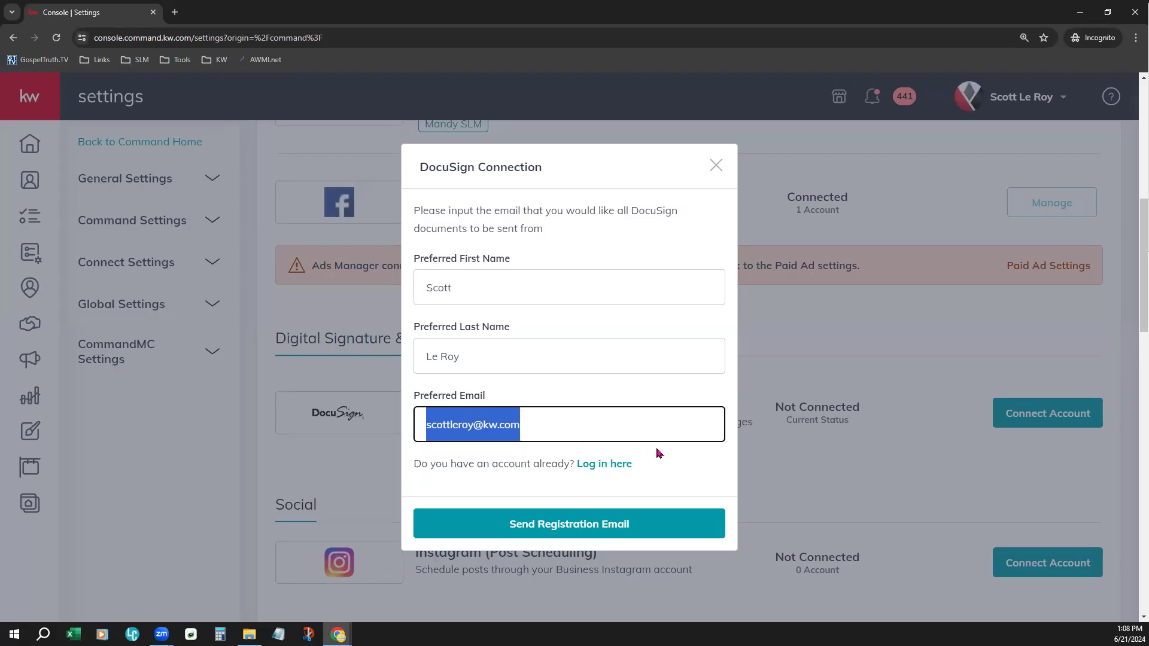
{"action": "left_click", "coordinate": [696, 453]}
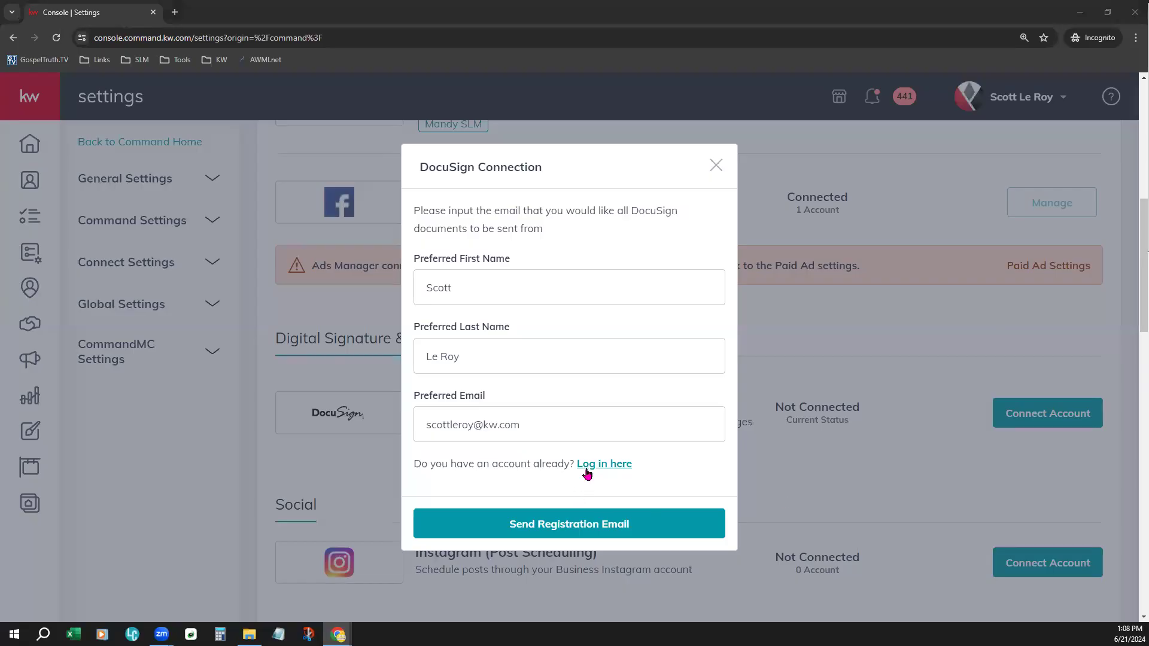
{"action": "left_click_drag", "start_coordinate": [489, 464], "coordinate": [599, 468]}
{"action": "left_click", "coordinate": [619, 466]}
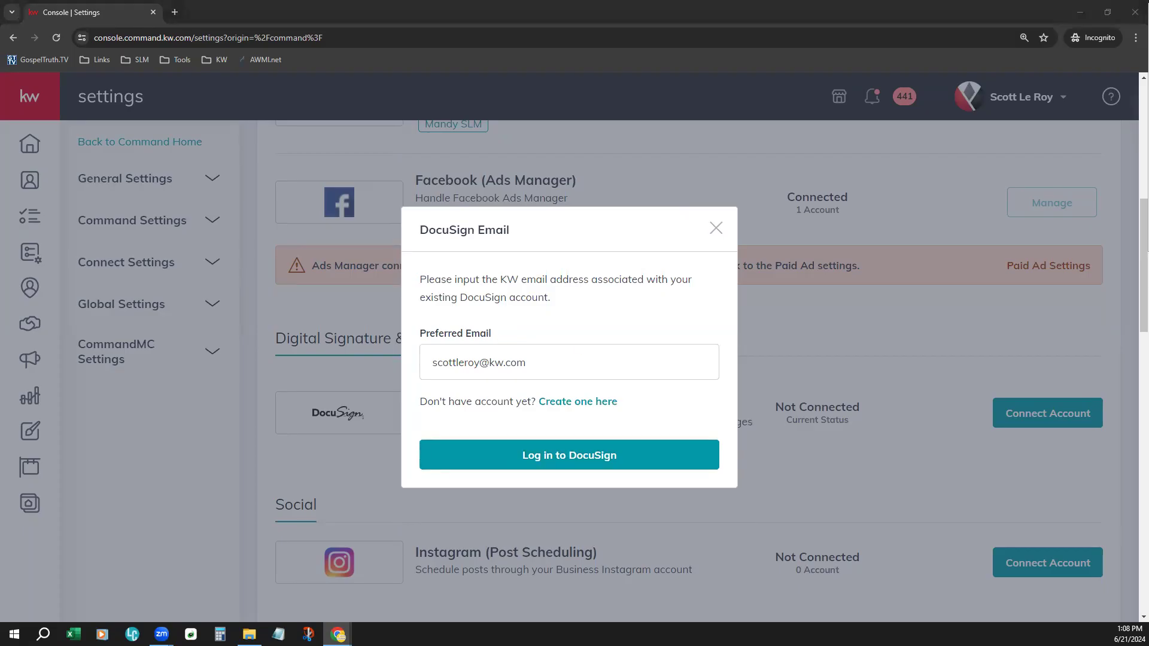
- Log in to DocuSign with the existing account's e-mail and password, and check its entry among the connected applications
{"action": "triple_click", "coordinate": [542, 363]}
{"action": "key", "text": "ctrl+v"}
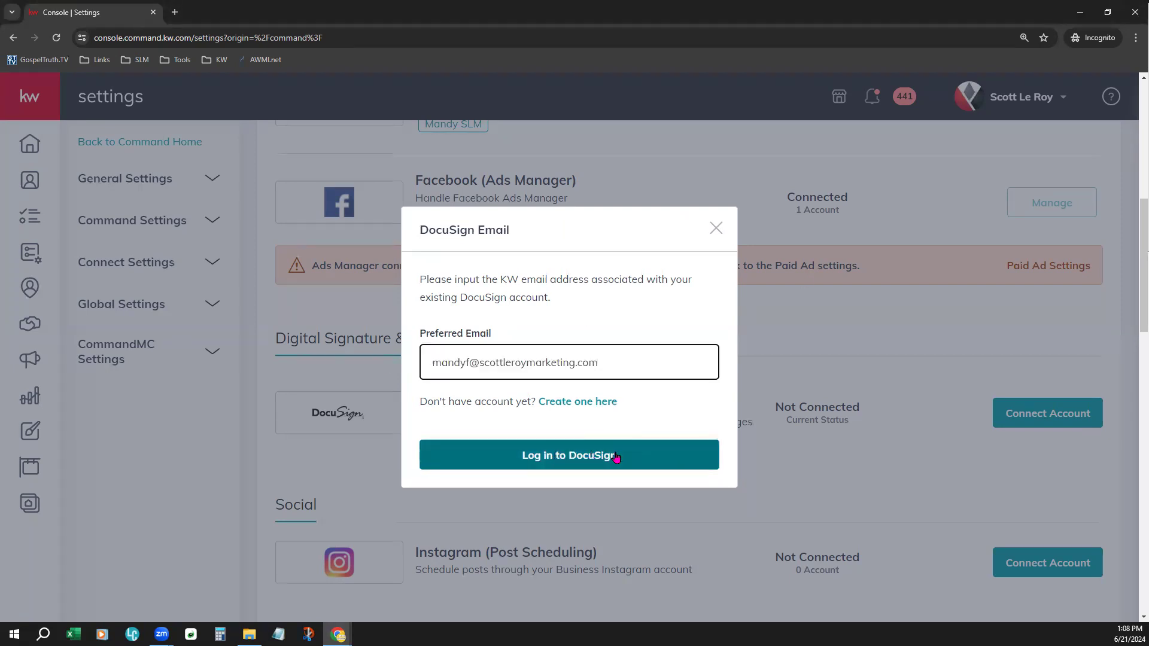
{"action": "left_click", "coordinate": [575, 458]}
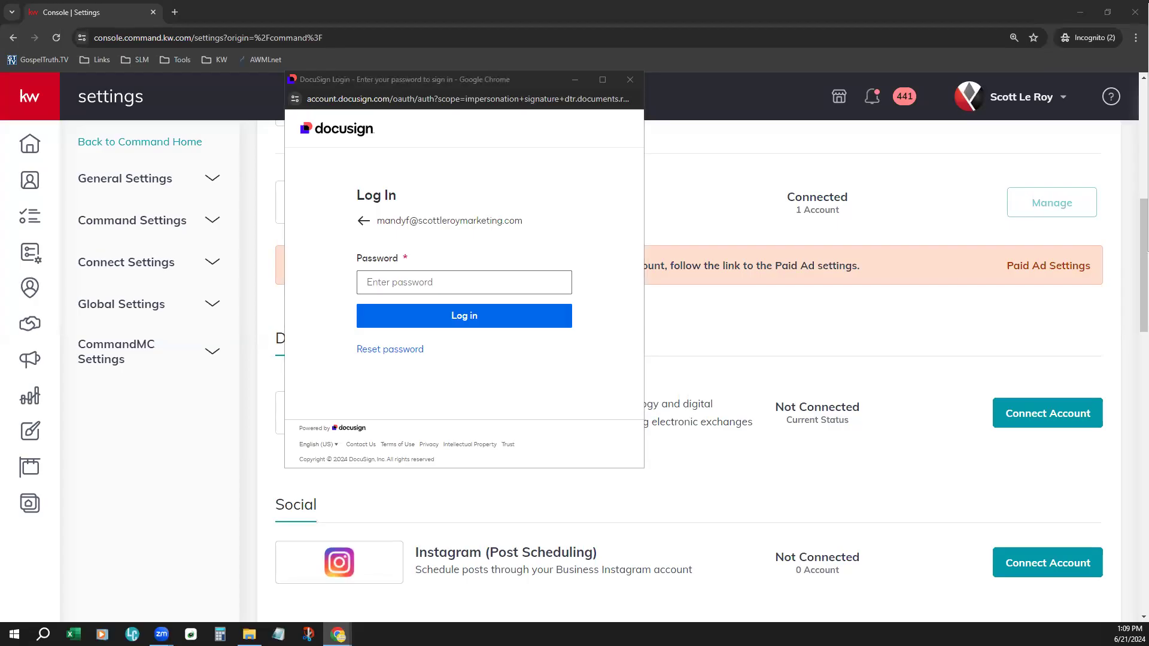
{"action": "left_click", "coordinate": [407, 277]}
{"action": "key", "text": "ctrl+v"}
{"action": "left_click", "coordinate": [493, 311]}
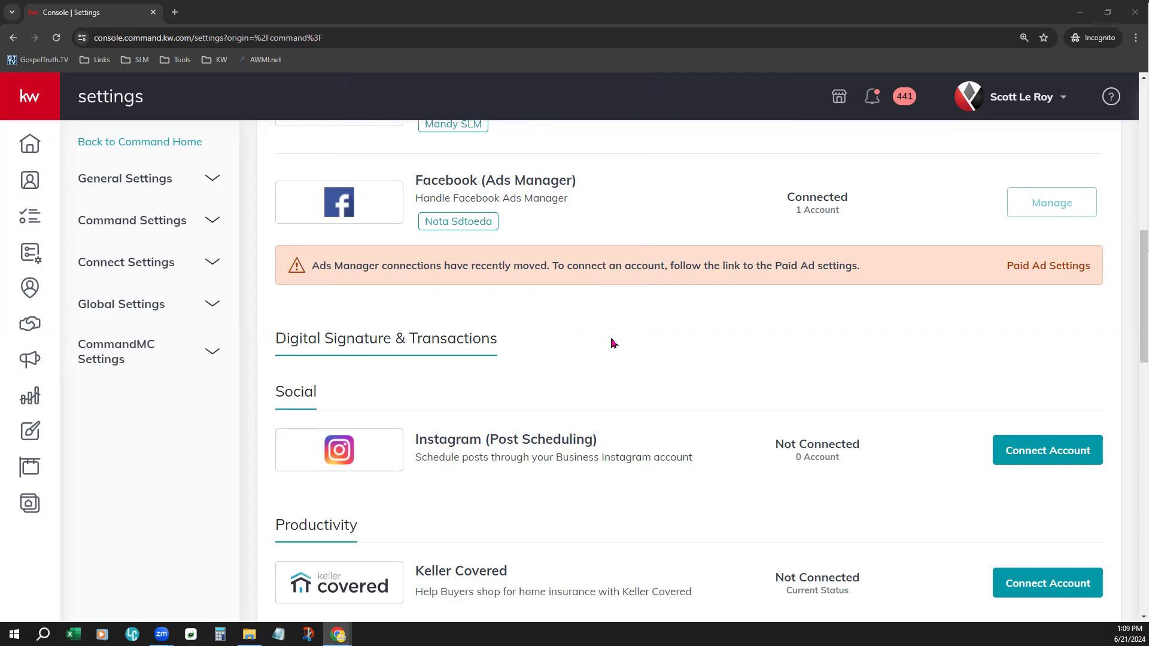
{"action": "scroll", "coordinate": [634, 341], "scroll_direction": "up", "scroll_amount": 5}
{"action": "scroll", "coordinate": [637, 340], "scroll_direction": "down", "scroll_amount": 3}
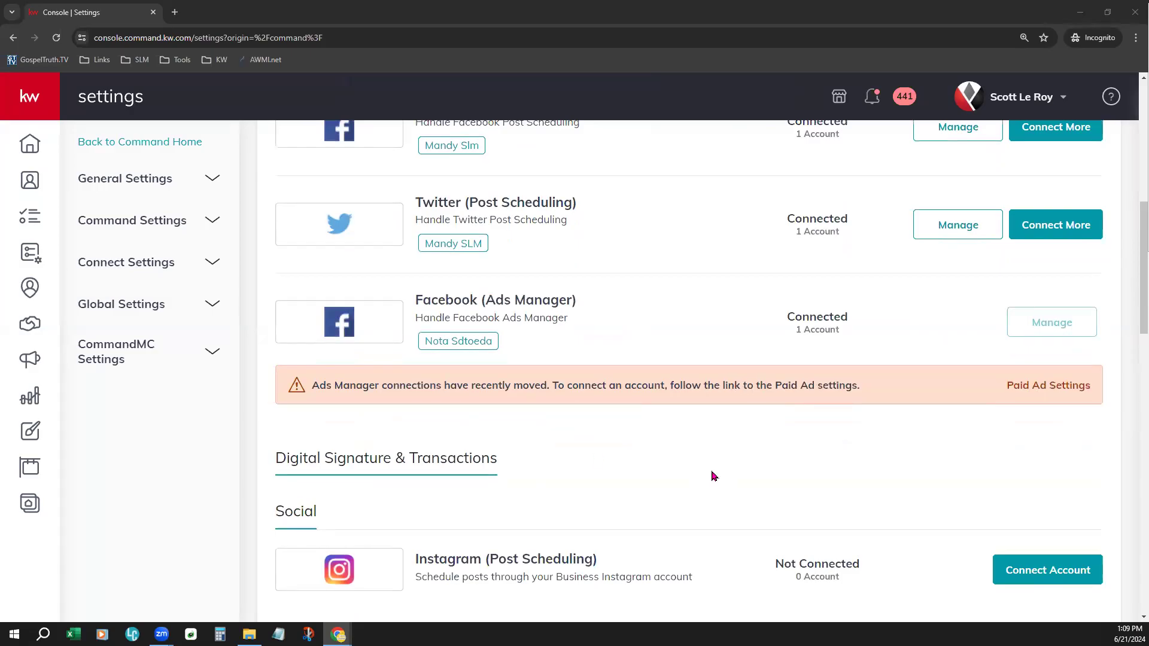
{"action": "scroll", "coordinate": [718, 458], "scroll_direction": "up", "scroll_amount": 5}
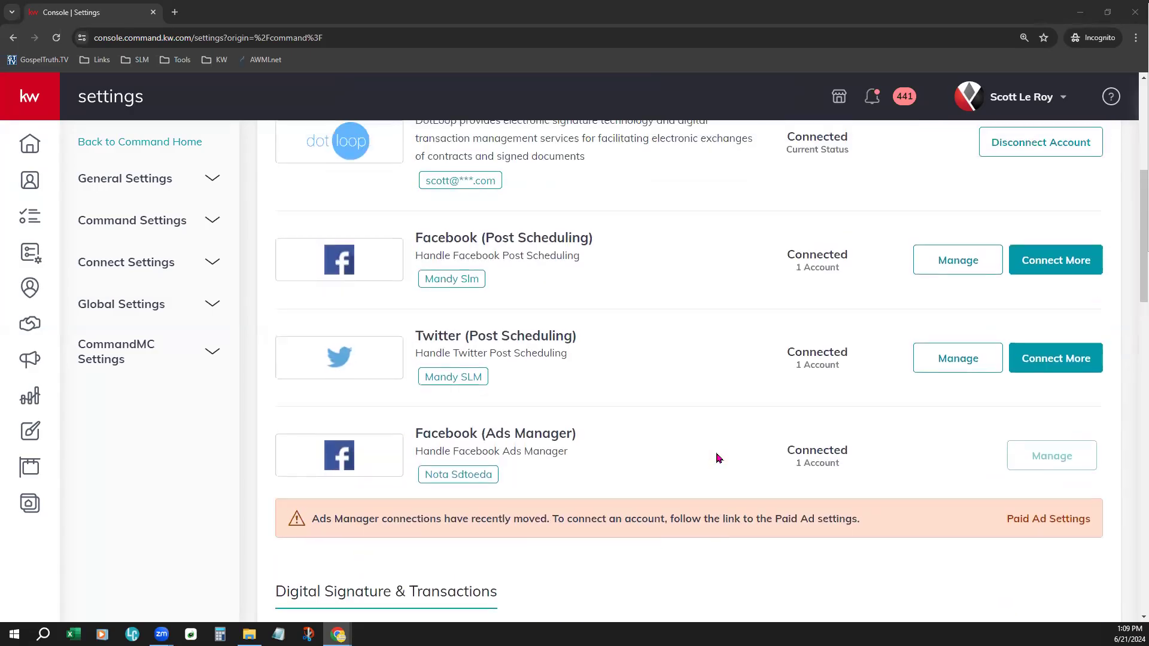
{"action": "scroll", "coordinate": [724, 431], "scroll_direction": "up", "scroll_amount": 2}
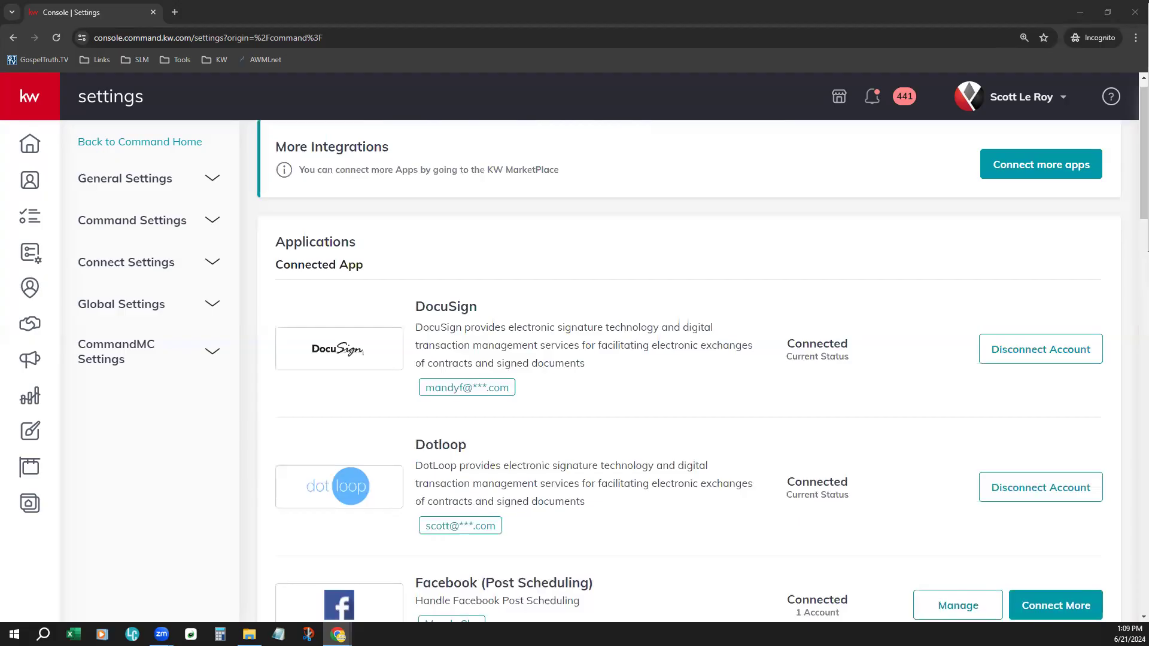
- Open the sample contact's record from Contacts and show its opportunities, dismissing the experience rating survey
{"action": "left_click", "coordinate": [36, 178]}
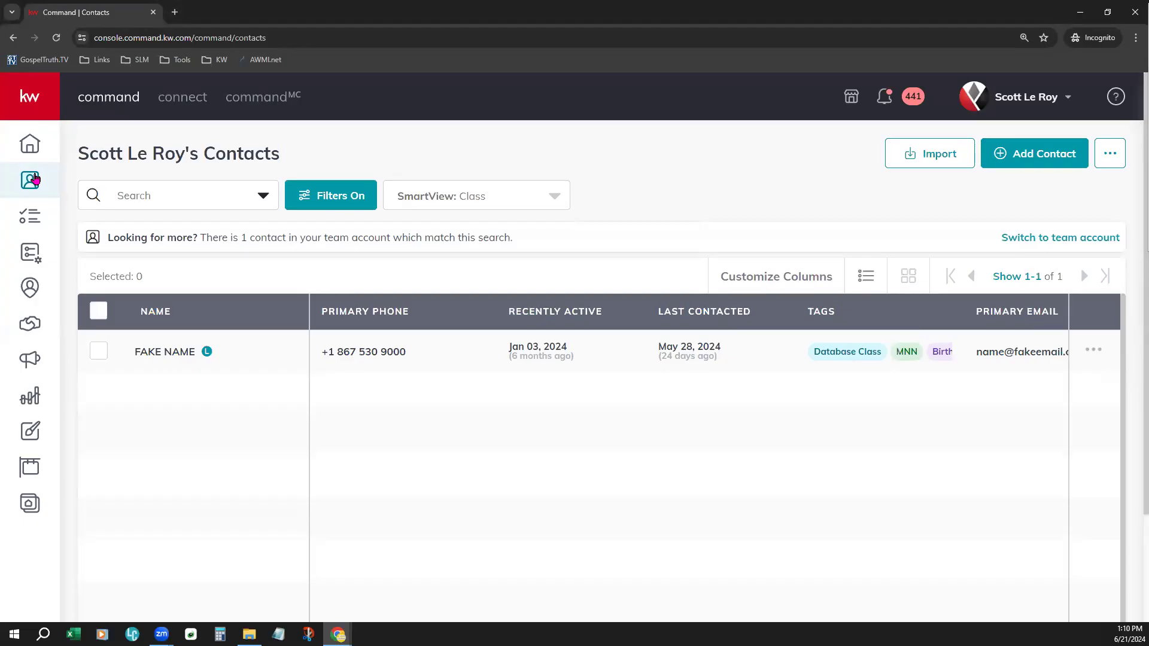
{"action": "left_click", "coordinate": [167, 353]}
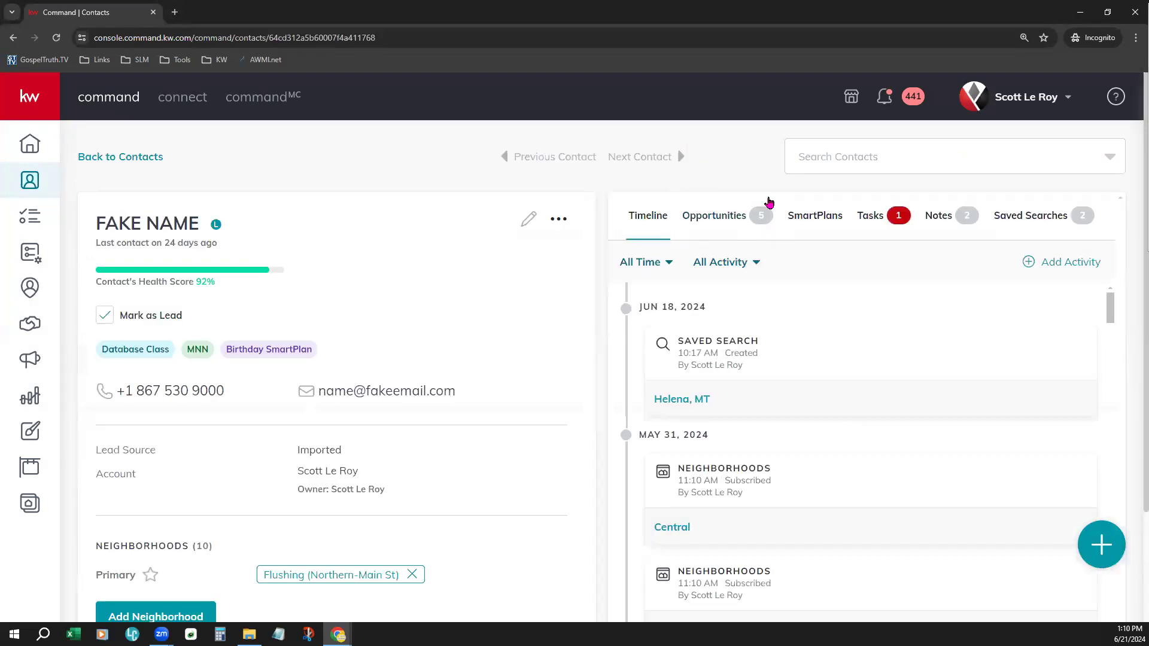
{"action": "left_click", "coordinate": [718, 220]}
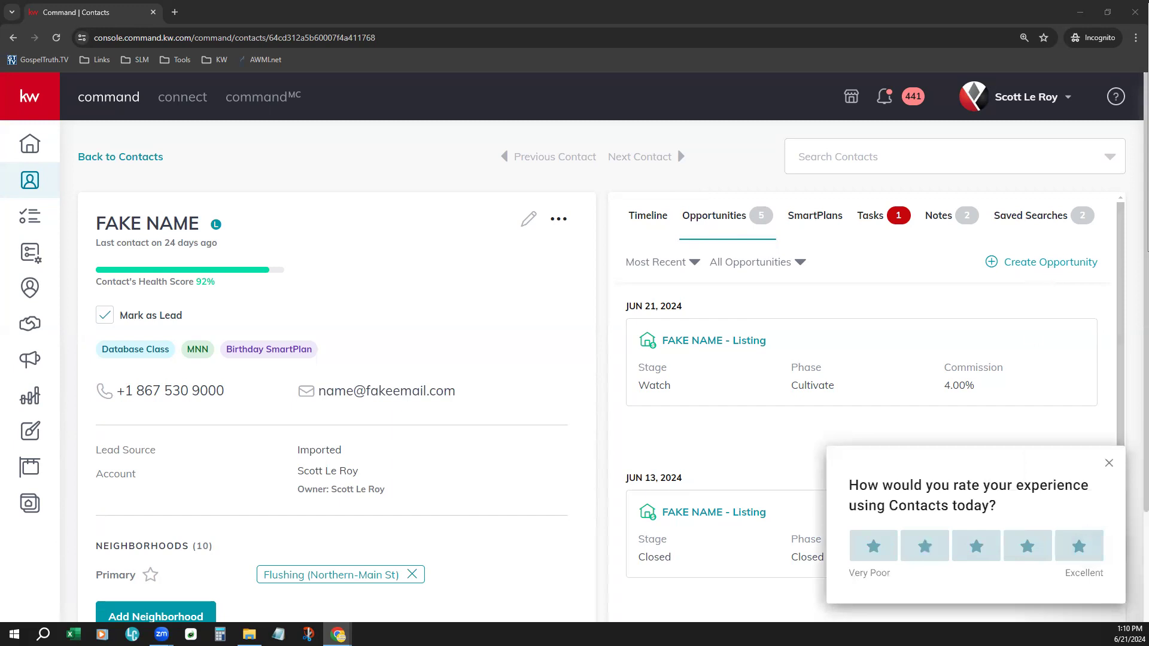
{"action": "left_click", "coordinate": [1108, 464]}
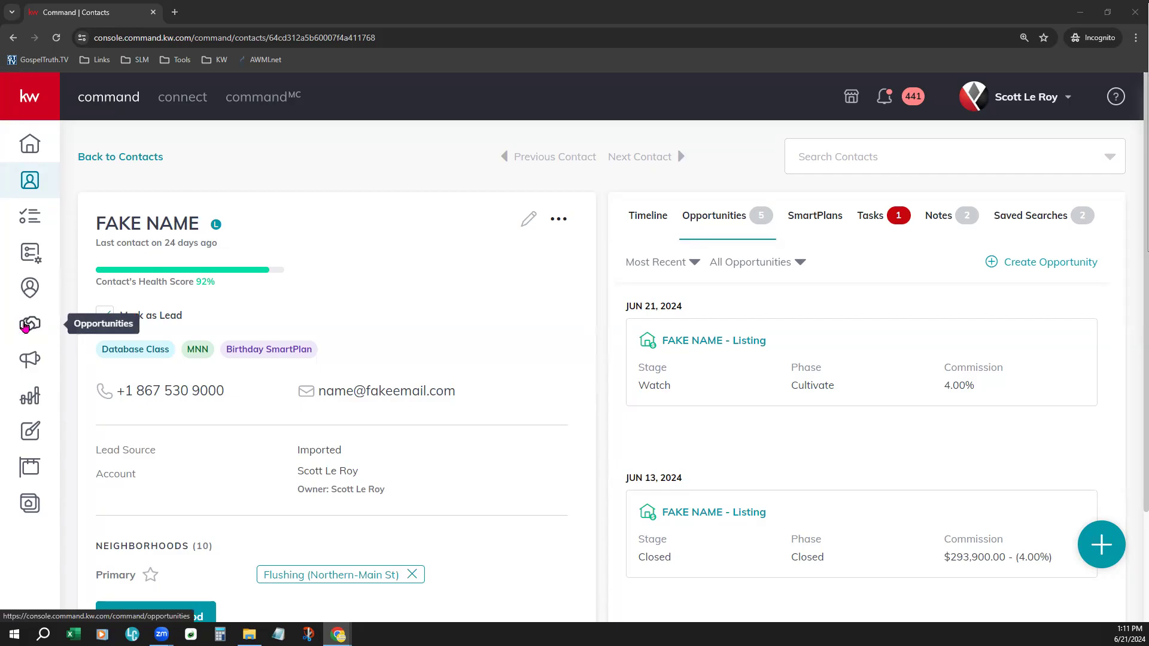
- Start a new opportunity in the agent's personal pipeline, with market center Orlando SW and opportunity type Listing
{"action": "left_click", "coordinate": [25, 327]}
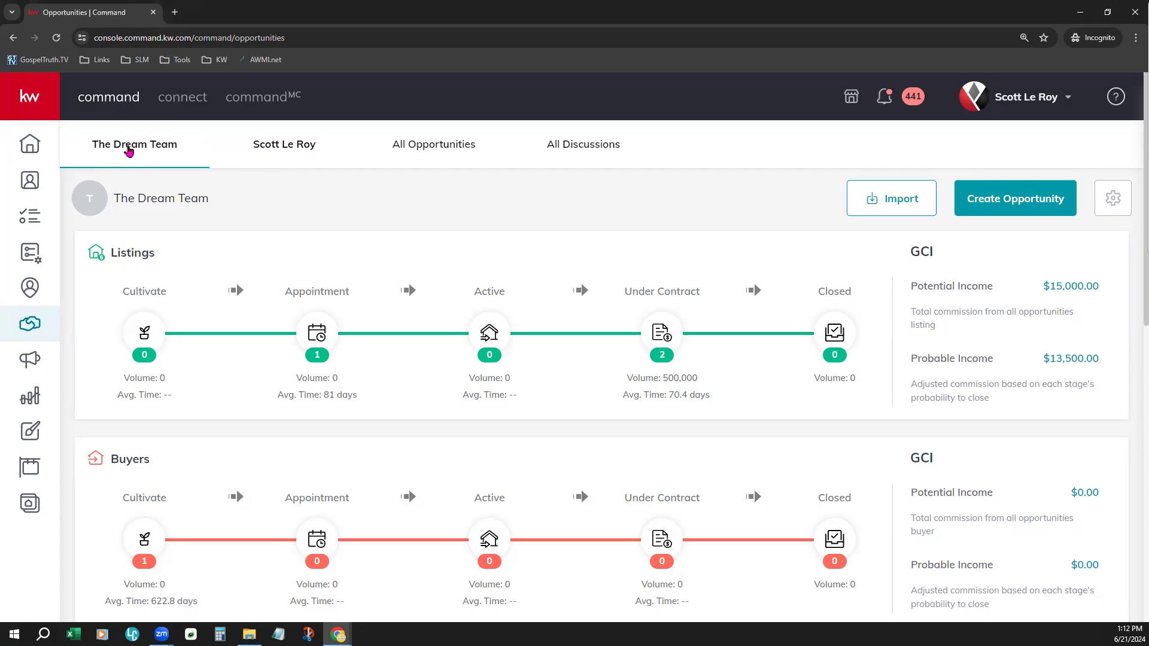
{"action": "left_click", "coordinate": [293, 141]}
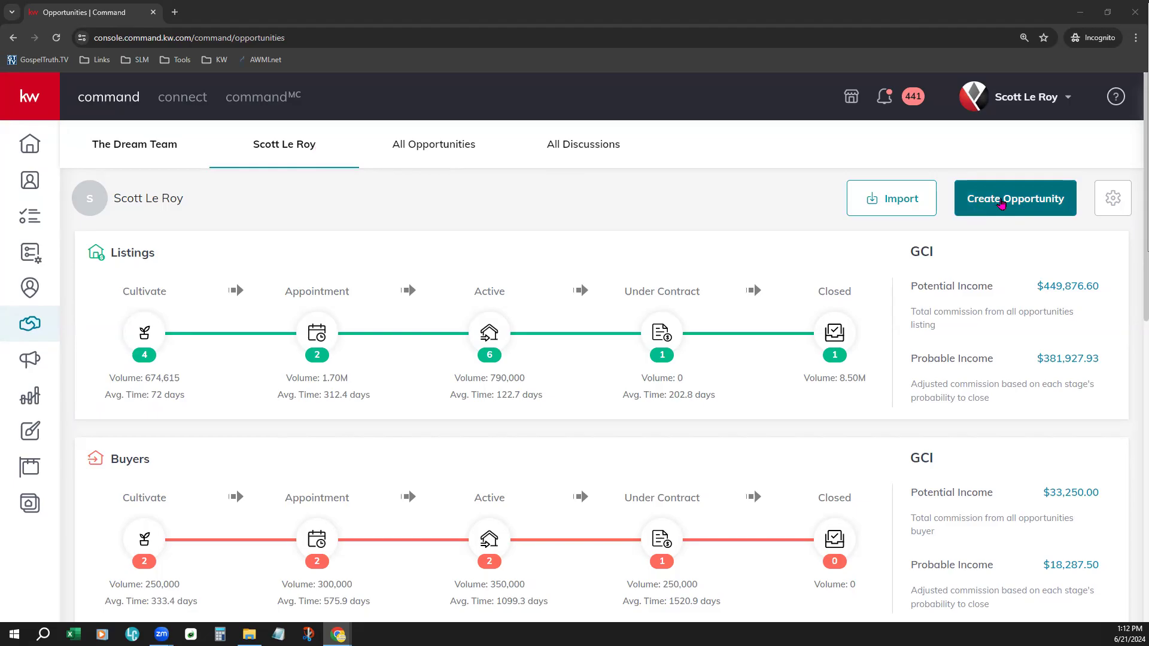
{"action": "left_click", "coordinate": [1012, 202]}
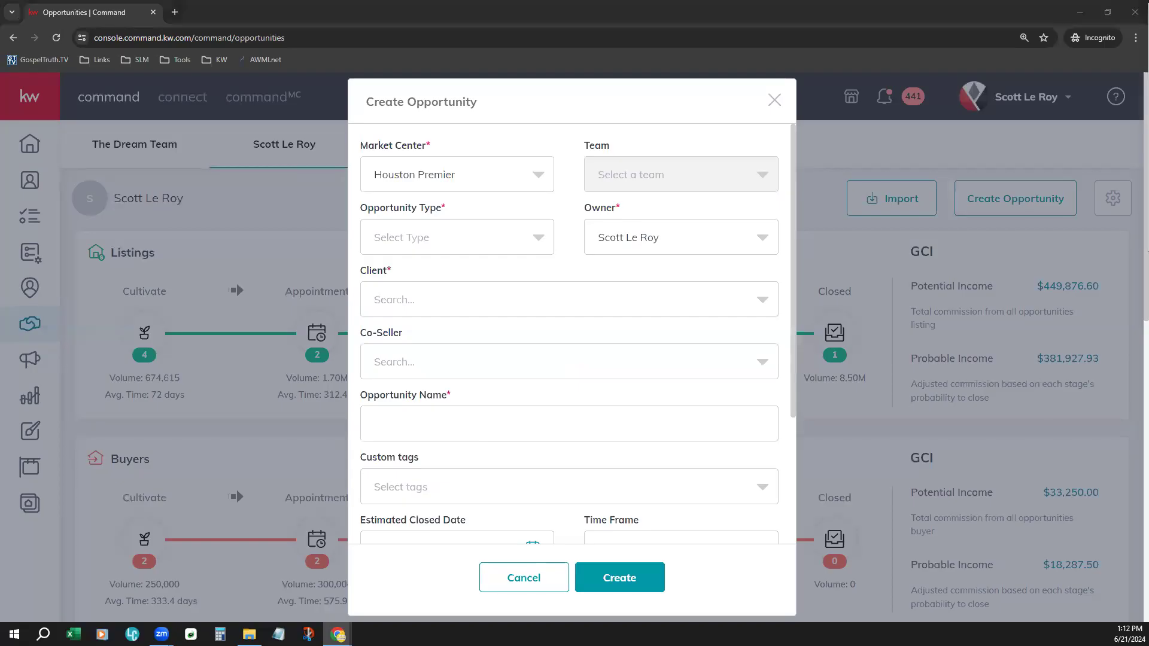
{"action": "left_click", "coordinate": [458, 185]}
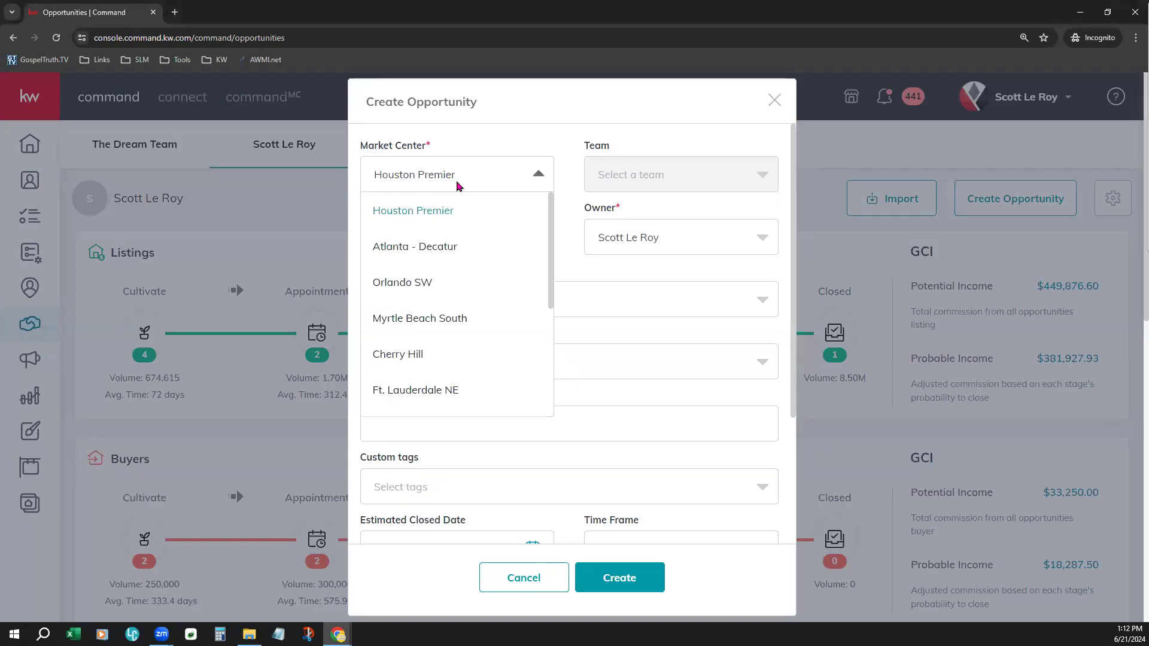
{"action": "left_click", "coordinate": [430, 283]}
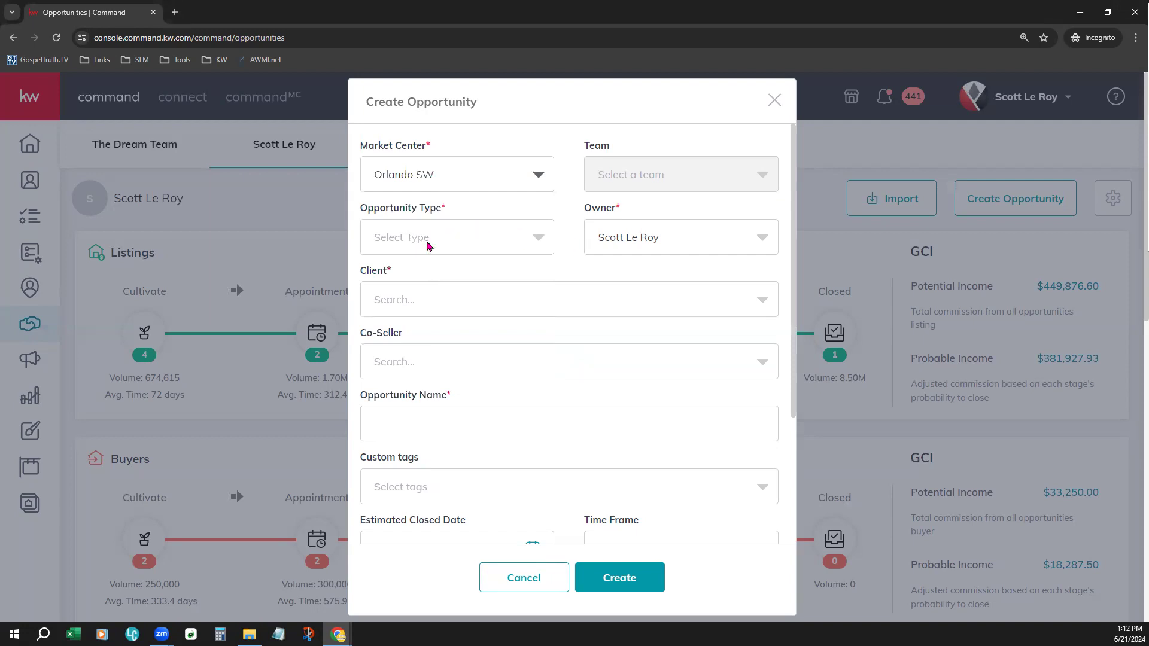
{"action": "left_click", "coordinate": [407, 233]}
{"action": "left_click", "coordinate": [404, 280]}
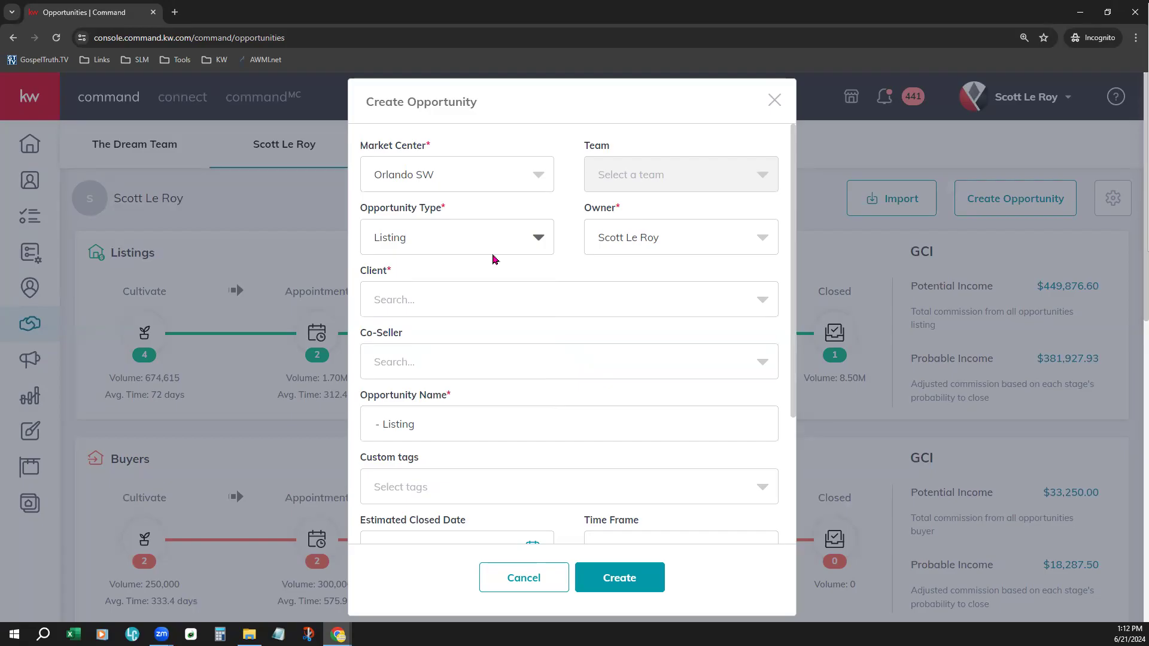
- Set the sample contact as the client, enter a commission rate of 4%, and create the listing opportunity
{"action": "left_click", "coordinate": [583, 300]}
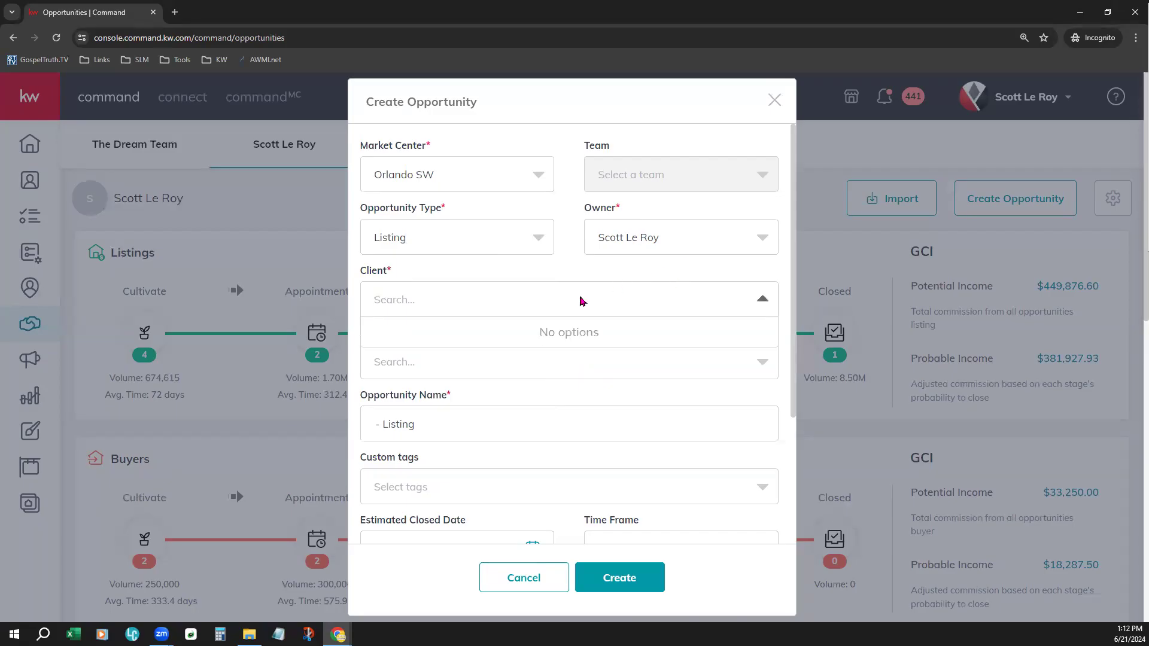
{"action": "type", "text": "Fake"}
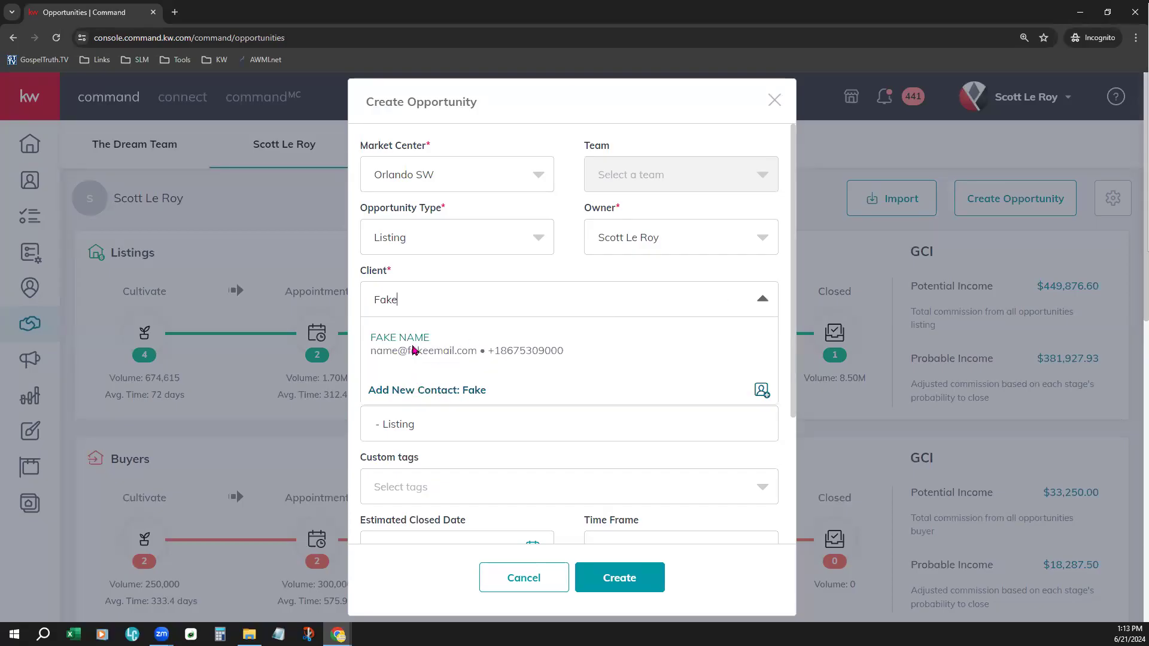
{"action": "left_click", "coordinate": [414, 349]}
{"action": "scroll", "coordinate": [616, 449], "scroll_direction": "down", "scroll_amount": 3}
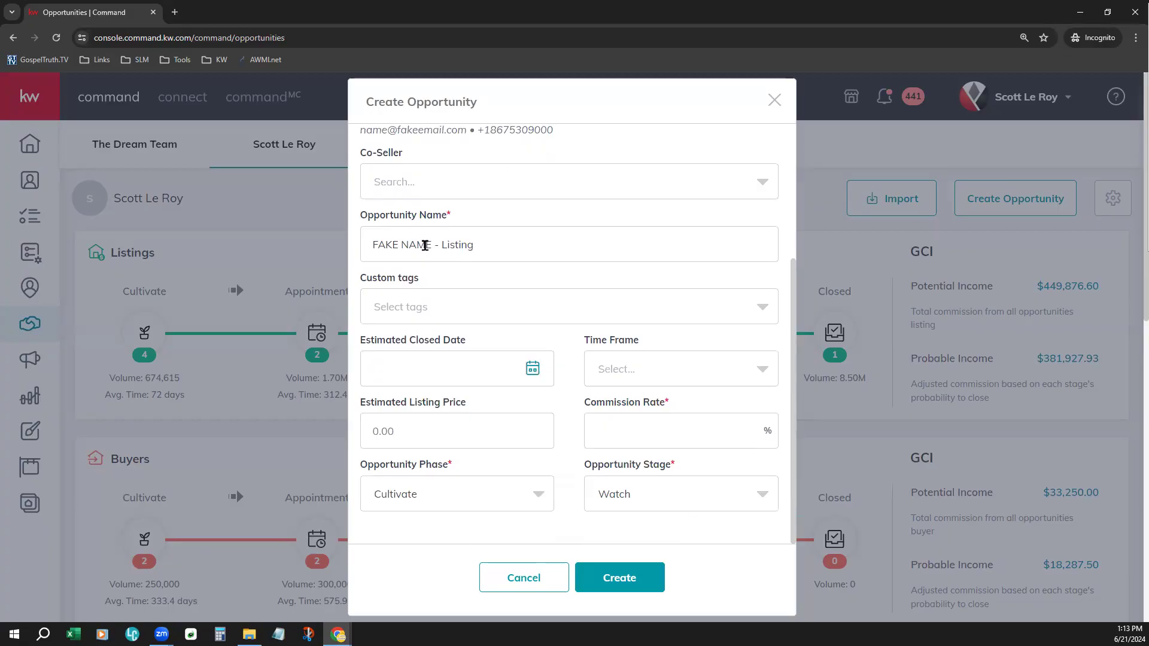
{"action": "left_click", "coordinate": [659, 431]}
{"action": "type", "text": "4"}
{"action": "left_click", "coordinate": [635, 568]}
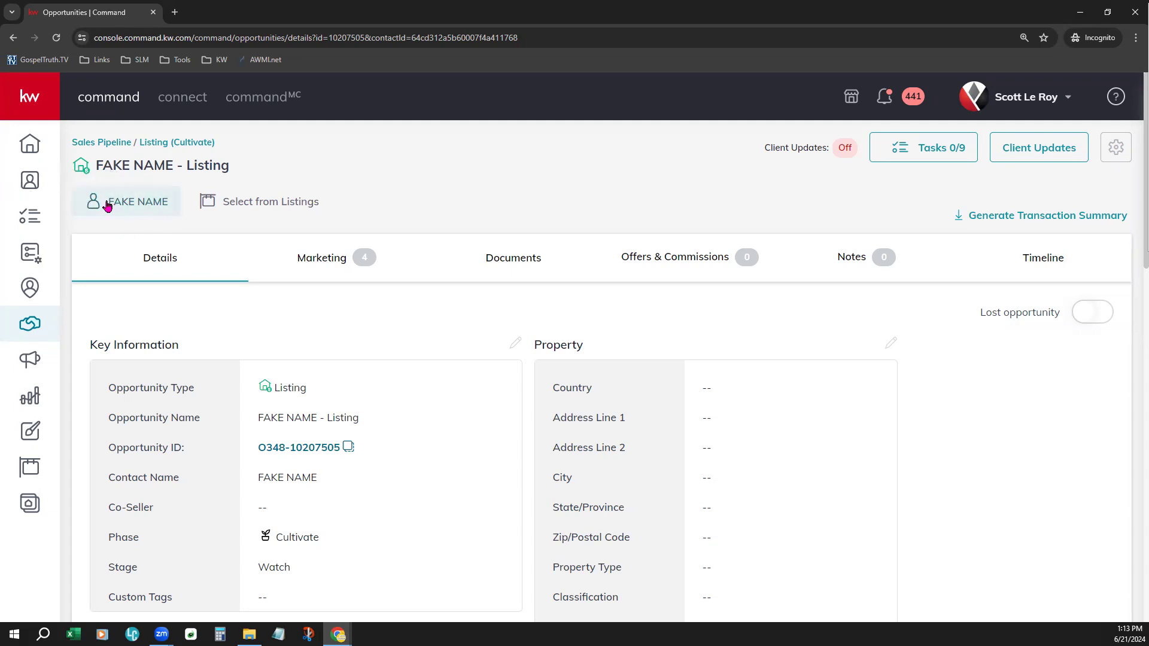
- Open the listing selection for the new opportunity and widen it to All Listings
{"action": "scroll", "coordinate": [426, 423], "scroll_direction": "down", "scroll_amount": 2}
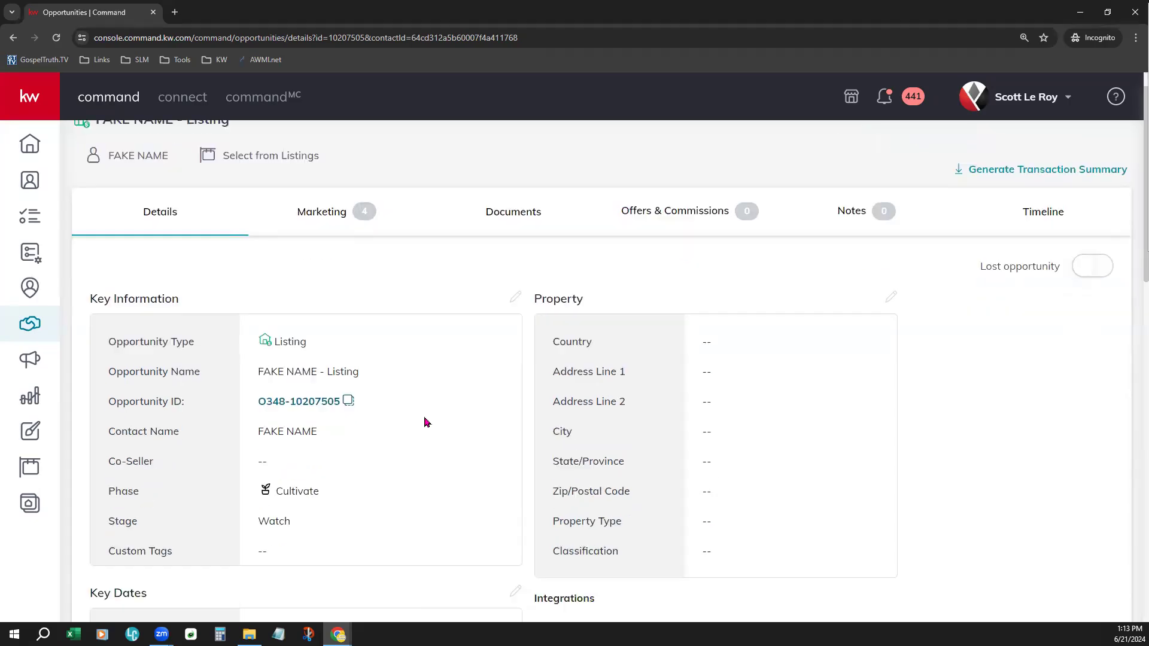
{"action": "left_click_drag", "start_coordinate": [122, 358], "coordinate": [311, 358]}
{"action": "left_click", "coordinate": [404, 505]}
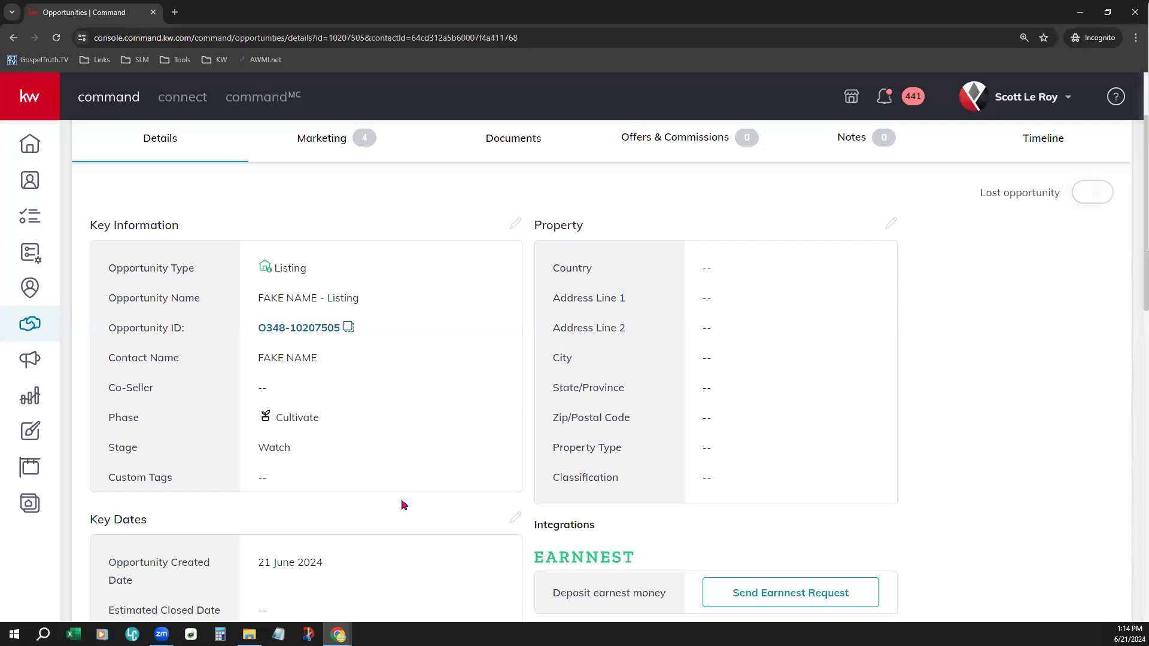
{"action": "scroll", "coordinate": [404, 506], "scroll_direction": "up", "scroll_amount": 2}
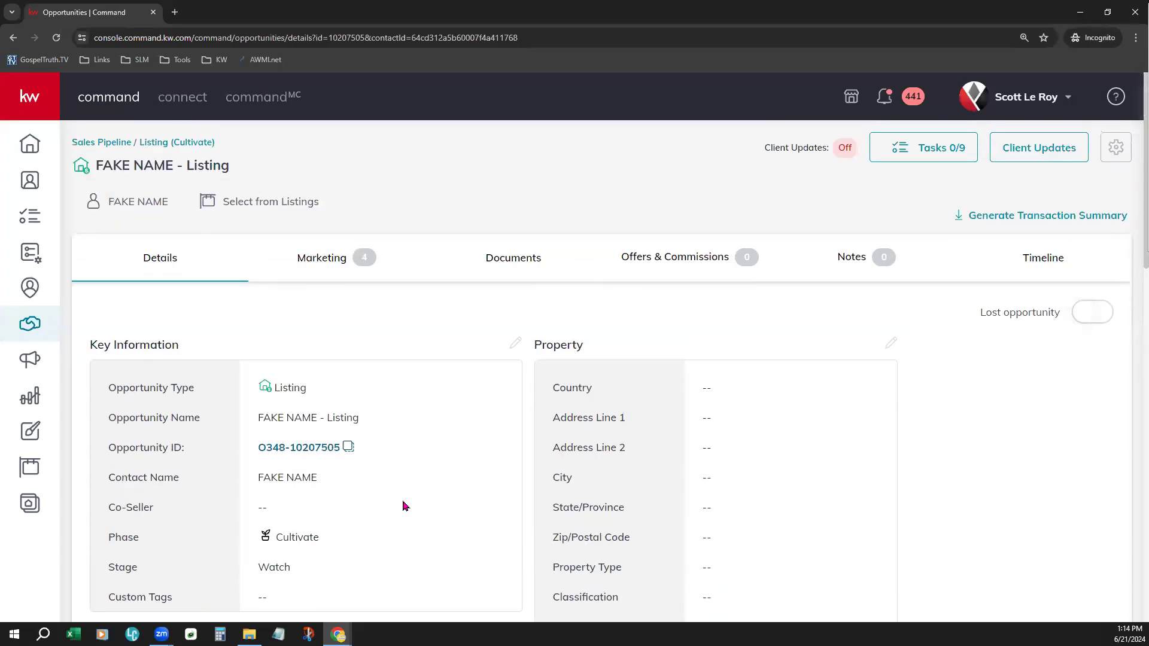
{"action": "left_click", "coordinate": [250, 205]}
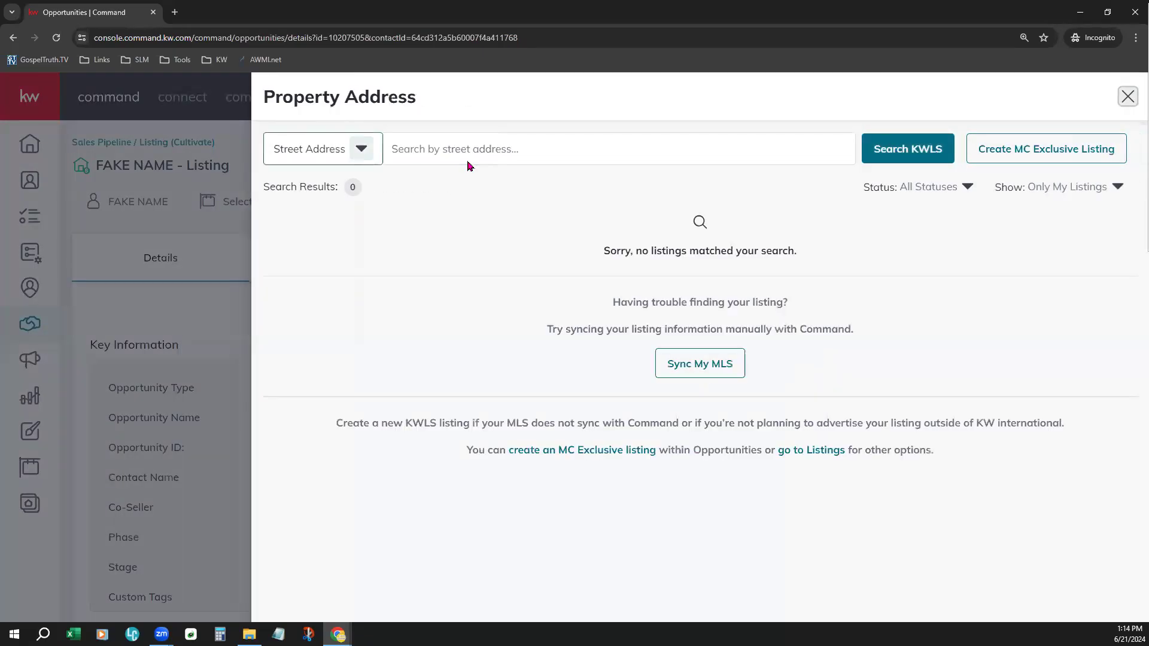
{"action": "left_click", "coordinate": [1046, 187]}
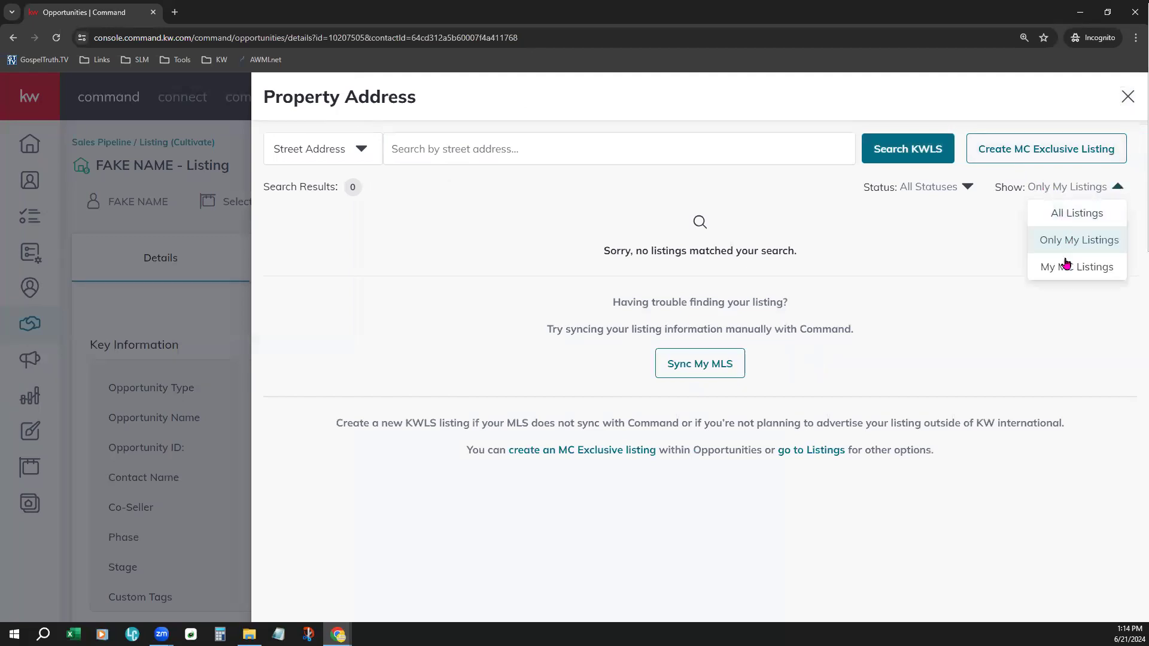
{"action": "left_click", "coordinate": [1087, 217]}
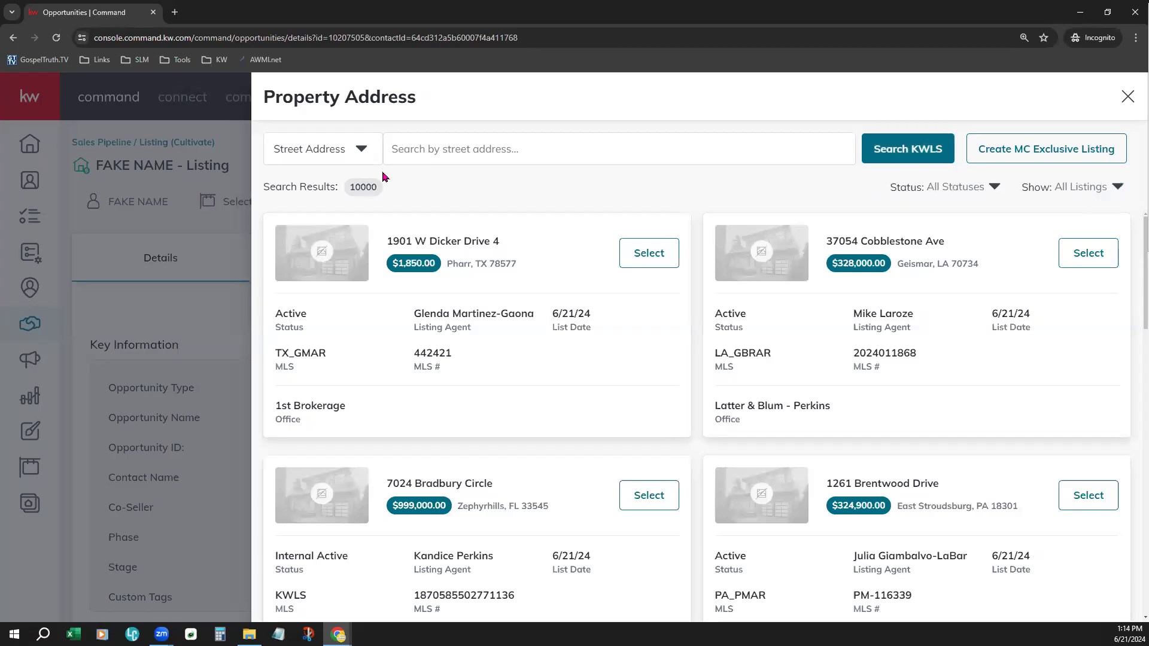
- Check the search-by options for listings and filter the listings to the status For Sale
{"action": "left_click", "coordinate": [362, 150]}
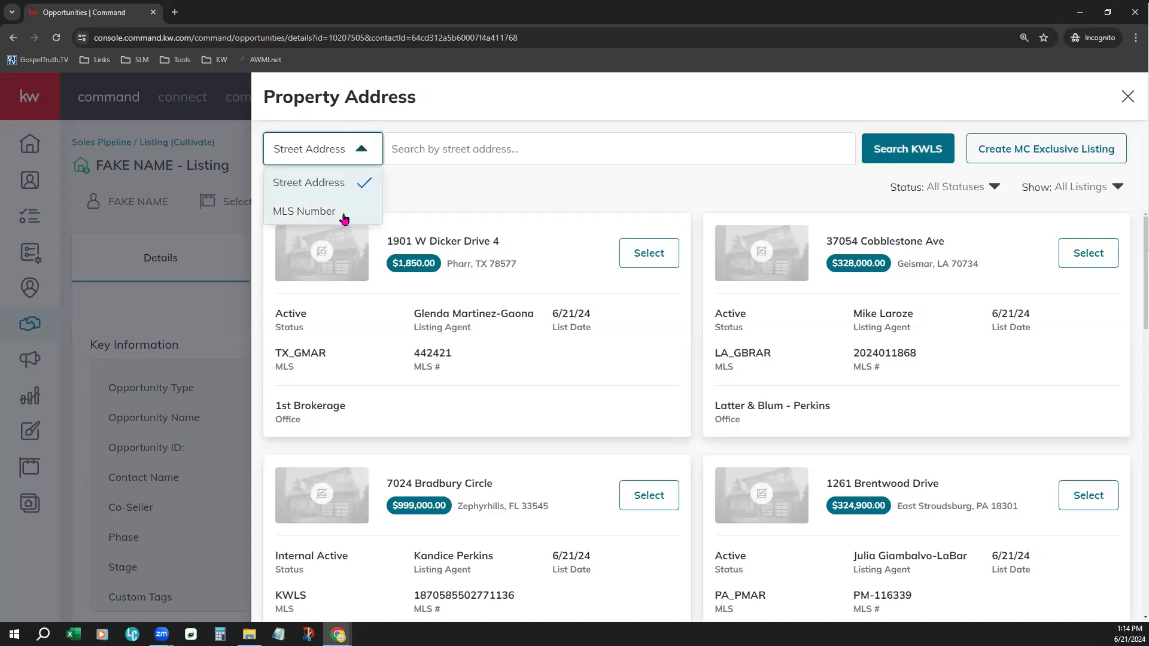
{"action": "left_click", "coordinate": [461, 154]}
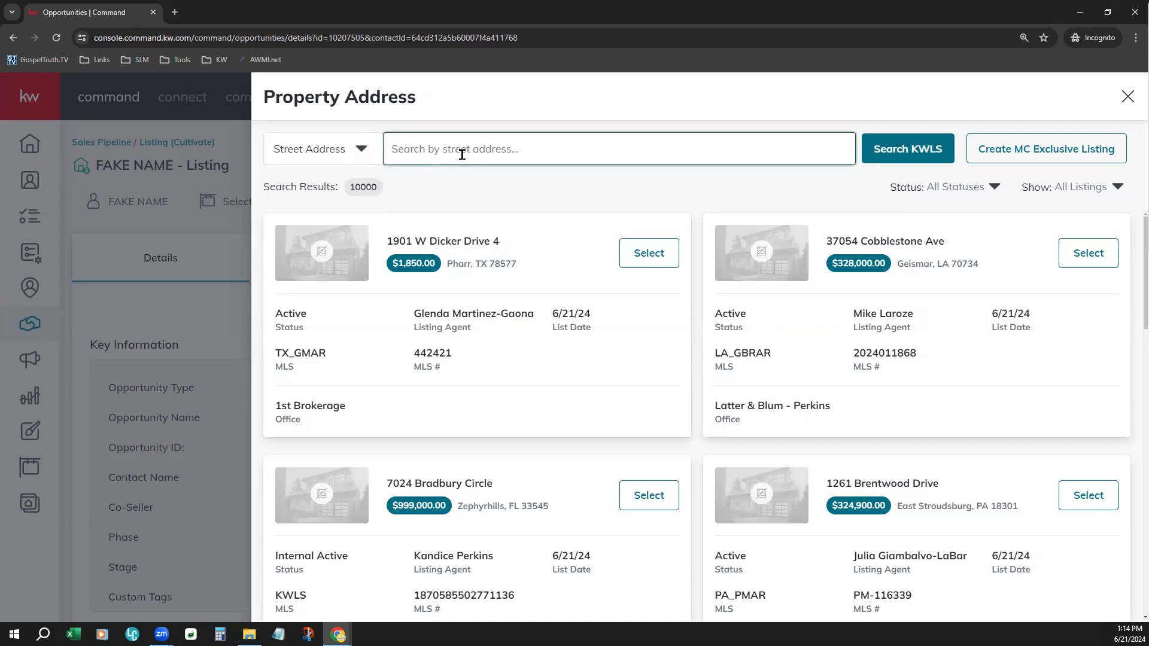
{"action": "left_click", "coordinate": [951, 187]}
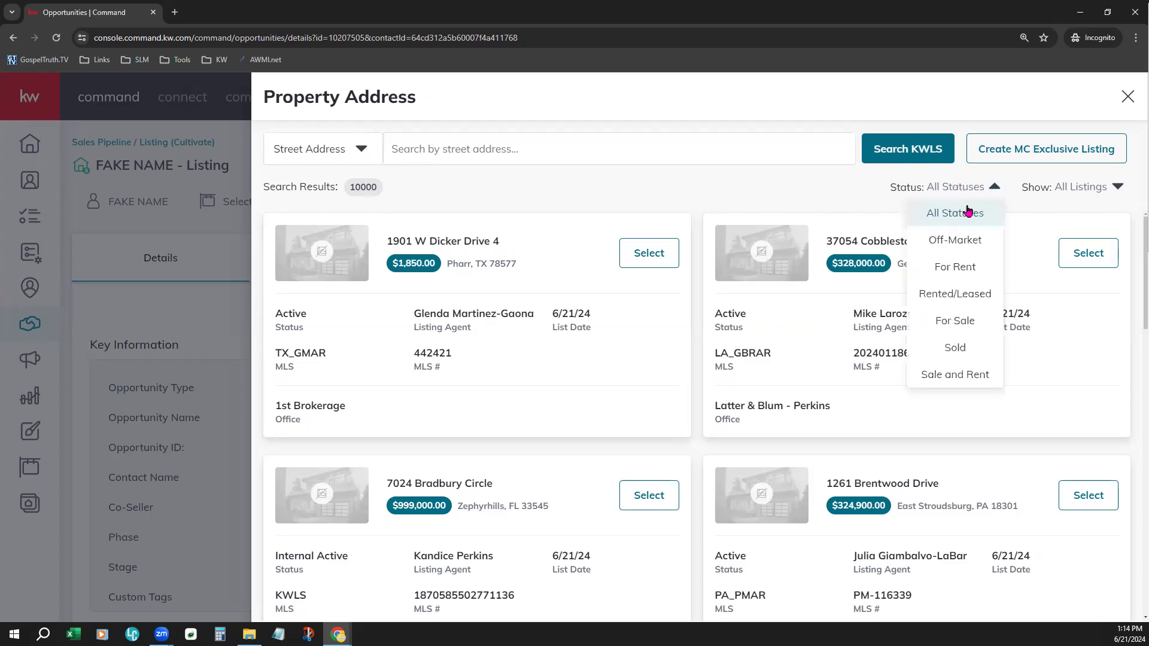
{"action": "left_click", "coordinate": [974, 321]}
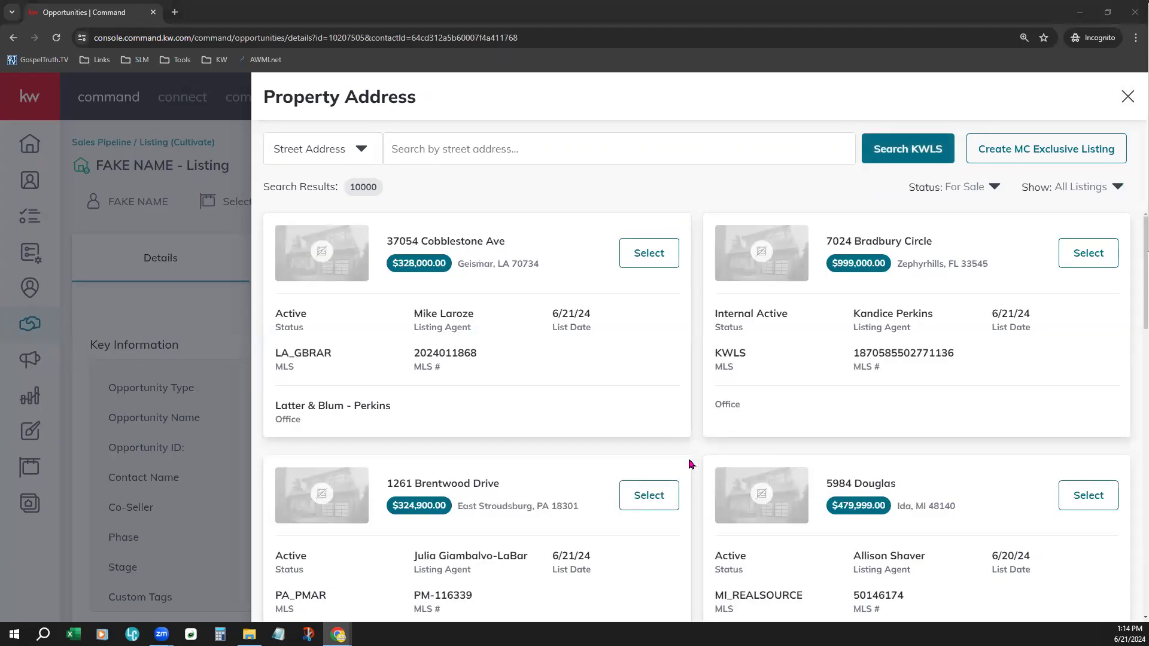
- Find the $474,990.00 listing in Delano, MN and attach it to the opportunity as its property
{"action": "scroll", "coordinate": [690, 464], "scroll_direction": "down", "scroll_amount": 20}
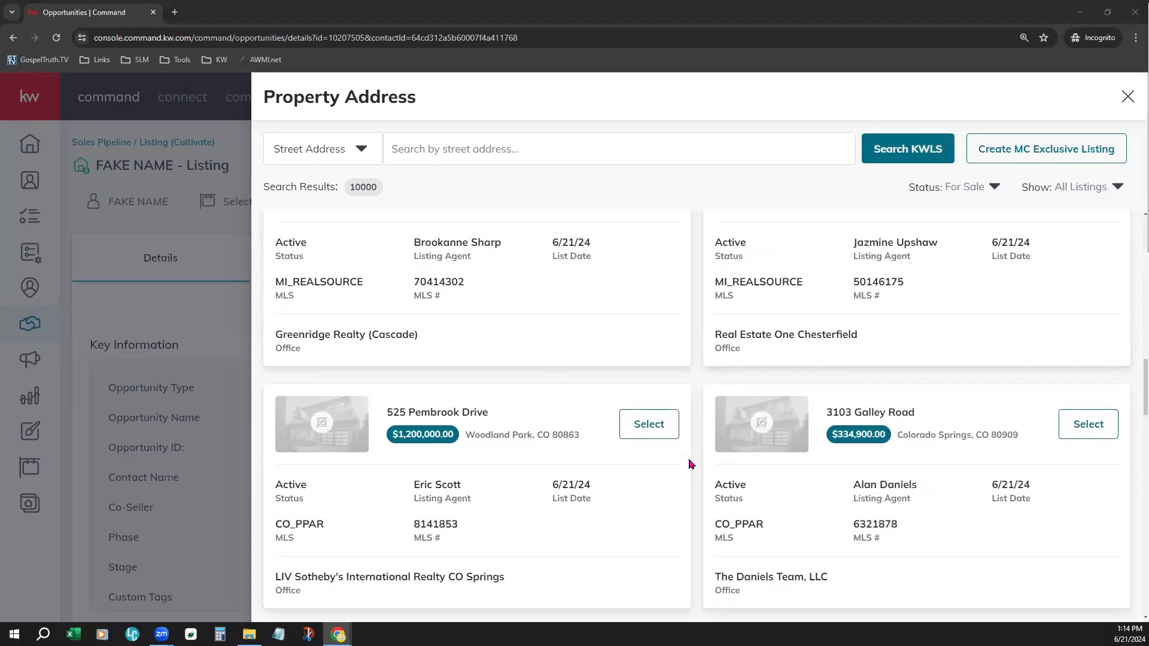
{"action": "scroll", "coordinate": [690, 464], "scroll_direction": "down", "scroll_amount": 9}
{"action": "scroll", "coordinate": [690, 464], "scroll_direction": "down", "scroll_amount": 15}
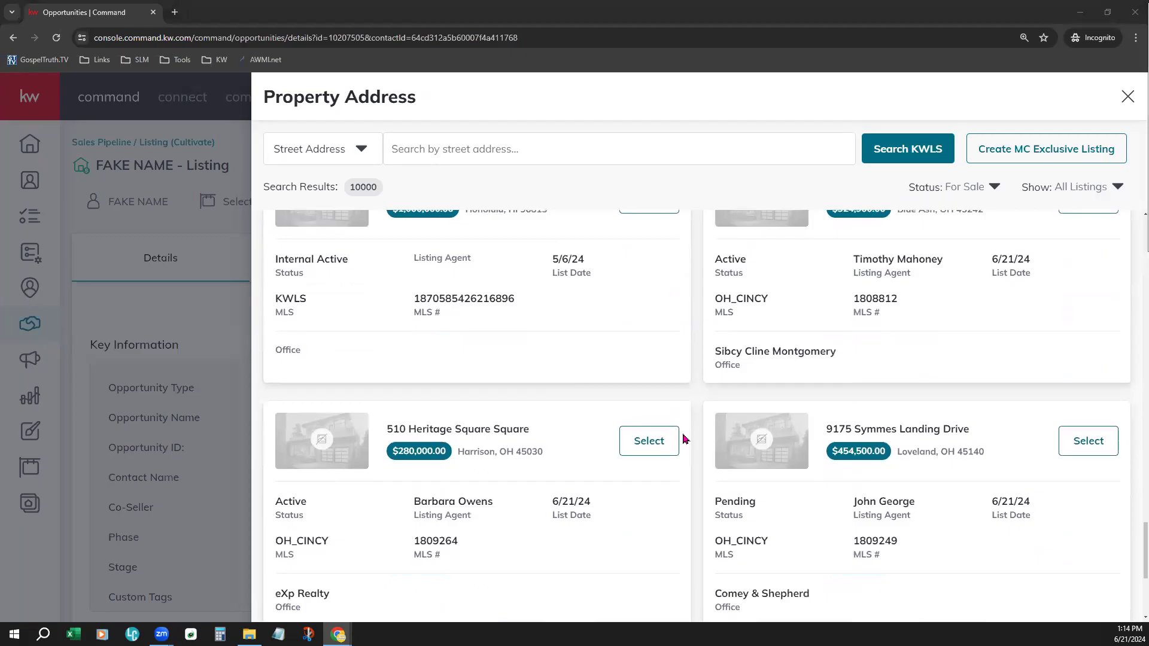
{"action": "scroll", "coordinate": [684, 439], "scroll_direction": "down", "scroll_amount": 15}
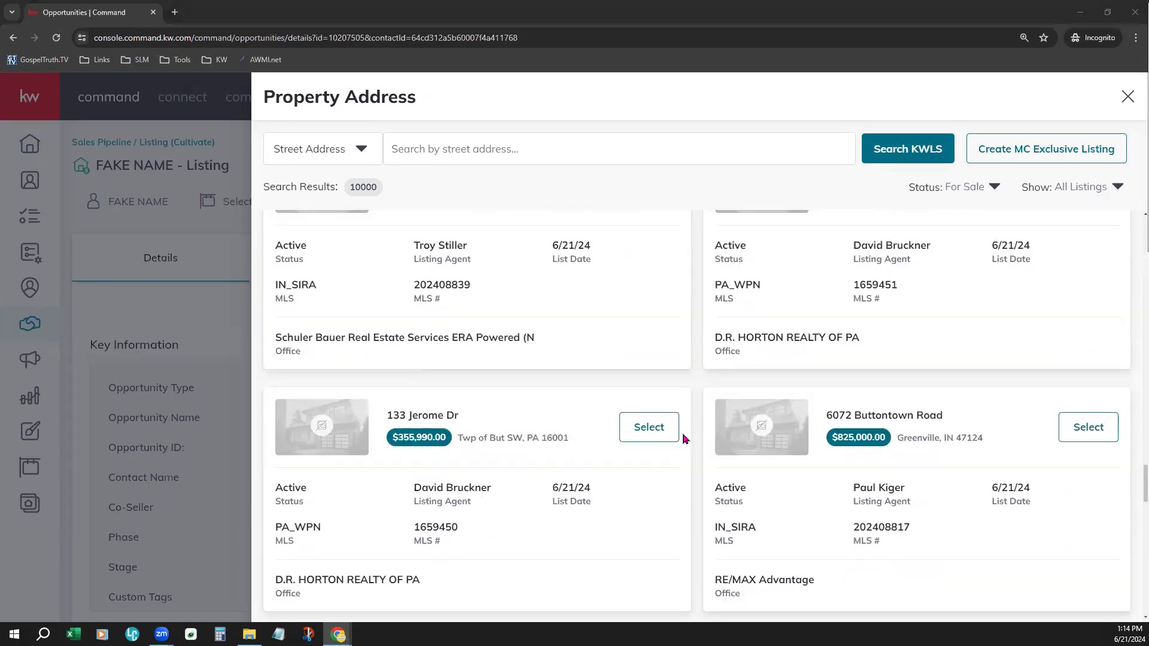
{"action": "scroll", "coordinate": [684, 439], "scroll_direction": "down", "scroll_amount": 5}
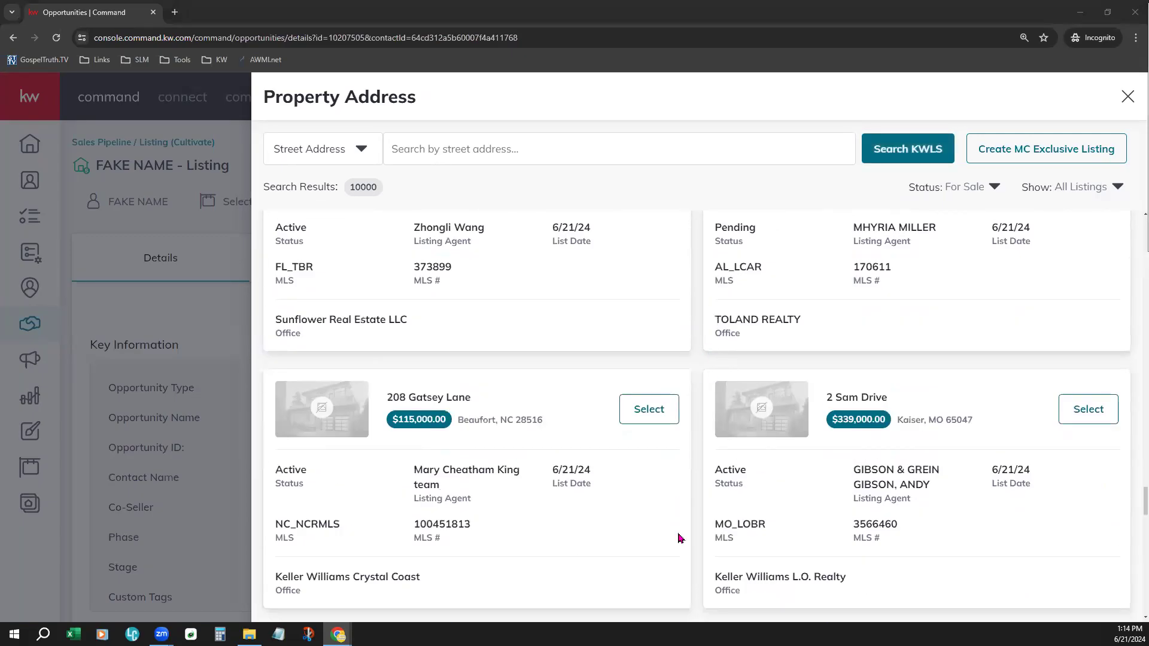
{"action": "scroll", "coordinate": [679, 536], "scroll_direction": "down", "scroll_amount": 10}
{"action": "scroll", "coordinate": [658, 544], "scroll_direction": "down", "scroll_amount": 3}
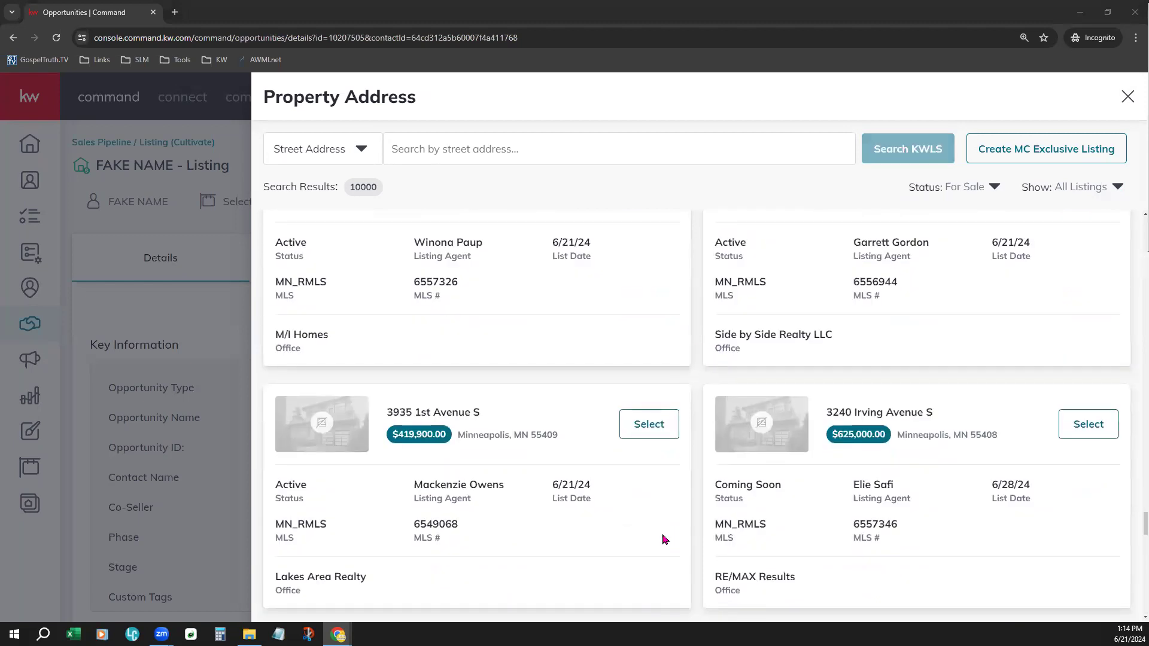
{"action": "scroll", "coordinate": [664, 540], "scroll_direction": "up", "scroll_amount": 3}
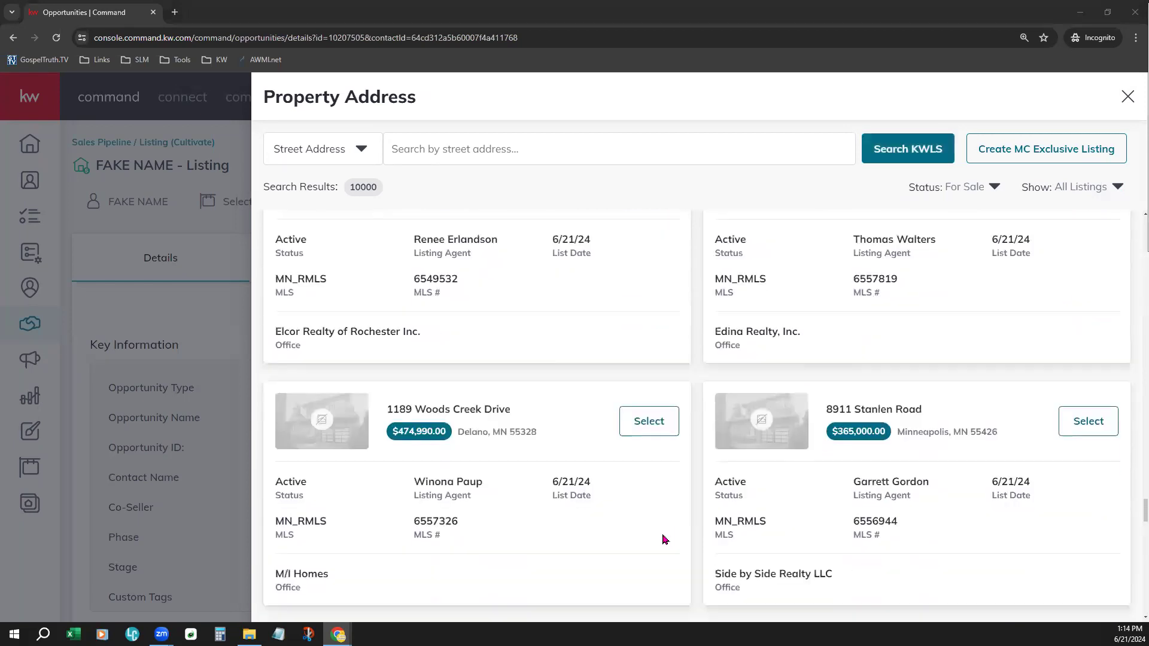
{"action": "left_click", "coordinate": [649, 423]}
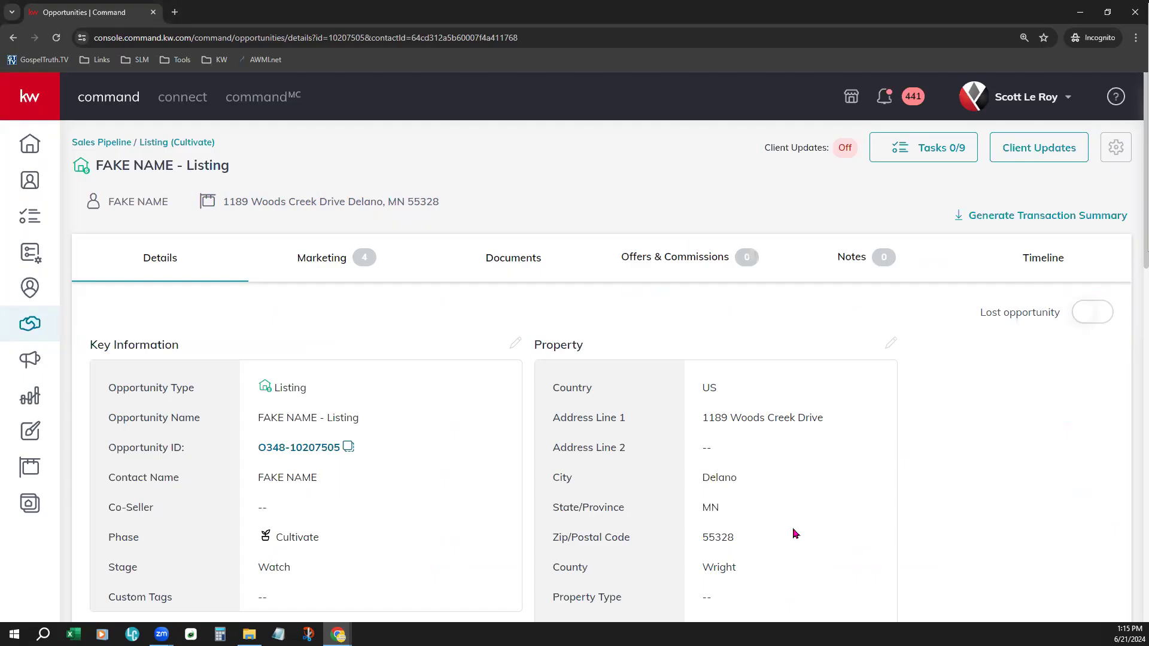
- Review the opportunity's property, key dates, seller worksheet, financial and ownership details
{"action": "scroll", "coordinate": [794, 533], "scroll_direction": "down", "scroll_amount": 4}
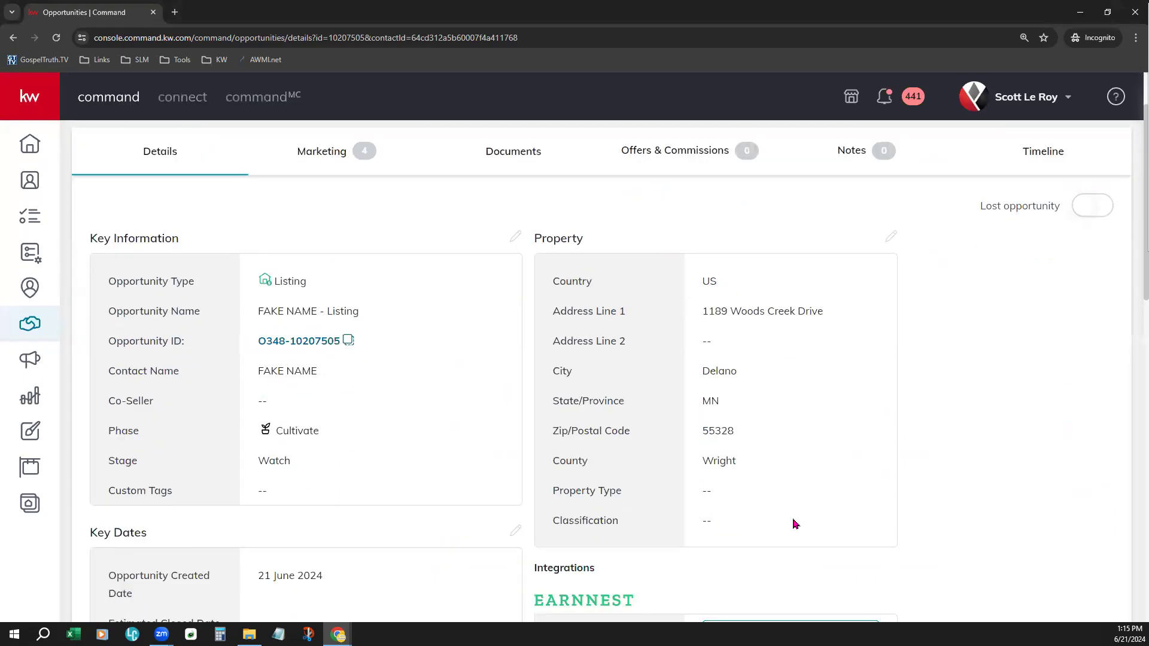
{"action": "scroll", "coordinate": [812, 448], "scroll_direction": "down", "scroll_amount": 4}
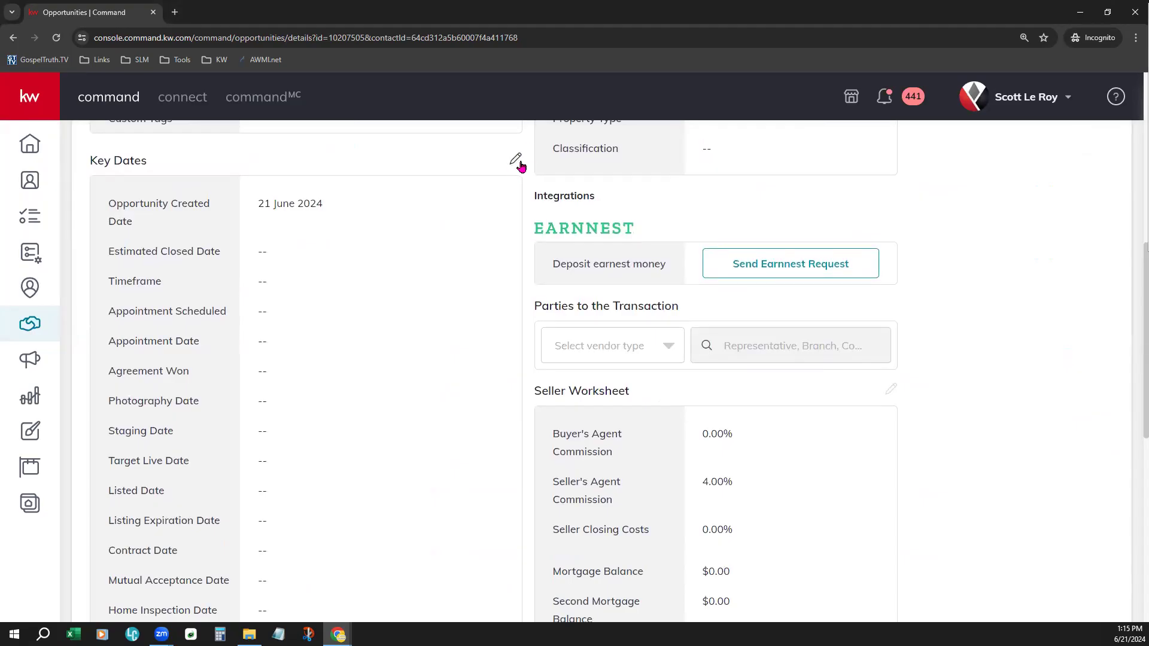
{"action": "scroll", "coordinate": [441, 403], "scroll_direction": "down", "scroll_amount": 8}
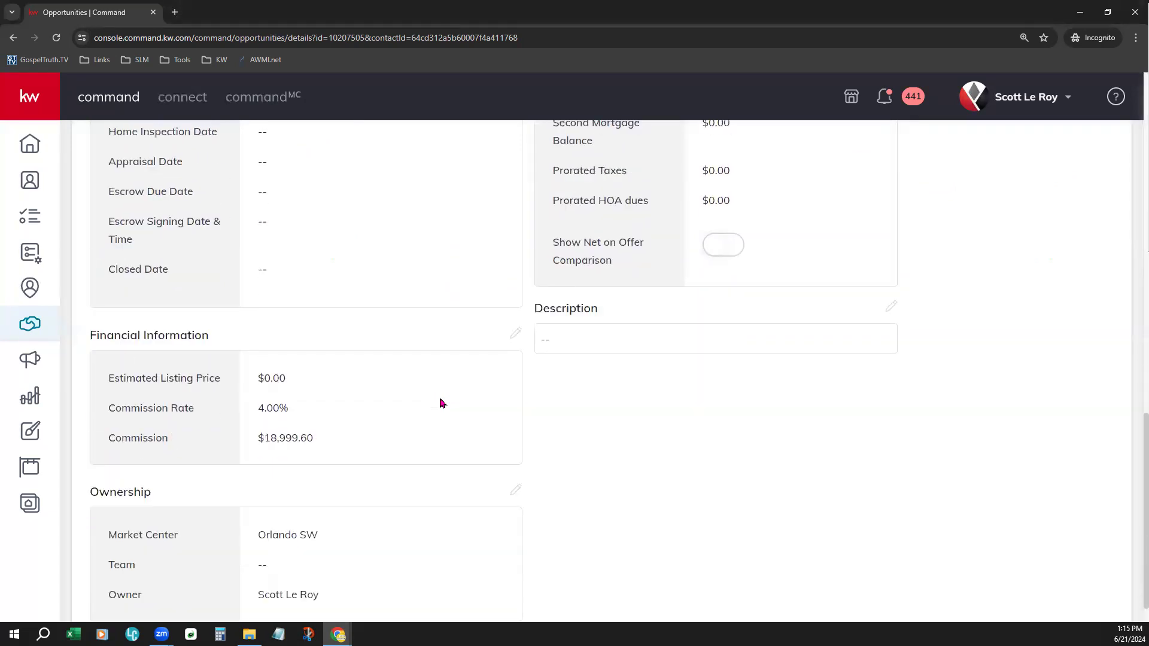
{"action": "scroll", "coordinate": [441, 403], "scroll_direction": "up", "scroll_amount": 10}
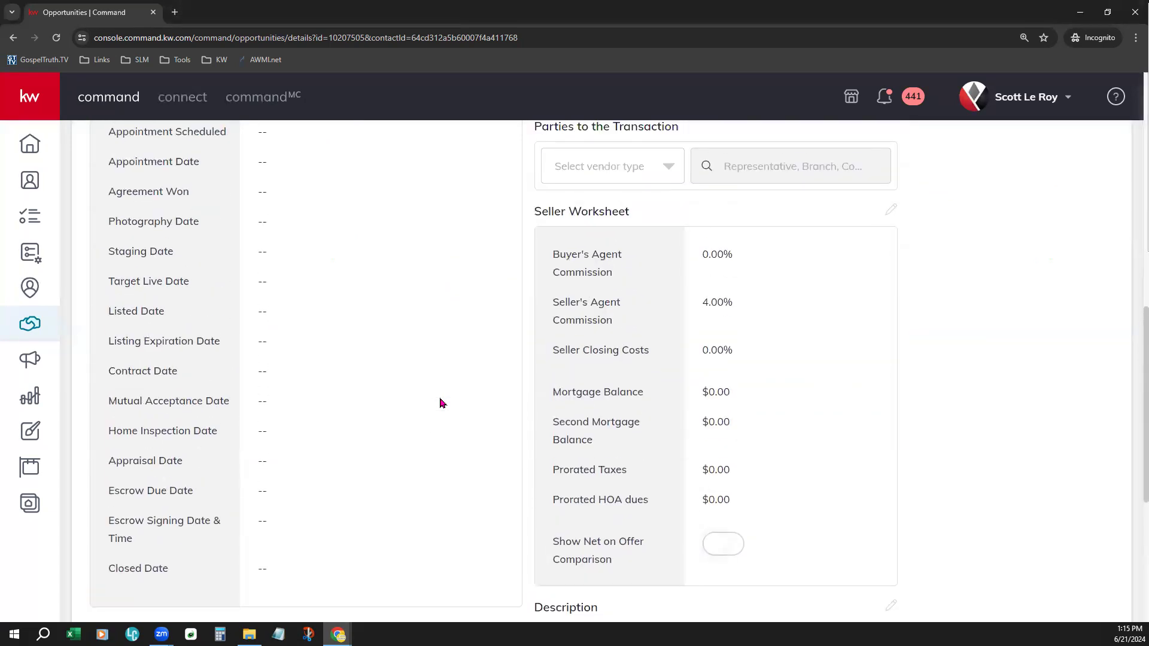
{"action": "scroll", "coordinate": [440, 403], "scroll_direction": "up", "scroll_amount": 5}
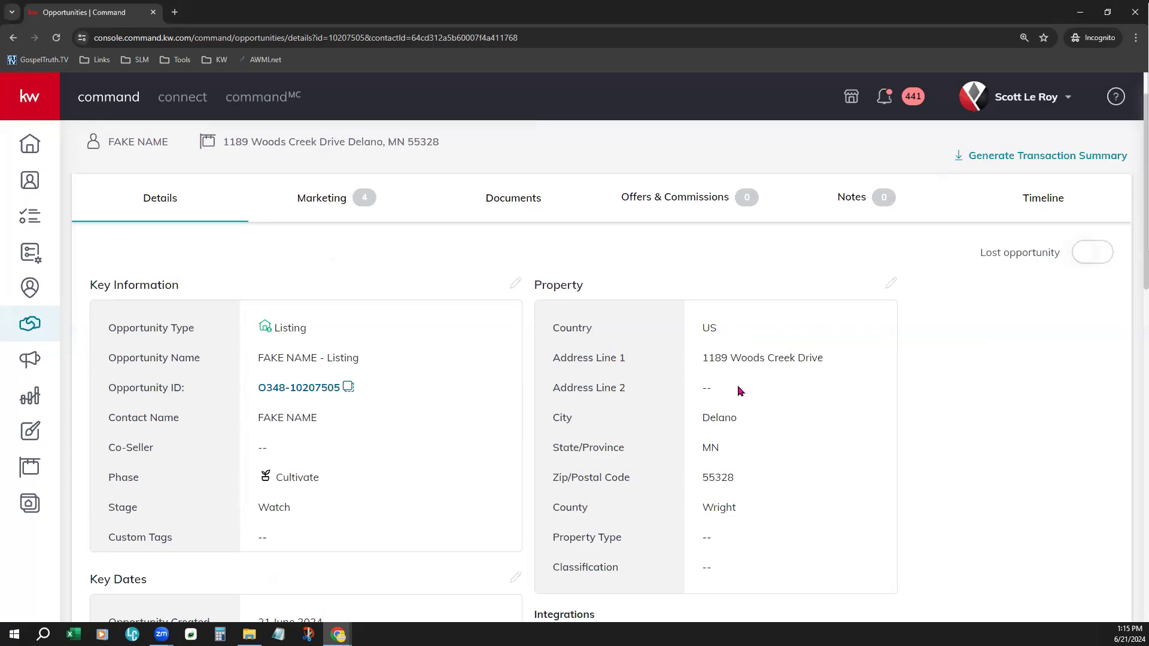
{"action": "scroll", "coordinate": [727, 354], "scroll_direction": "up", "scroll_amount": 1}
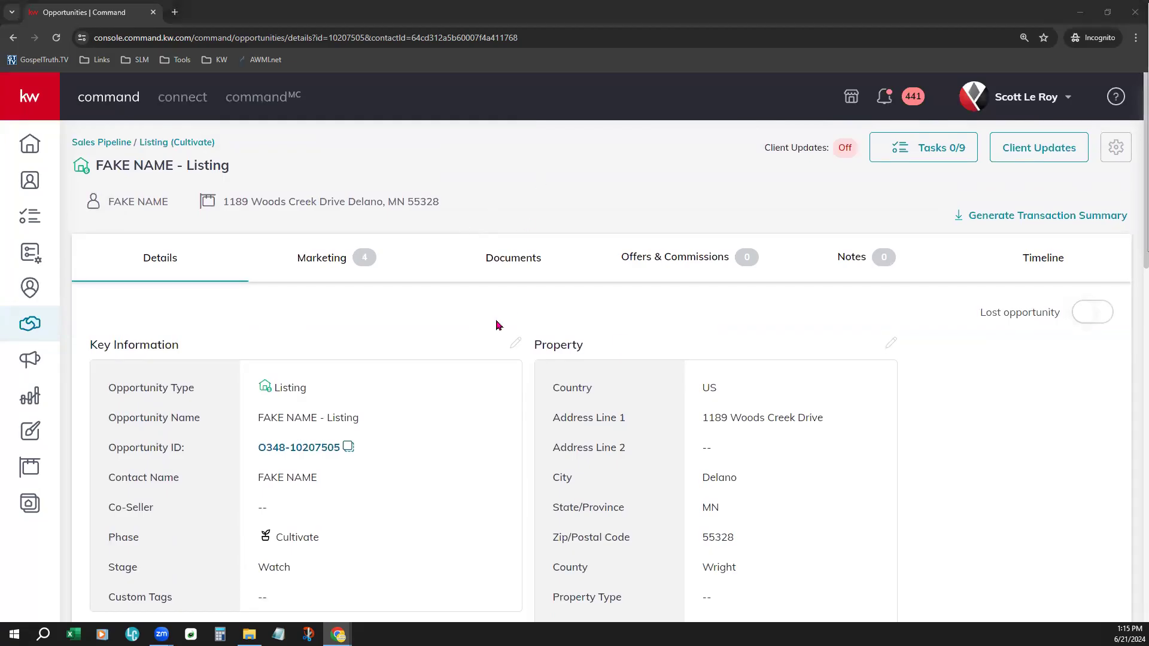
- Open the opportunity's documents and view the Residential checklists for Listed, Under Contract and Closed
{"action": "left_click", "coordinate": [515, 258]}
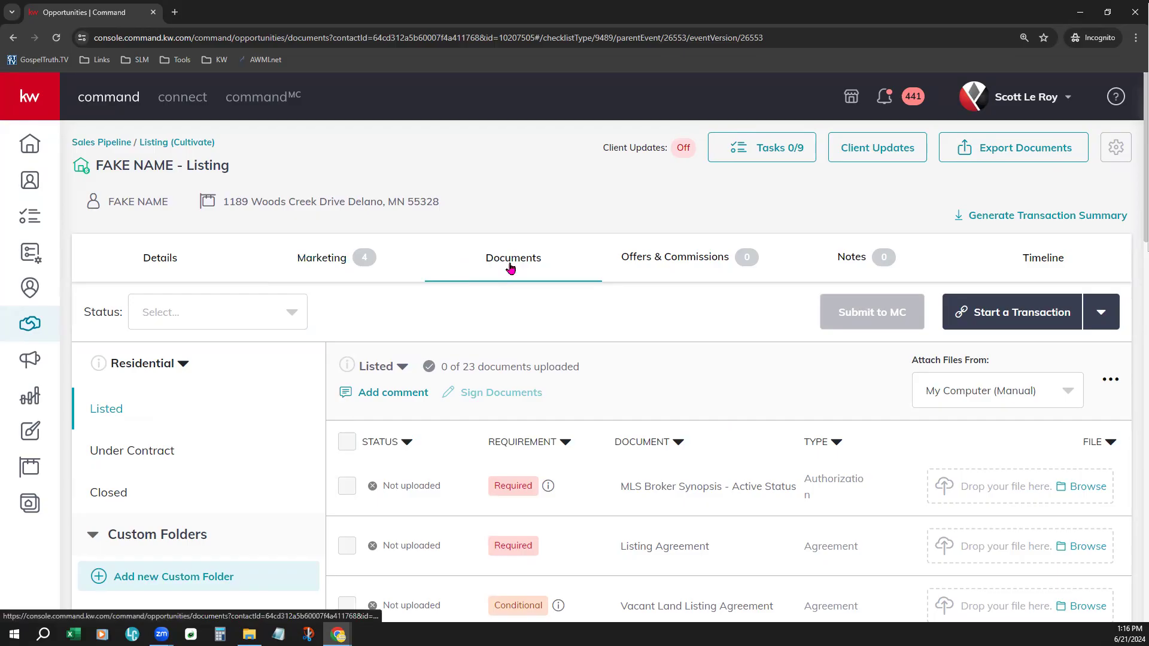
{"action": "left_click", "coordinate": [172, 368]}
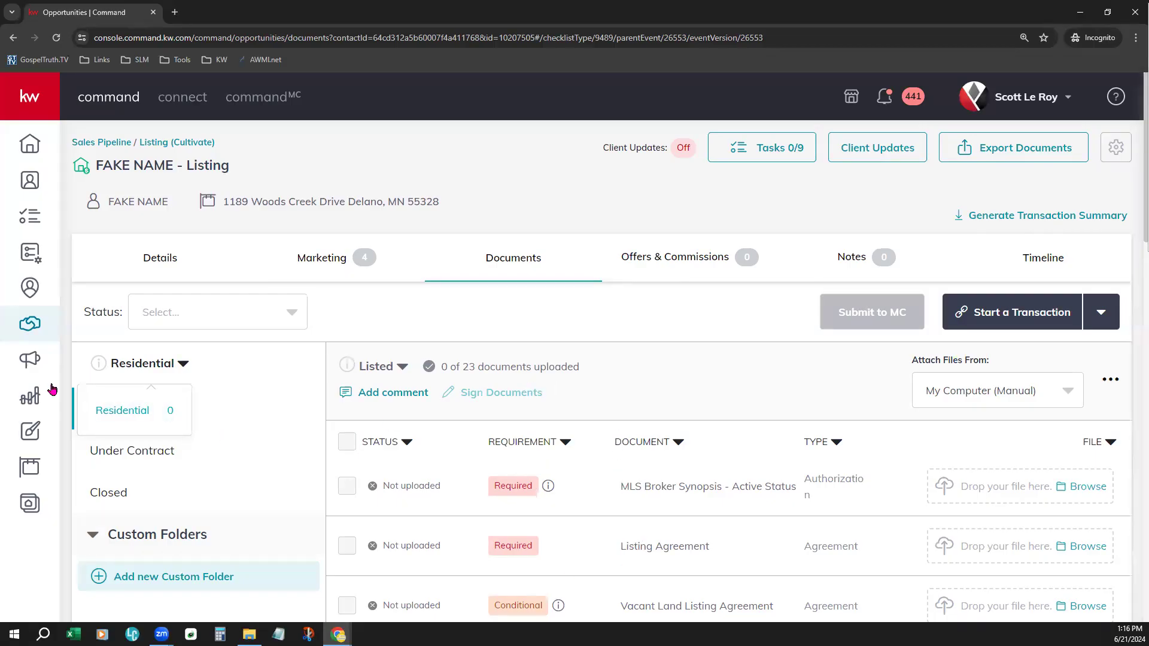
{"action": "left_click", "coordinate": [115, 415]}
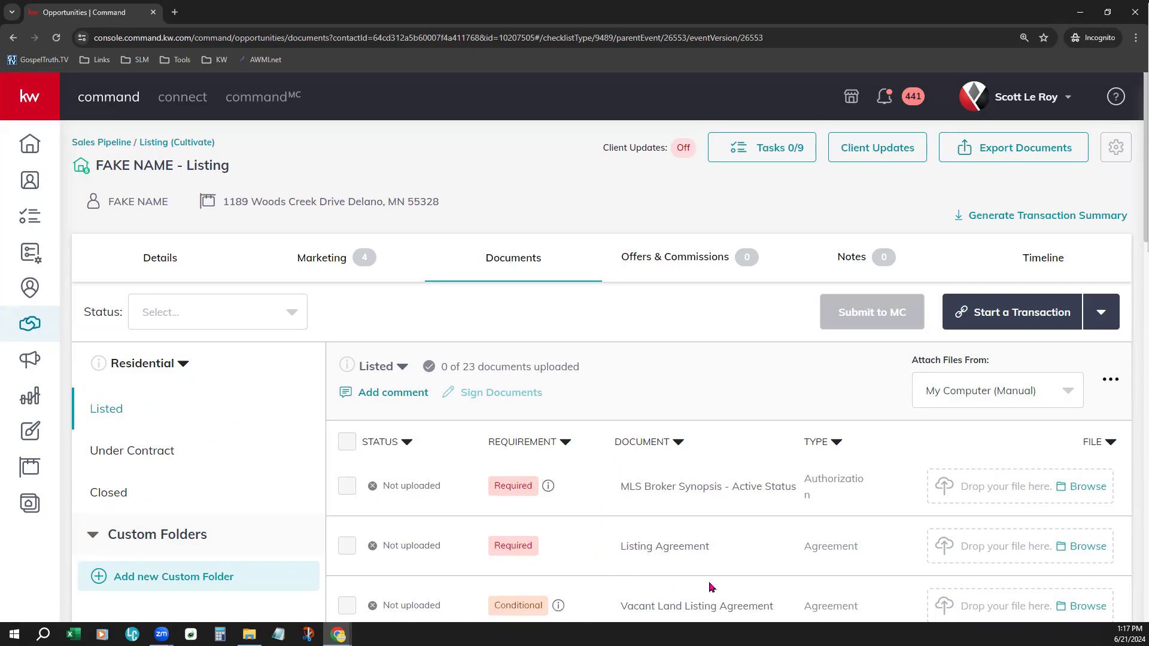
{"action": "left_click", "coordinate": [117, 460]}
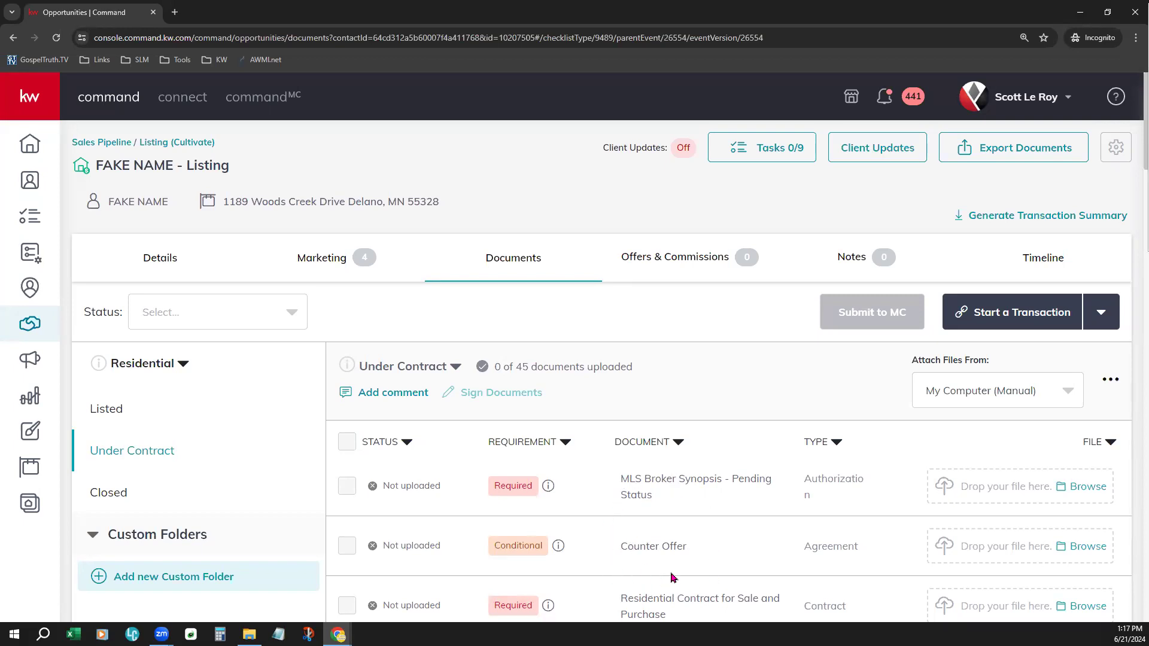
{"action": "left_click", "coordinate": [113, 490]}
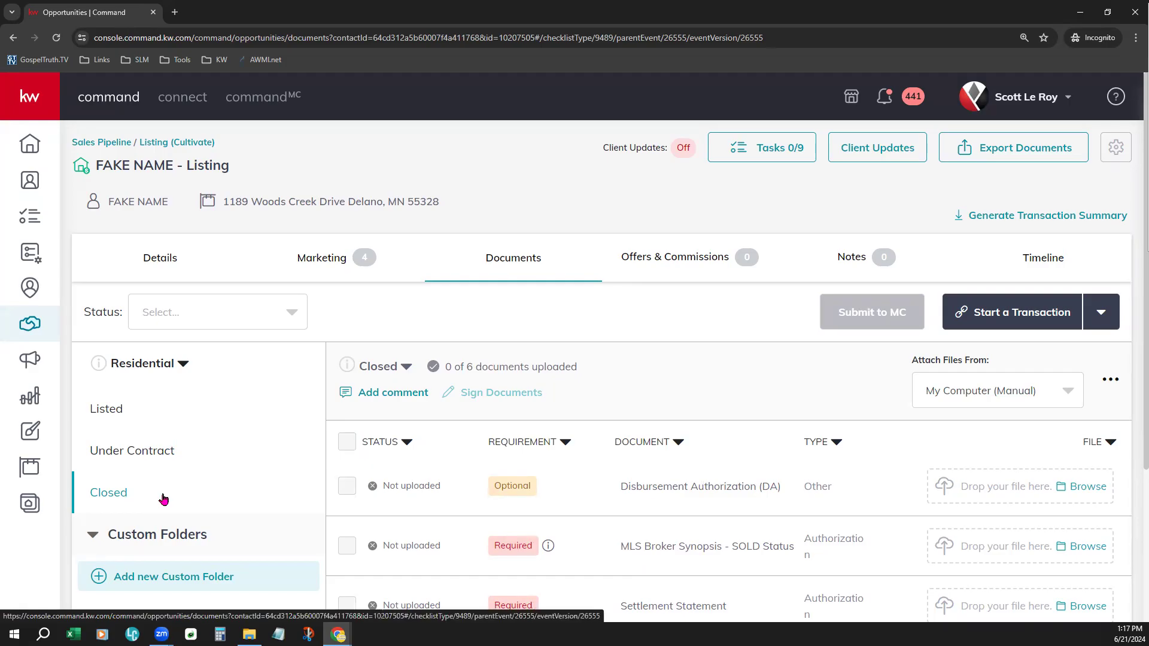
- Return to the Listed checklist and examine its documents and their requirement levels
{"action": "left_click", "coordinate": [117, 409]}
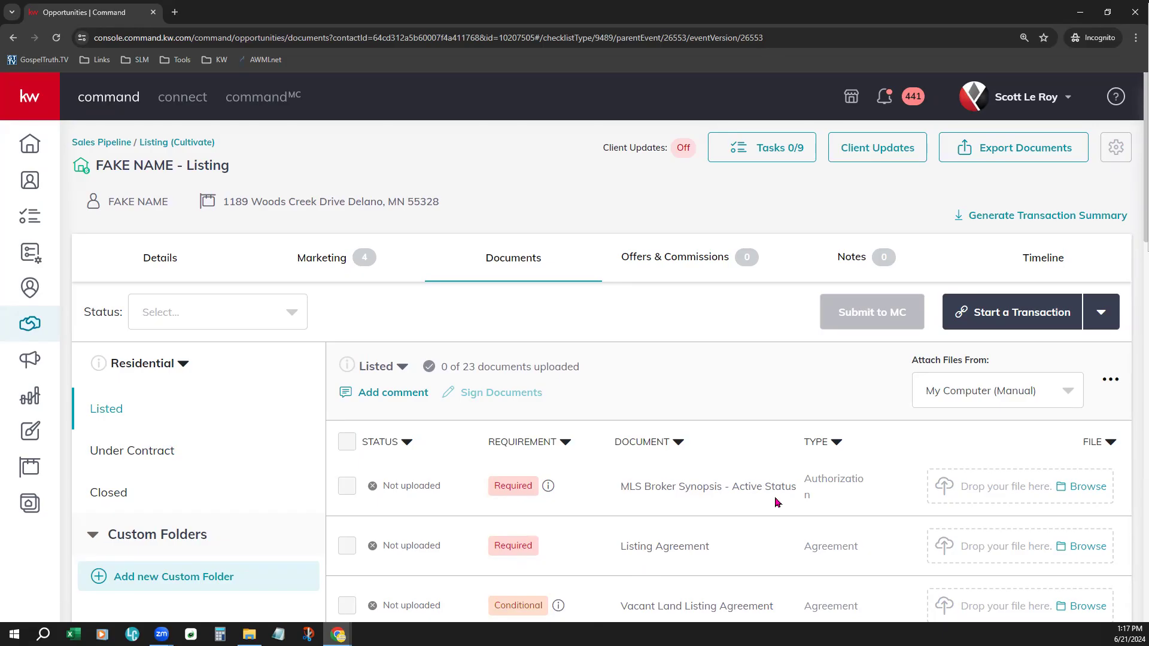
{"action": "scroll", "coordinate": [776, 502], "scroll_direction": "down", "scroll_amount": 2}
{"action": "scroll", "coordinate": [776, 503], "scroll_direction": "down", "scroll_amount": 1}
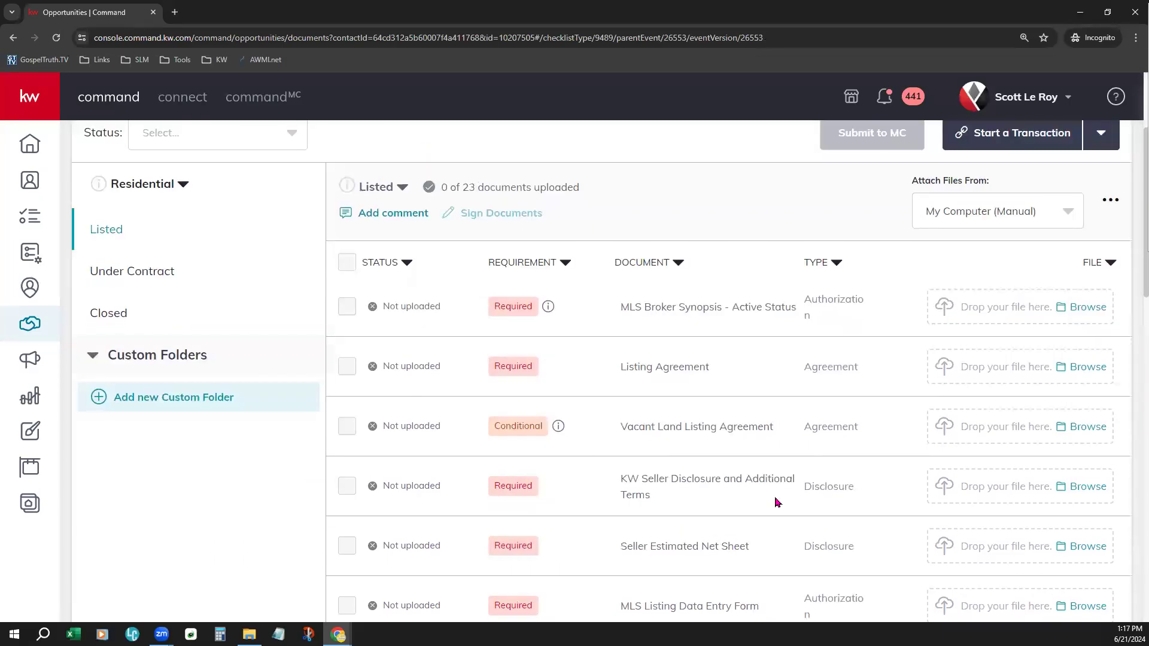
{"action": "scroll", "coordinate": [776, 503], "scroll_direction": "down", "scroll_amount": 1}
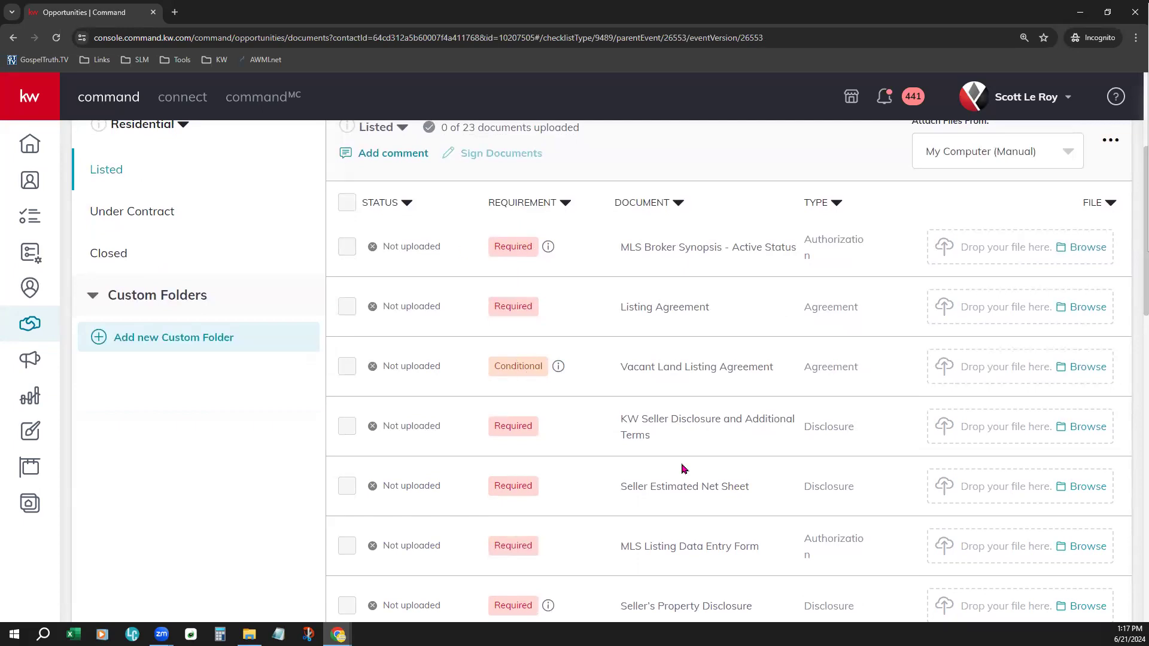
- Review the documents and requirement levels throughout the Residential Listed checklist
{"action": "scroll", "coordinate": [684, 469], "scroll_direction": "down", "scroll_amount": 7}
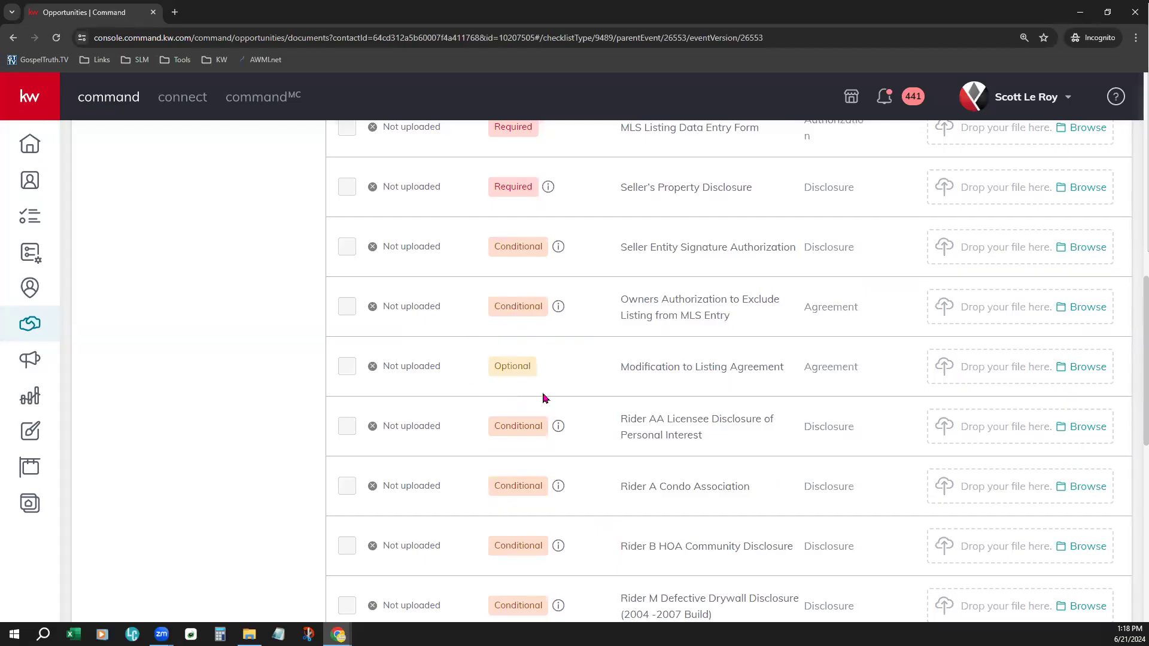
{"action": "scroll", "coordinate": [607, 423], "scroll_direction": "up", "scroll_amount": 4}
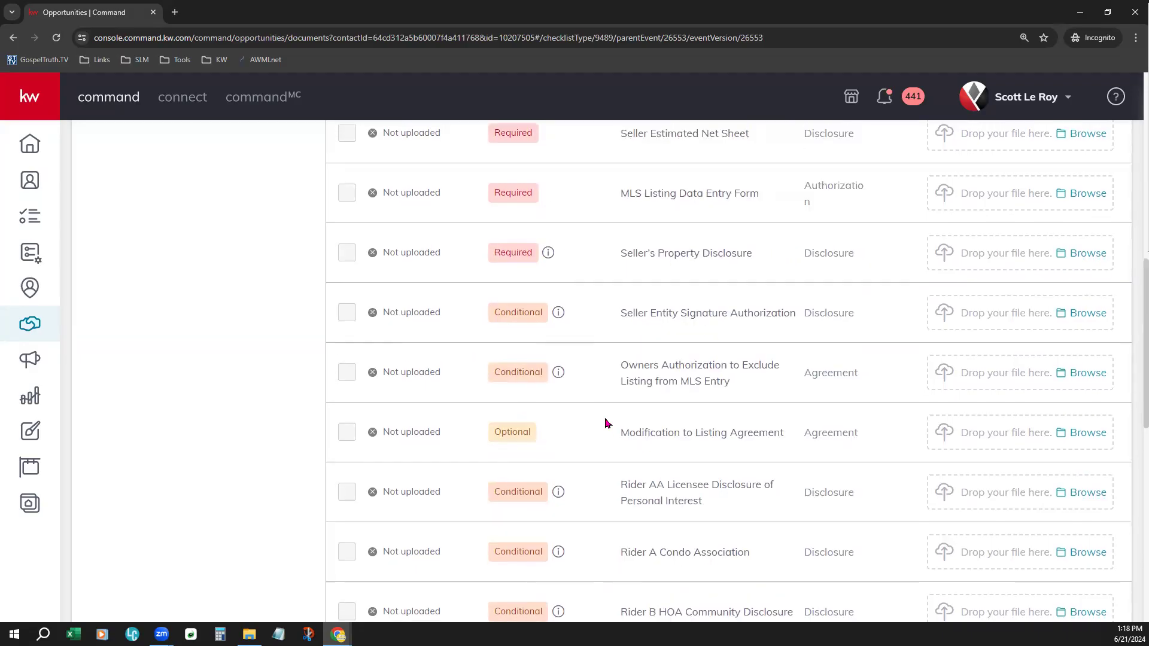
{"action": "scroll", "coordinate": [598, 412], "scroll_direction": "up", "scroll_amount": 1}
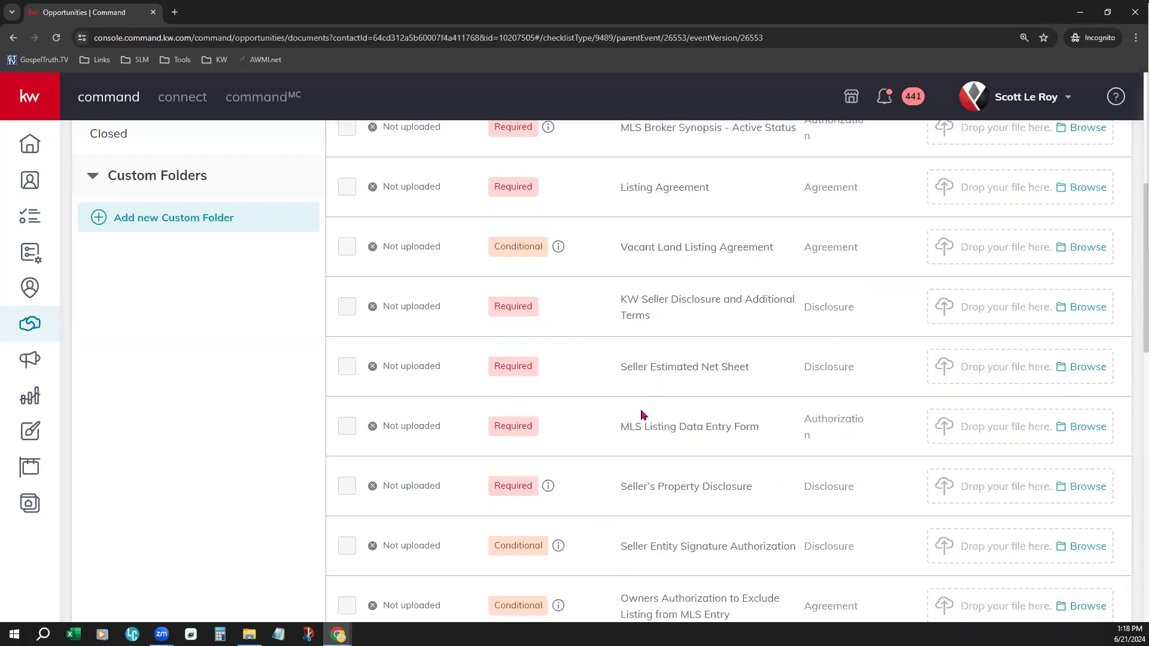
{"action": "scroll", "coordinate": [642, 414], "scroll_direction": "up", "scroll_amount": 1}
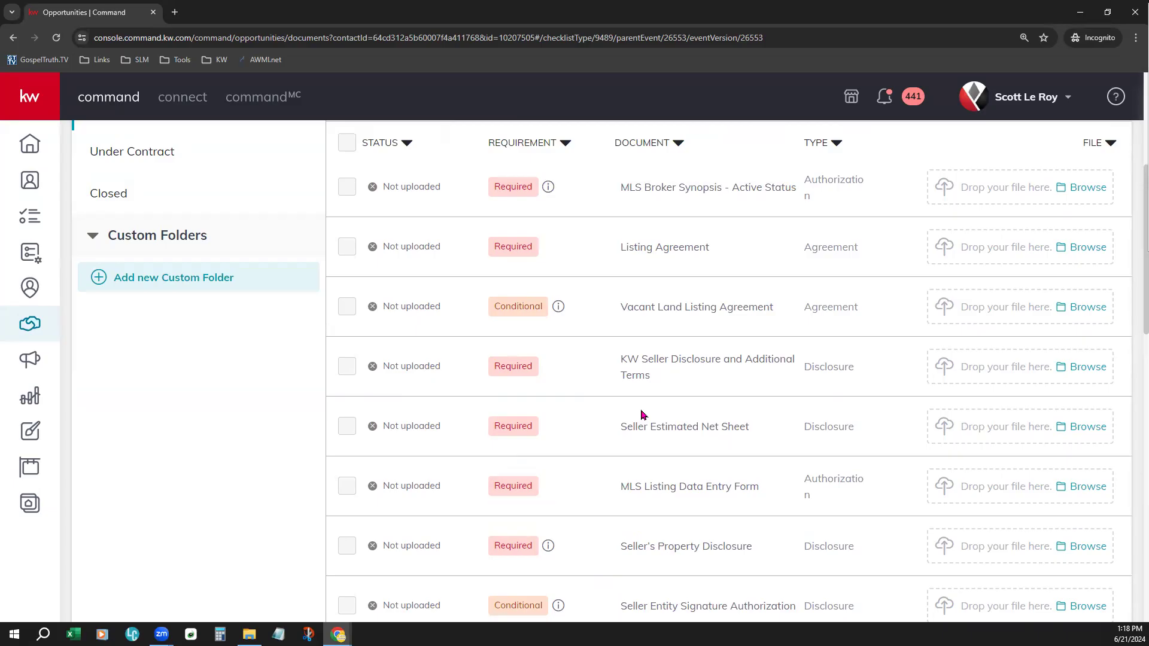
{"action": "scroll", "coordinate": [642, 414], "scroll_direction": "down", "scroll_amount": 4}
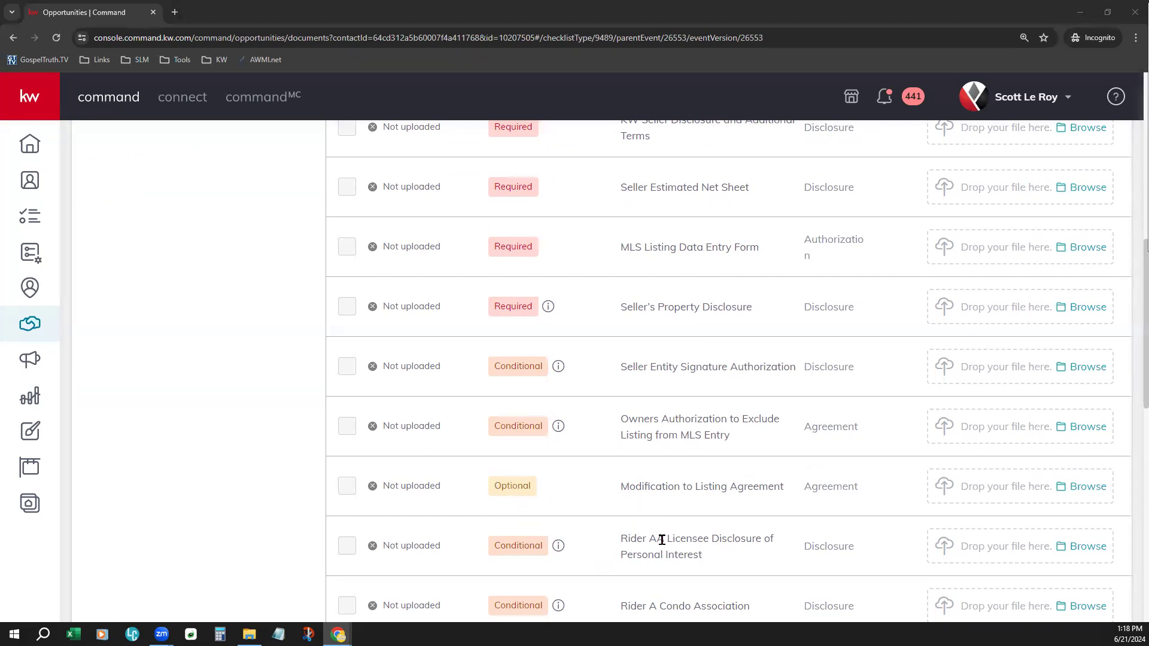
{"action": "scroll", "coordinate": [662, 540], "scroll_direction": "up", "scroll_amount": 9}
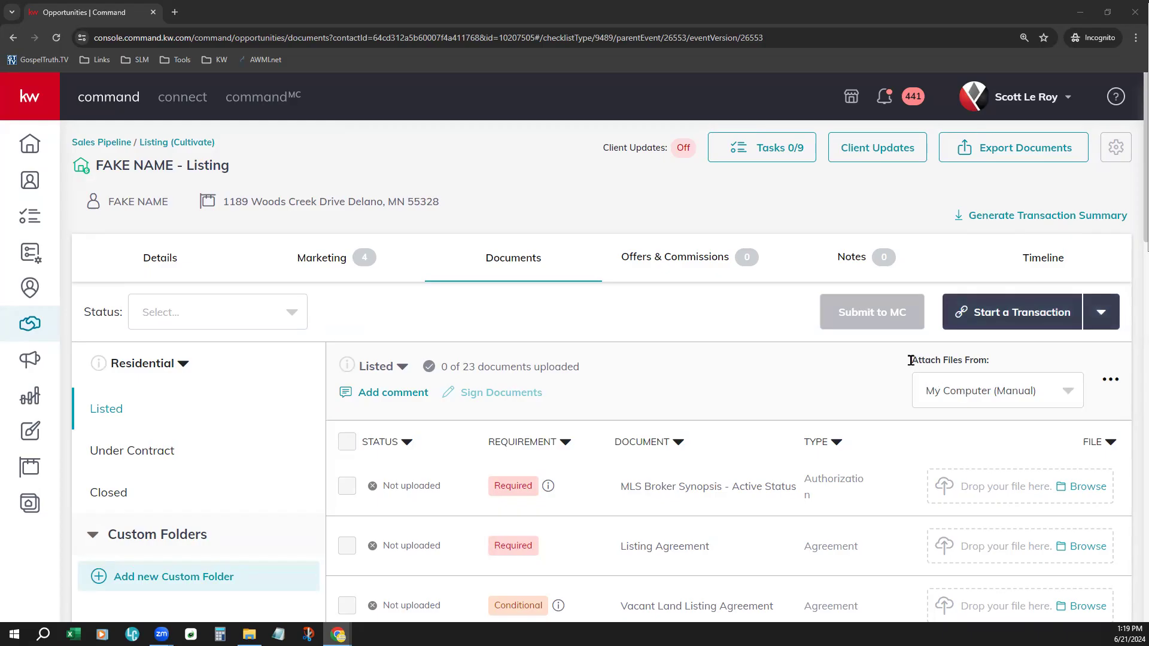
- Check which sources are offered for attaching files to the Listed checklist
{"action": "left_click_drag", "start_coordinate": [912, 365], "coordinate": [994, 369]}
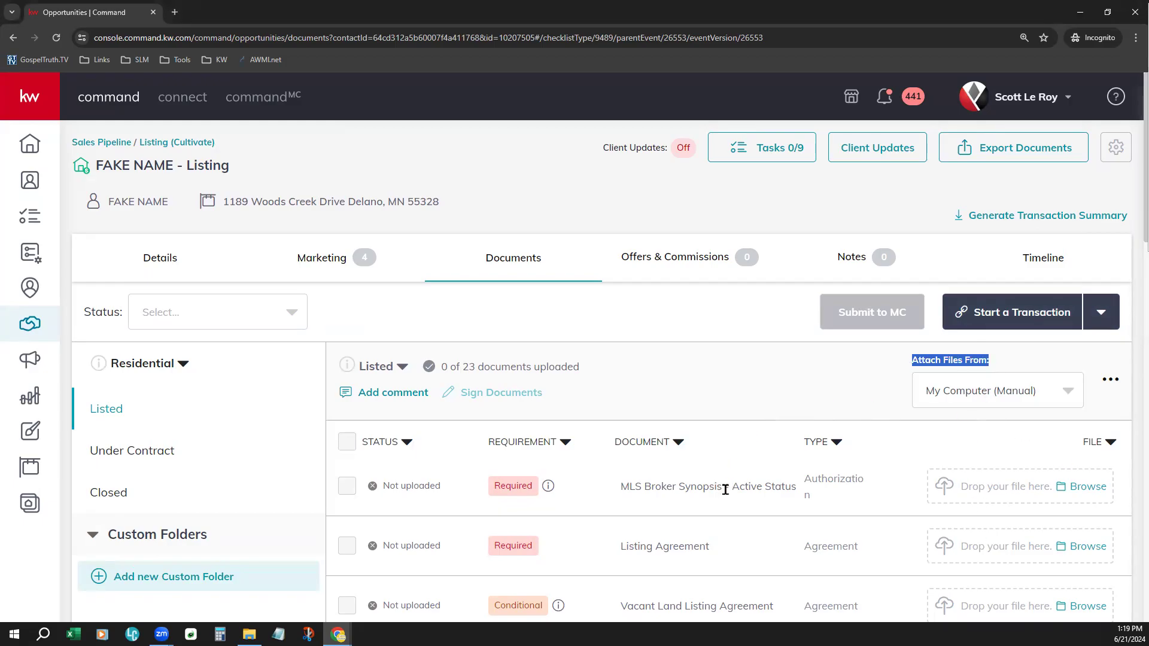
{"action": "left_click", "coordinate": [1020, 389]}
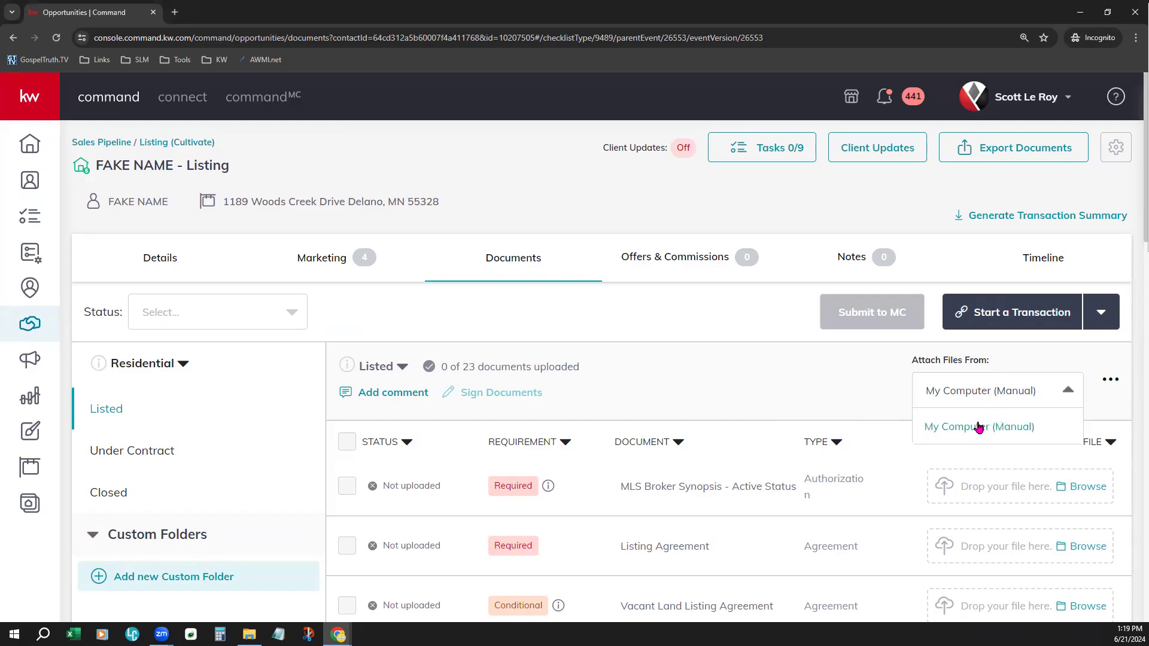
{"action": "left_click", "coordinate": [847, 398]}
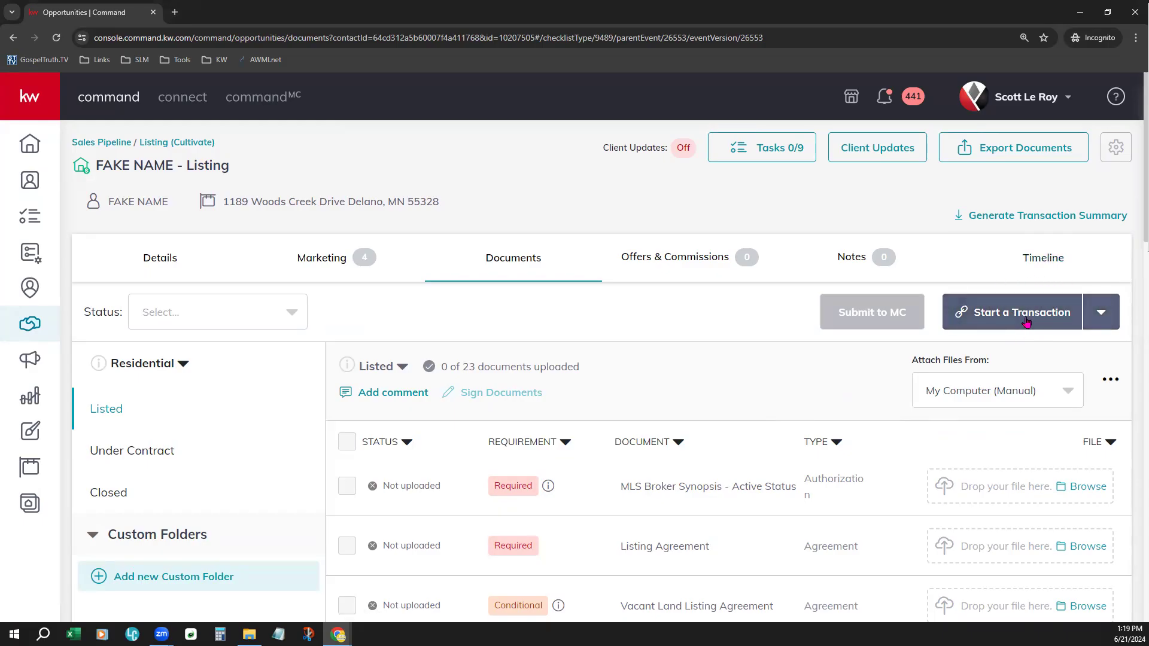
{"action": "left_click", "coordinate": [1017, 392]}
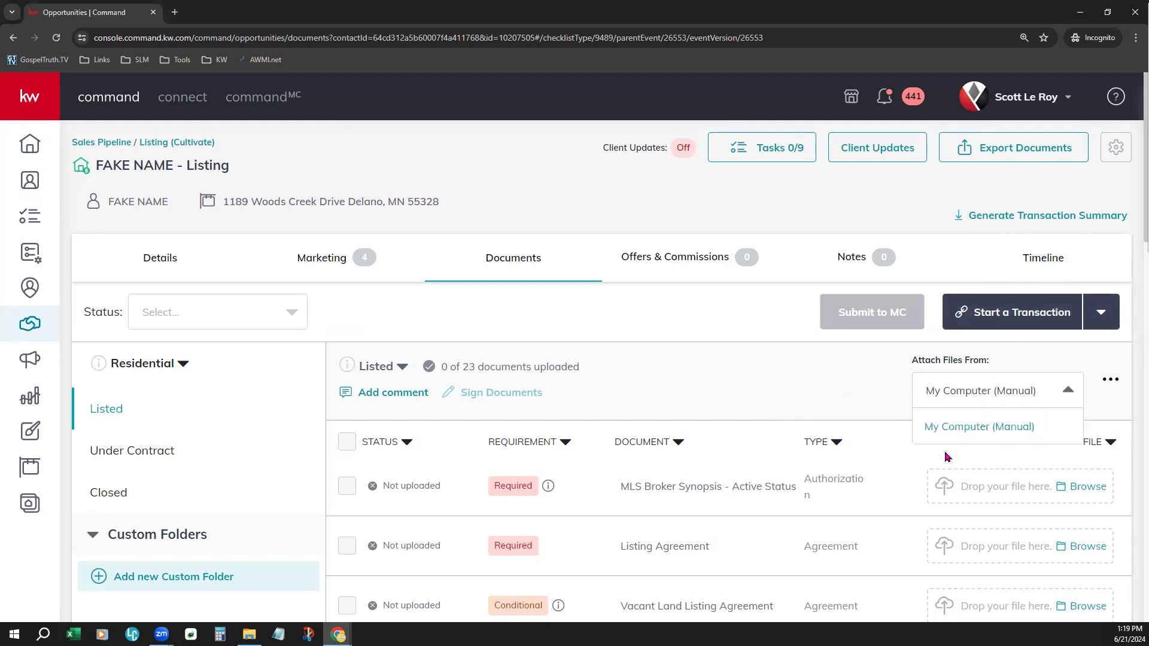
{"action": "left_click", "coordinate": [830, 377]}
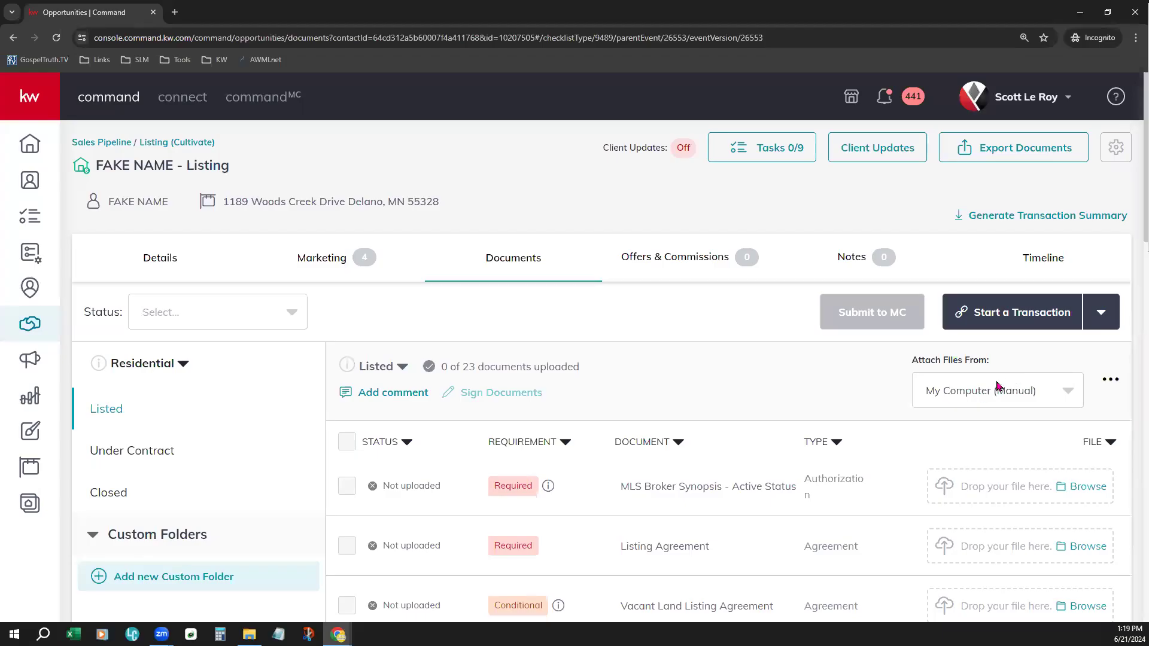
{"action": "left_click", "coordinate": [1029, 383]}
{"action": "left_click", "coordinate": [806, 405]}
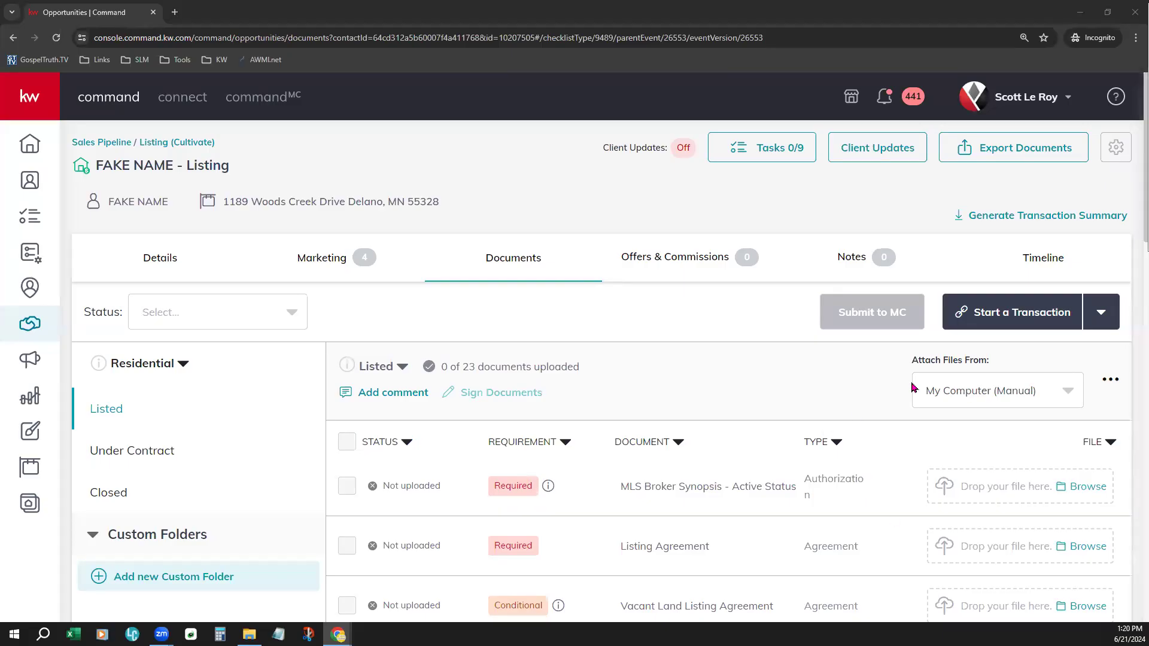
- Start a DocuSign transaction for the opportunity and always allow pop-ups and redirects from console.command.kw.com
{"action": "left_click", "coordinate": [1034, 322]}
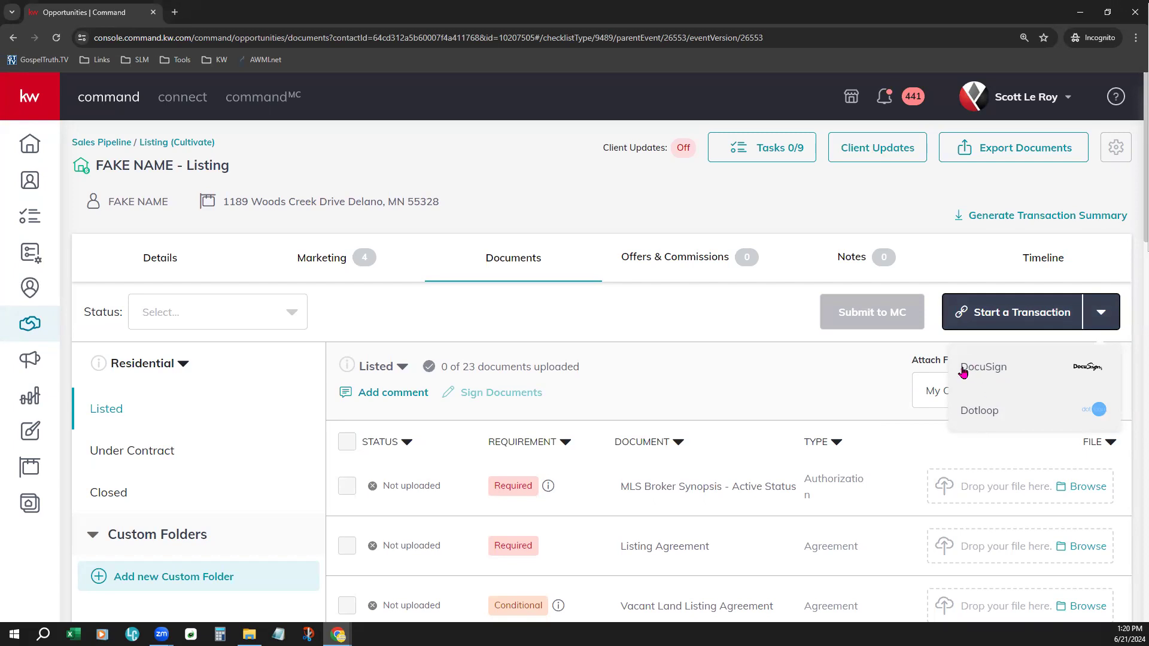
{"action": "left_click", "coordinate": [990, 366]}
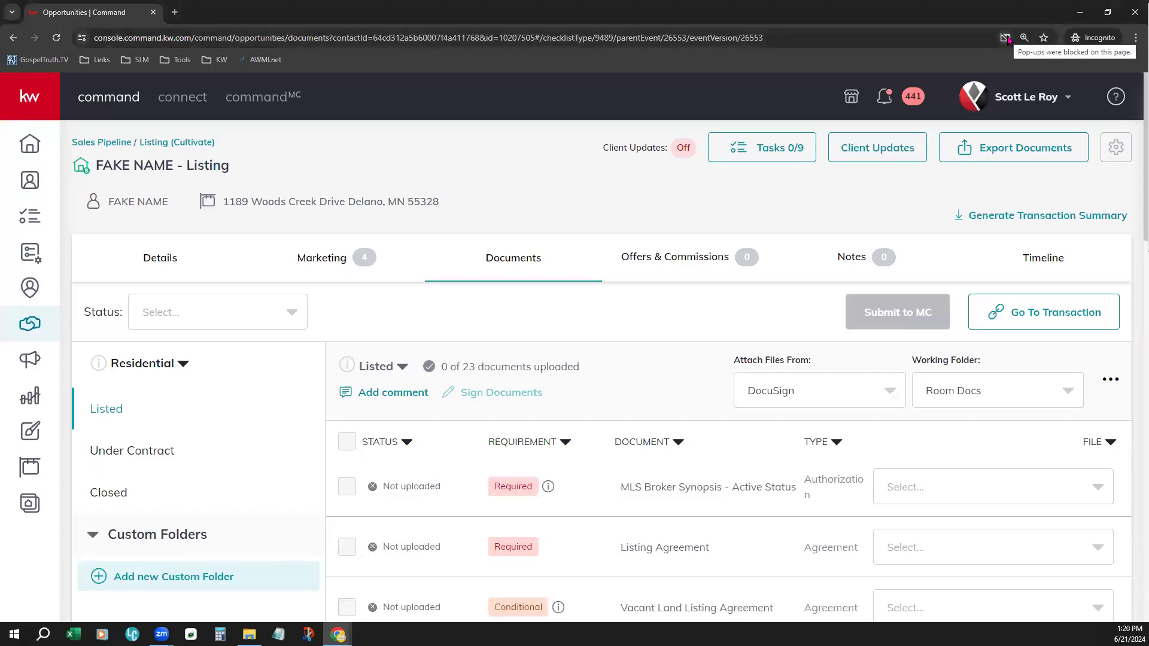
{"action": "left_click", "coordinate": [1007, 39]}
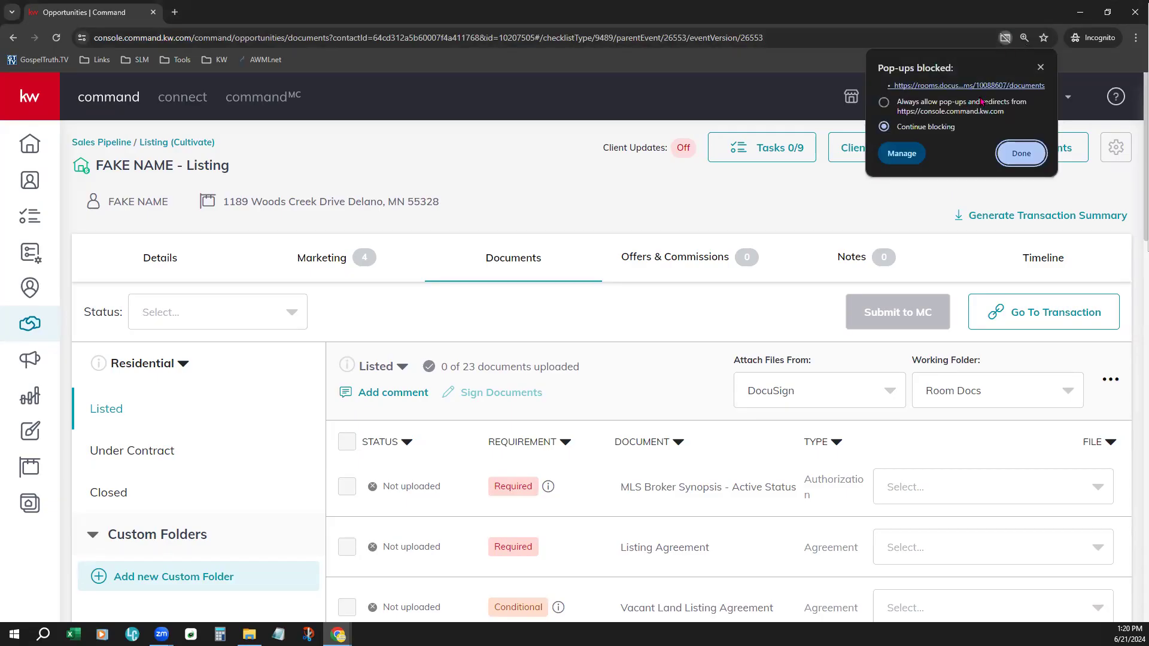
{"action": "left_click", "coordinate": [884, 102]}
{"action": "left_click", "coordinate": [1029, 153]}
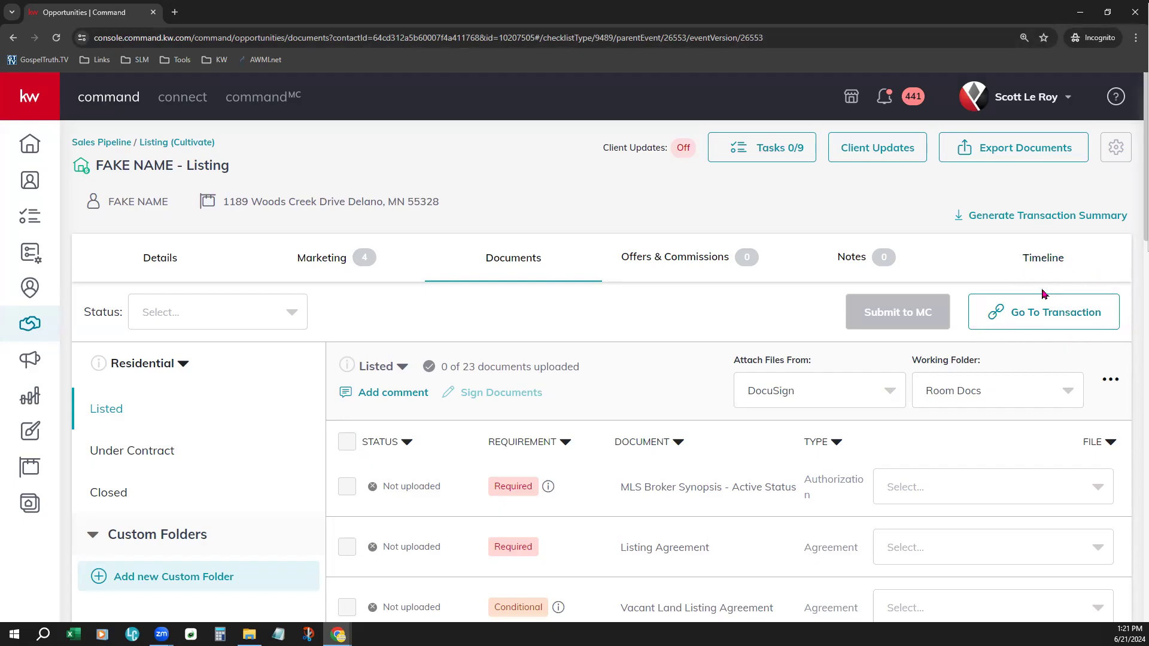
- Check the available file attachment sources and go to the opportunity's linked DocuSign transaction room
{"action": "left_click", "coordinate": [801, 388]}
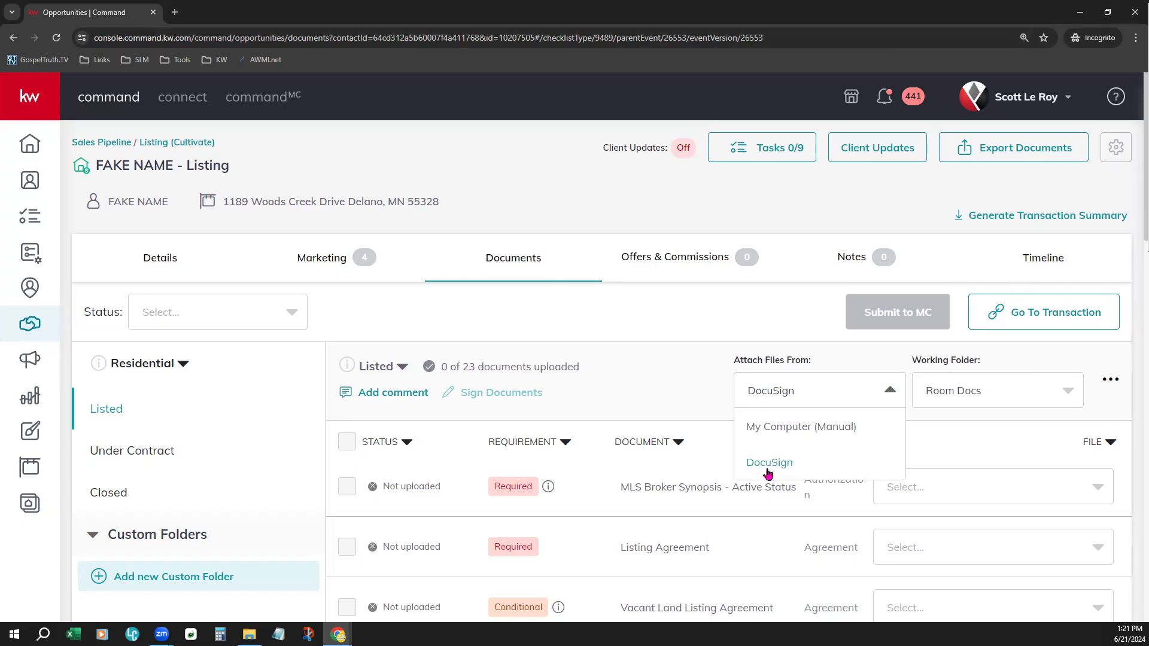
{"action": "left_click", "coordinate": [776, 331]}
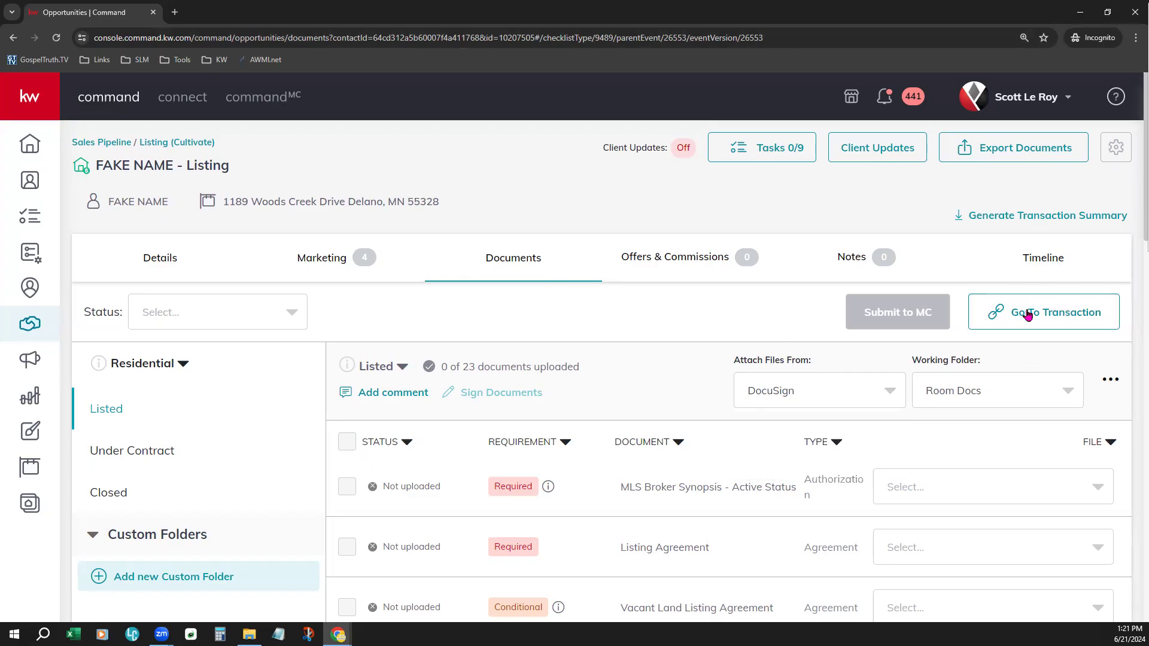
{"action": "left_click", "coordinate": [1065, 302]}
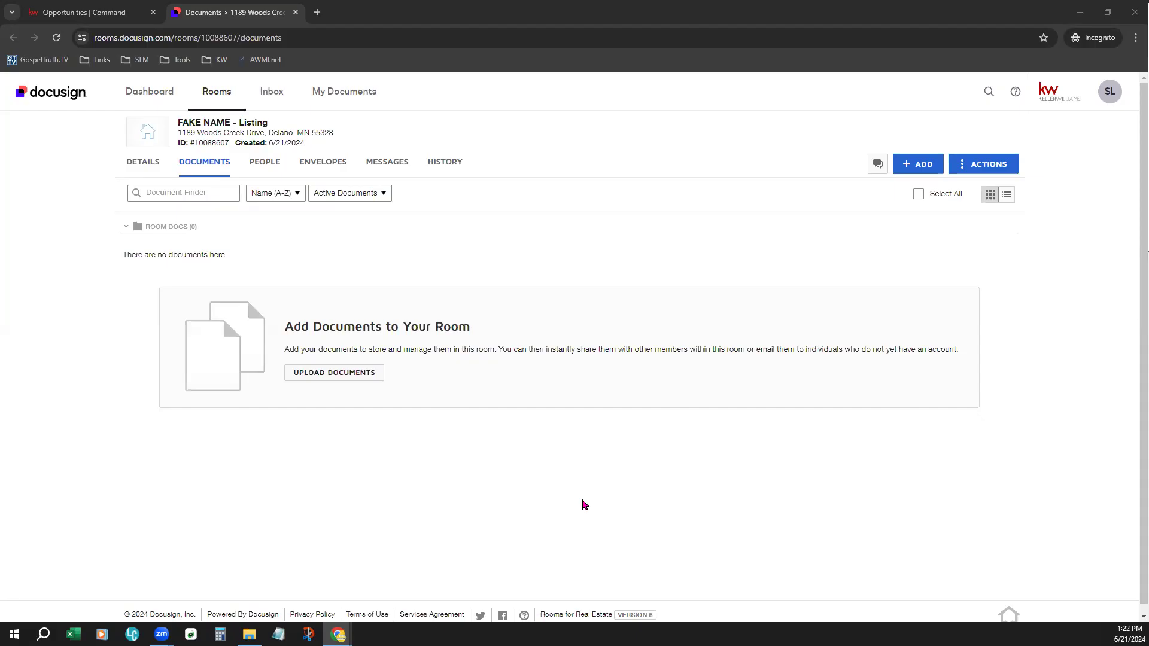
- Enlarge the DocuSign room page to 125% zoom
{"action": "left_click", "coordinate": [1134, 38]}
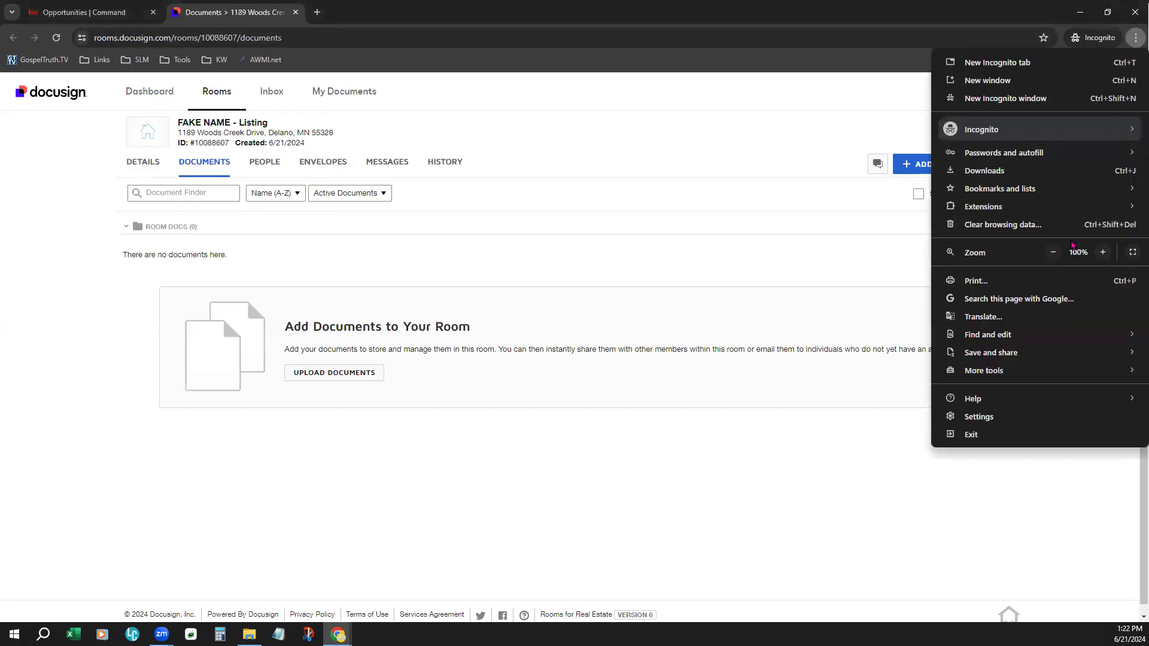
{"action": "left_click", "coordinate": [1103, 252]}
{"action": "left_click", "coordinate": [1103, 252]}
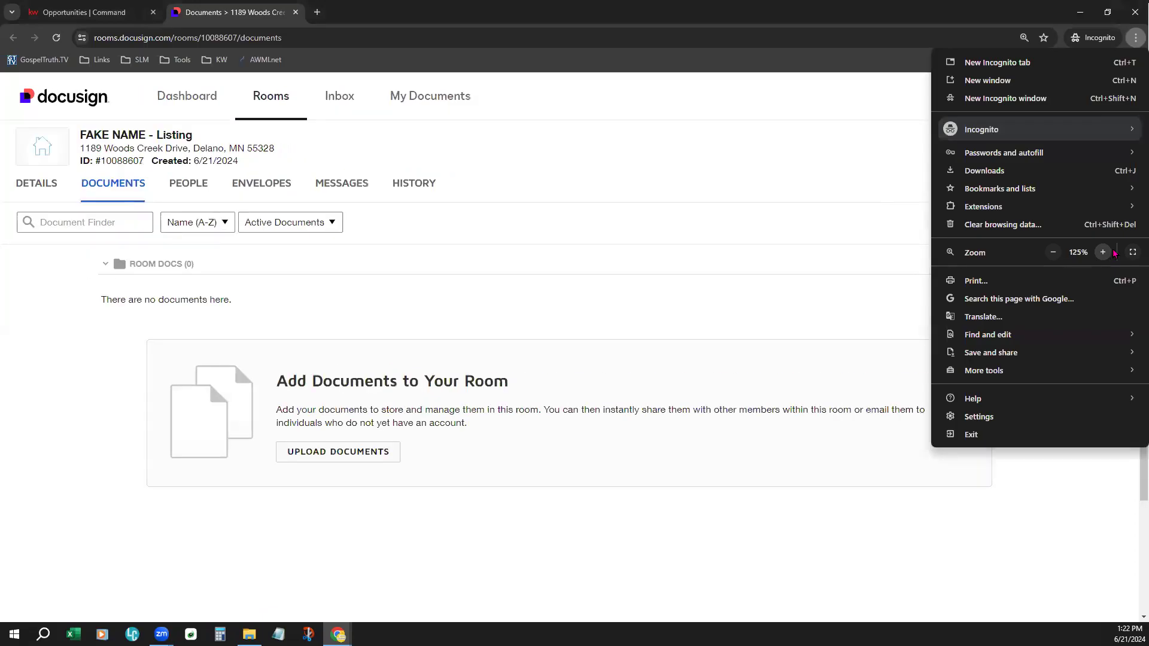
{"action": "left_click", "coordinate": [589, 198]}
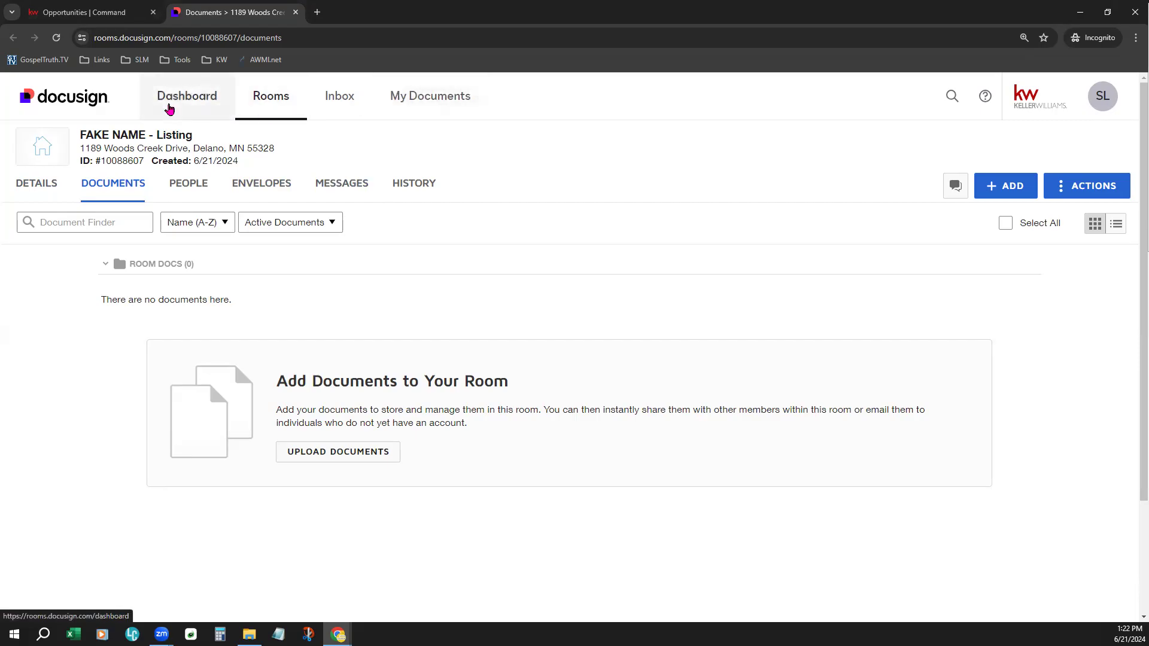
- Follow the authorization prompt on the DocuSign Rooms dashboard, check DocuSign's connection status in Command settings, and return to the dashboard
{"action": "left_click", "coordinate": [186, 108]}
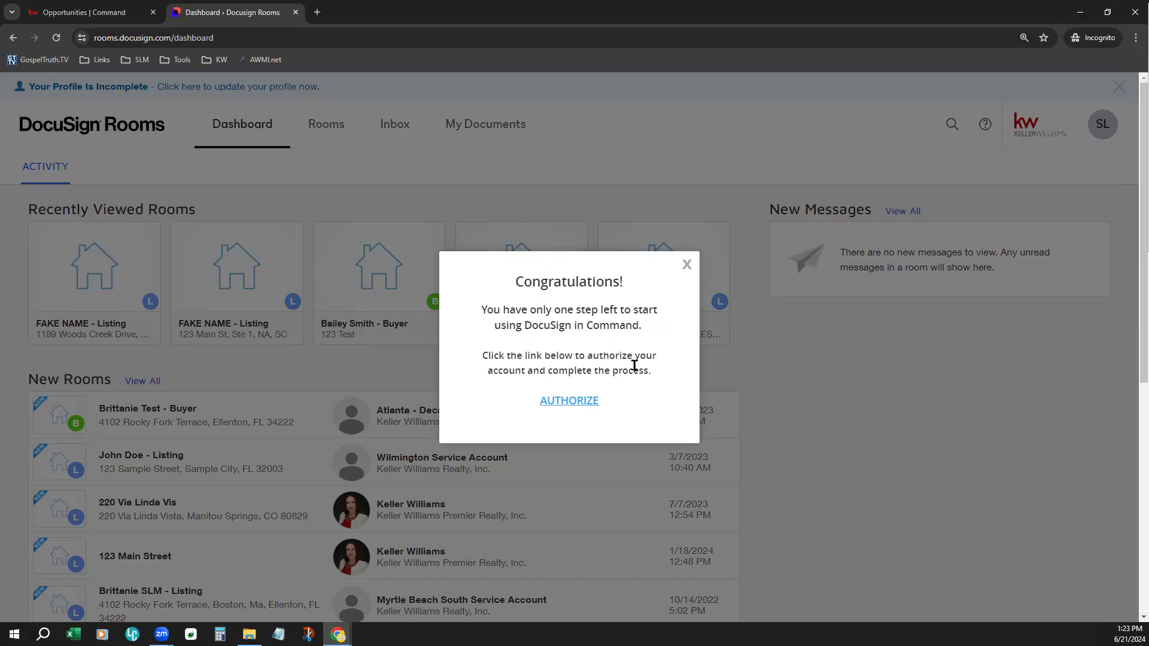
{"action": "left_click", "coordinate": [568, 400]}
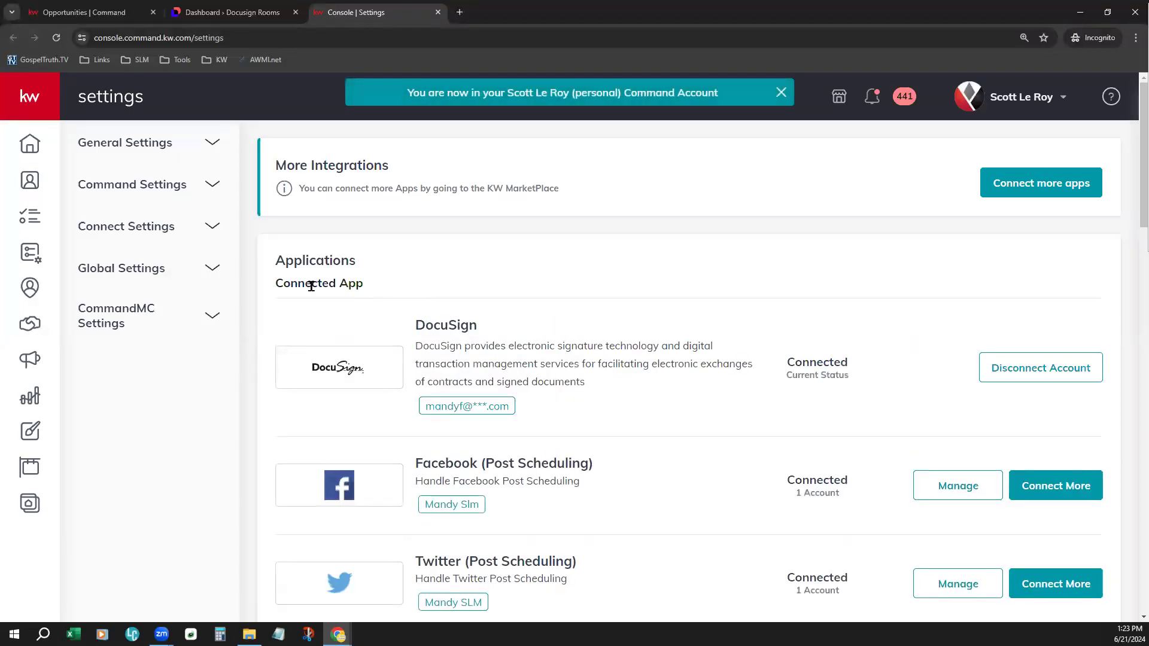
{"action": "left_click_drag", "start_coordinate": [284, 281], "coordinate": [337, 264]}
{"action": "left_click", "coordinate": [706, 366]}
{"action": "left_click_drag", "start_coordinate": [789, 366], "coordinate": [861, 377]}
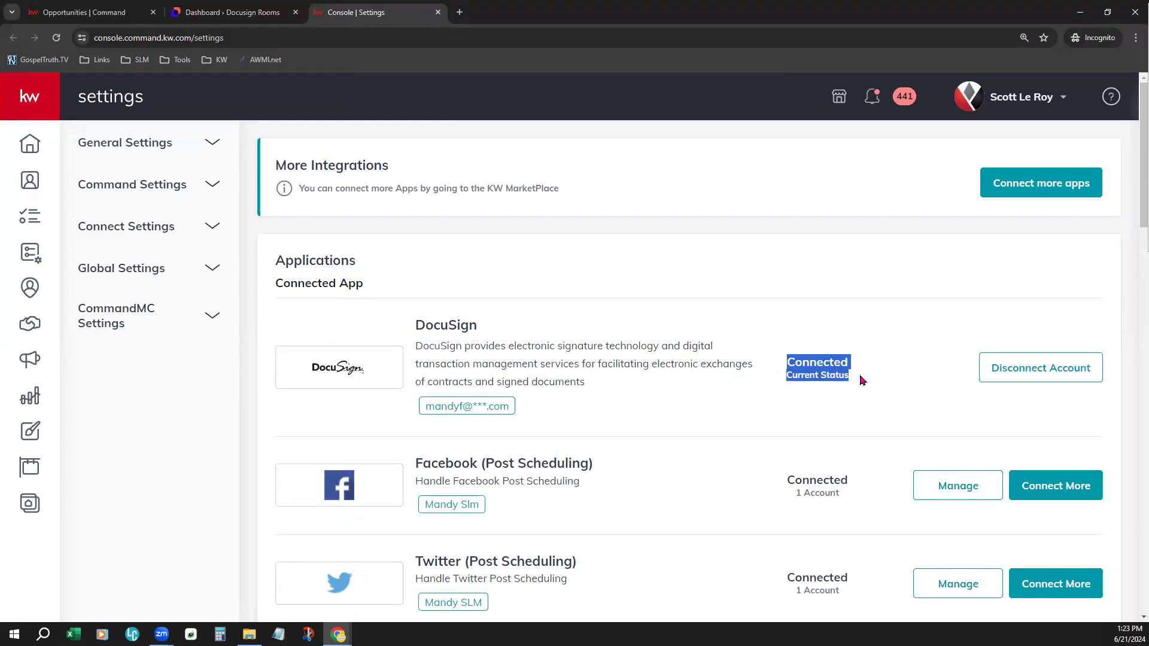
{"action": "left_click", "coordinate": [727, 344]}
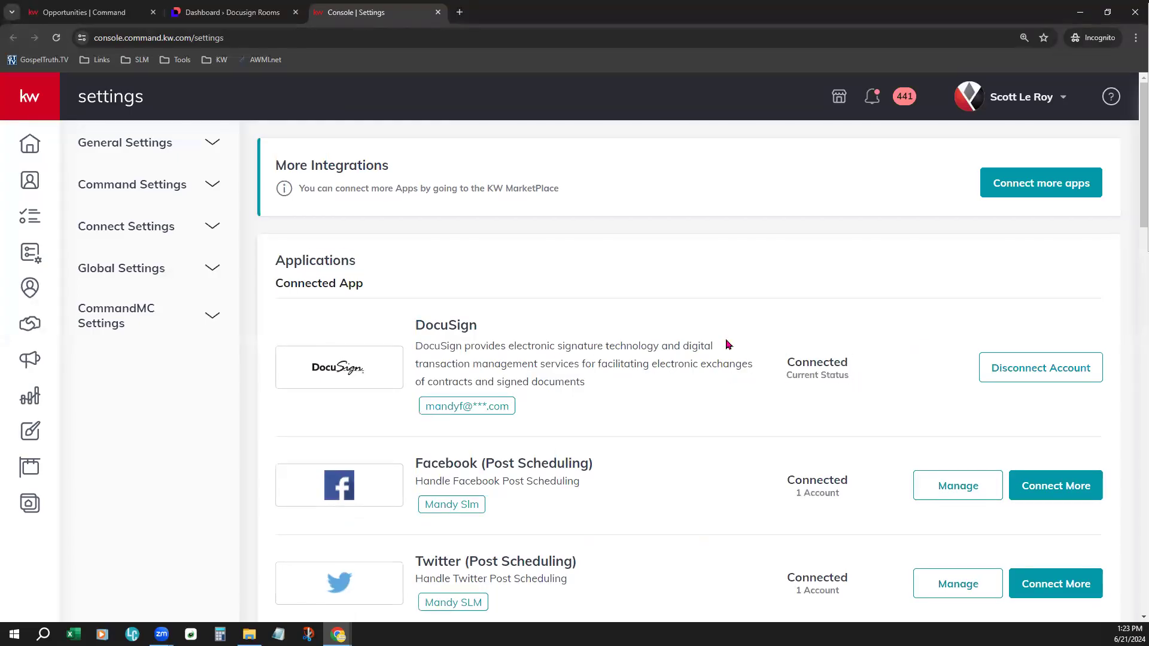
{"action": "left_click", "coordinate": [437, 13]}
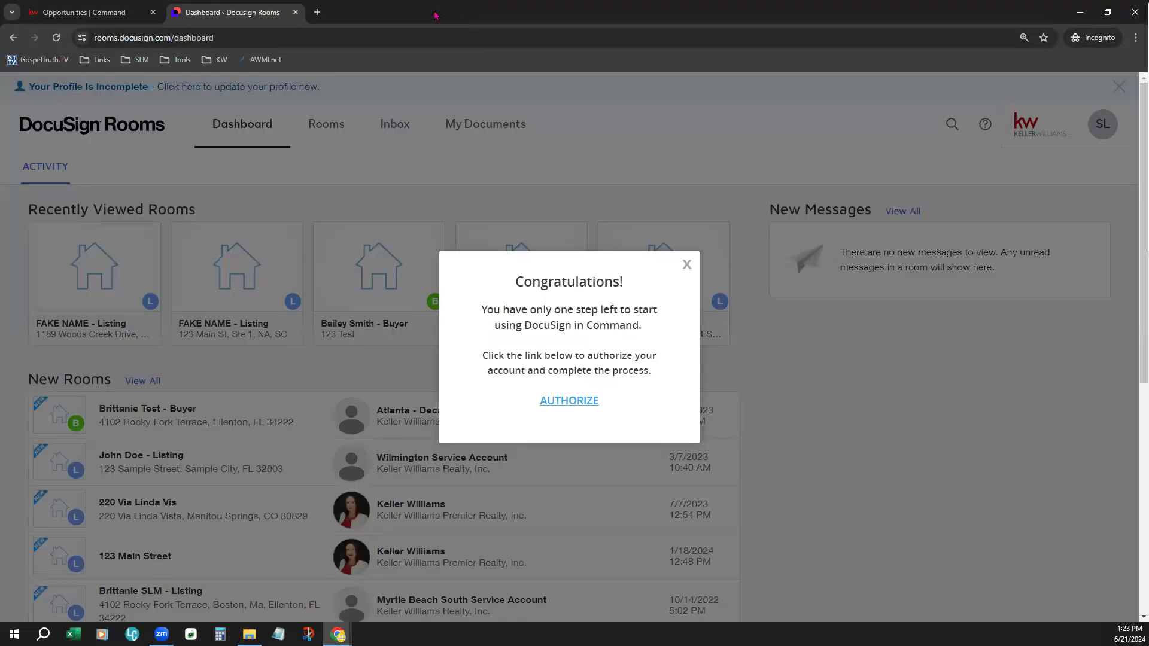
{"action": "left_click", "coordinate": [687, 265]}
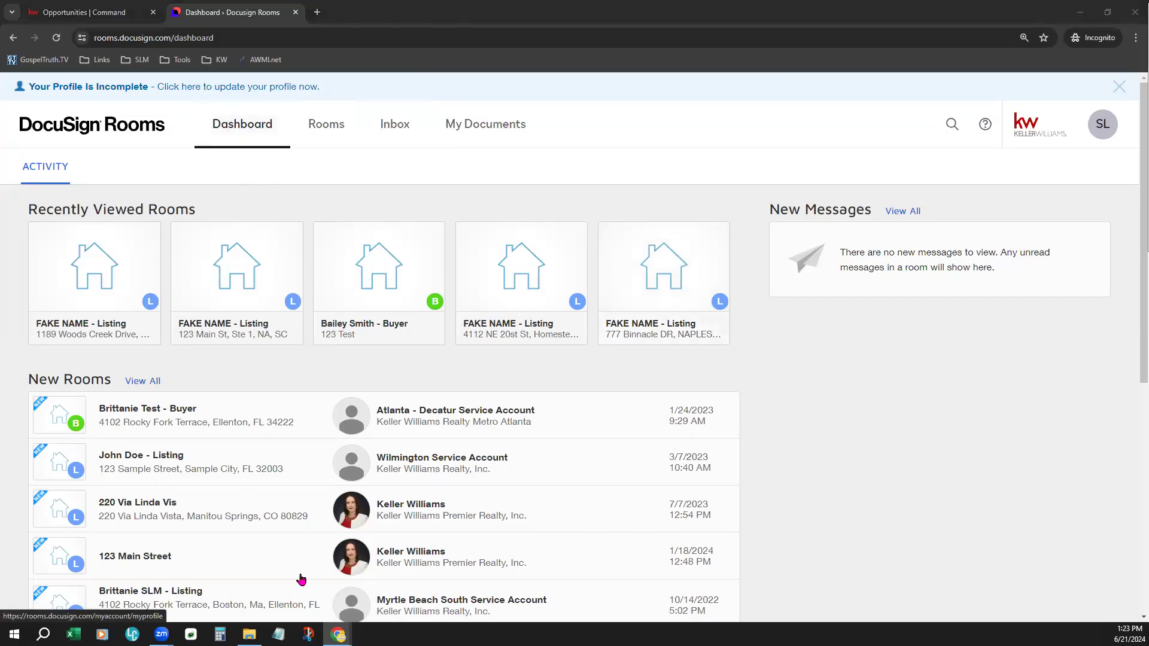
- View the list of active rooms and the DocuSign Inbox with its dedicated email address
{"action": "left_click", "coordinate": [327, 148]}
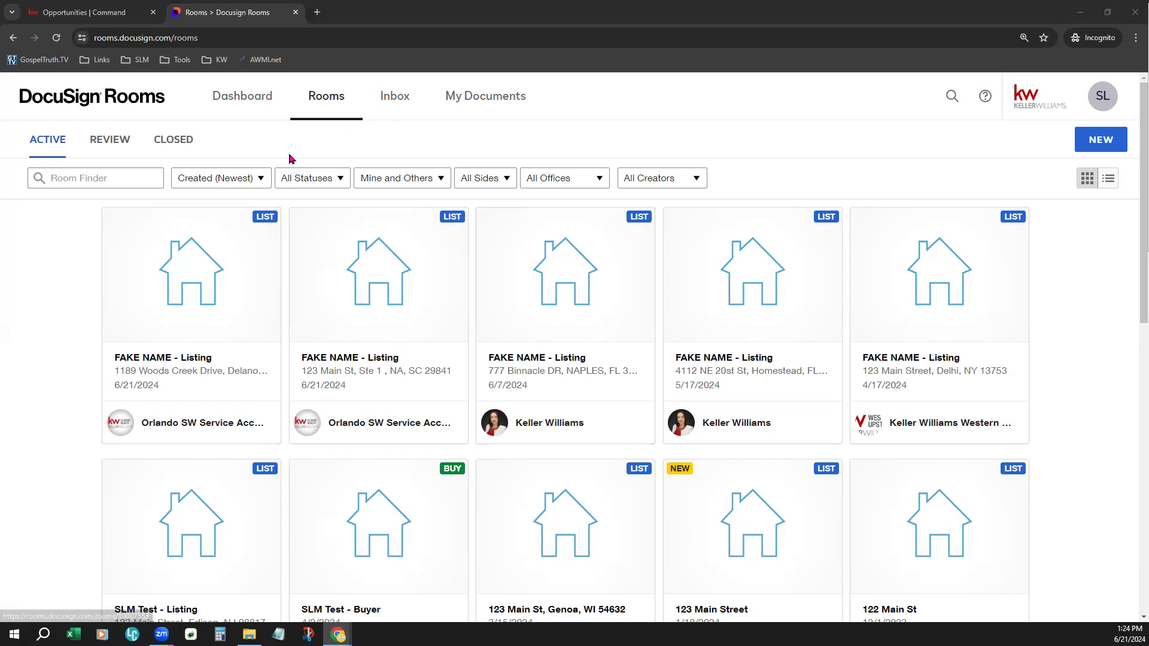
{"action": "left_click", "coordinate": [396, 102]}
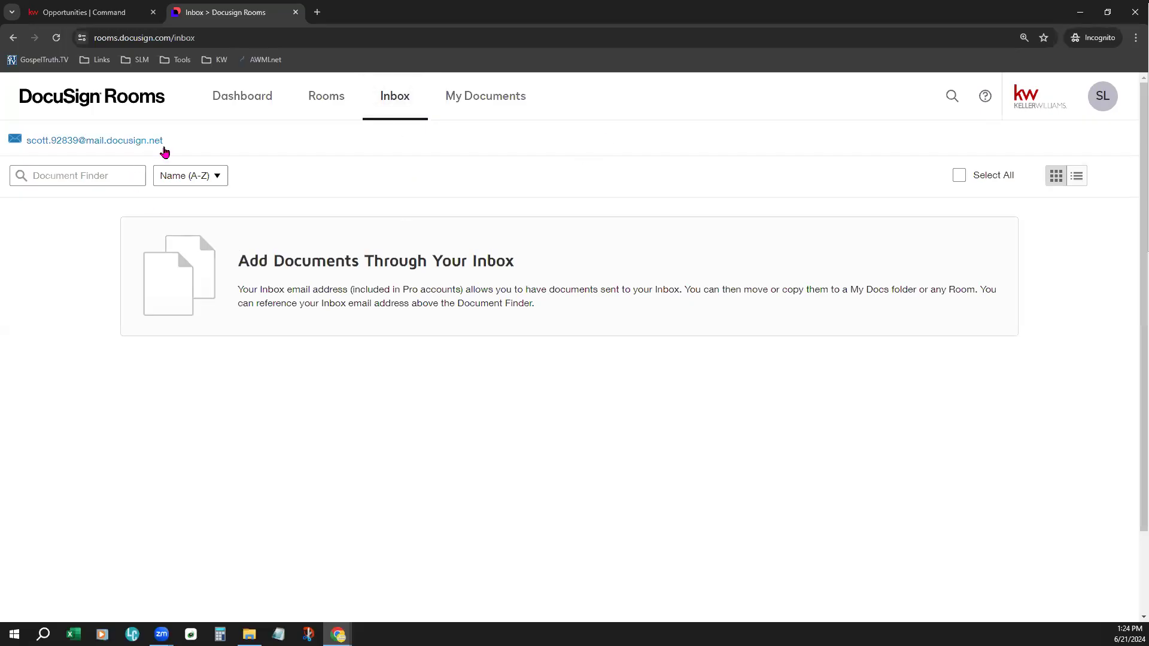
{"action": "mouse_move", "coordinate": [165, 152]}
{"action": "left_click_drag", "start_coordinate": [164, 151], "coordinate": [211, 153]}
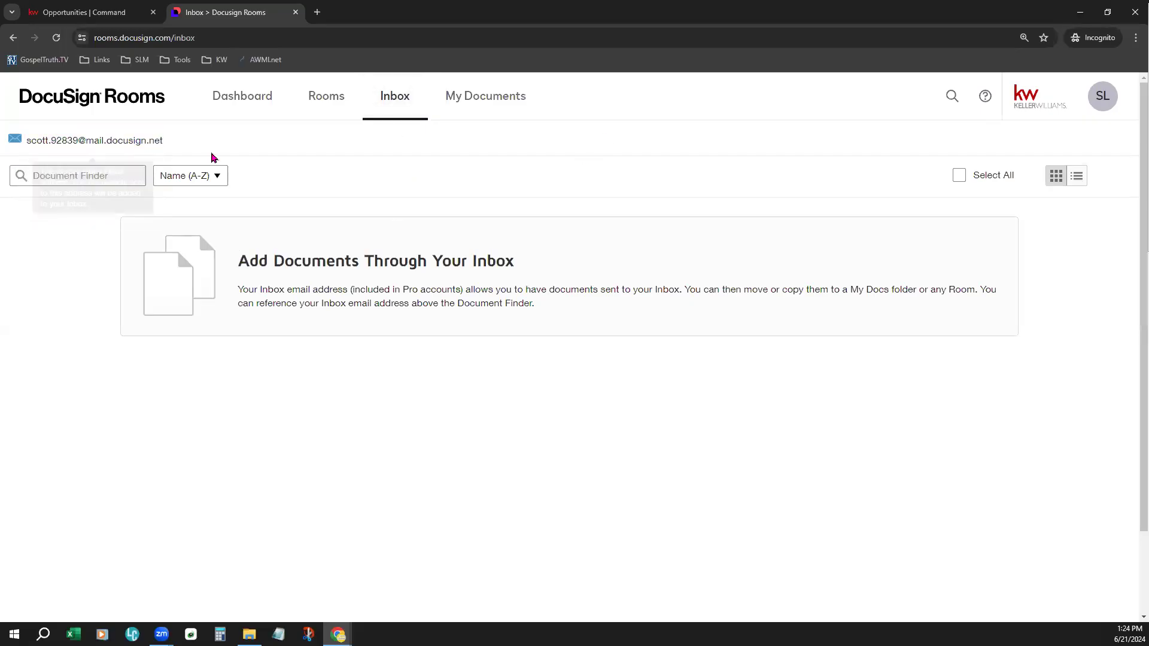
{"action": "mouse_move", "coordinate": [111, 142]}
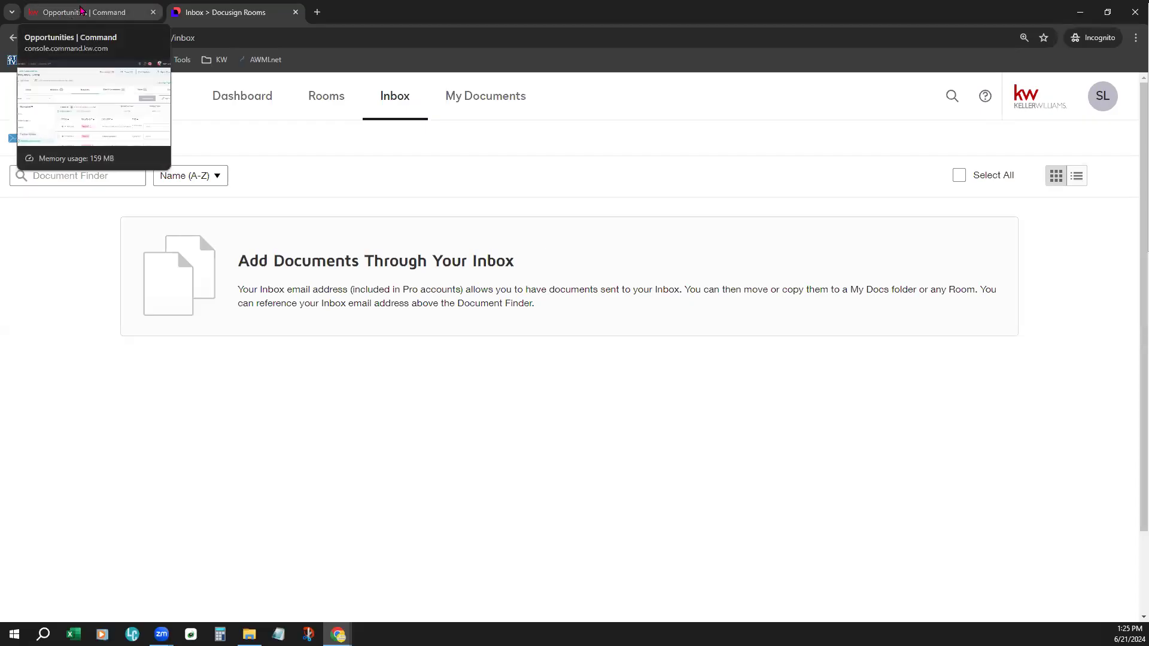
- Revisit the opportunity's documents in KW Command, and return to DocuSign Rooms to view the account options
{"action": "left_click", "coordinate": [81, 9]}
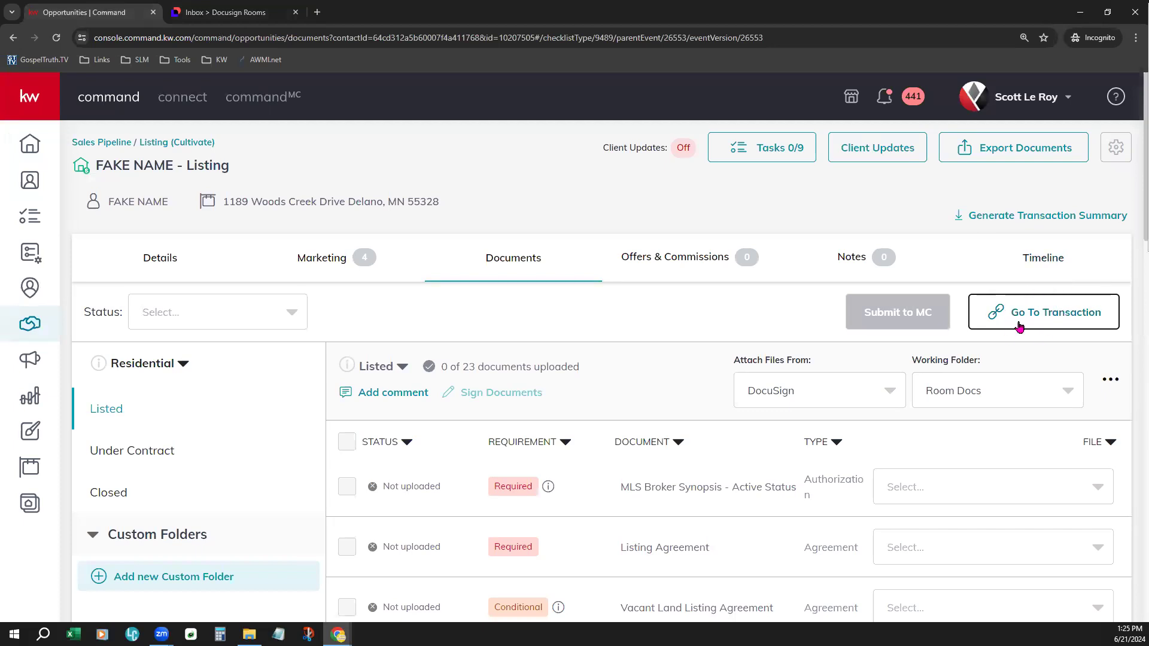
{"action": "left_click", "coordinate": [226, 18]}
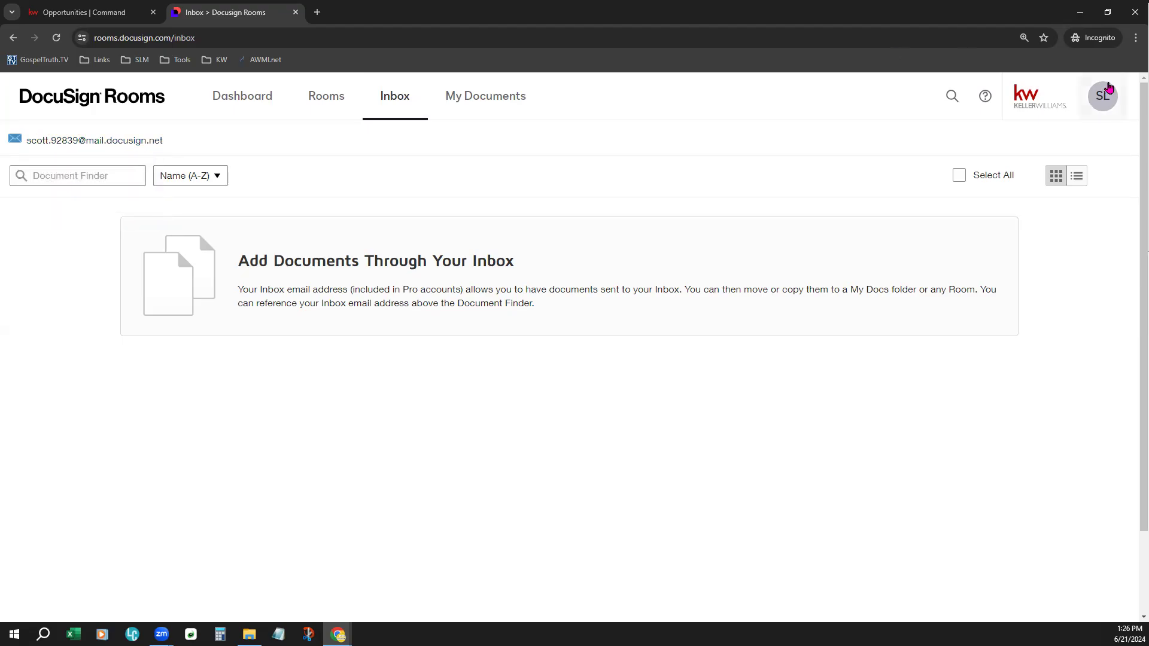
{"action": "left_click", "coordinate": [1110, 88]}
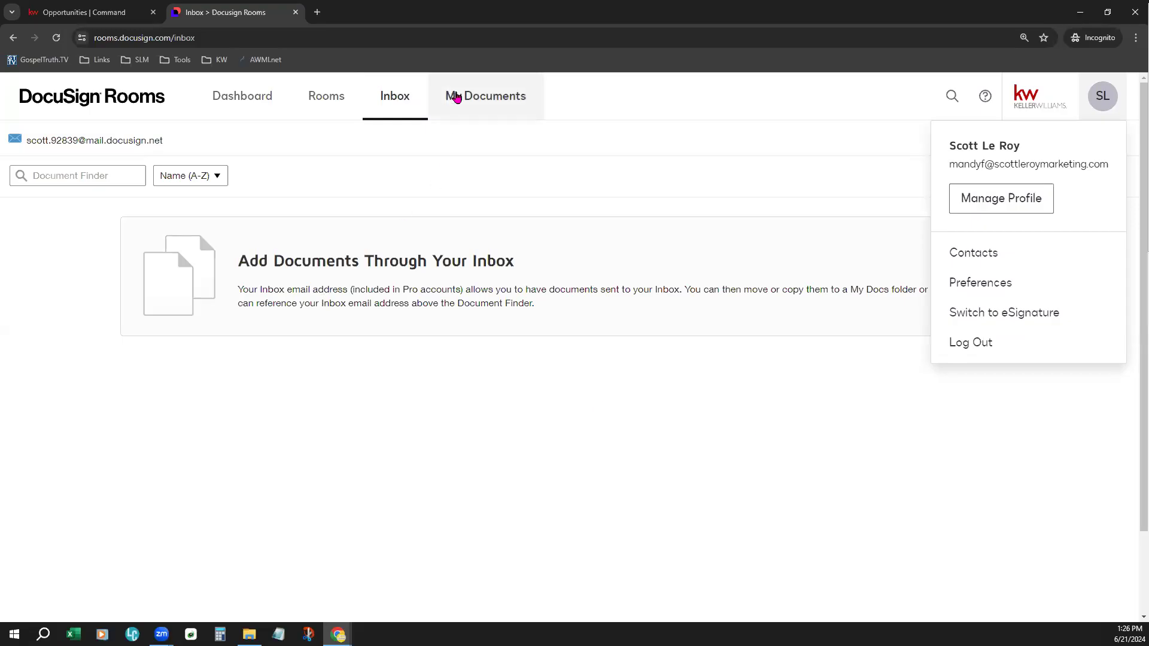
- Open My Documents in DocuSign Rooms and look through the available packets and forms
{"action": "left_click", "coordinate": [456, 97]}
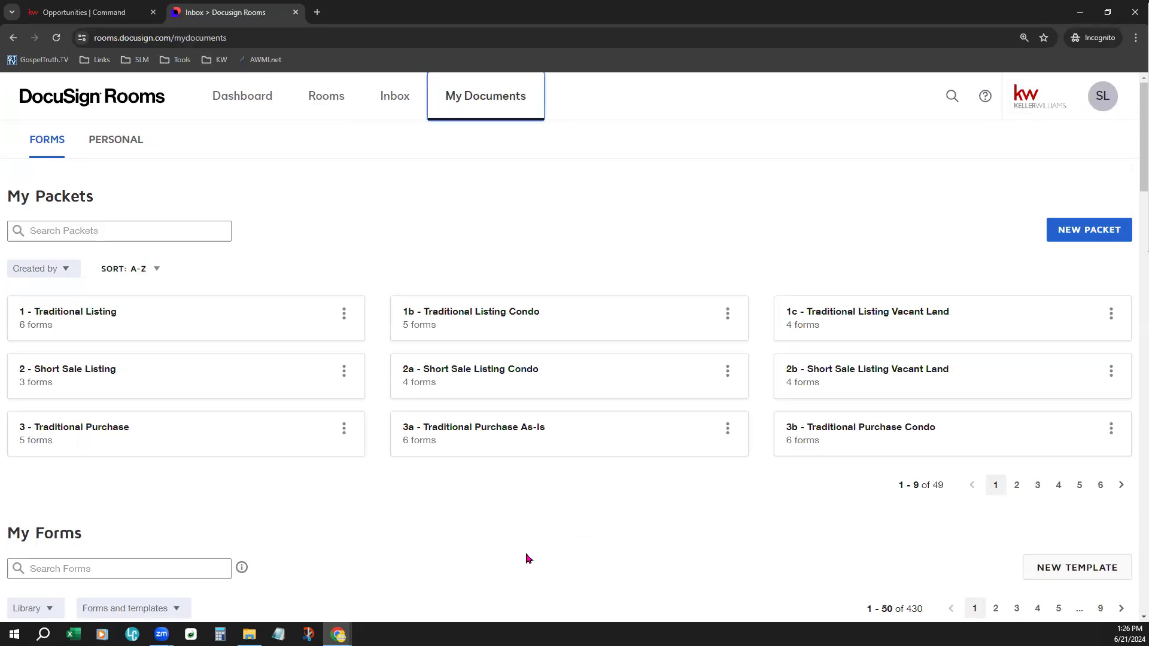
{"action": "scroll", "coordinate": [529, 558], "scroll_direction": "down", "scroll_amount": 5}
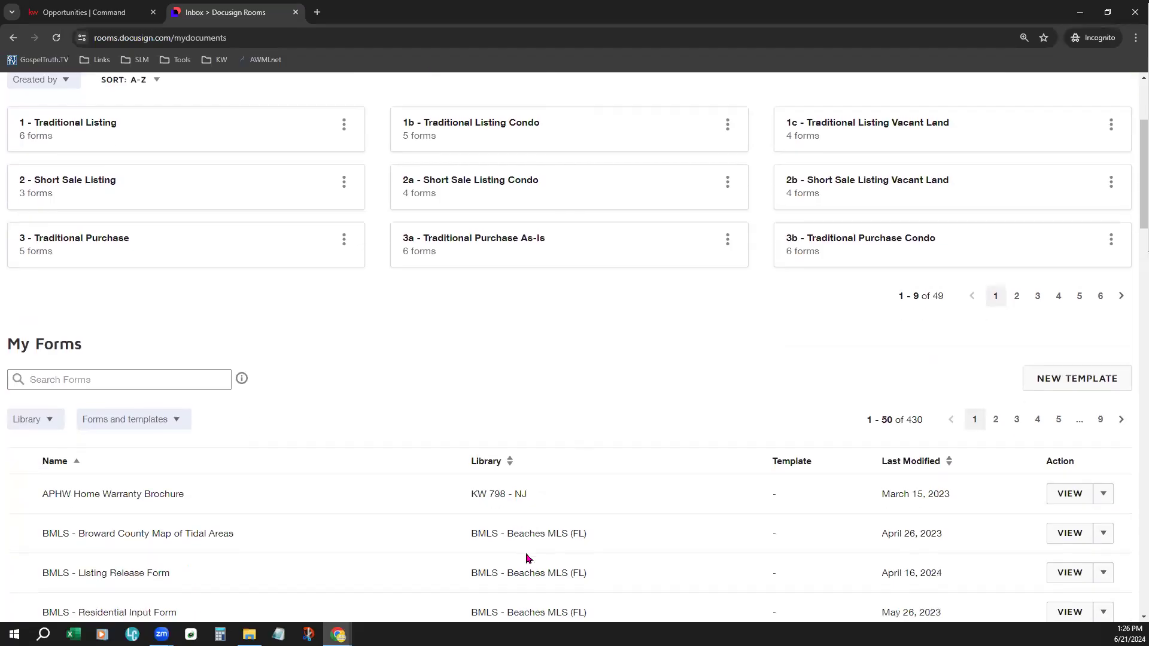
{"action": "scroll", "coordinate": [528, 558], "scroll_direction": "down", "scroll_amount": 2}
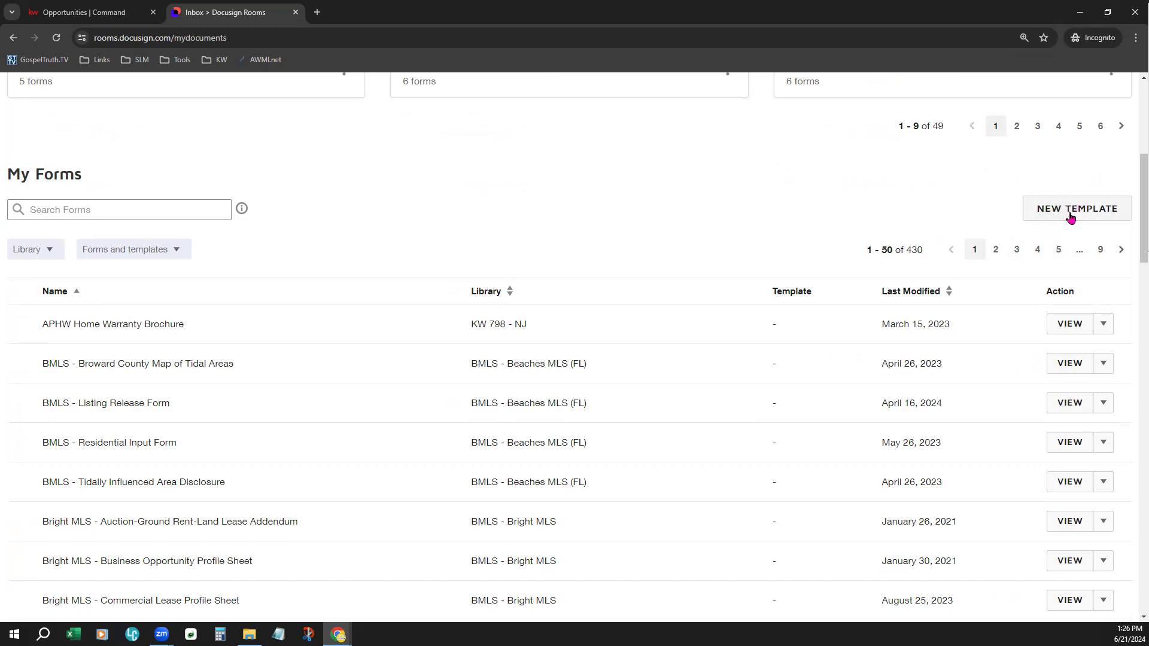
{"action": "scroll", "coordinate": [638, 320], "scroll_direction": "up", "scroll_amount": 6}
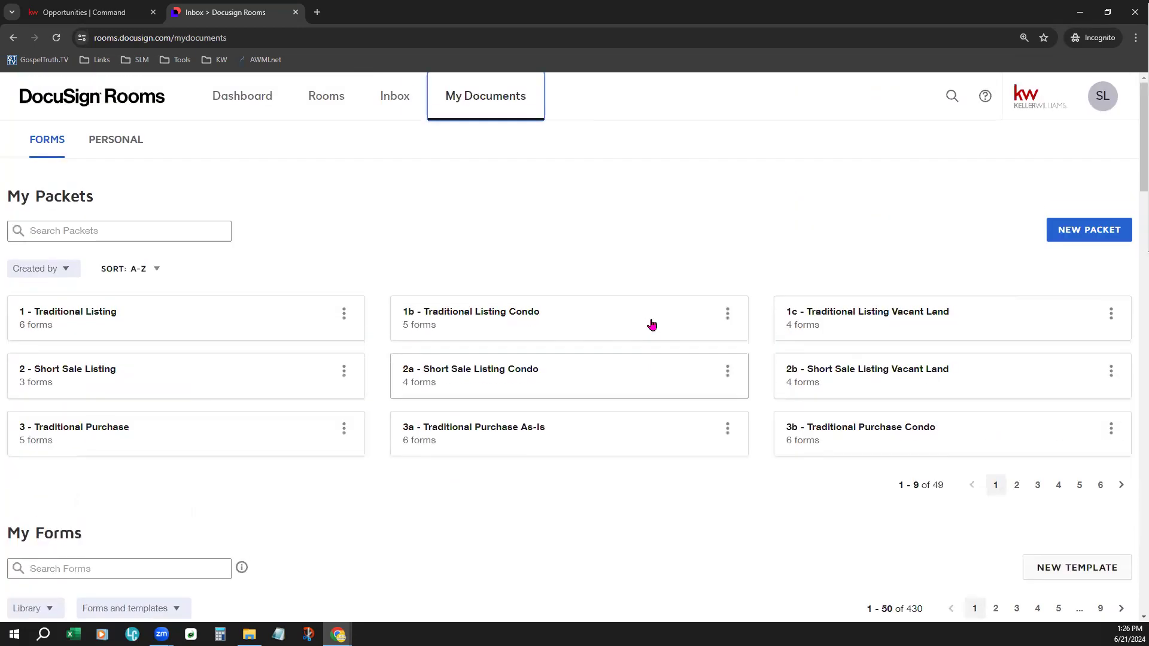
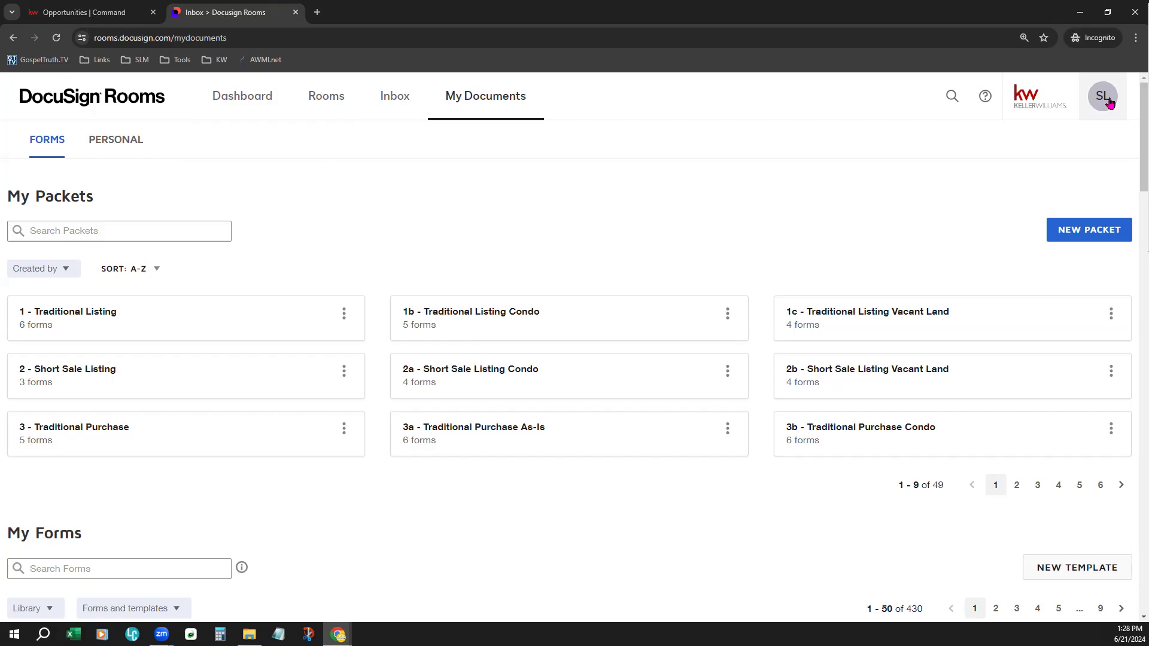
- Open the Integrations section of the account preferences and view the Docusign Forms providers
{"action": "left_click", "coordinate": [1107, 102]}
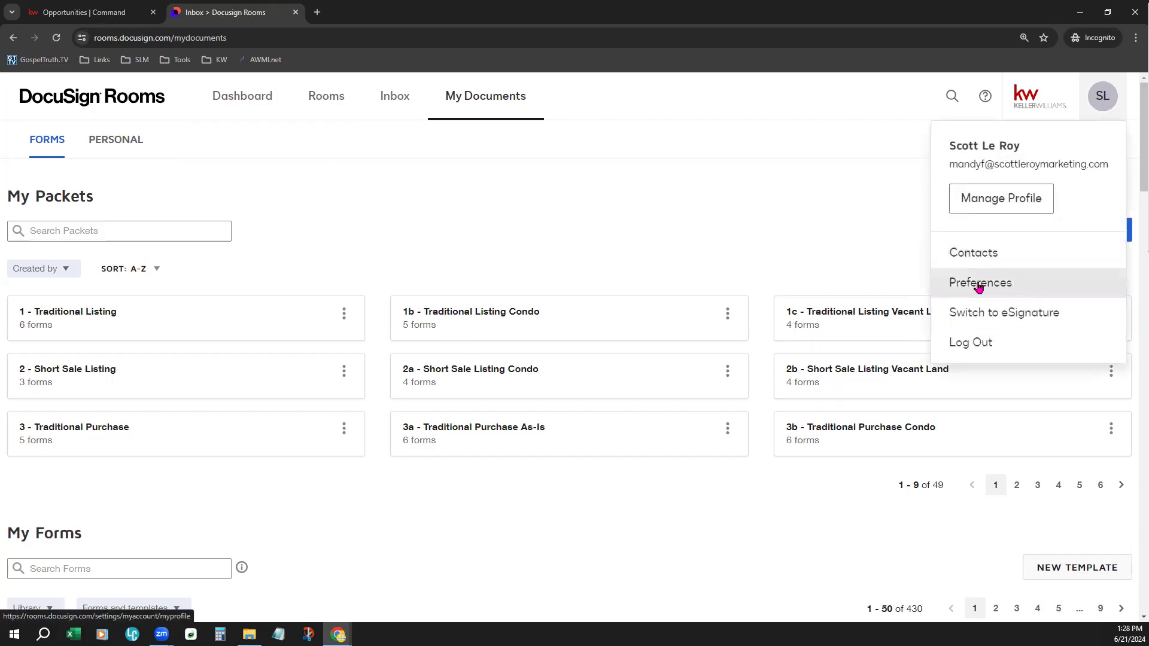
{"action": "left_click", "coordinate": [1006, 286]}
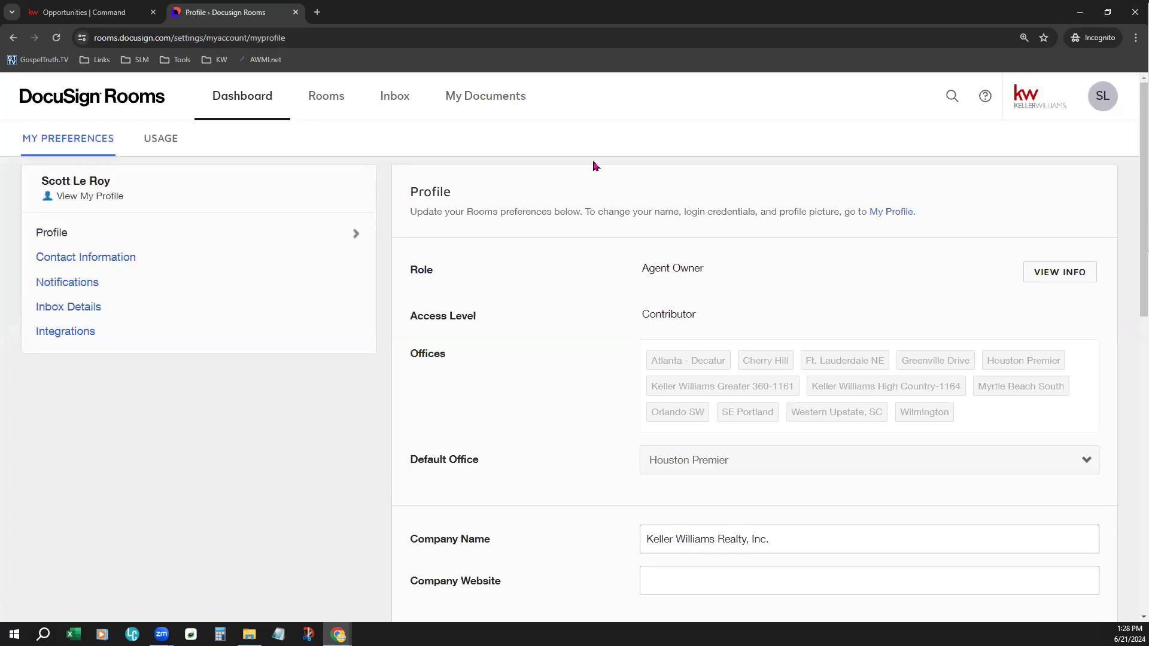
{"action": "left_click", "coordinate": [67, 338]}
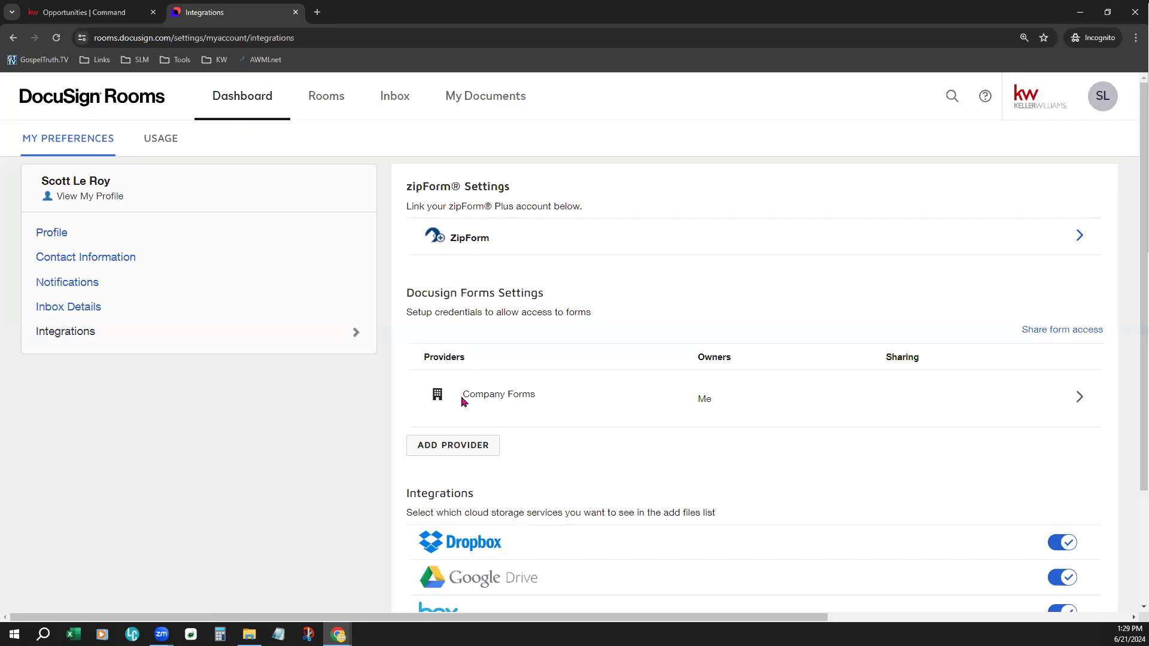
{"action": "left_click_drag", "start_coordinate": [462, 395], "coordinate": [543, 395]}
{"action": "left_click", "coordinate": [567, 448]}
- View the forms providers available to add, close the selection, and review the existing Company Forms entry
{"action": "left_click", "coordinate": [443, 451]}
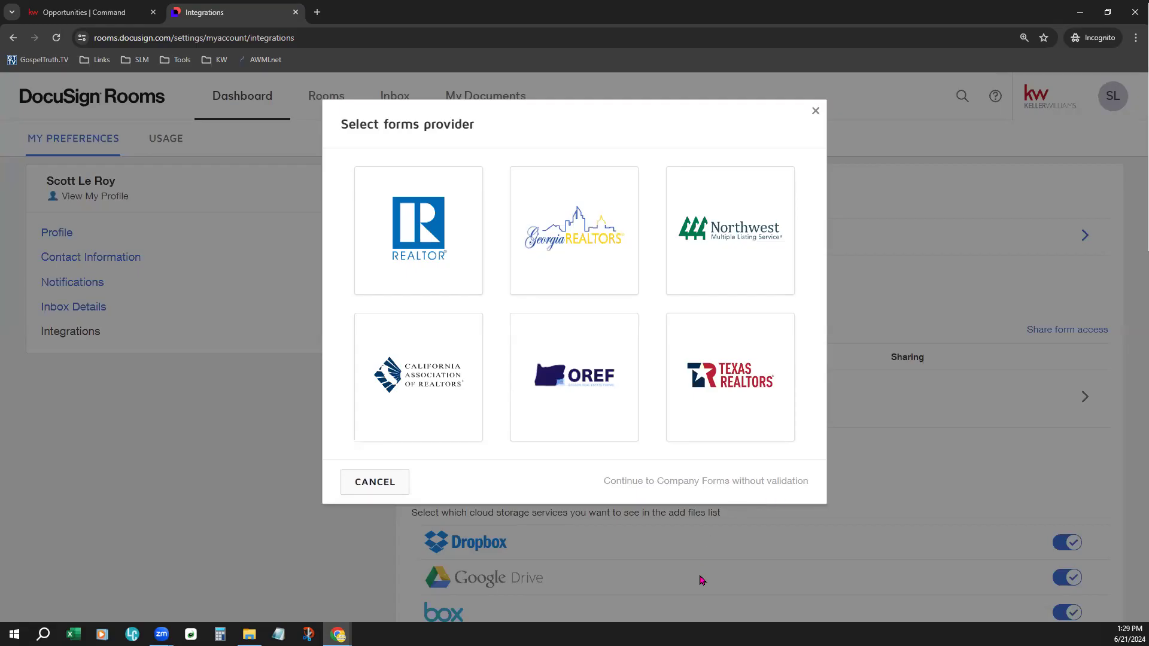
{"action": "left_click", "coordinate": [863, 422]}
{"action": "left_click_drag", "start_coordinate": [473, 392], "coordinate": [548, 394]}
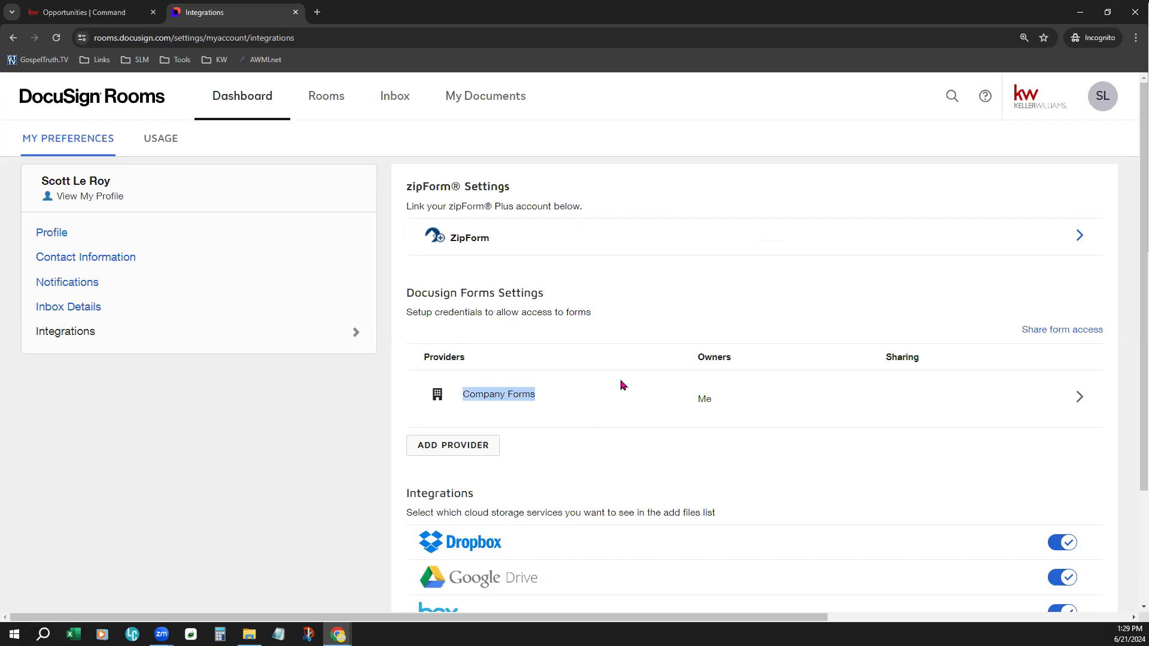
{"action": "left_click", "coordinate": [592, 422]}
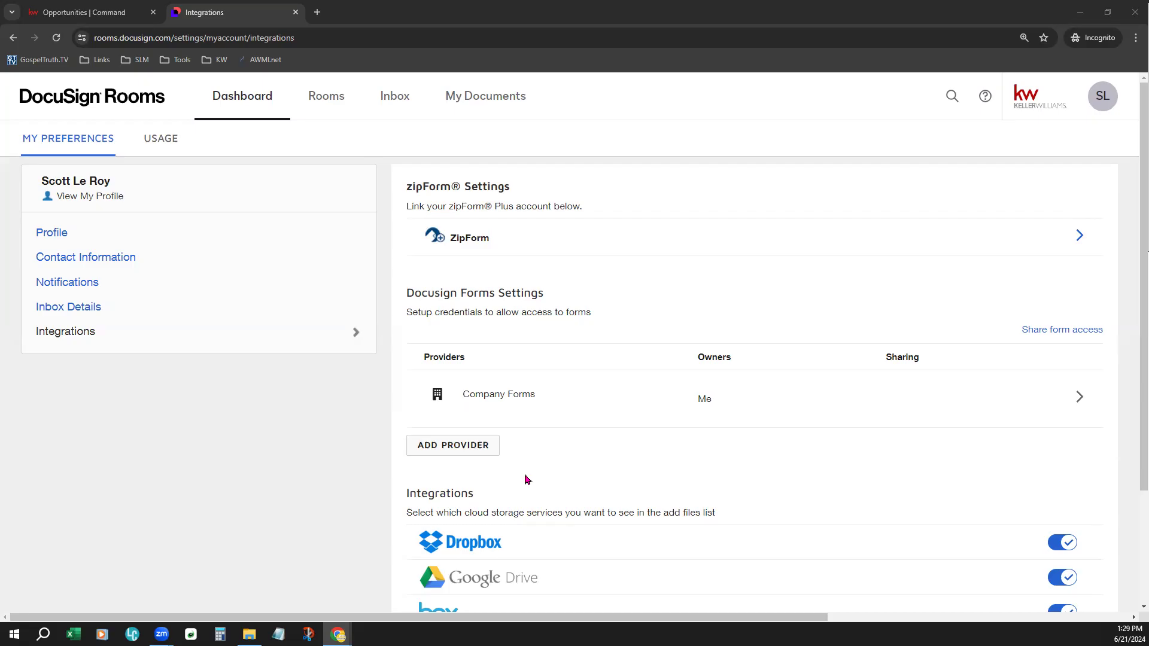
- Start adding the National Association of Realtors as a forms provider and view its membership validation form
{"action": "left_click", "coordinate": [450, 448]}
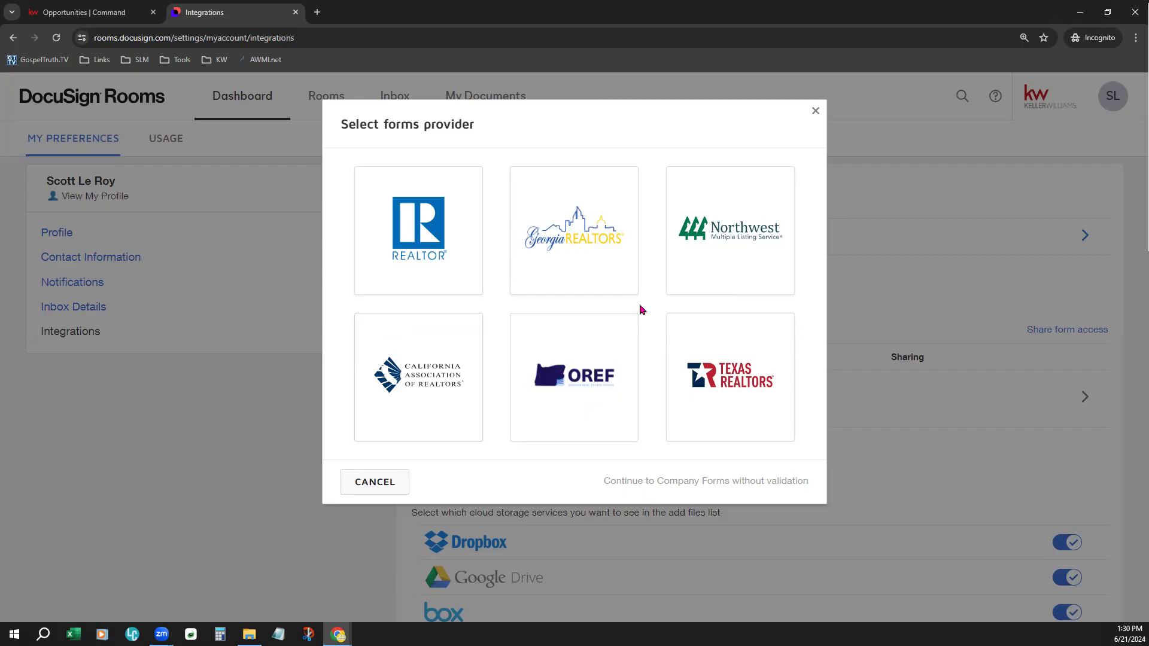
{"action": "left_click", "coordinate": [404, 190]}
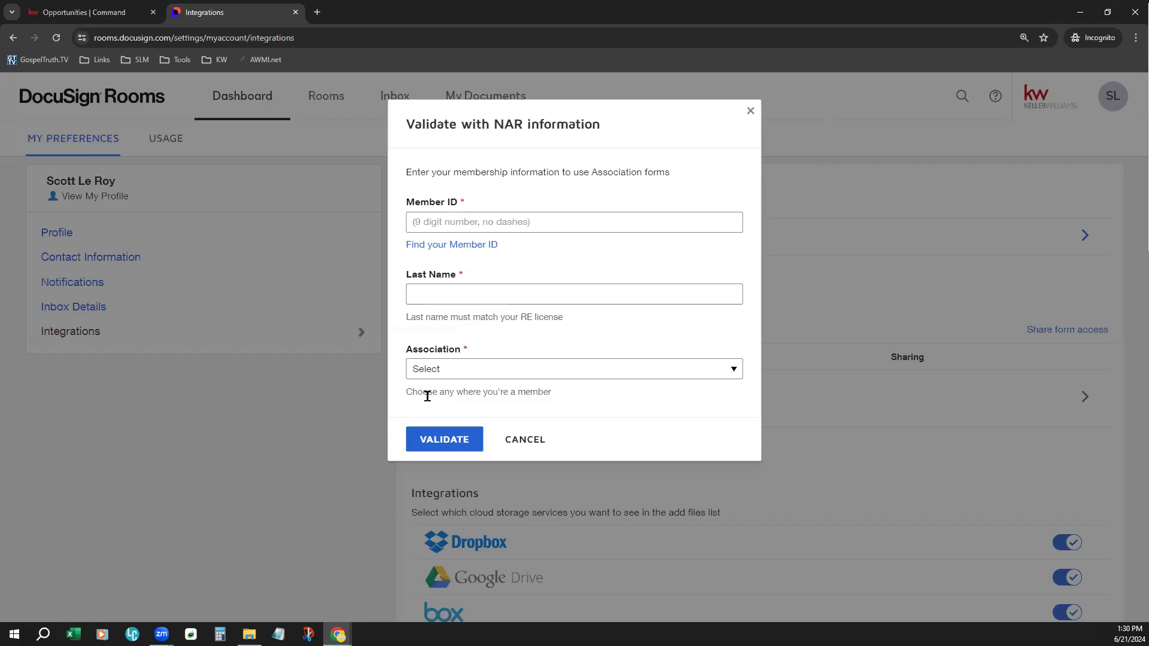
{"action": "left_click", "coordinate": [421, 218]}
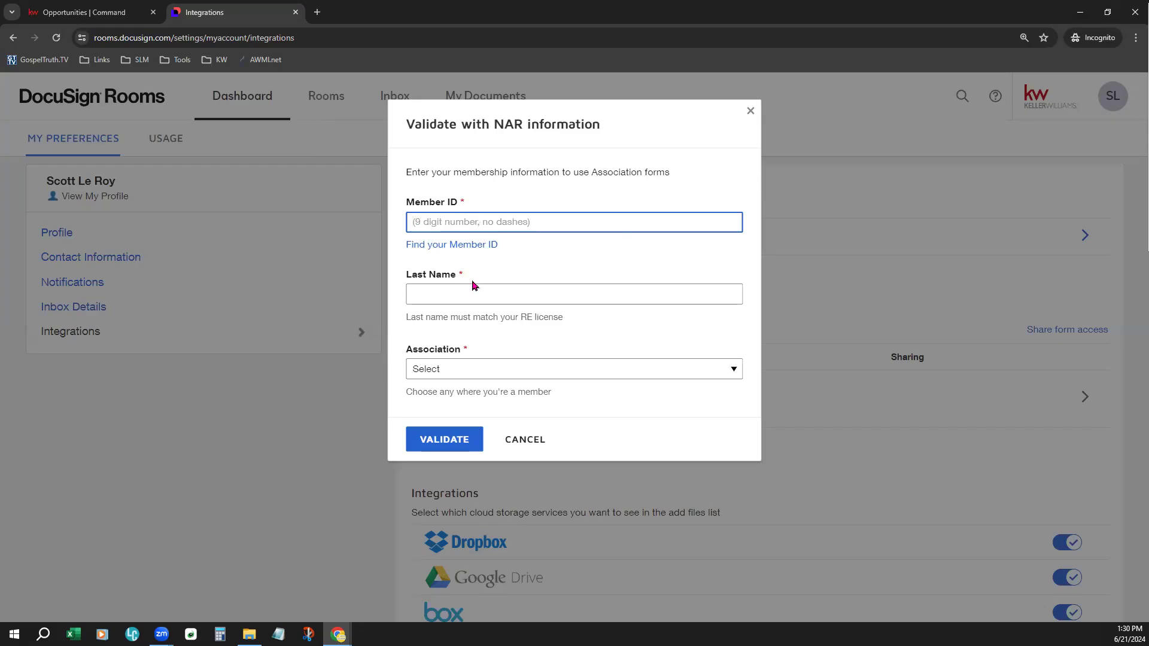
- Open the Member ID lookup page, view both the email and license number recovery methods, and close the page
{"action": "left_click", "coordinate": [477, 248]}
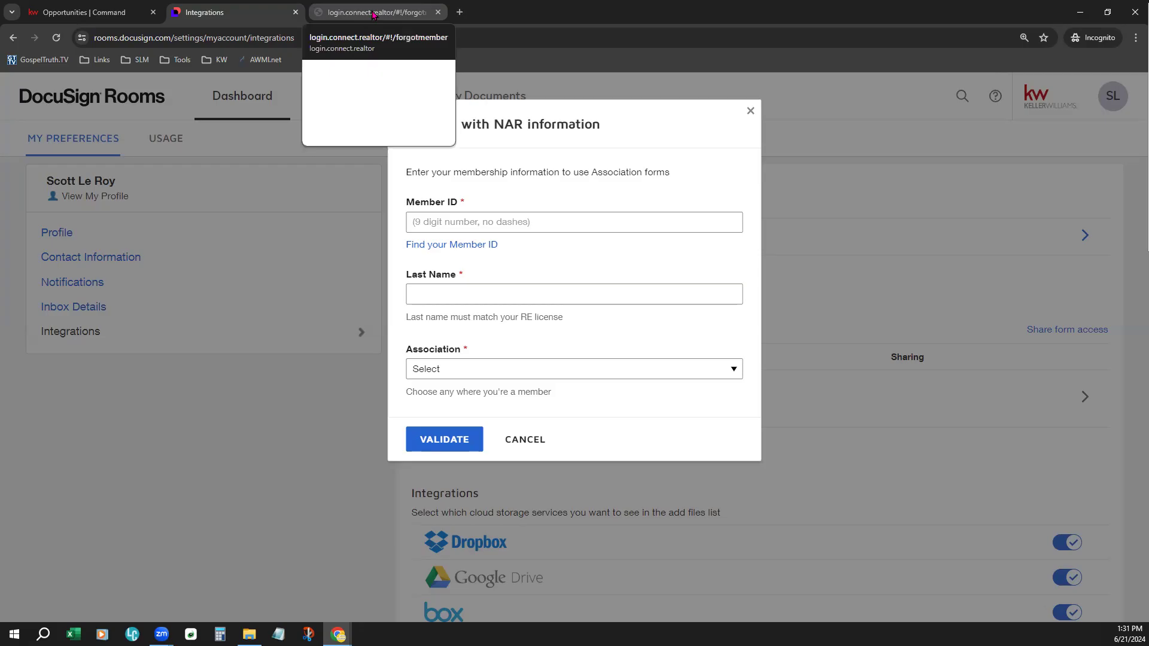
{"action": "left_click", "coordinate": [372, 13]}
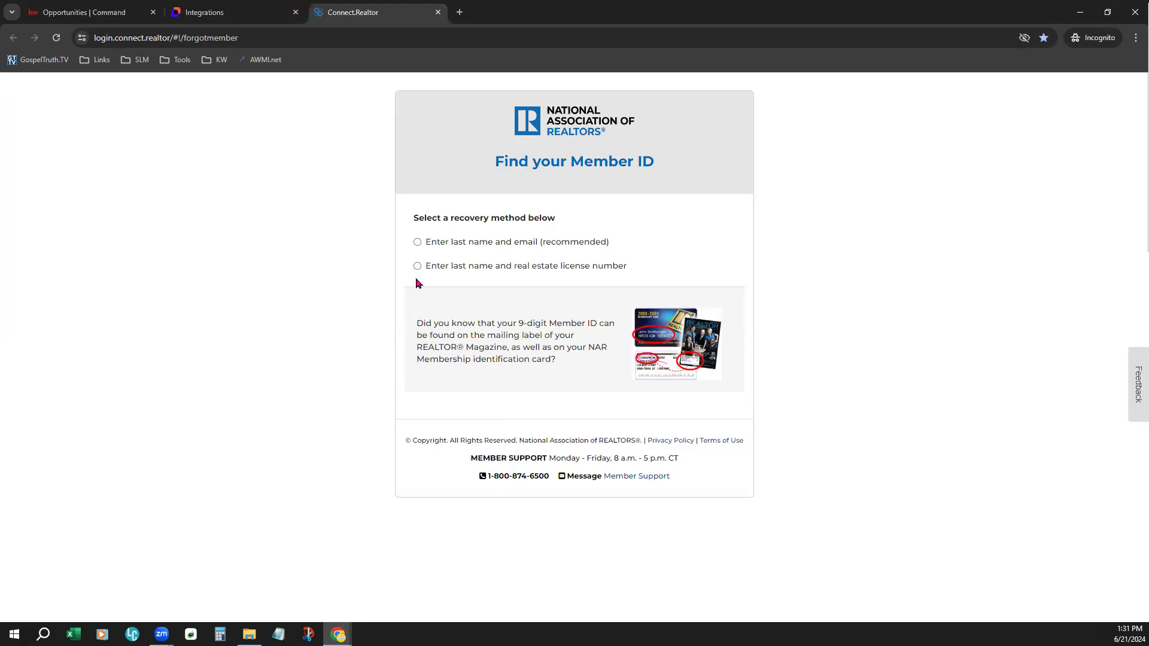
{"action": "left_click", "coordinate": [417, 243]}
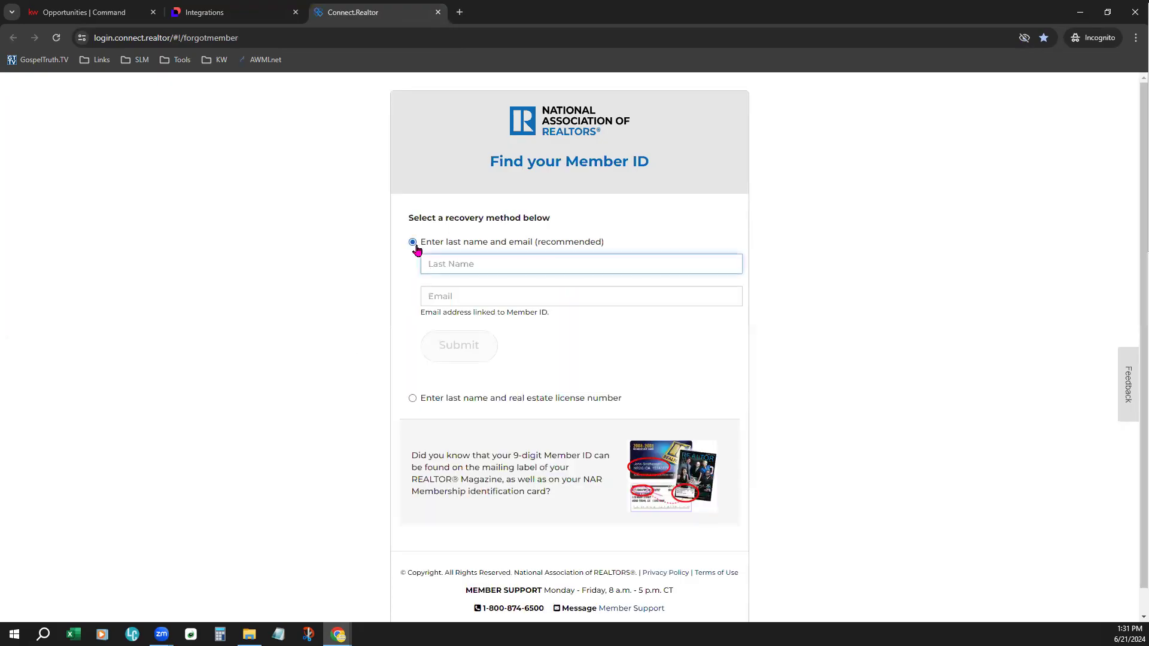
{"action": "left_click", "coordinate": [413, 399]}
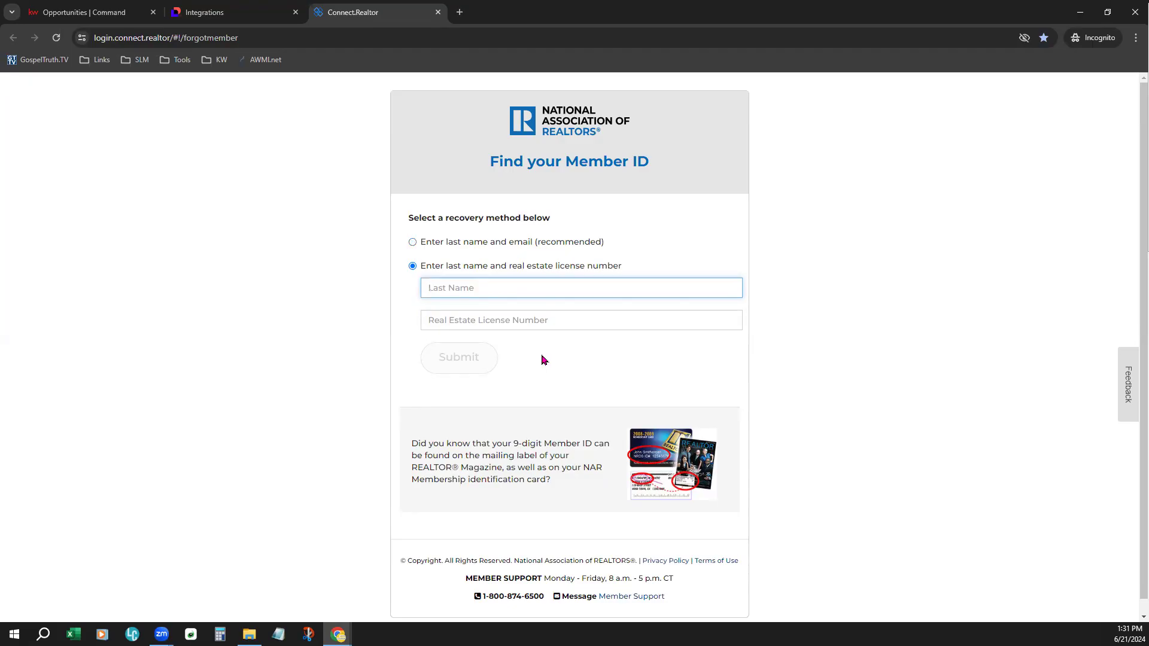
{"action": "double_click", "coordinate": [535, 216]}
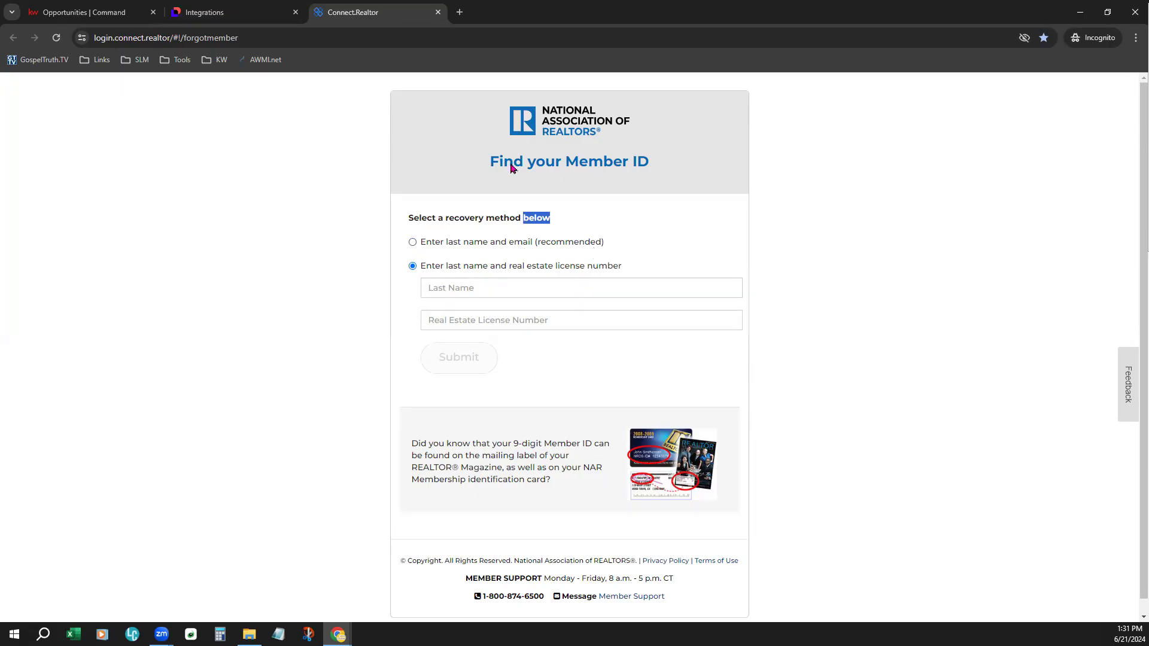
{"action": "left_click", "coordinate": [438, 13]}
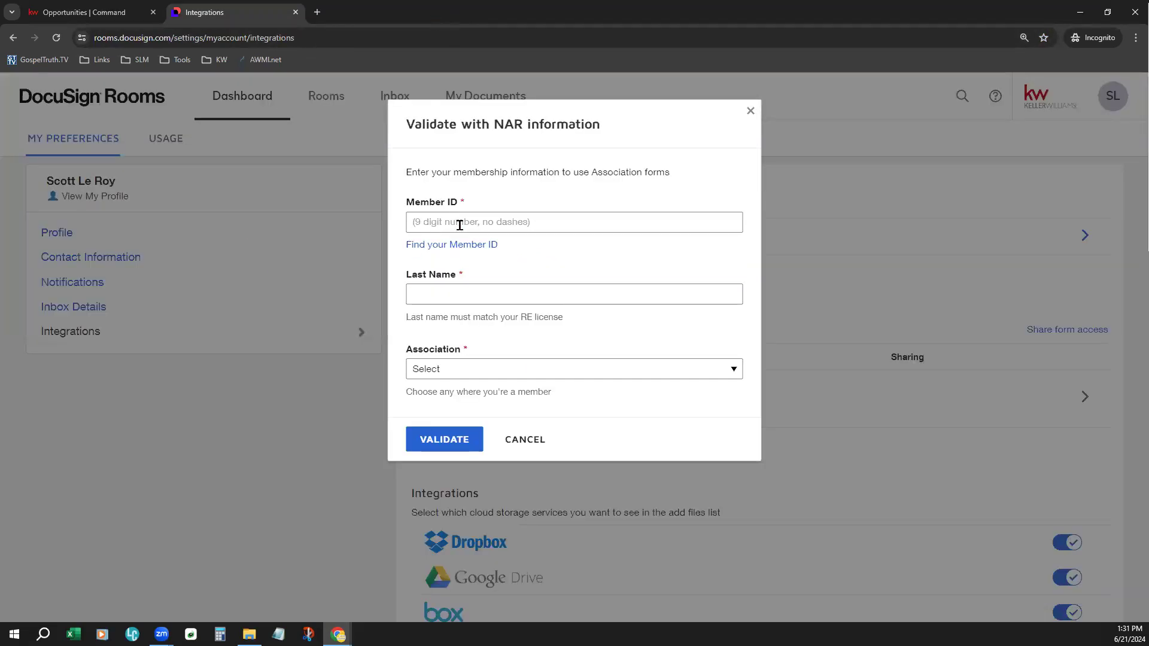
- Examine the Last Name requirement and the Association choices in the NAR validation form, and close it without validating
{"action": "left_click", "coordinate": [423, 288]}
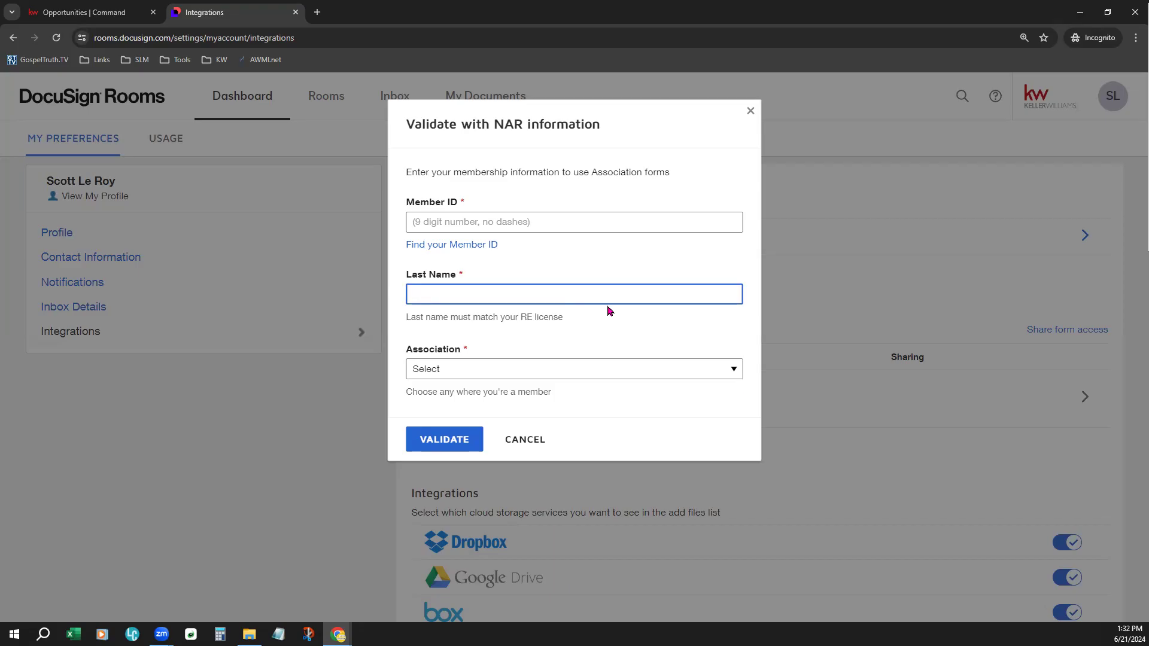
{"action": "left_click_drag", "start_coordinate": [515, 313], "coordinate": [553, 308]}
{"action": "left_click", "coordinate": [492, 291]}
{"action": "left_click", "coordinate": [429, 377]}
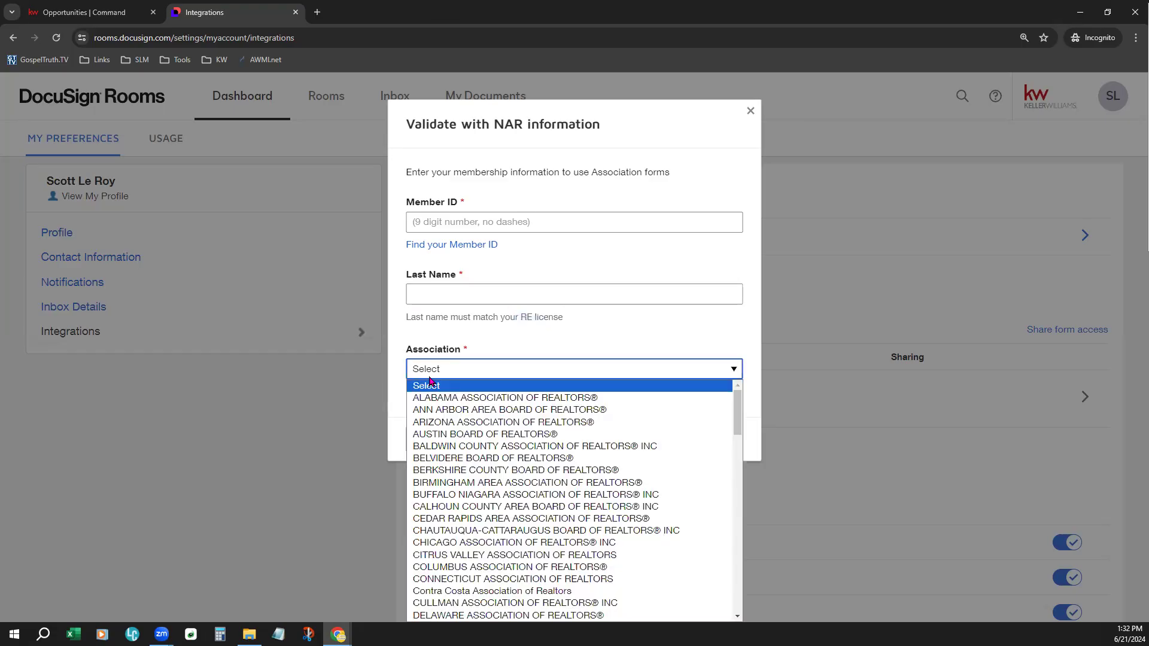
{"action": "scroll", "coordinate": [619, 479], "scroll_direction": "down", "scroll_amount": 9}
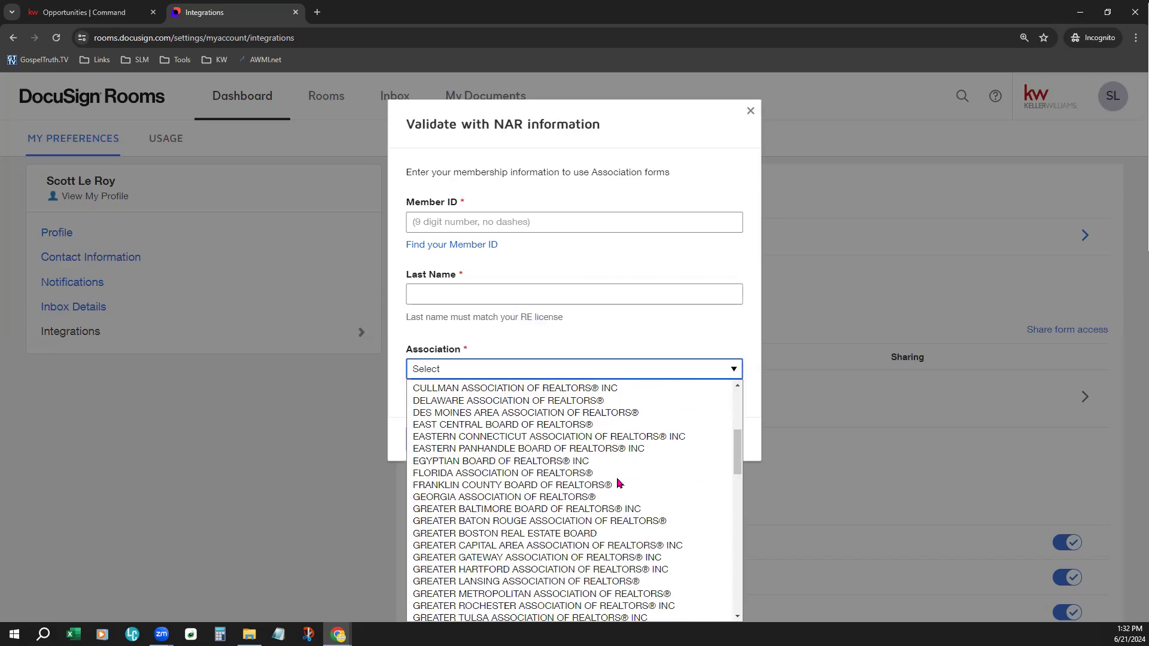
{"action": "left_click", "coordinate": [667, 335]}
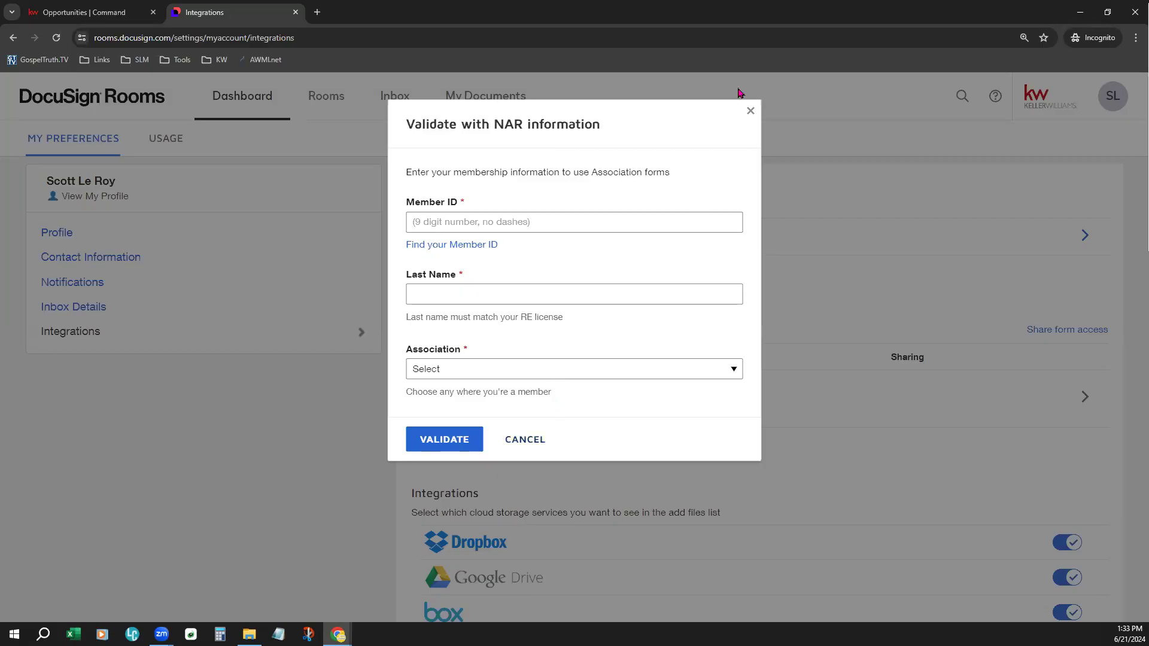
{"action": "left_click", "coordinate": [753, 110]}
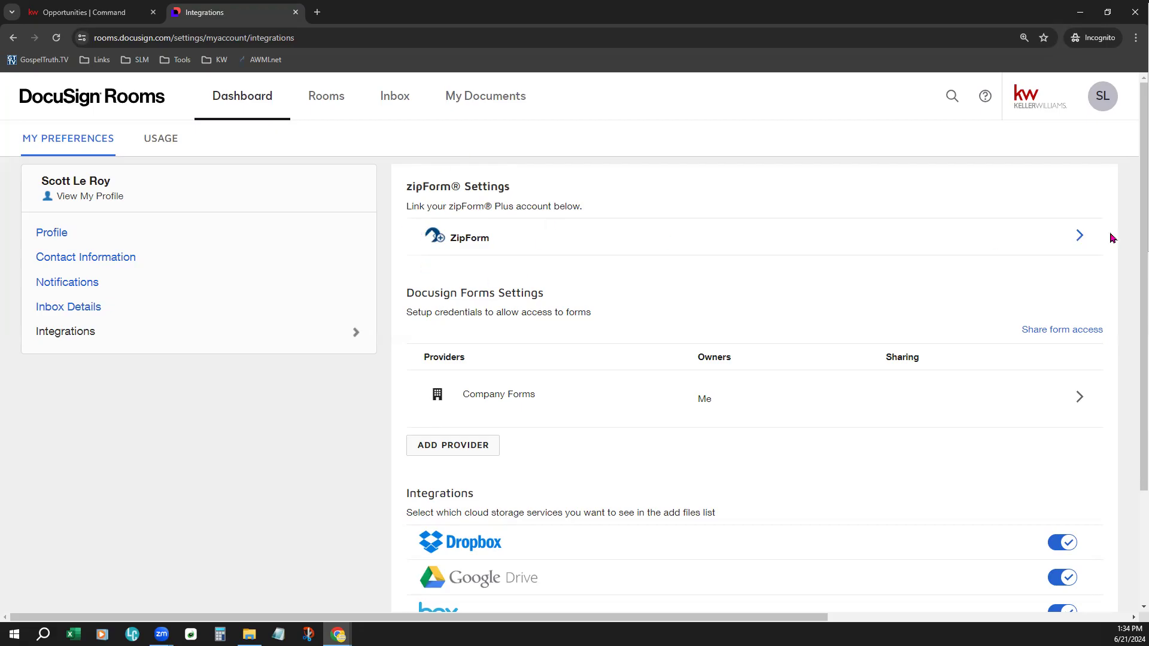
- View the username and password fields in the ZipForm Plus settings and cancel without saving
{"action": "left_click", "coordinate": [1082, 236]}
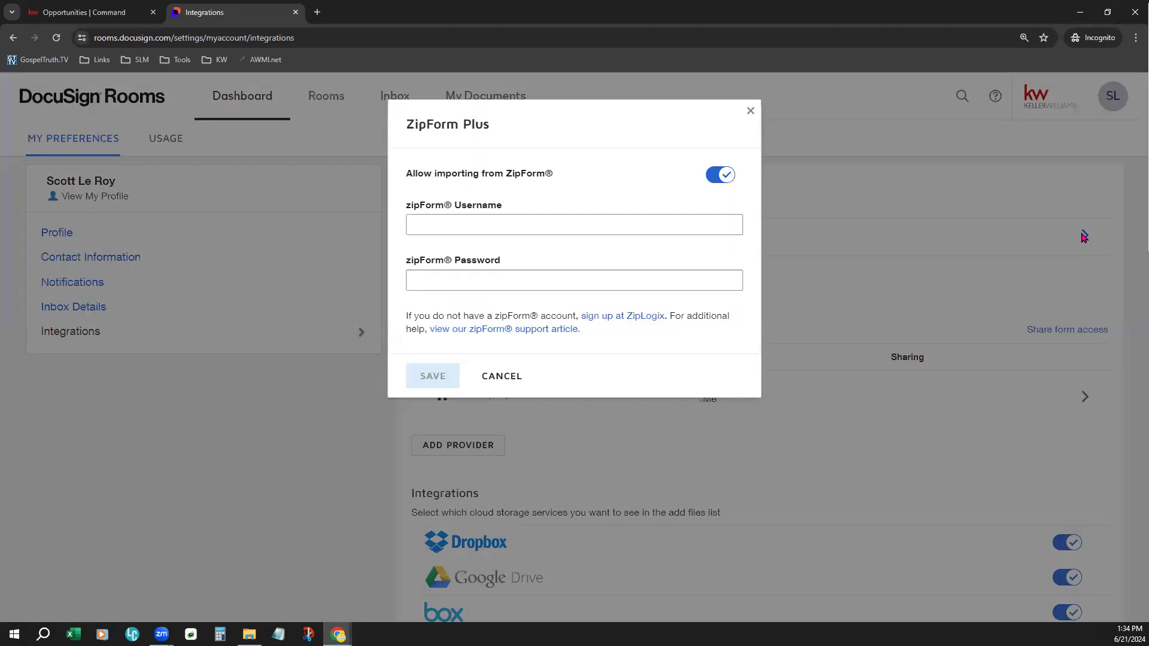
{"action": "left_click", "coordinate": [633, 227]}
{"action": "left_click", "coordinate": [646, 280]}
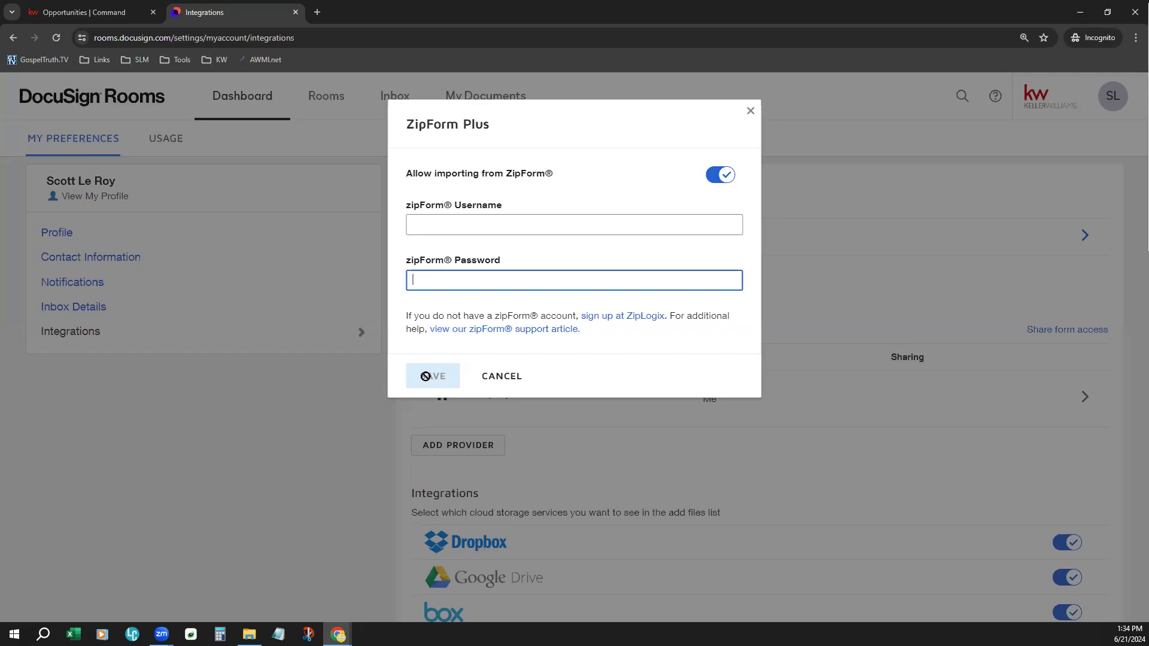
{"action": "left_click", "coordinate": [495, 369]}
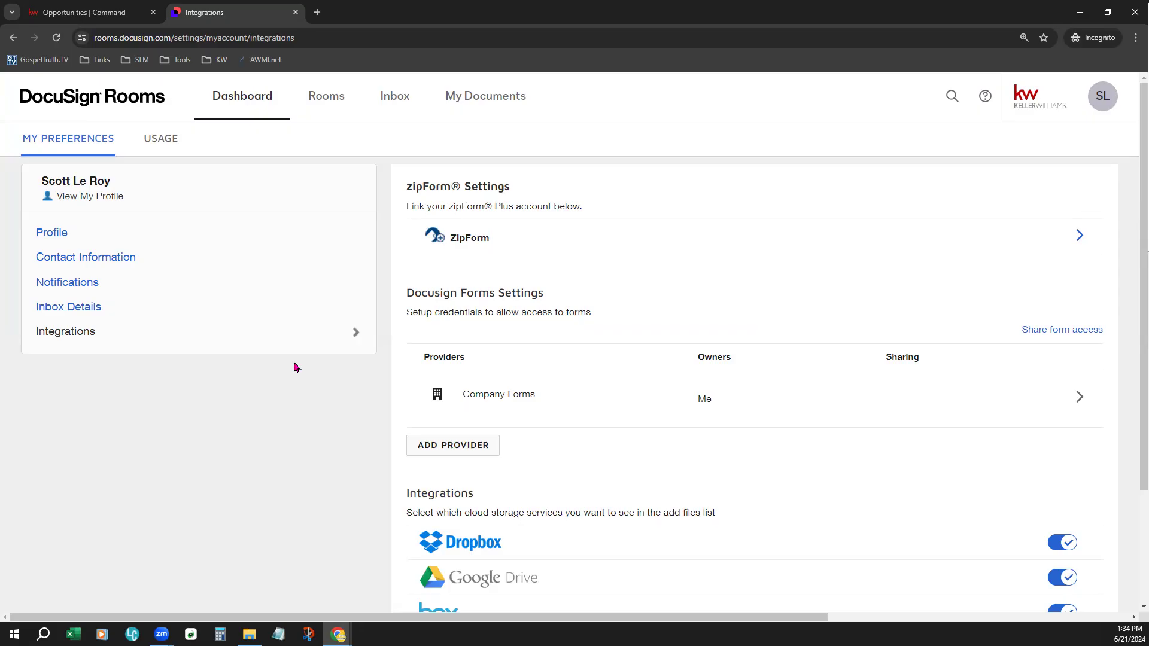
- Open the newest listing room and examine its name, MLS ID and Seller 1 details
{"action": "left_click", "coordinate": [331, 100]}
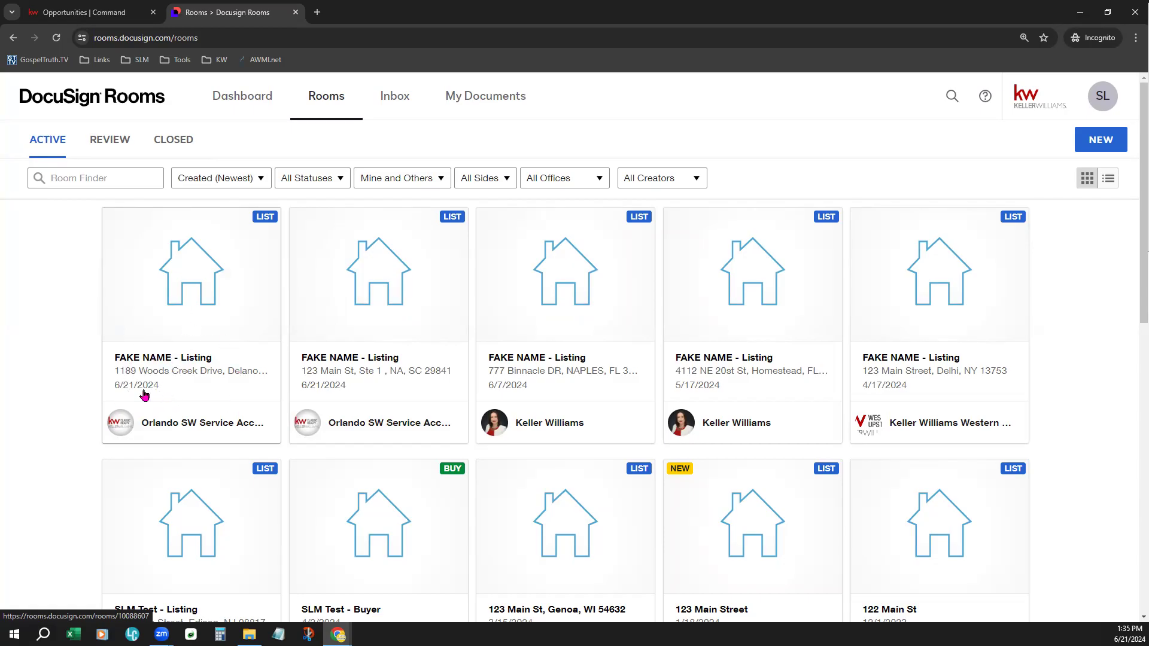
{"action": "left_click", "coordinate": [203, 294]}
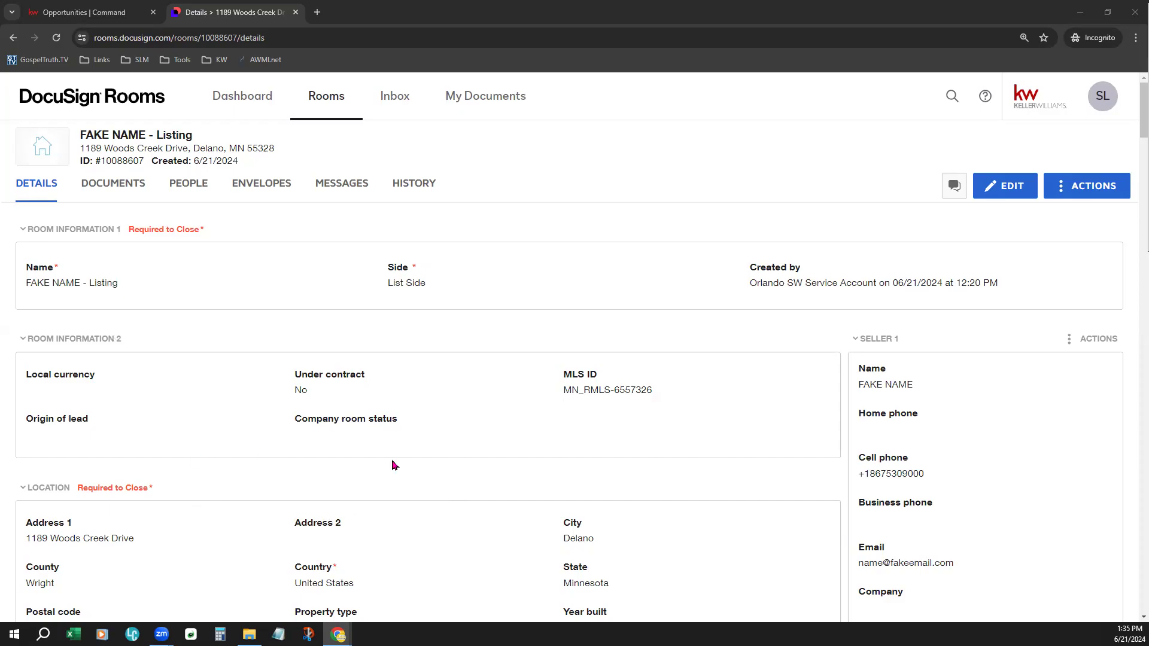
{"action": "left_click_drag", "start_coordinate": [30, 289], "coordinate": [119, 297]}
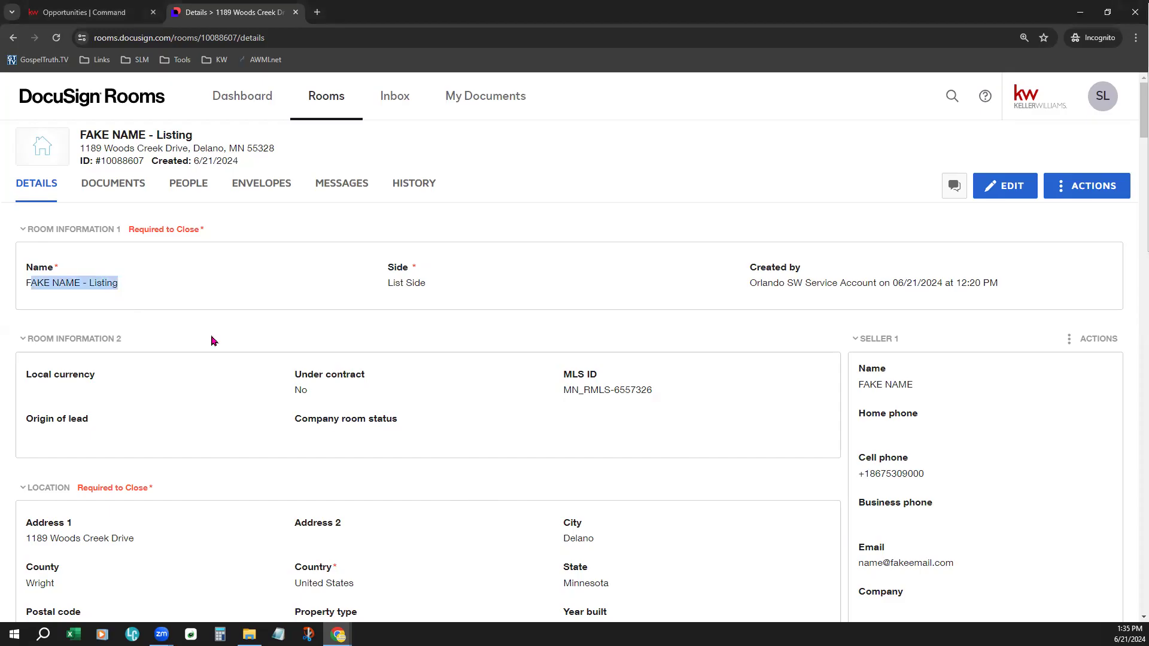
{"action": "left_click", "coordinate": [490, 409]}
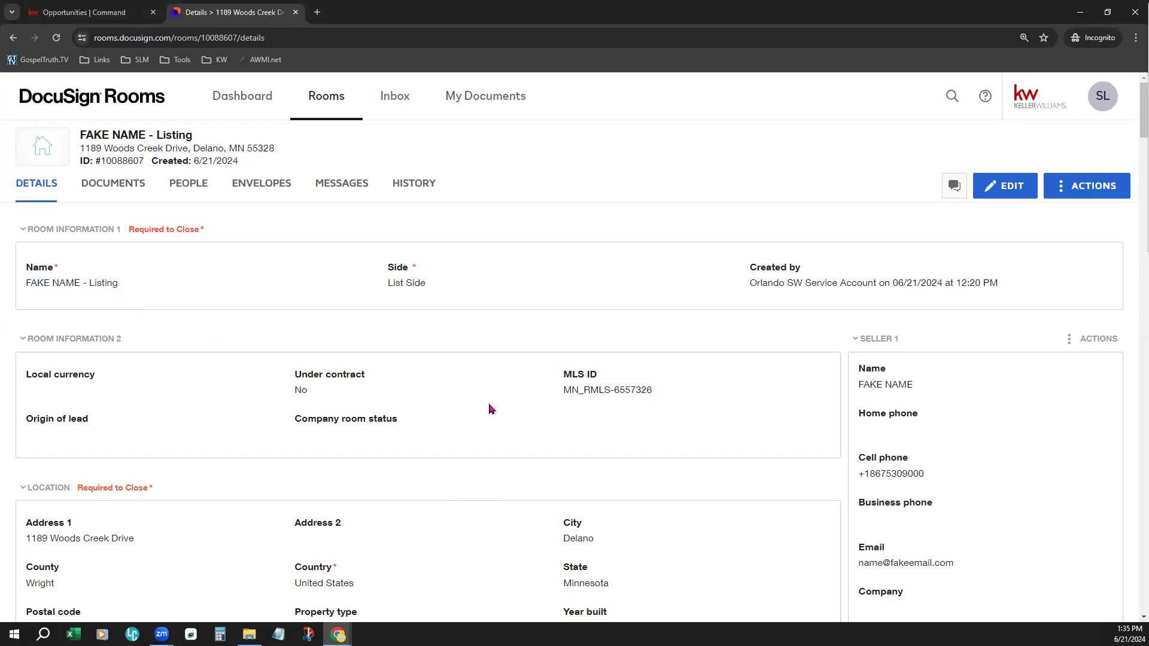
{"action": "scroll", "coordinate": [489, 409], "scroll_direction": "down", "scroll_amount": 1}
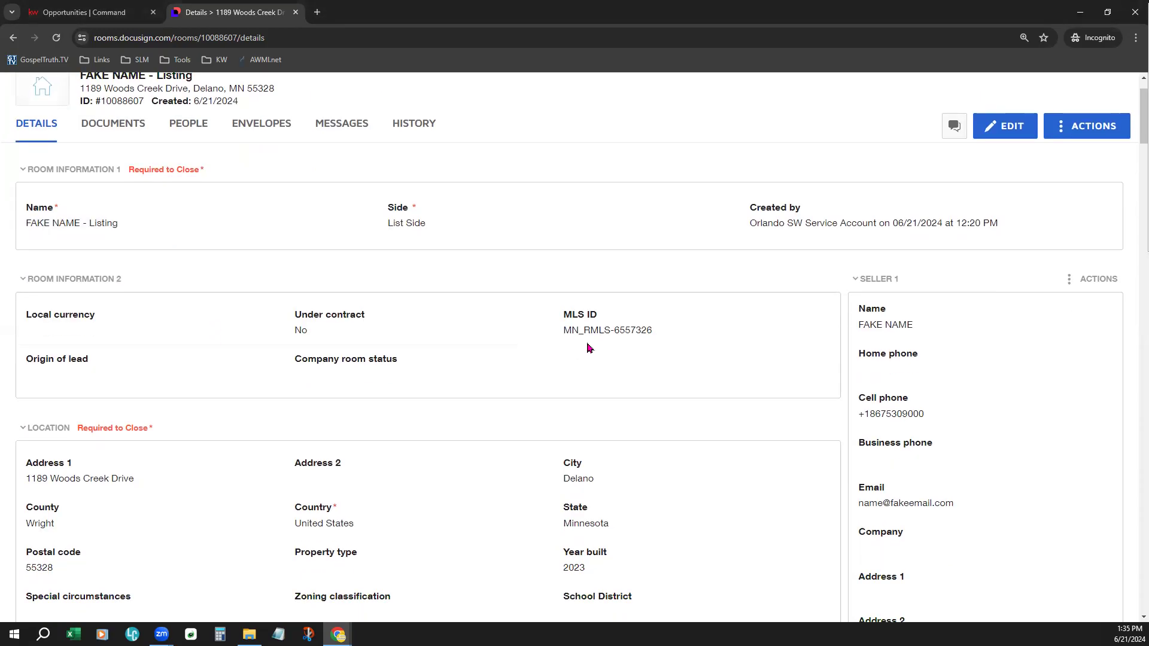
{"action": "left_click_drag", "start_coordinate": [587, 348], "coordinate": [666, 341]}
{"action": "left_click", "coordinate": [649, 384]}
{"action": "left_click_drag", "start_coordinate": [859, 281], "coordinate": [896, 287]}
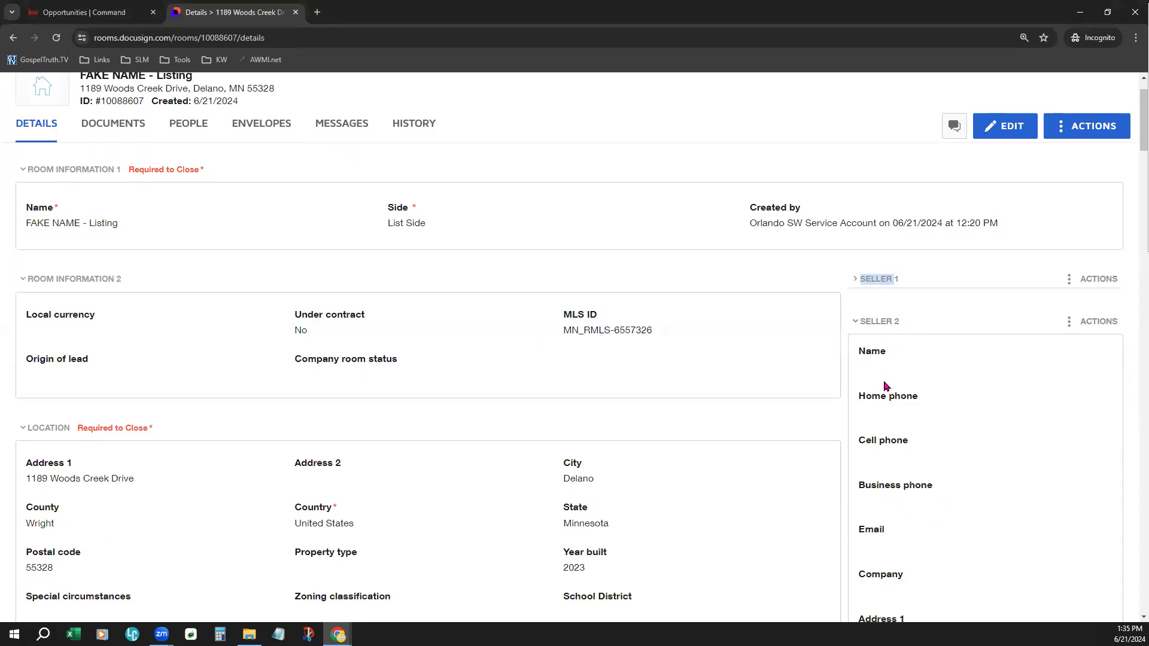
{"action": "left_click", "coordinate": [891, 284]}
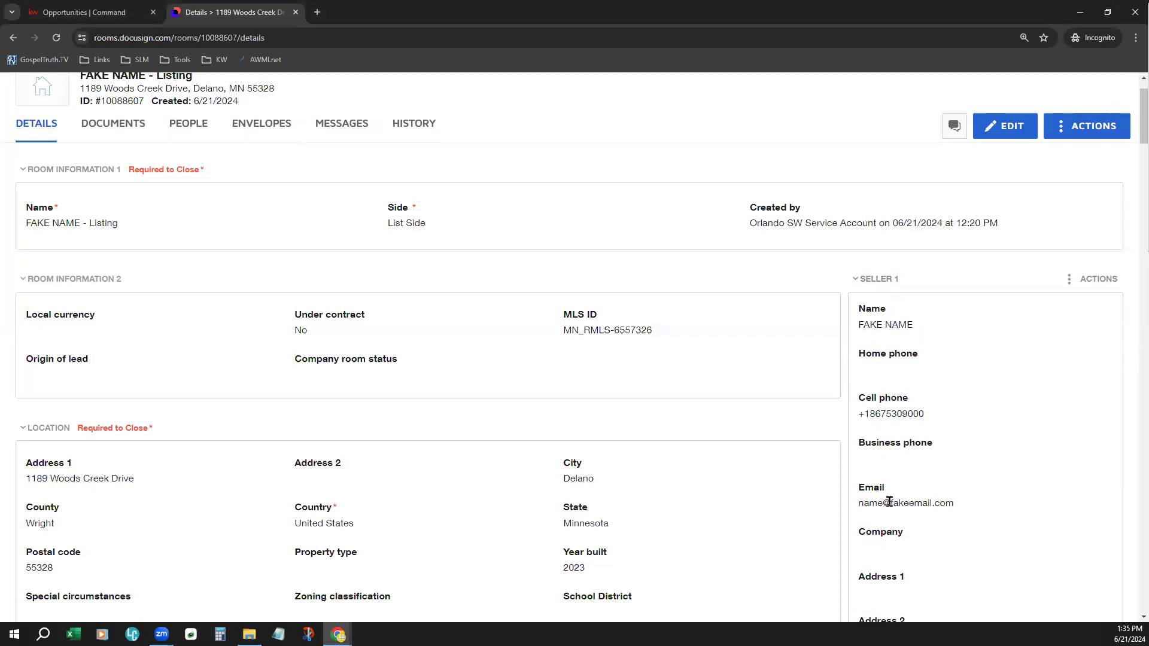
- Review the room's location, listing, offer and high bid details, and return to the start of the page
{"action": "scroll", "coordinate": [617, 556], "scroll_direction": "down", "scroll_amount": 4}
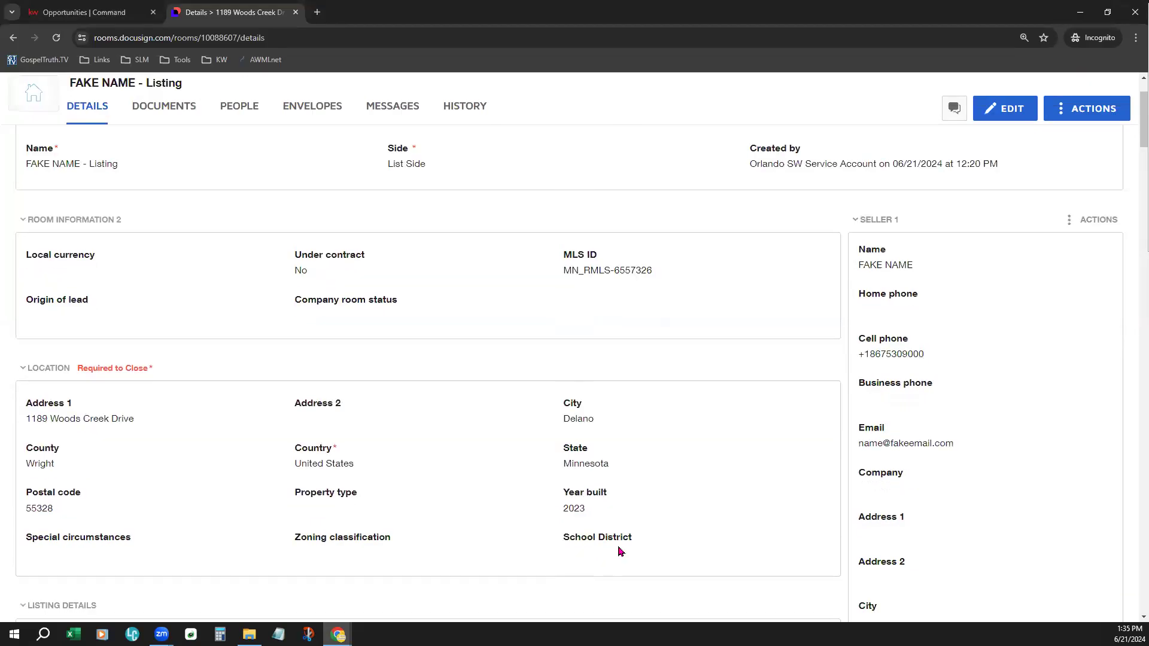
{"action": "scroll", "coordinate": [617, 536], "scroll_direction": "down", "scroll_amount": 1}
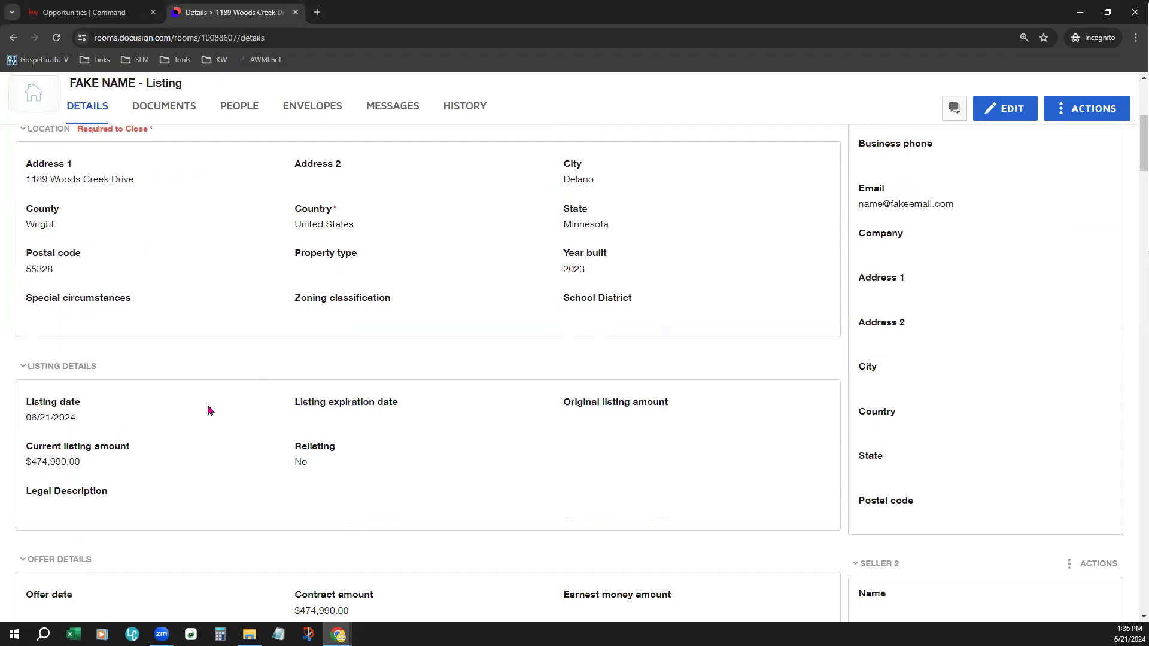
{"action": "scroll", "coordinate": [680, 529], "scroll_direction": "down", "scroll_amount": 1}
{"action": "scroll", "coordinate": [679, 529], "scroll_direction": "down", "scroll_amount": 5}
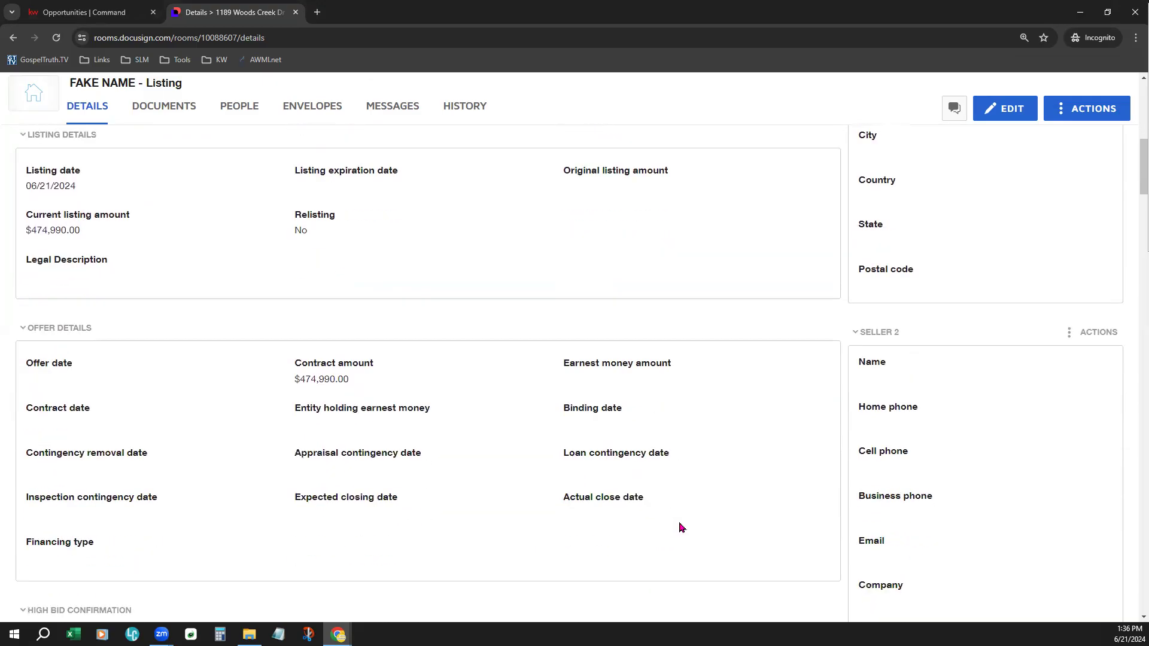
{"action": "scroll", "coordinate": [680, 528], "scroll_direction": "down", "scroll_amount": 1}
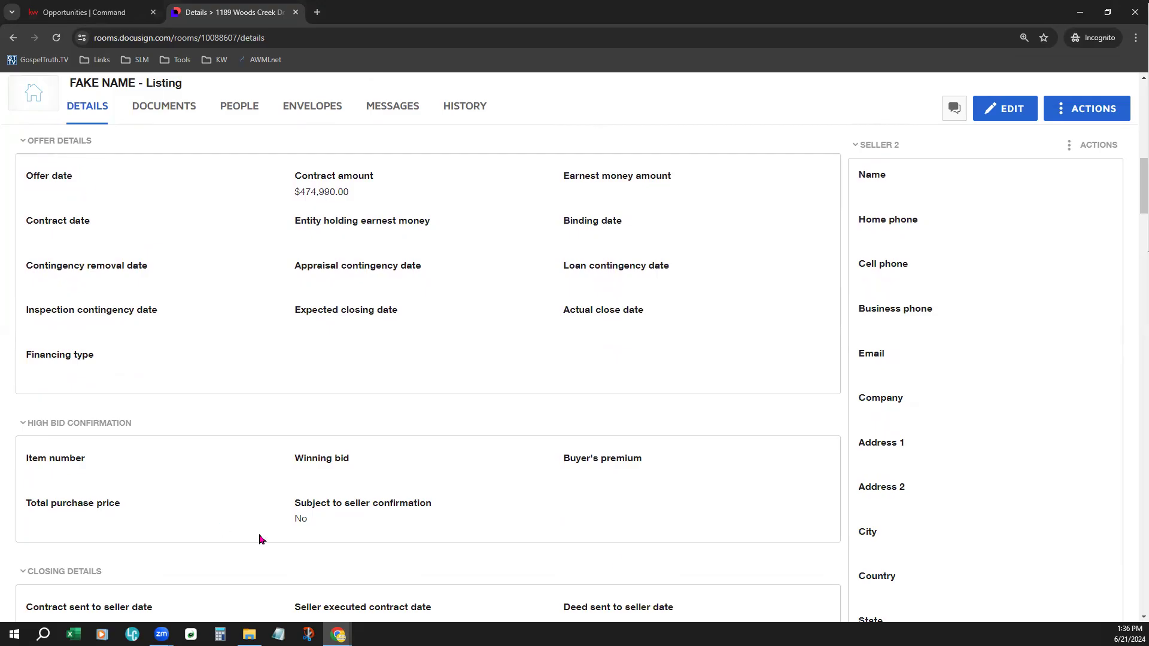
{"action": "scroll", "coordinate": [823, 400], "scroll_direction": "up", "scroll_amount": 4}
{"action": "scroll", "coordinate": [825, 403], "scroll_direction": "up", "scroll_amount": 10}
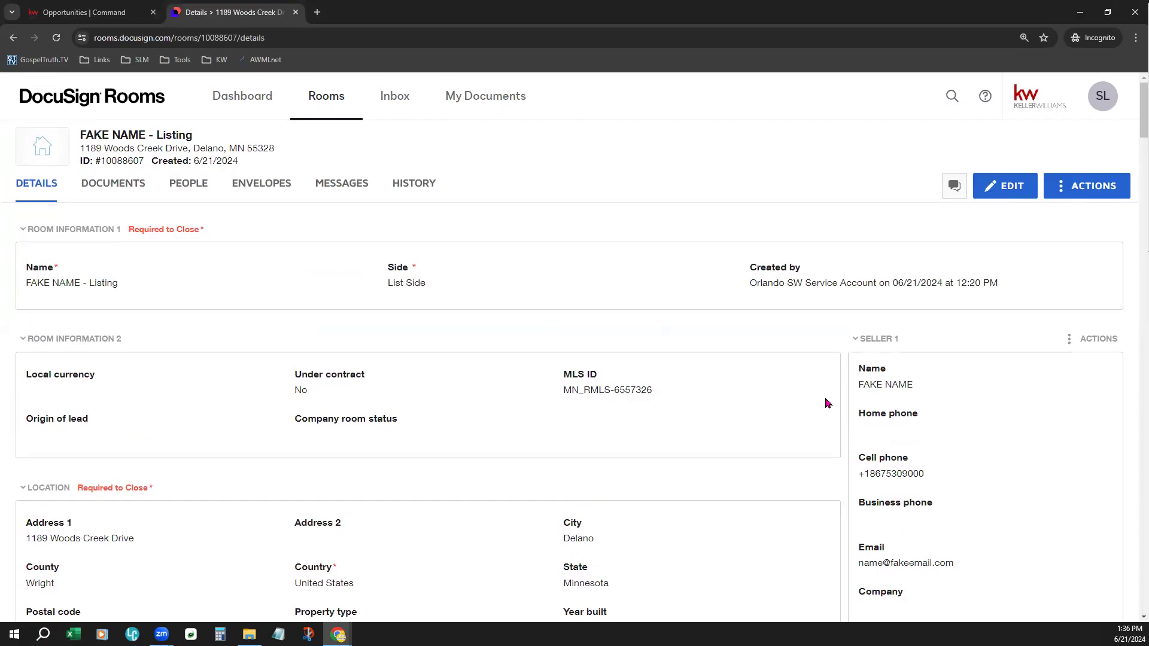
- Switch to KW Command and check the last DocuSign sync date in the listing opportunity's details
{"action": "left_click", "coordinate": [70, 13]}
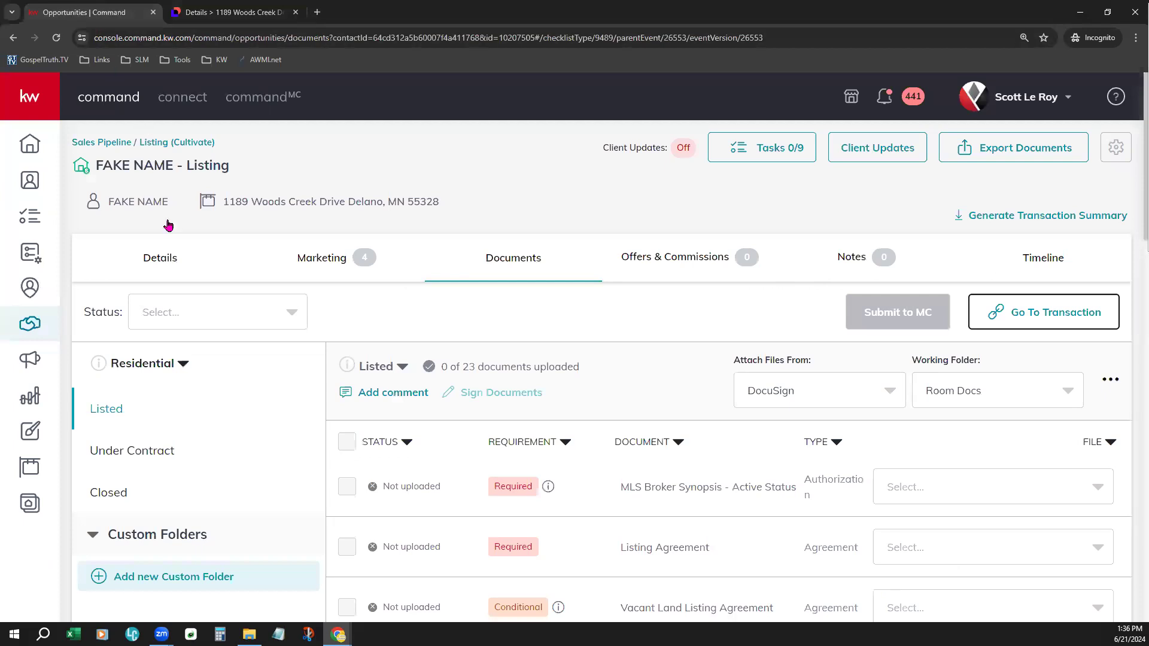
{"action": "left_click", "coordinate": [160, 258]}
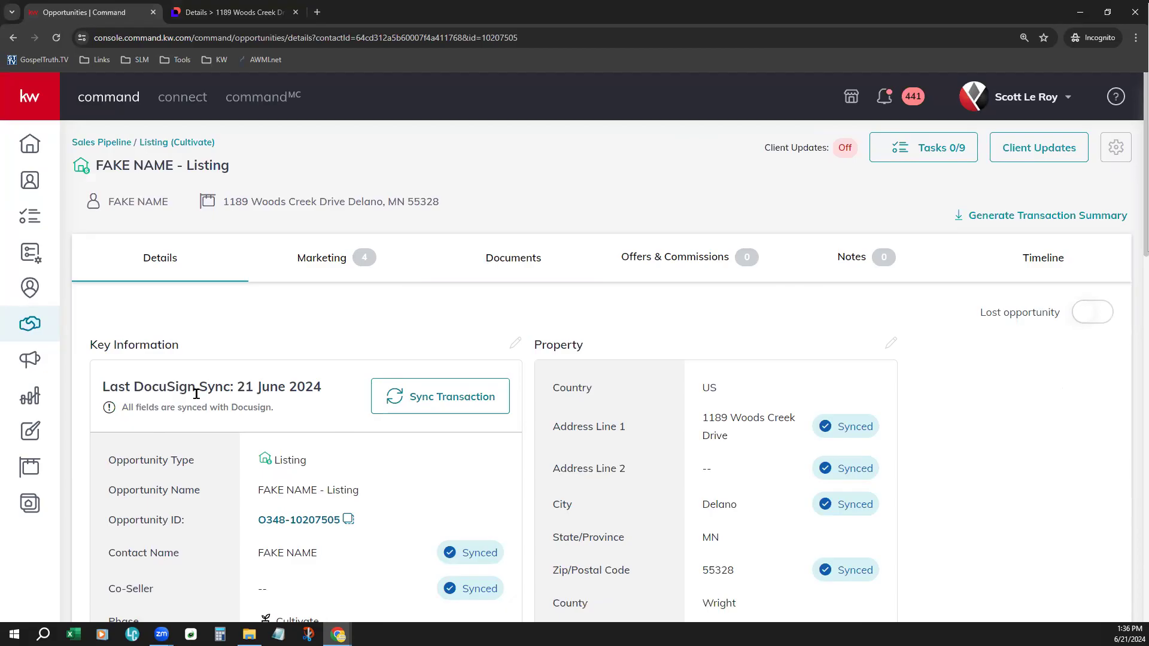
{"action": "left_click_drag", "start_coordinate": [237, 387], "coordinate": [333, 393]}
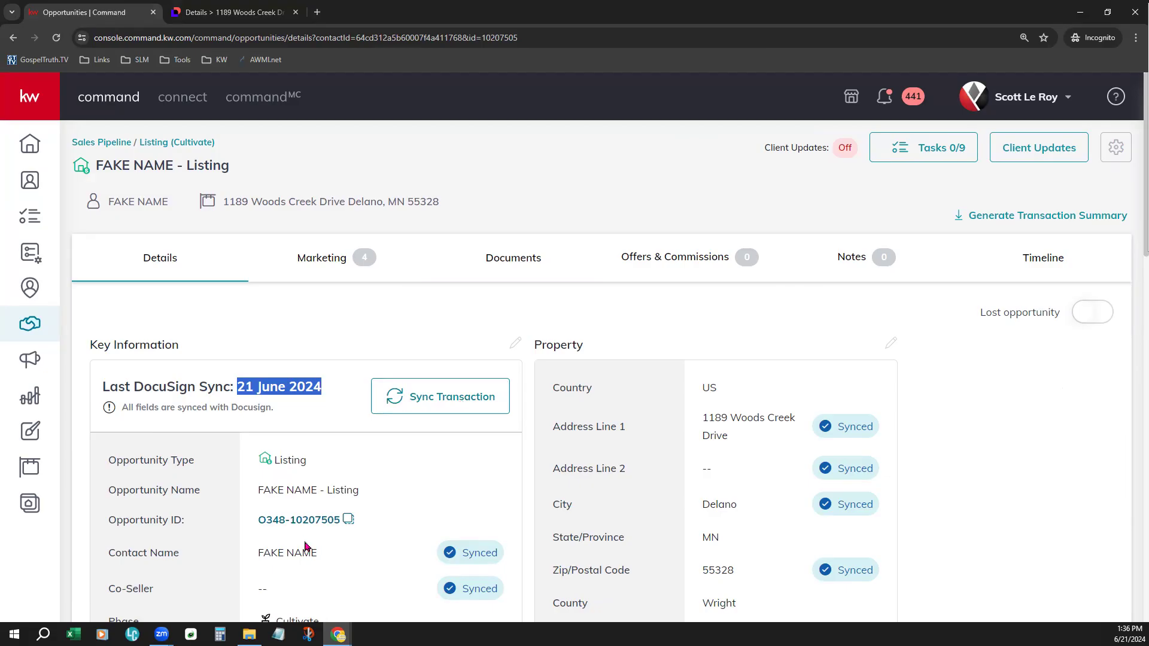
- Return to the DocuSign room and review its details from room information through the closing and additional information sections
{"action": "left_click", "coordinate": [215, 5]}
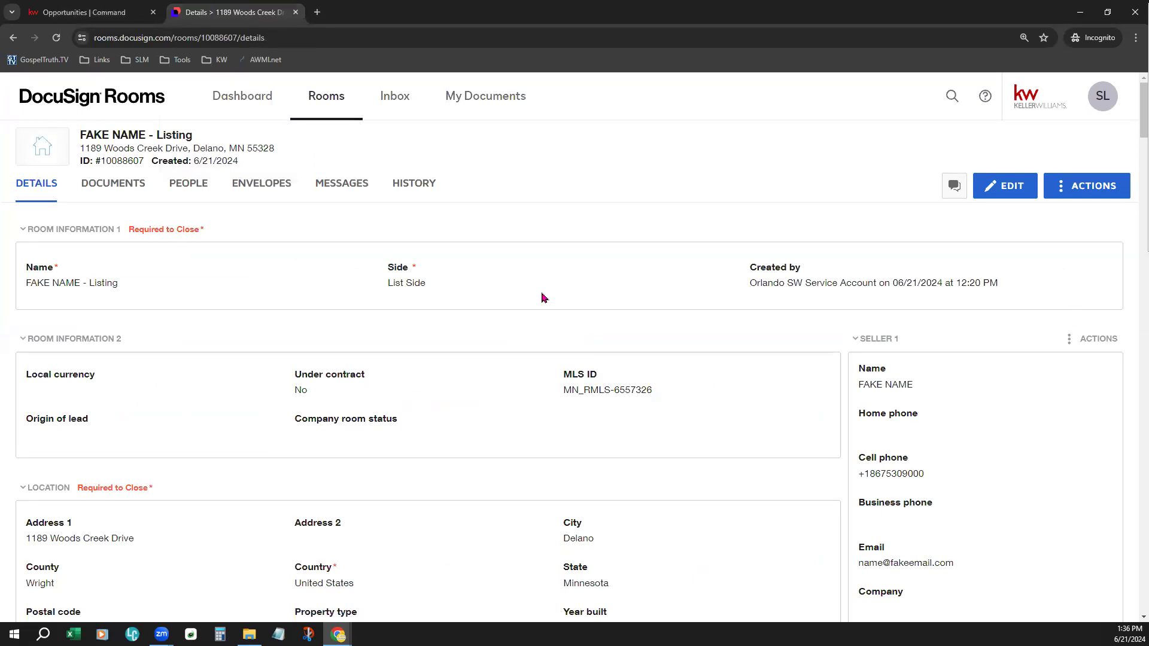
{"action": "scroll", "coordinate": [543, 298], "scroll_direction": "down", "scroll_amount": 4}
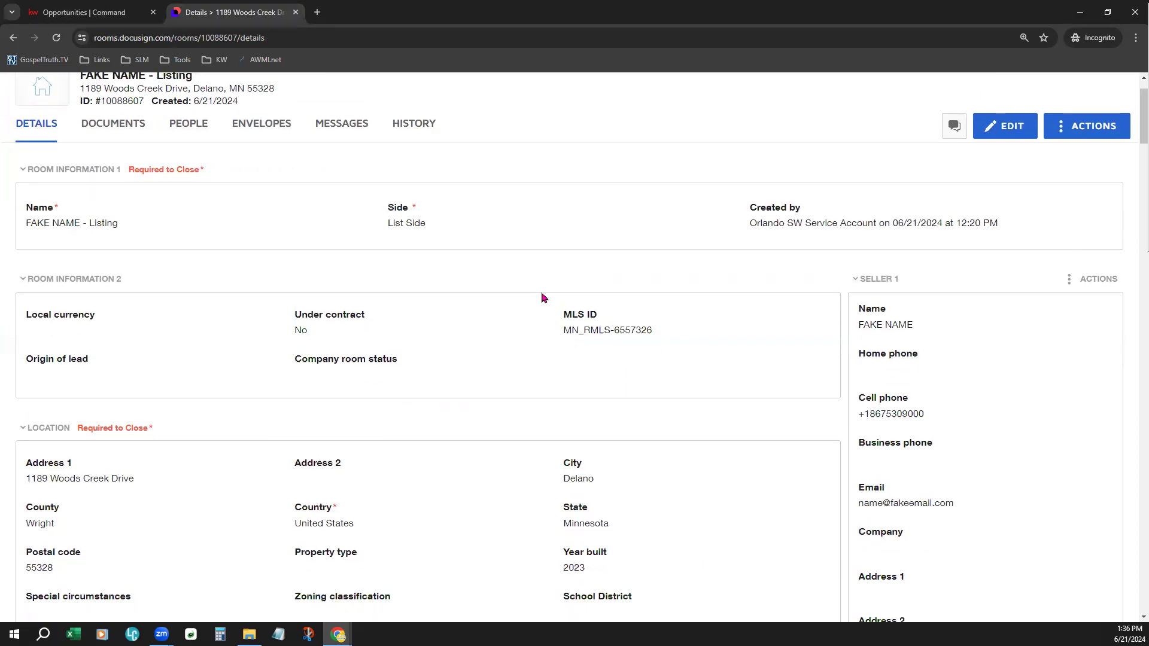
{"action": "scroll", "coordinate": [544, 297], "scroll_direction": "down", "scroll_amount": 4}
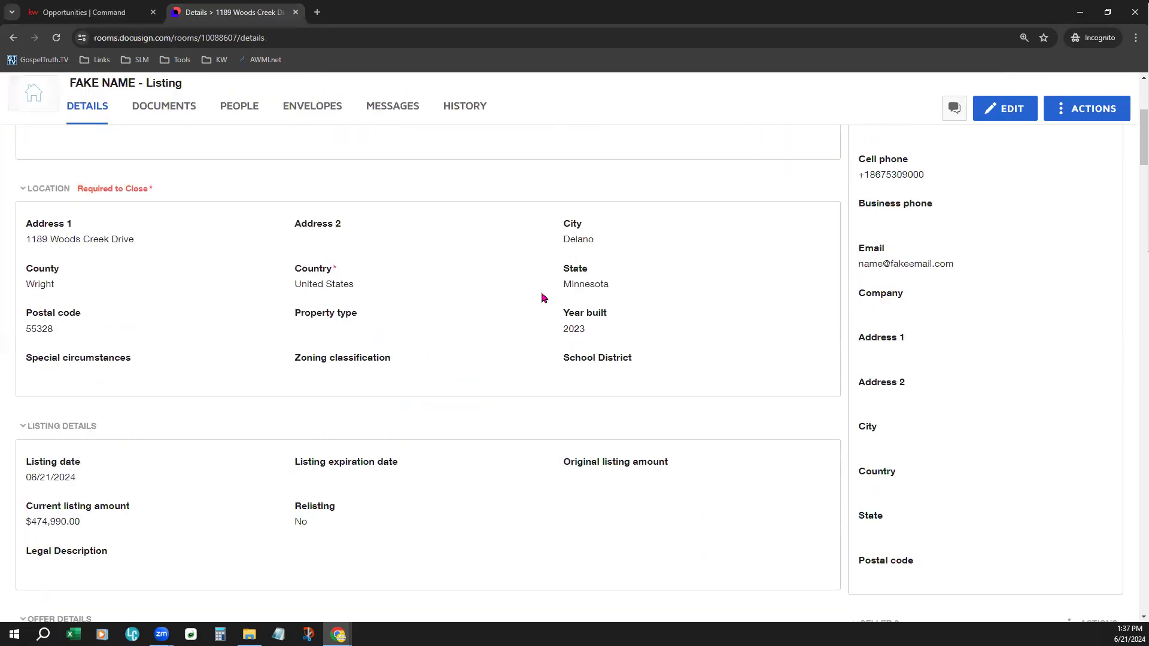
{"action": "scroll", "coordinate": [543, 297], "scroll_direction": "down", "scroll_amount": 5}
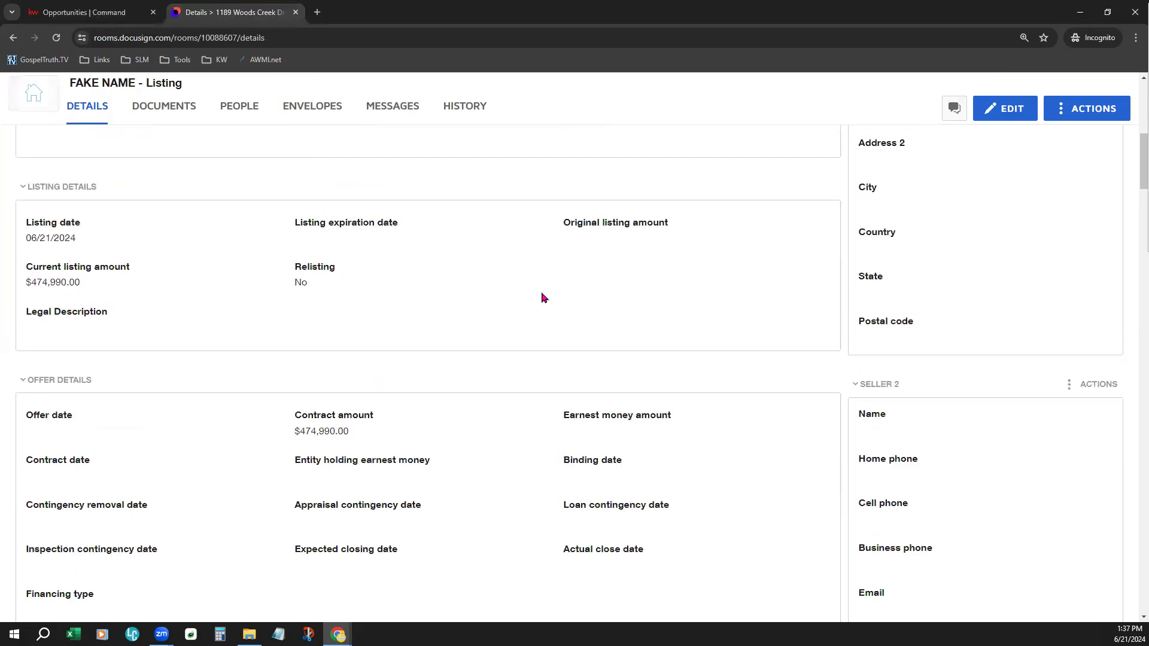
{"action": "scroll", "coordinate": [543, 297], "scroll_direction": "down", "scroll_amount": 1}
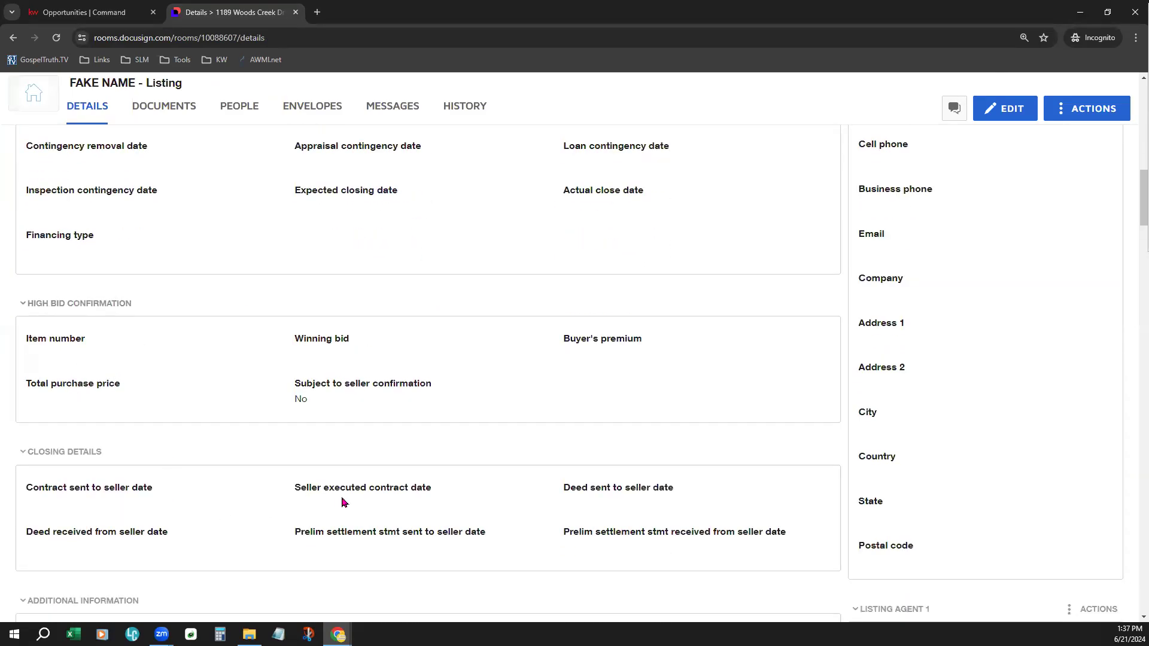
{"action": "scroll", "coordinate": [344, 502], "scroll_direction": "down", "scroll_amount": 2}
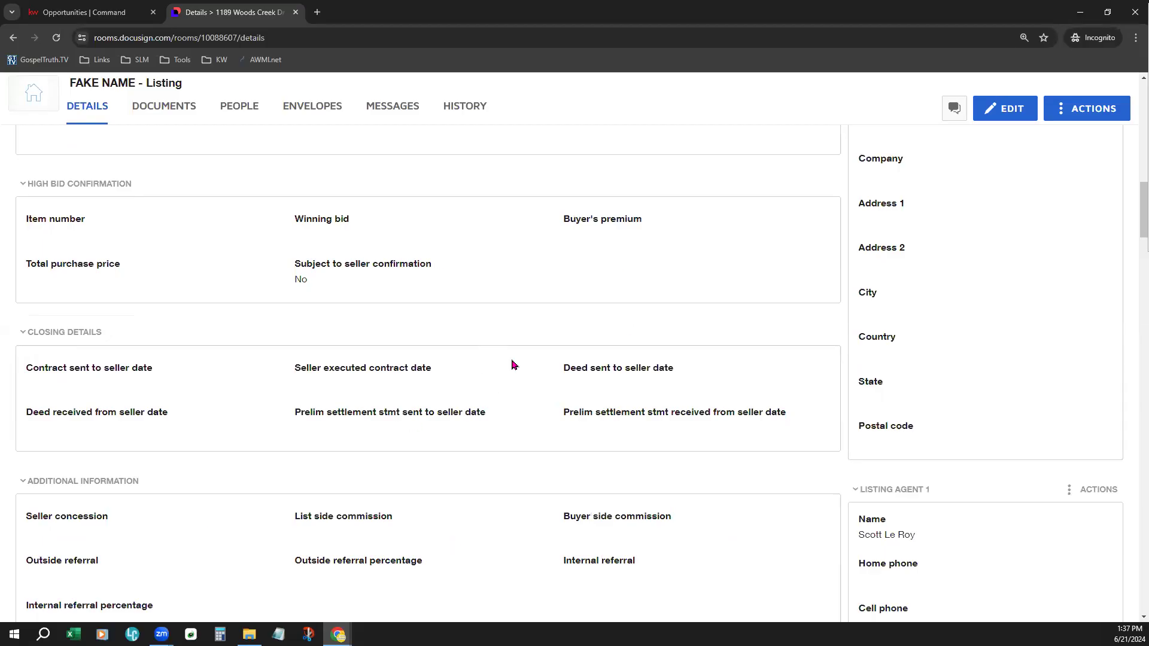
{"action": "scroll", "coordinate": [513, 364], "scroll_direction": "up", "scroll_amount": 9}
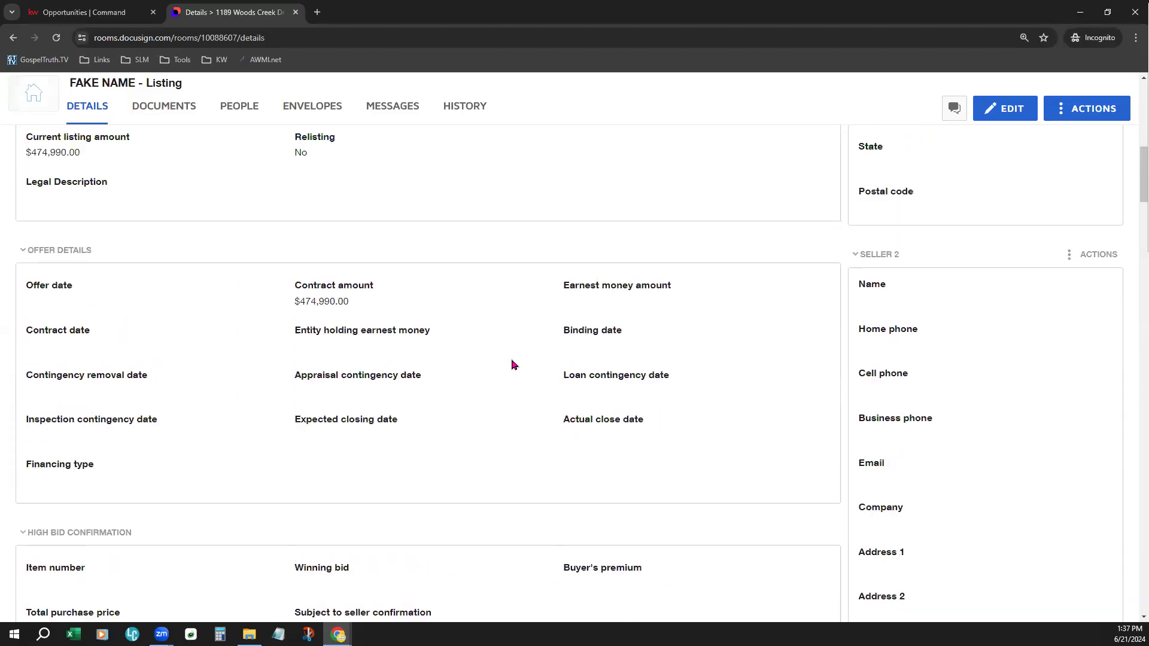
{"action": "scroll", "coordinate": [512, 365], "scroll_direction": "up", "scroll_amount": 8}
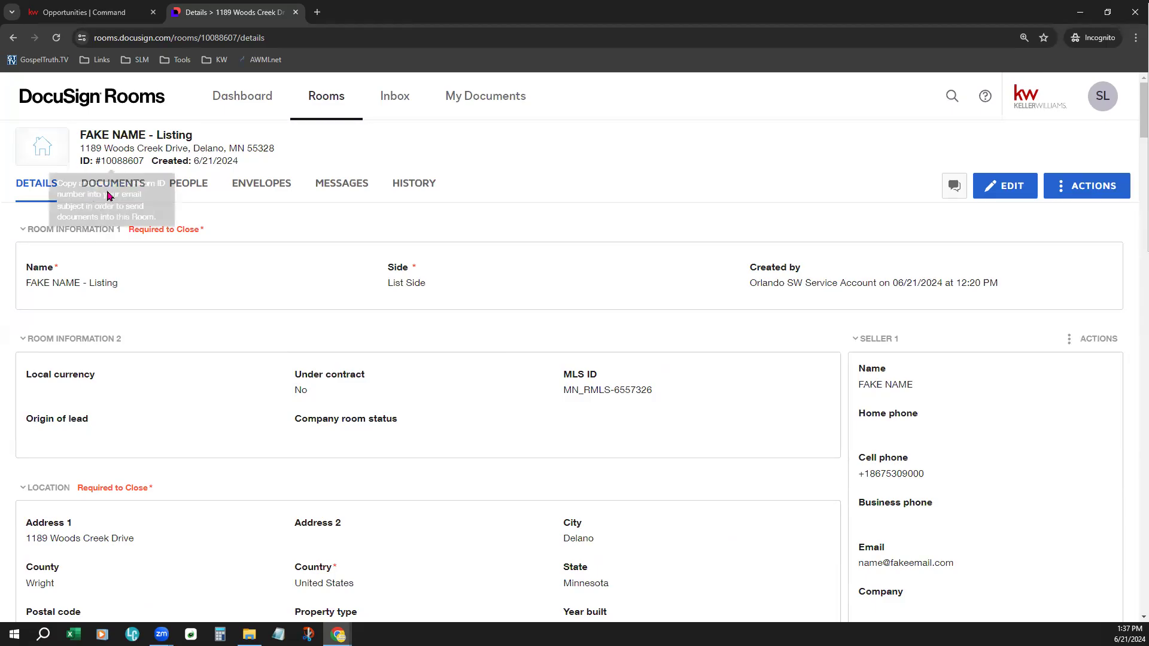
- View the listing room's people, envelopes, messages and history in turn
{"action": "left_click", "coordinate": [184, 190]}
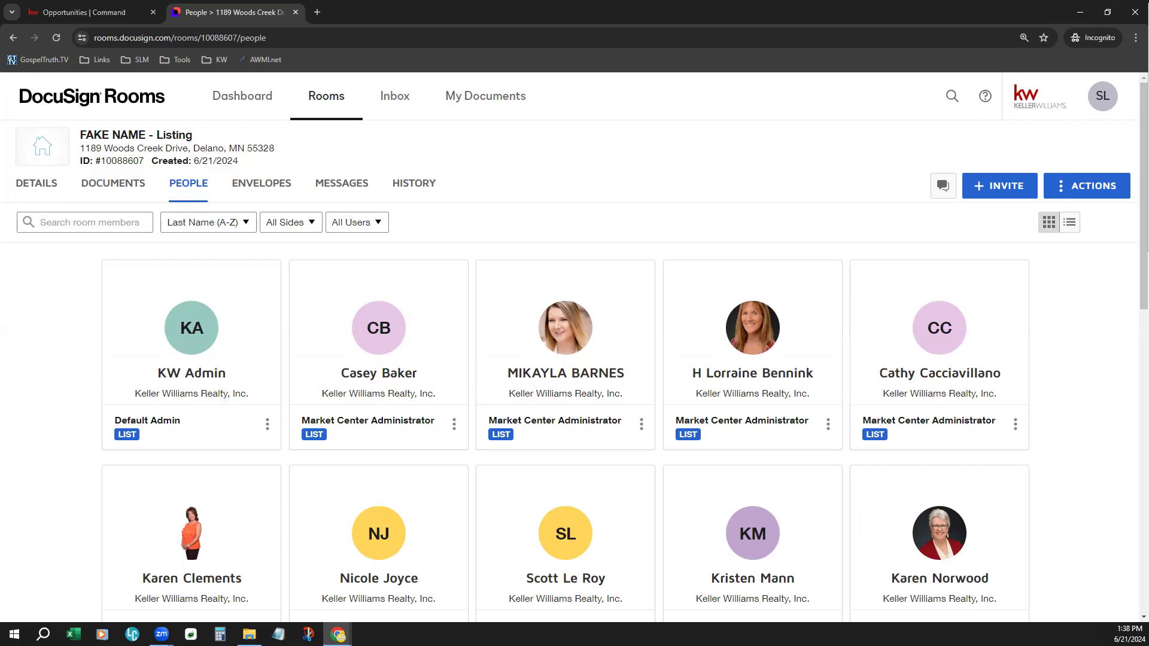
{"action": "left_click", "coordinate": [262, 188]}
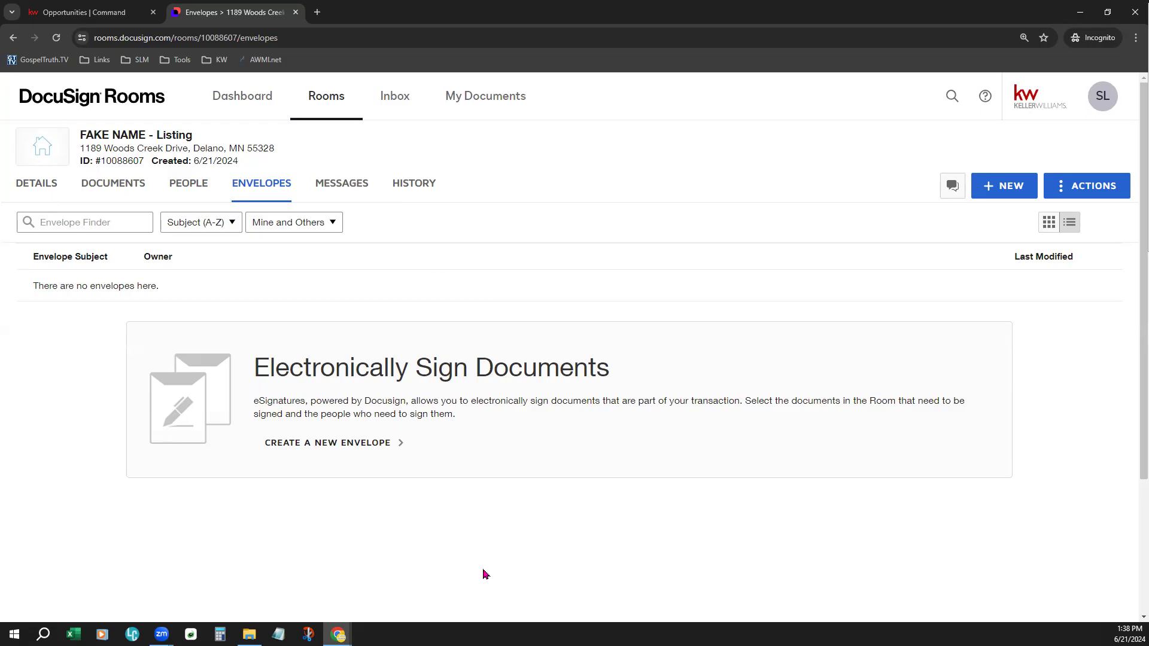
{"action": "left_click", "coordinate": [344, 185]}
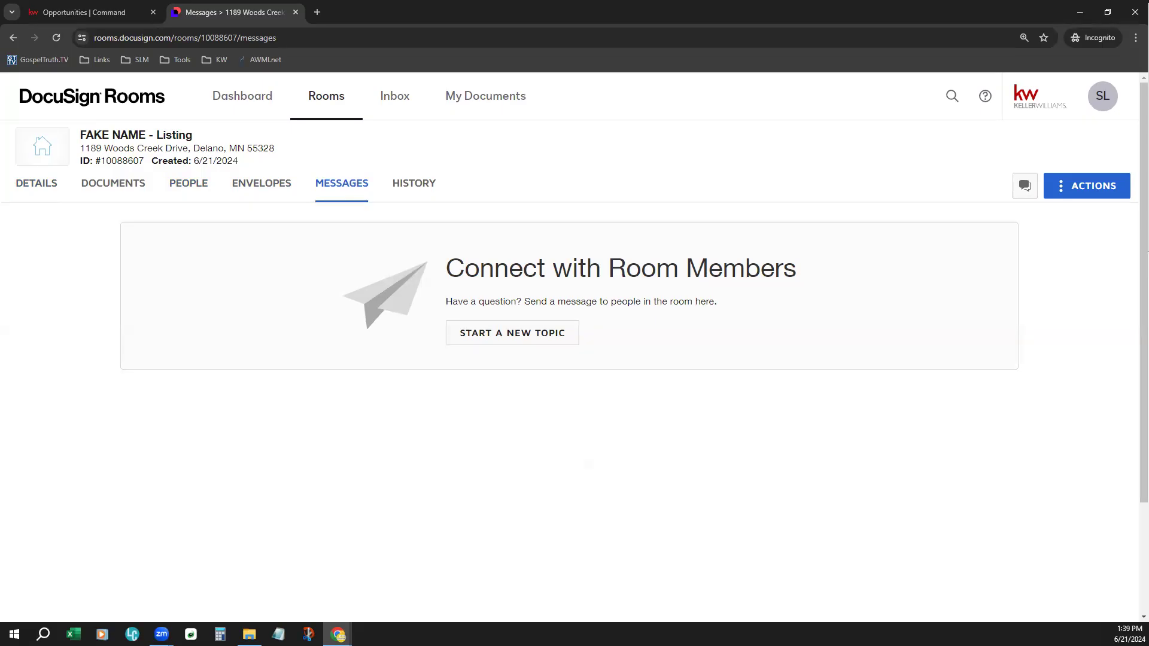
{"action": "left_click", "coordinate": [415, 185]}
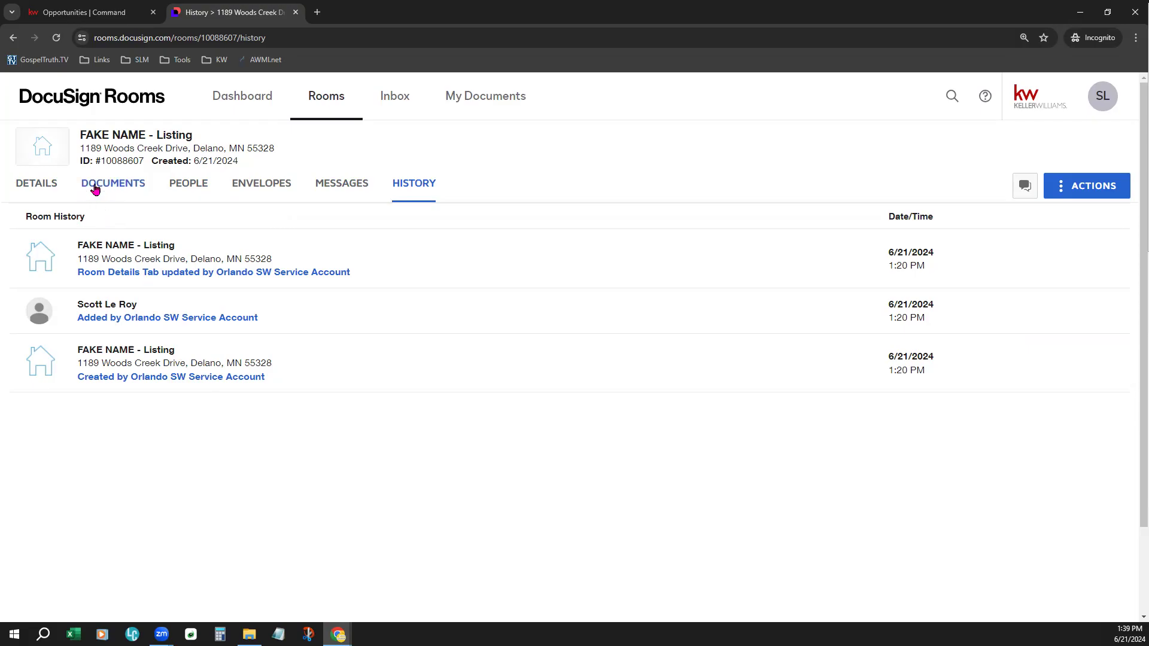
- View the room's documents and the available sources for adding files, and highlight the property address in the room header
{"action": "left_click", "coordinate": [127, 188]}
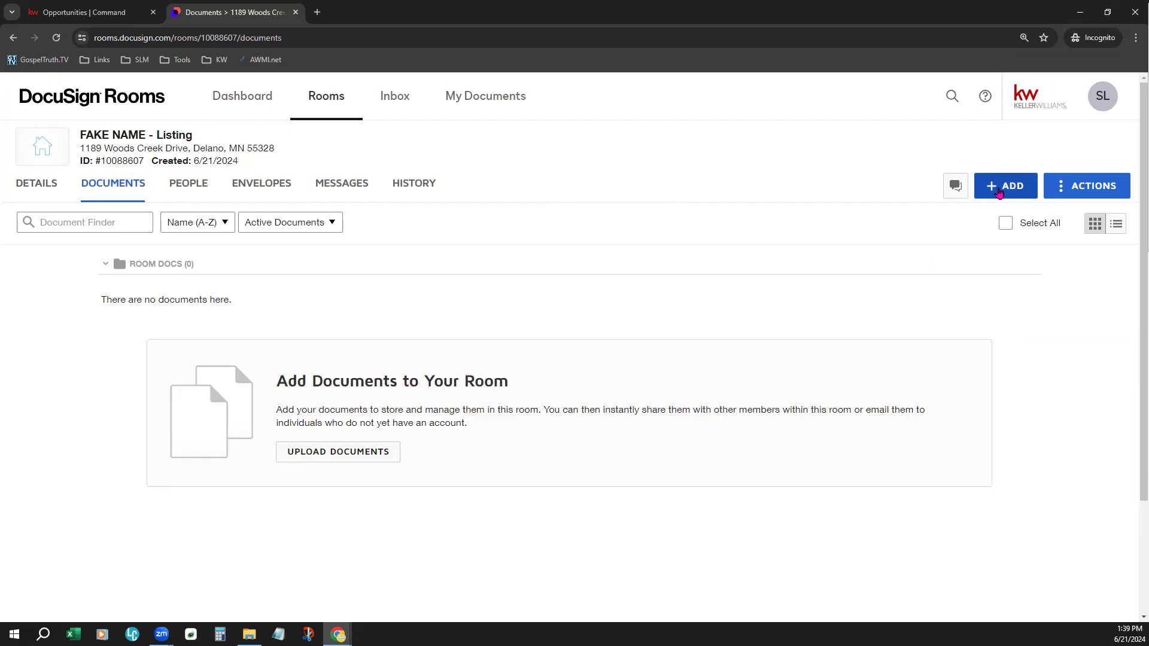
{"action": "left_click", "coordinate": [1002, 197]}
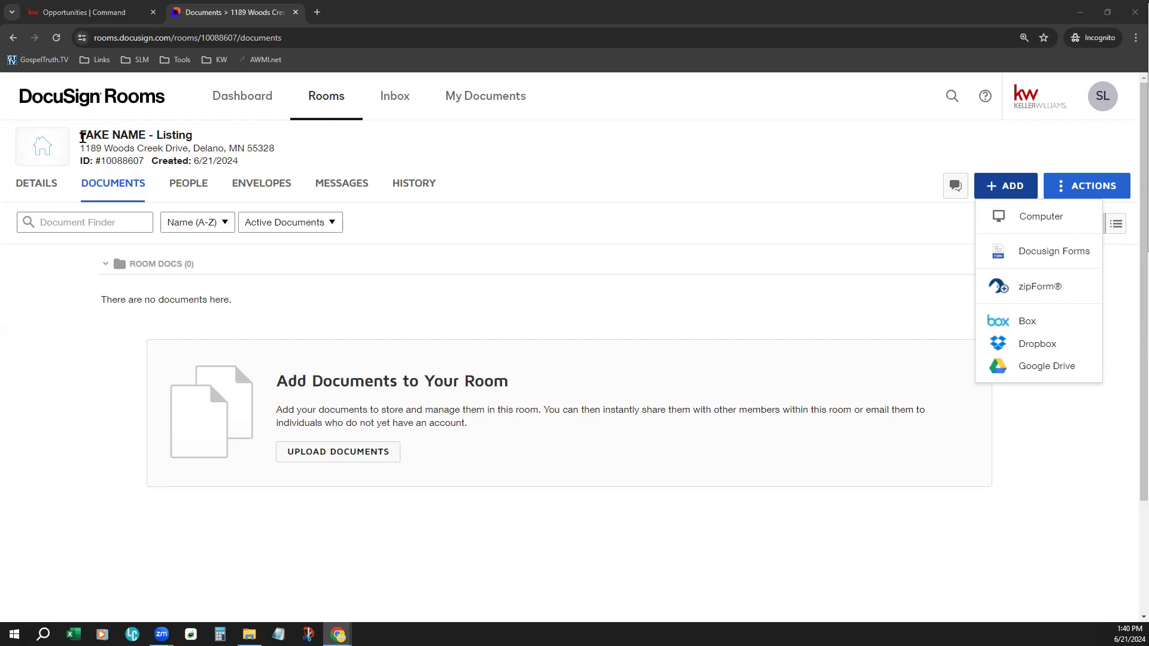
{"action": "left_click_drag", "start_coordinate": [82, 138], "coordinate": [292, 152]}
{"action": "left_click", "coordinate": [110, 151]}
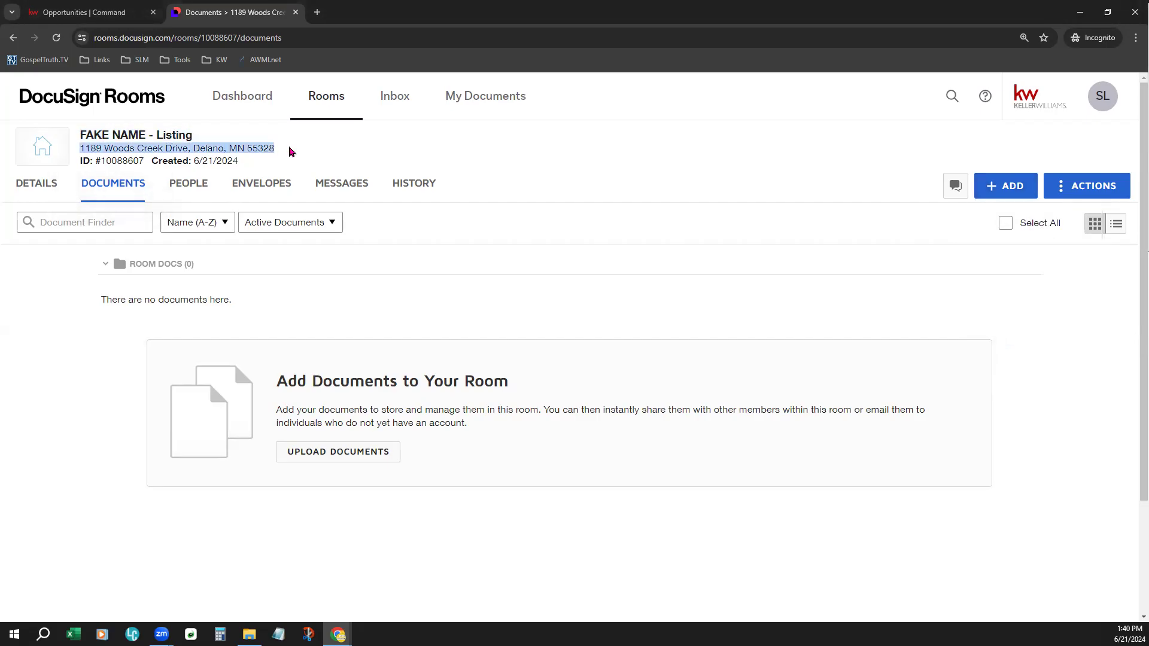
{"action": "left_click", "coordinate": [553, 144]}
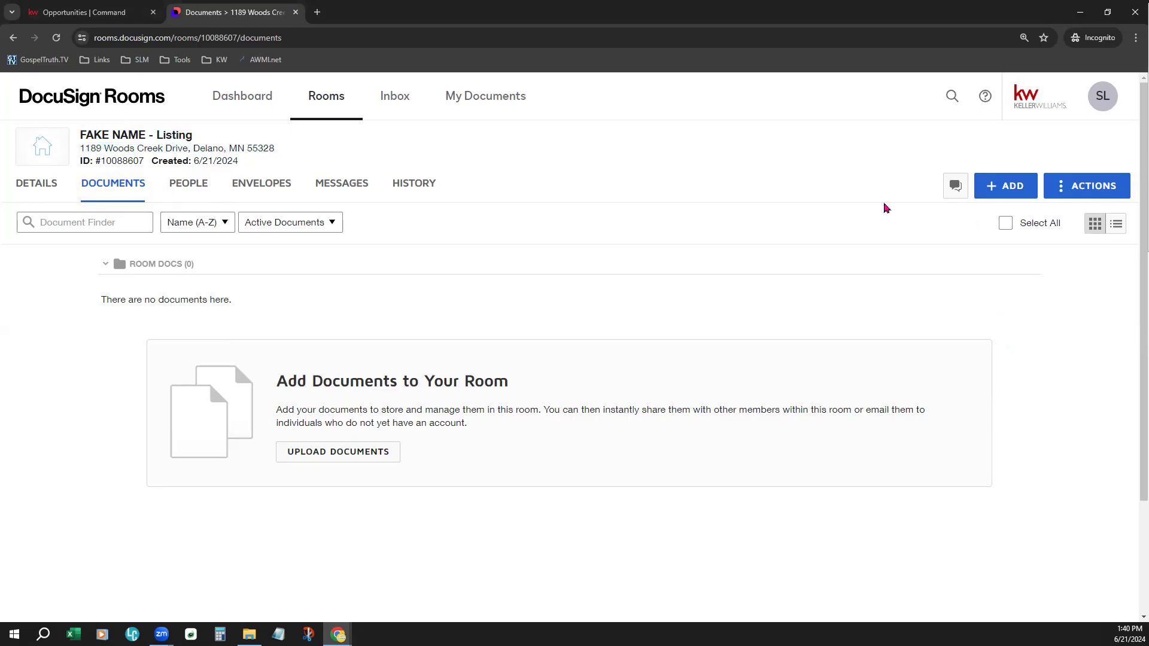
- Browse Docusign Forms as a source for room documents and view the forms in the BMLS - Beaches MLS (FL) library
{"action": "left_click", "coordinate": [1011, 190]}
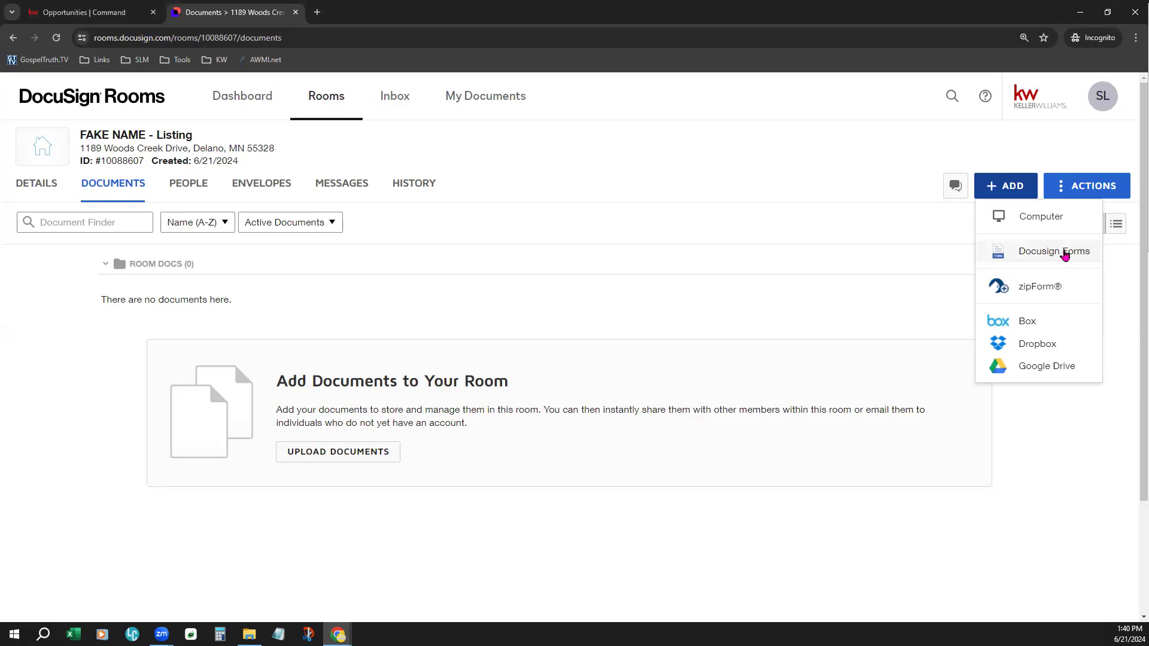
{"action": "left_click", "coordinate": [1065, 255]}
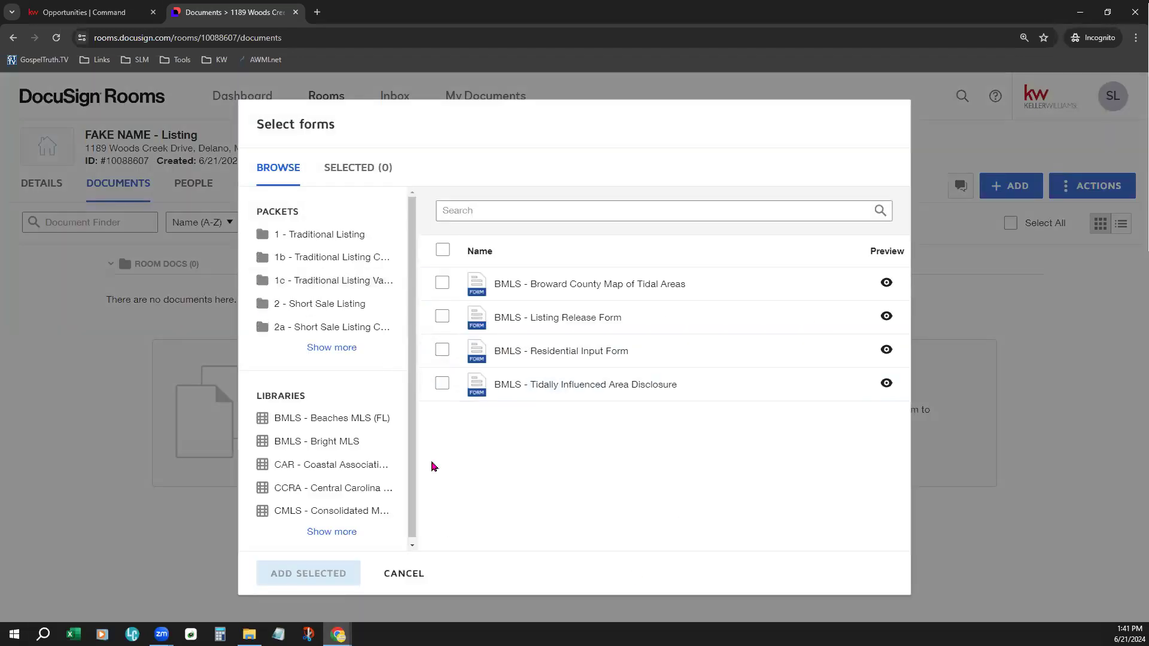
{"action": "left_click_drag", "start_coordinate": [256, 395], "coordinate": [312, 398]}
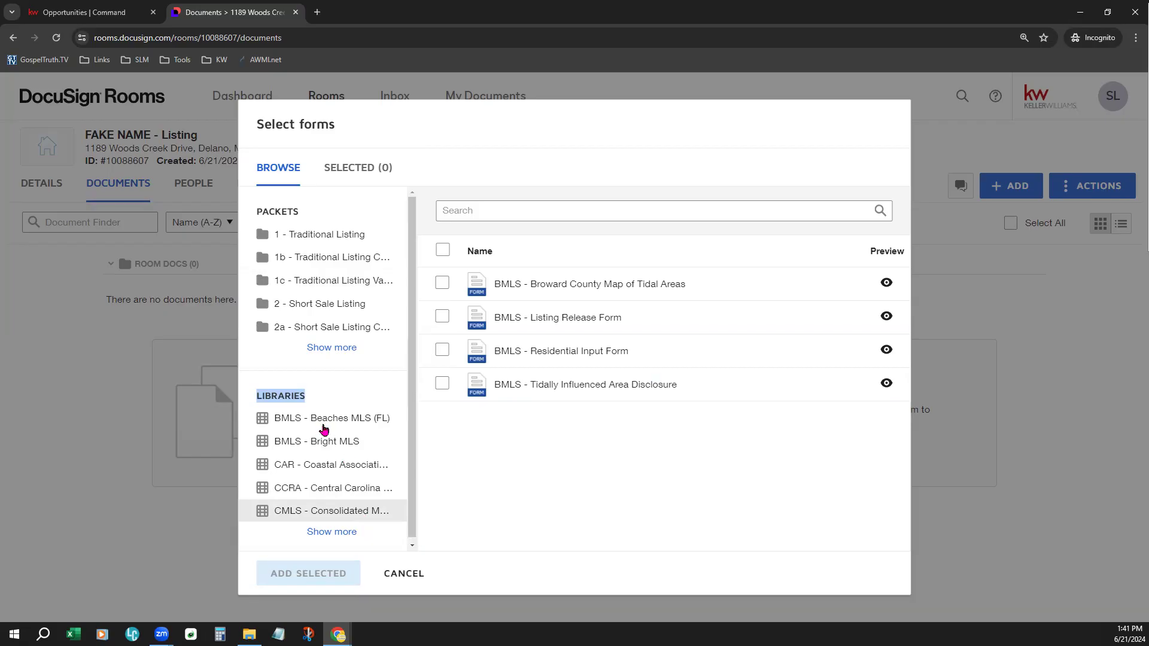
{"action": "left_click", "coordinate": [365, 424]}
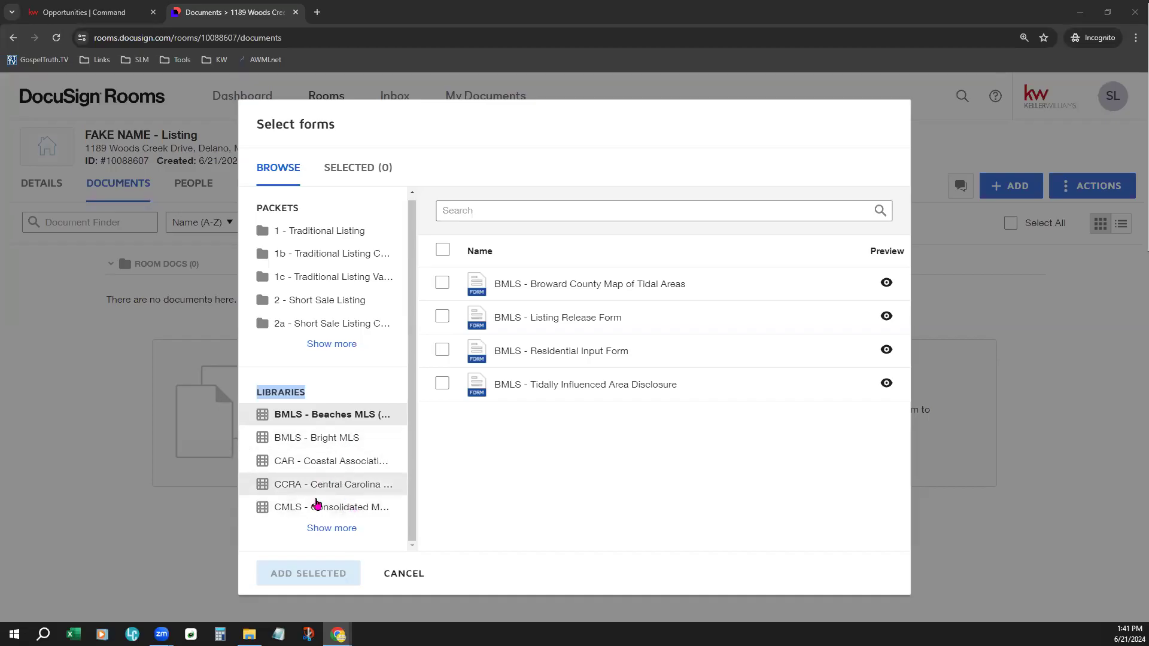
- Expand the full list of form libraries, view the KW 1080 - SC forms, and return to the start of the list
{"action": "left_click", "coordinate": [347, 528]}
{"action": "scroll", "coordinate": [363, 499], "scroll_direction": "down", "scroll_amount": 1}
{"action": "scroll", "coordinate": [365, 497], "scroll_direction": "down", "scroll_amount": 4}
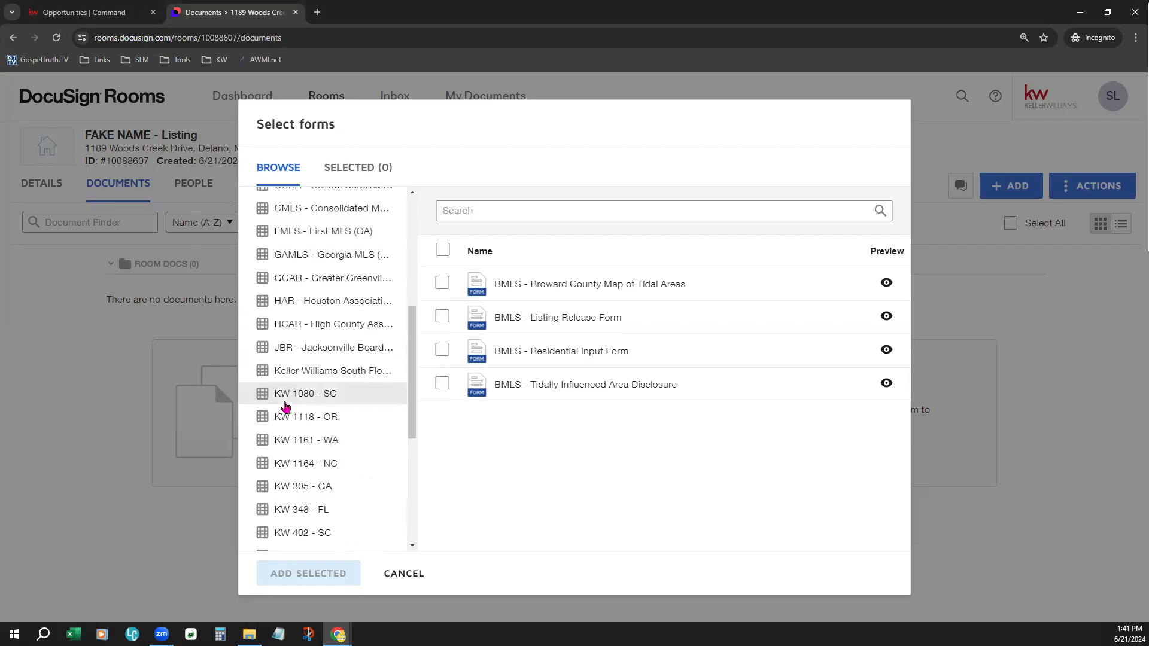
{"action": "left_click", "coordinate": [286, 401]}
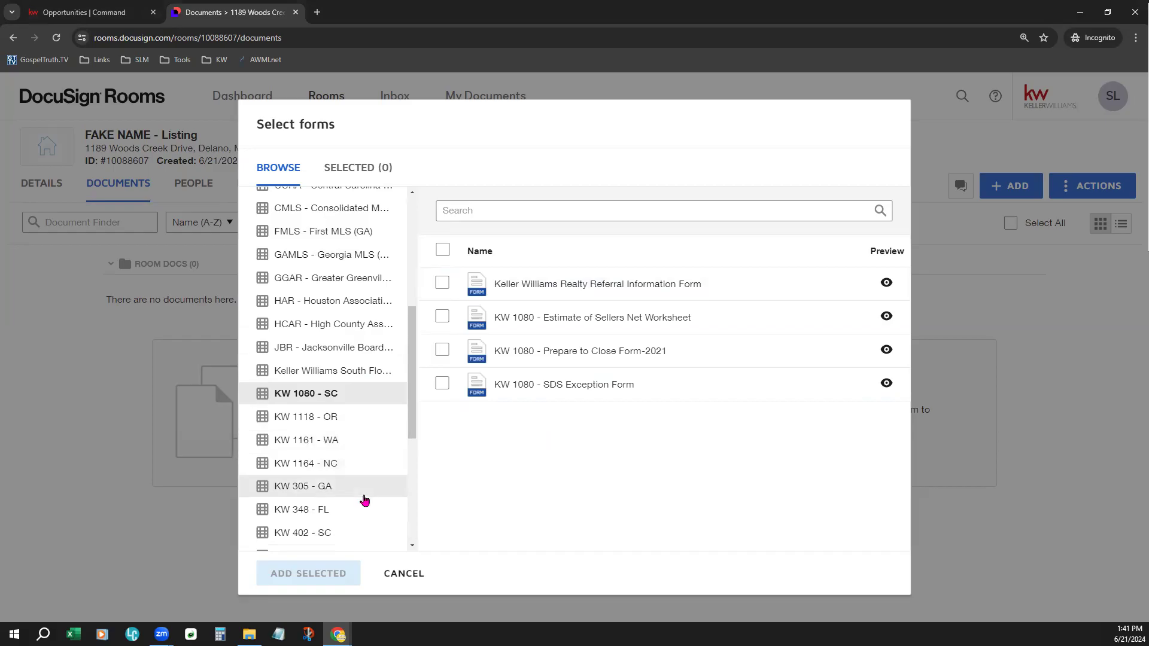
{"action": "scroll", "coordinate": [364, 500], "scroll_direction": "up", "scroll_amount": 5}
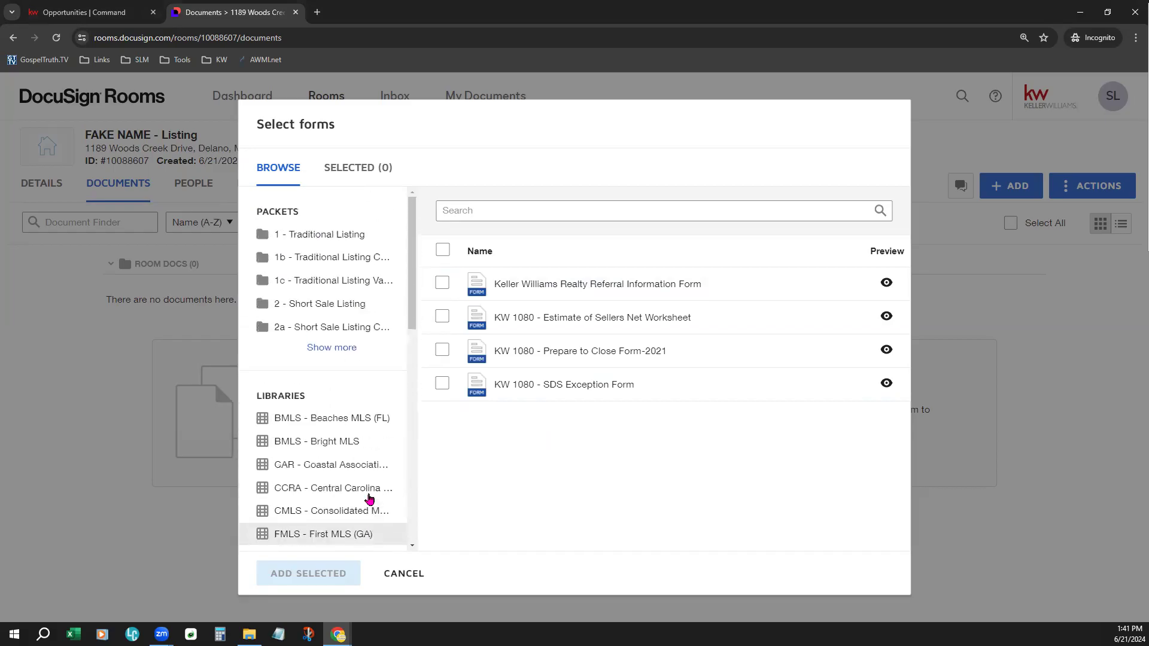
{"action": "left_click_drag", "start_coordinate": [255, 396], "coordinate": [325, 395]}
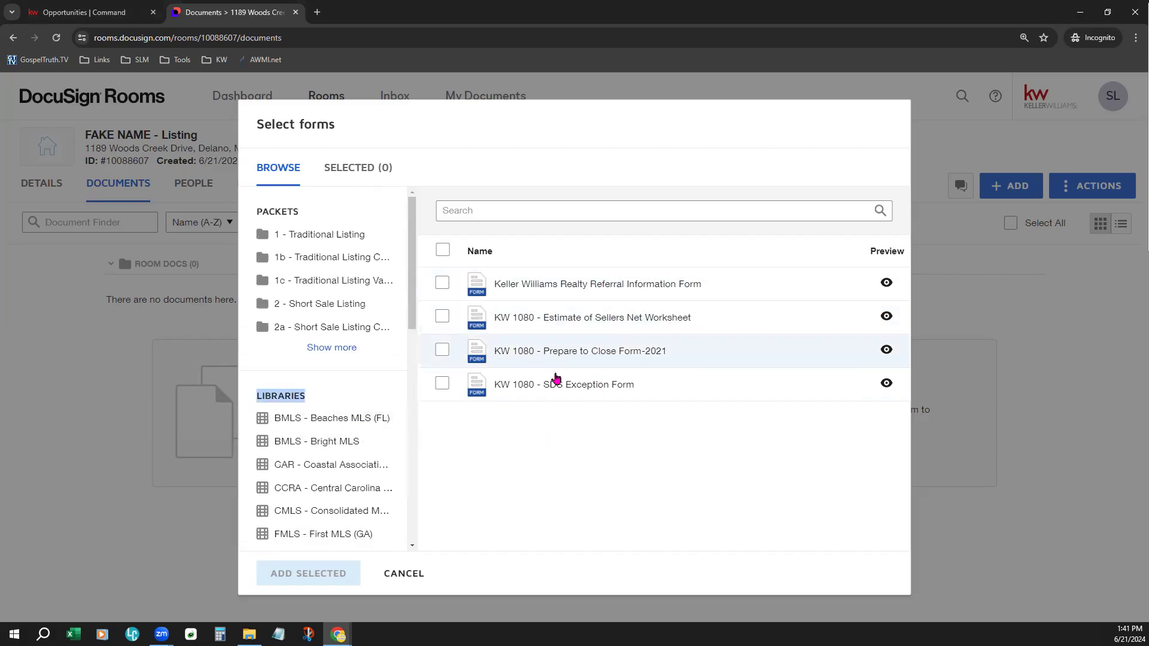
- Expand the list of form packets and view the forms in 1 - Traditional Listing and the 3d Traditional Purchase packet
{"action": "left_click_drag", "start_coordinate": [257, 211], "coordinate": [297, 210]}
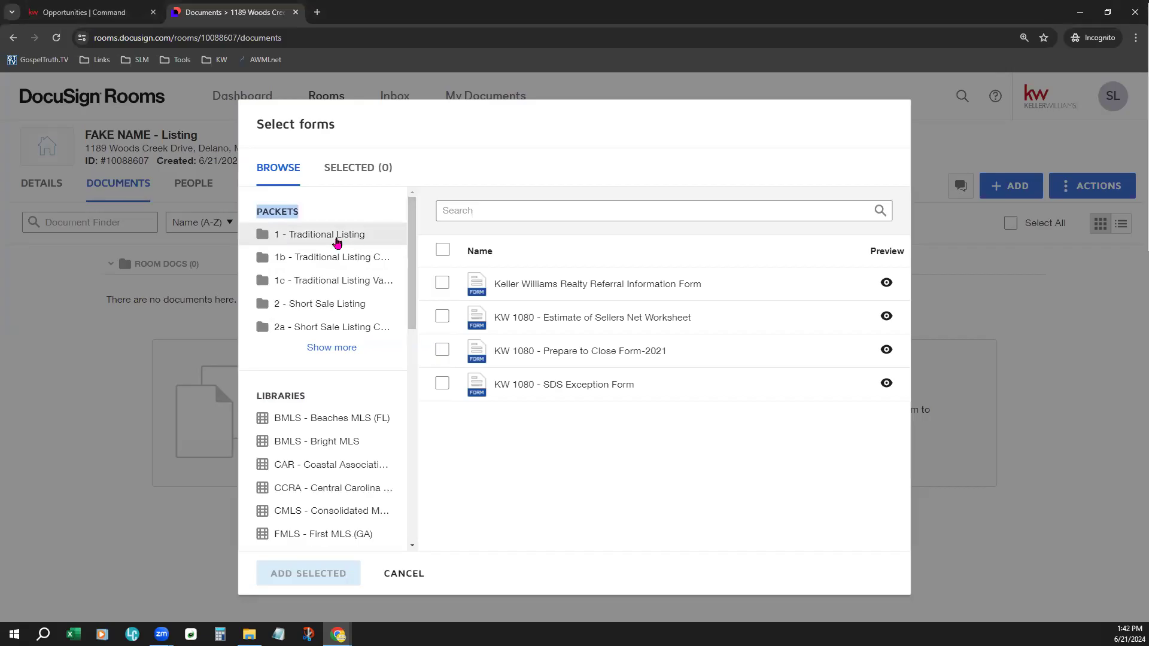
{"action": "left_click", "coordinate": [335, 348]}
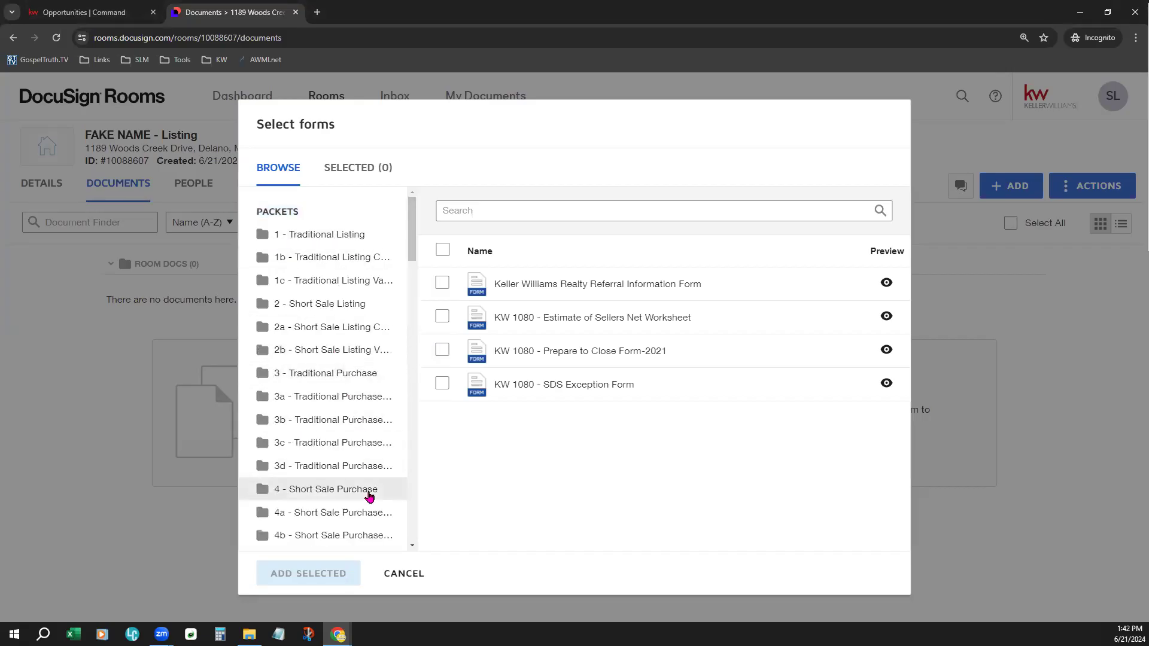
{"action": "left_click", "coordinate": [354, 236]}
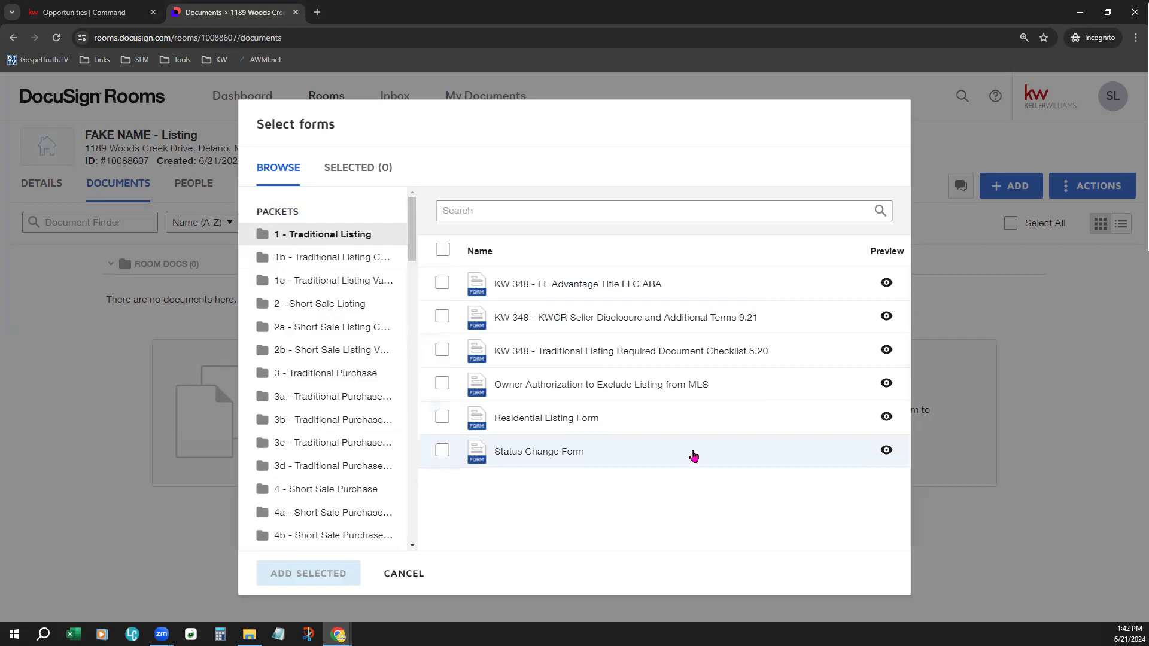
{"action": "left_click", "coordinate": [344, 470]}
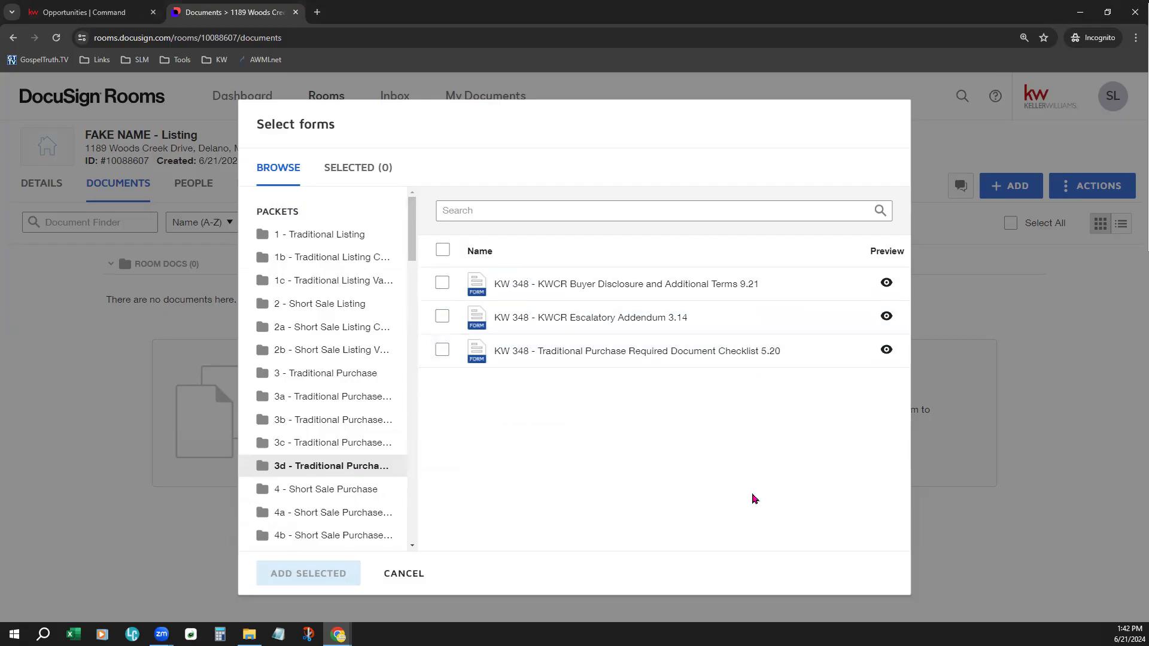
- Look through the remaining form packets, collapse the packet list, and look over the form libraries
{"action": "scroll", "coordinate": [326, 488], "scroll_direction": "down", "scroll_amount": 1}
{"action": "scroll", "coordinate": [326, 488], "scroll_direction": "down", "scroll_amount": 9}
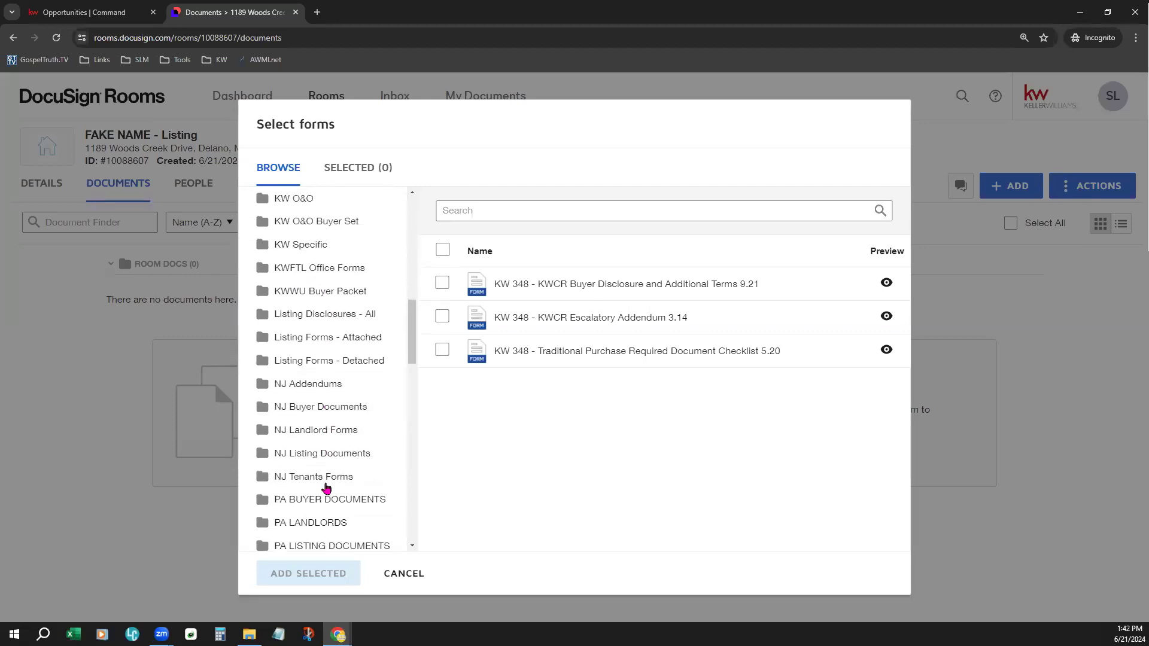
{"action": "scroll", "coordinate": [326, 487], "scroll_direction": "down", "scroll_amount": 5}
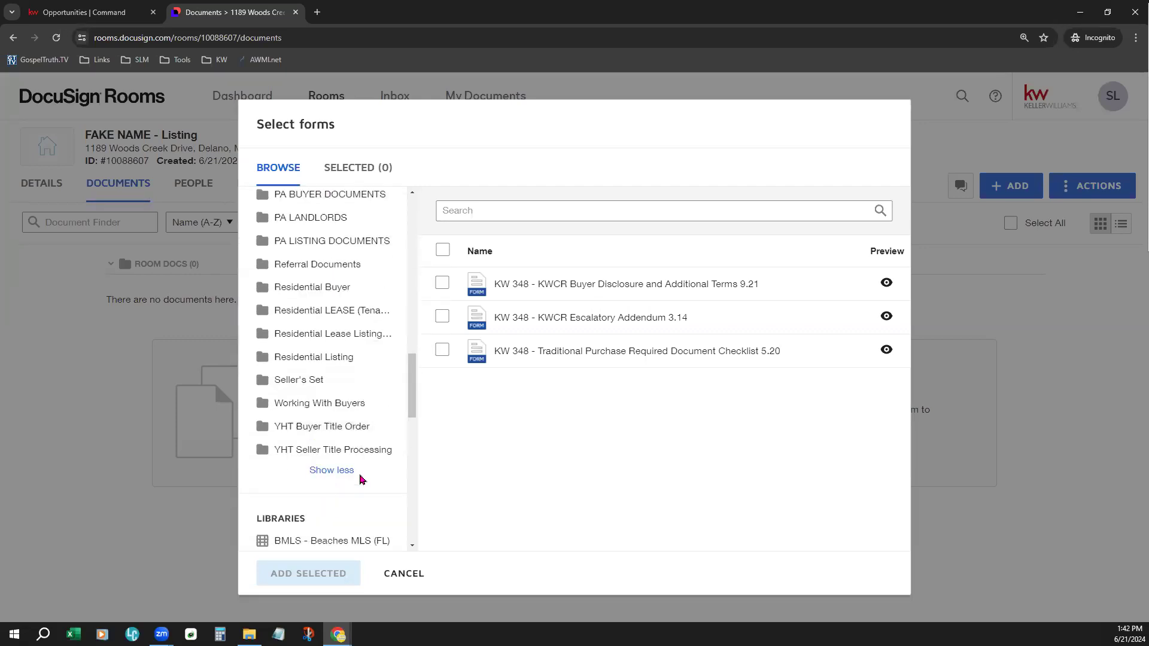
{"action": "left_click", "coordinate": [352, 472]}
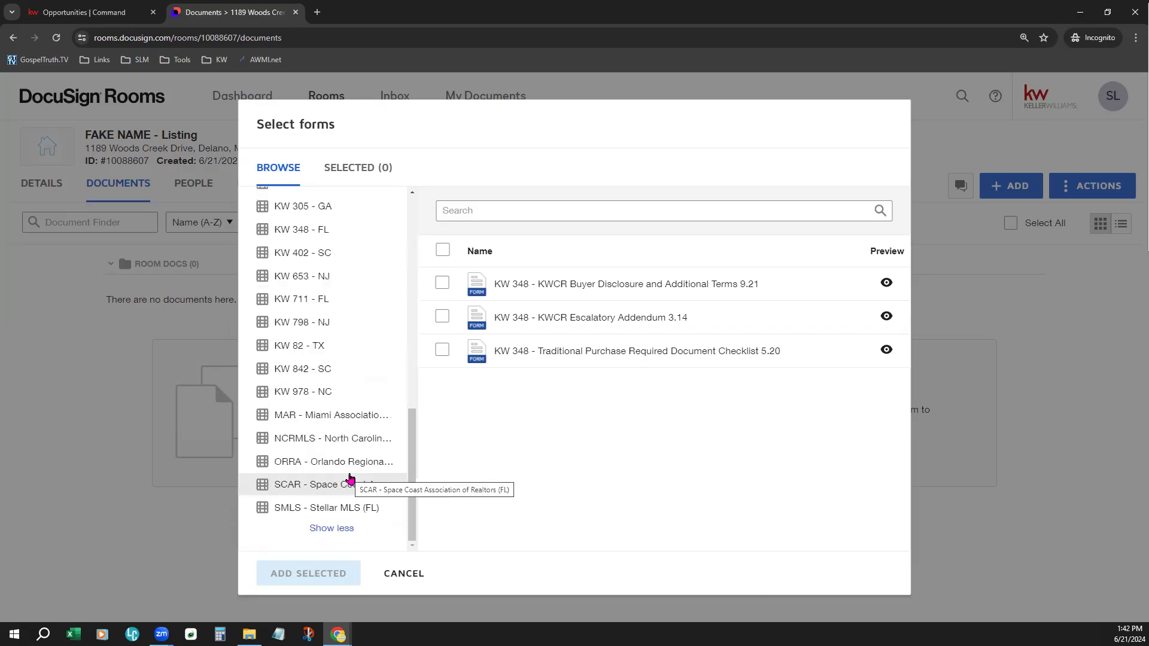
{"action": "scroll", "coordinate": [350, 479], "scroll_direction": "up", "scroll_amount": 7}
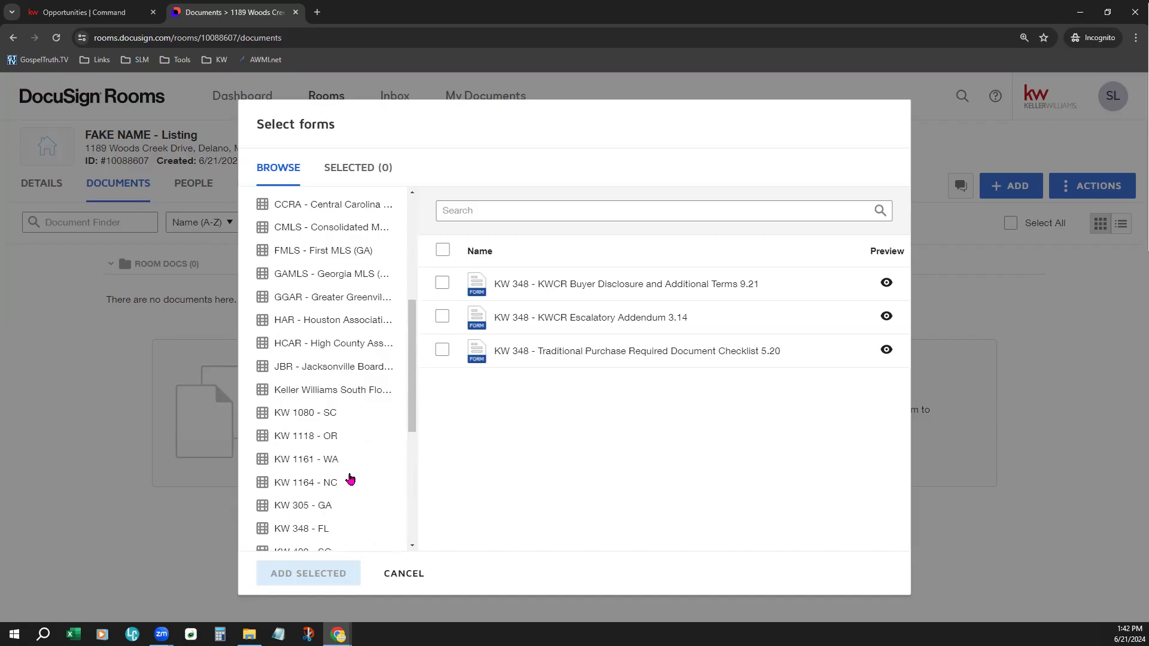
{"action": "scroll", "coordinate": [350, 479], "scroll_direction": "up", "scroll_amount": 3}
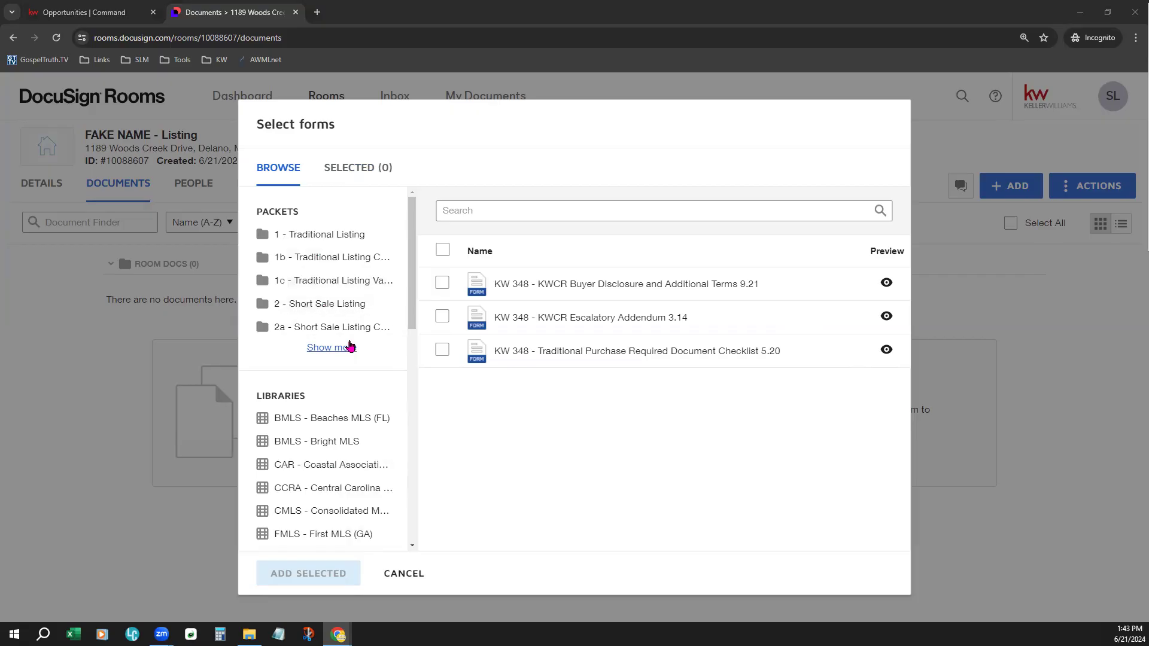
{"action": "left_click", "coordinate": [442, 284]}
{"action": "left_click", "coordinate": [446, 318]}
{"action": "left_click", "coordinate": [446, 348]}
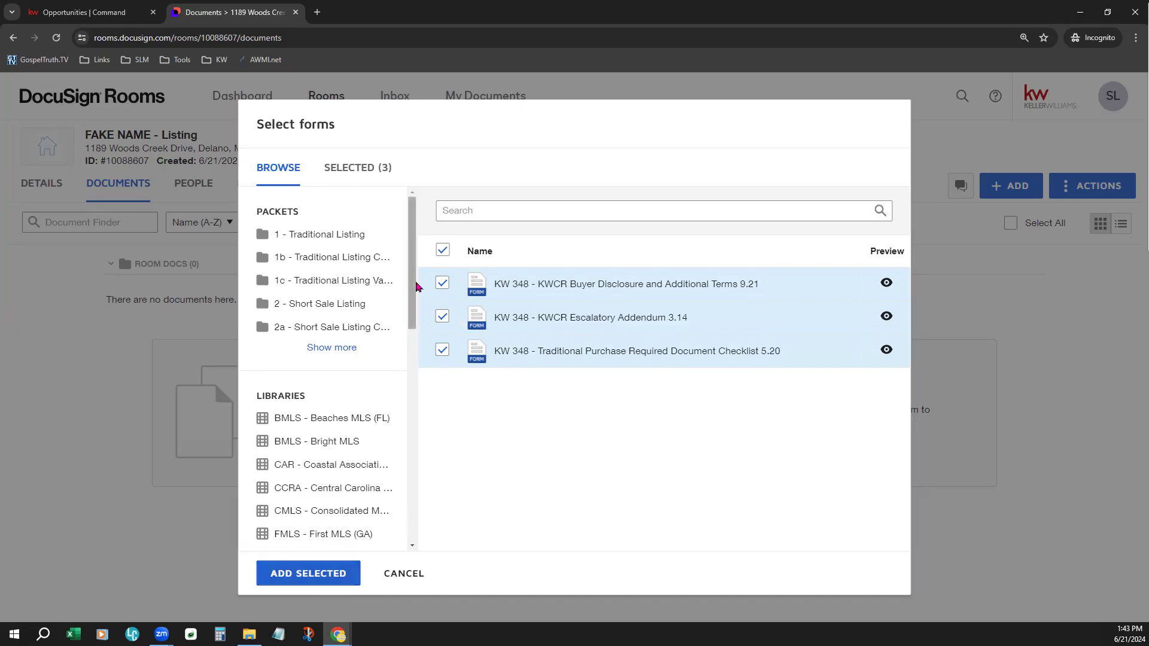
{"action": "left_click", "coordinate": [443, 250]}
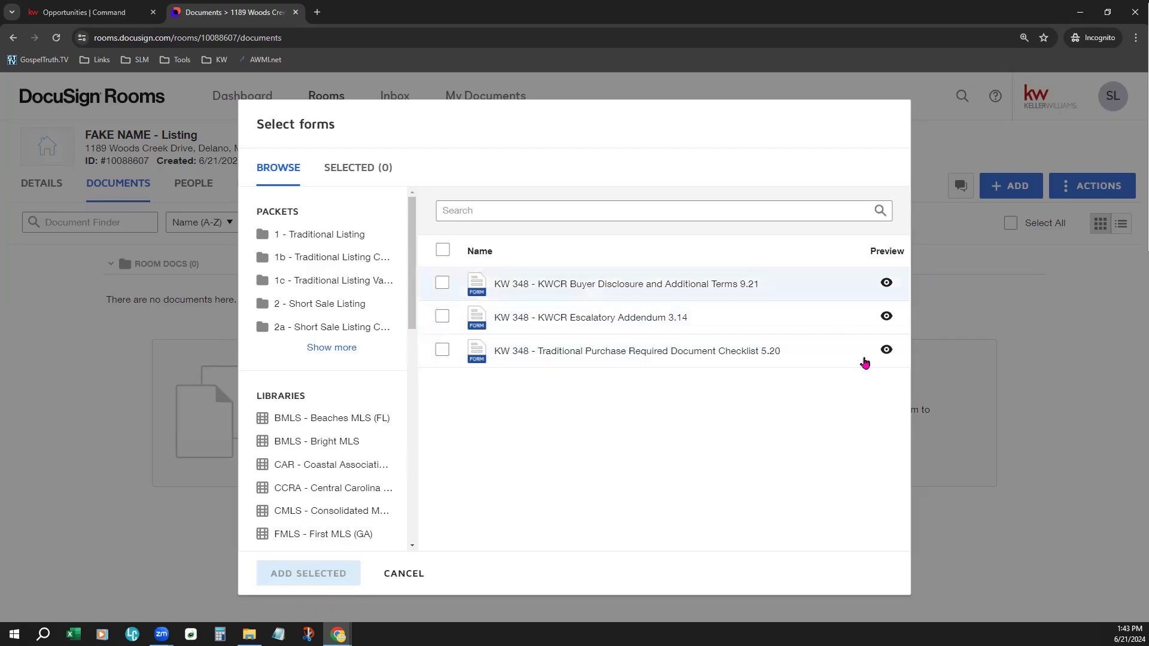
- Preview the KW 348 - KWCR Buyer Disclosure and Additional Terms 9.21 form, look through its first page, and close the preview
{"action": "left_click", "coordinate": [886, 283]}
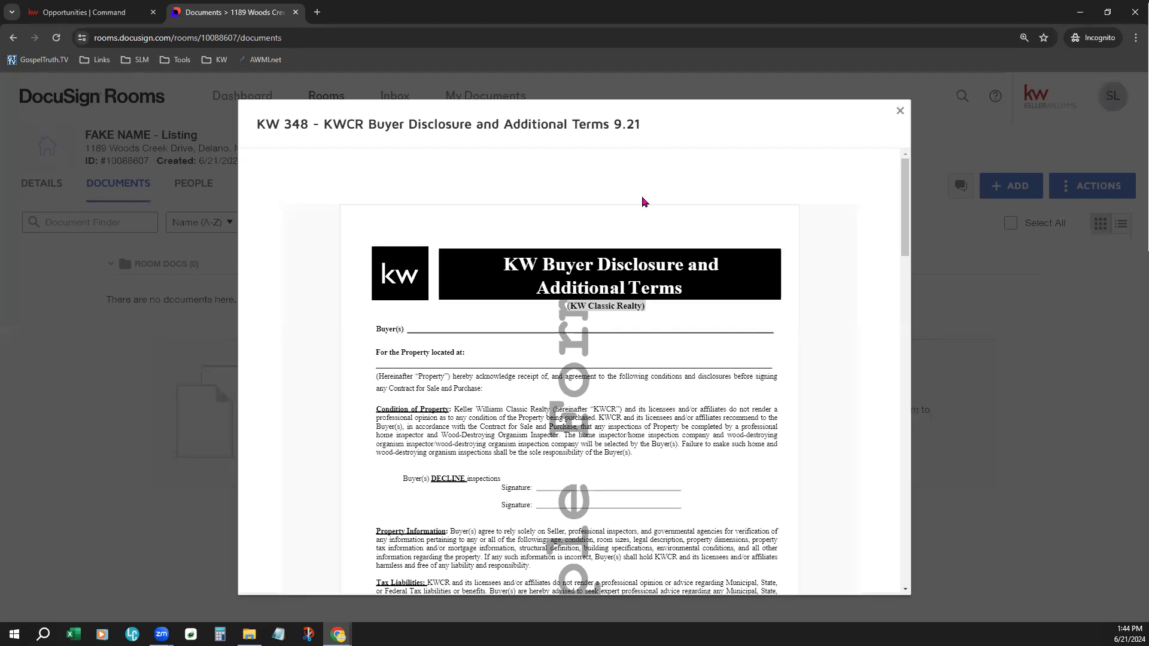
{"action": "scroll", "coordinate": [824, 301], "scroll_direction": "down", "scroll_amount": 3}
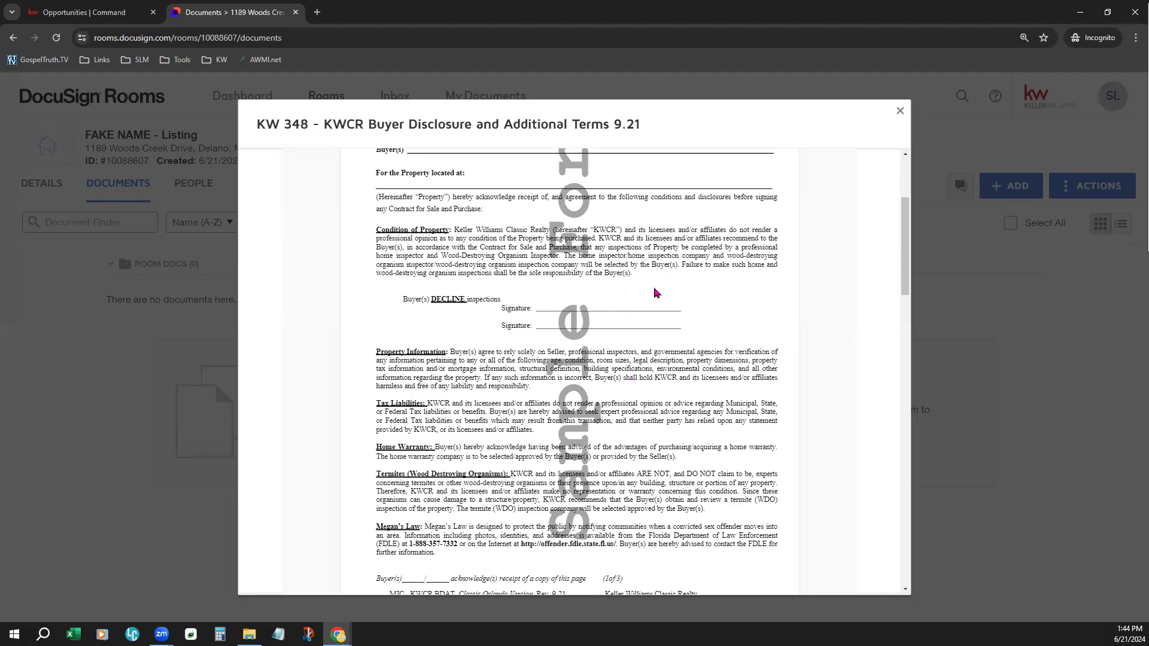
{"action": "scroll", "coordinate": [656, 292], "scroll_direction": "up", "scroll_amount": 3}
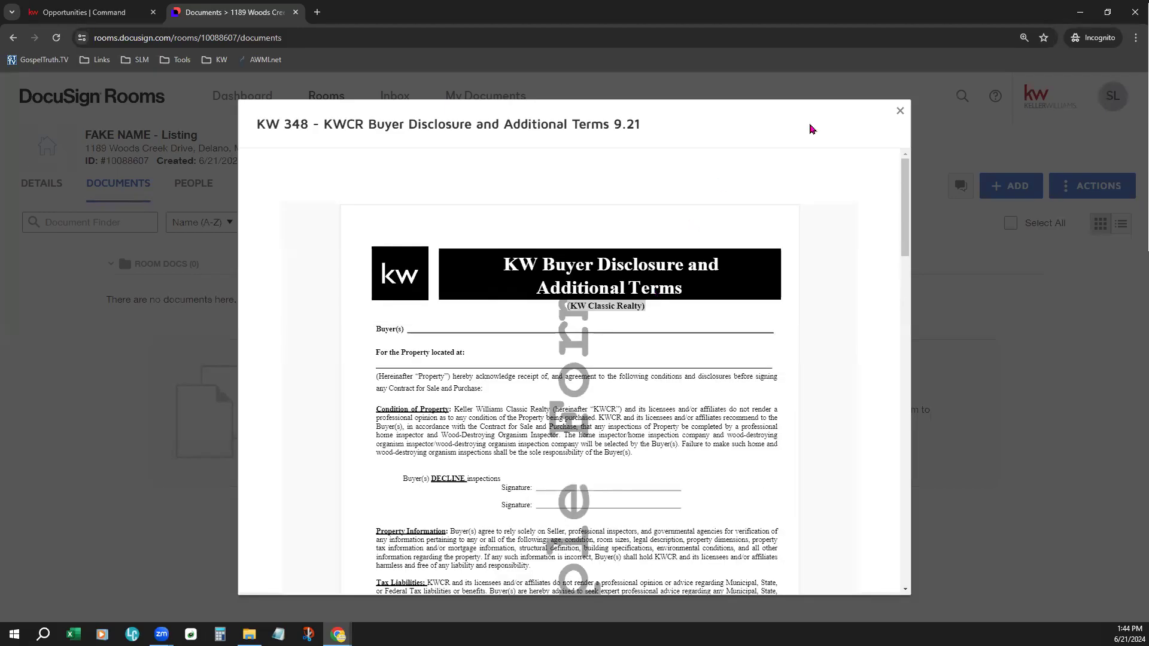
{"action": "left_click", "coordinate": [899, 113]}
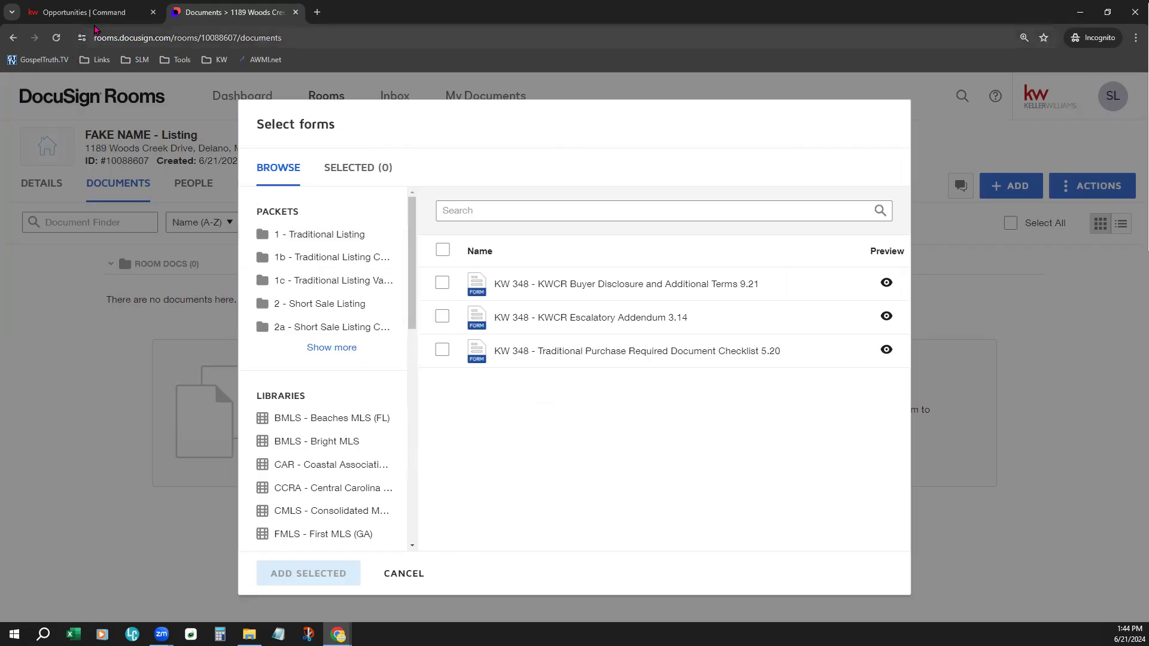
- Switch to KW Command and look through the listing opportunity's checklist of required, conditional and optional documents
{"action": "left_click", "coordinate": [91, 12]}
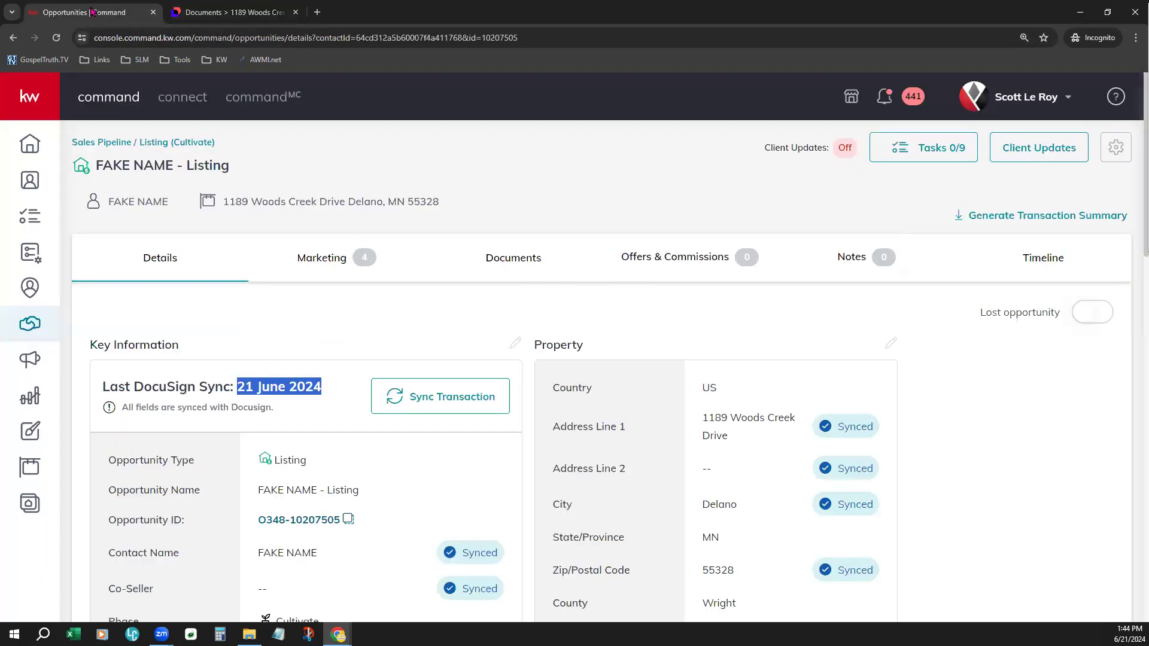
{"action": "left_click", "coordinate": [523, 256]}
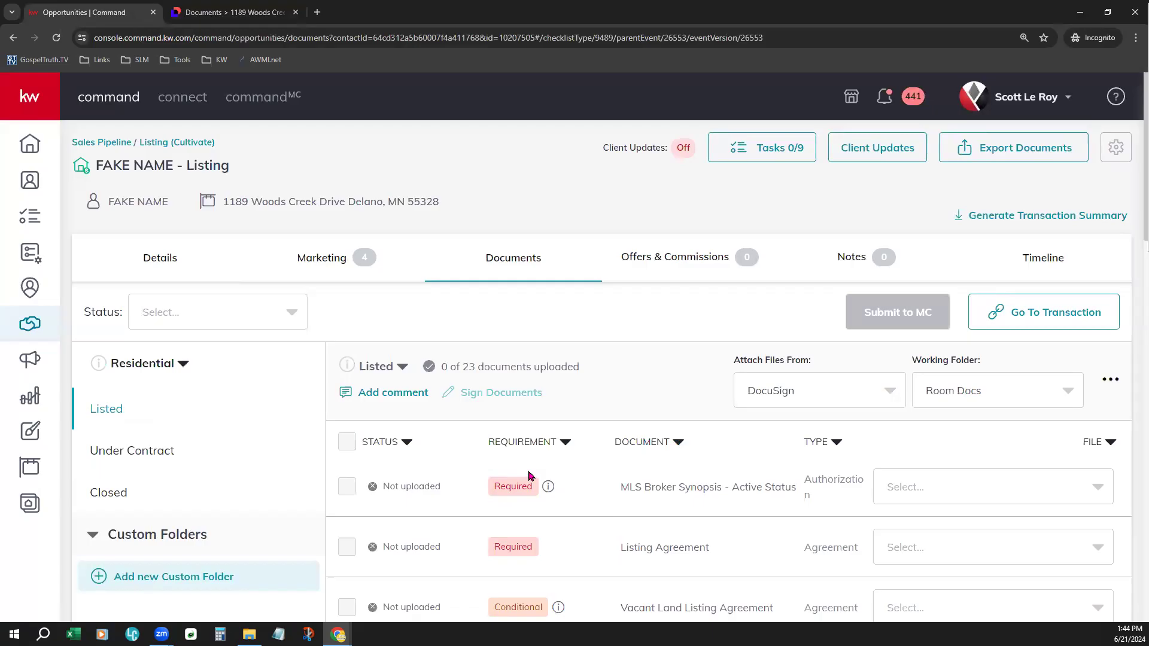
{"action": "scroll", "coordinate": [570, 513], "scroll_direction": "down", "scroll_amount": 3}
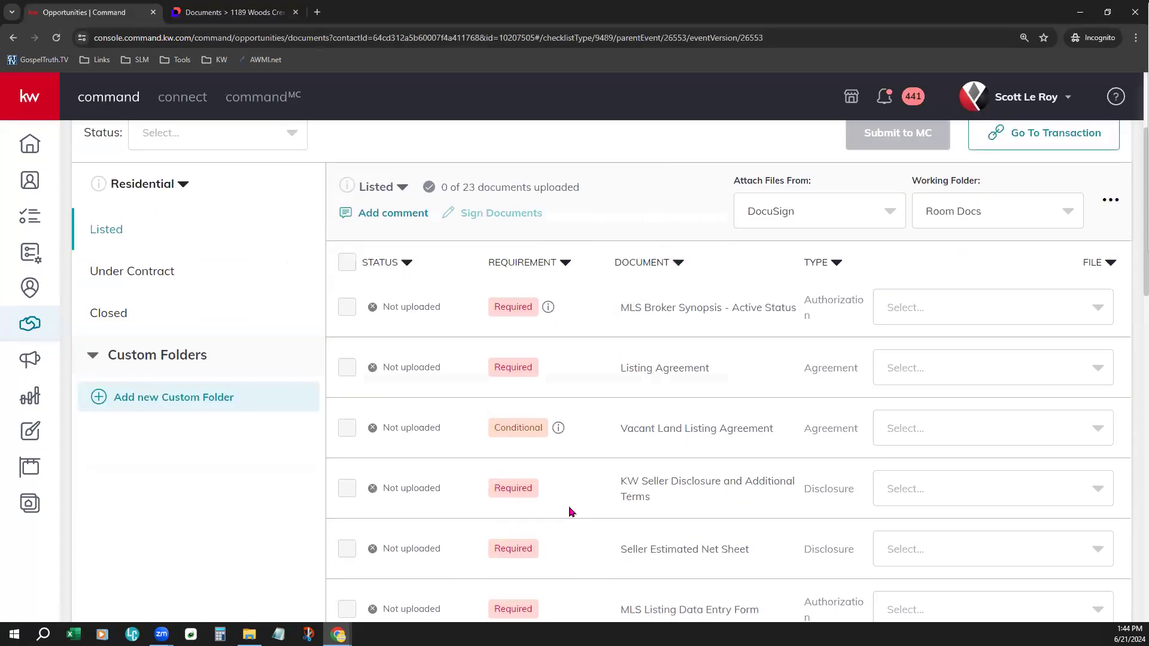
{"action": "scroll", "coordinate": [562, 490], "scroll_direction": "down", "scroll_amount": 7}
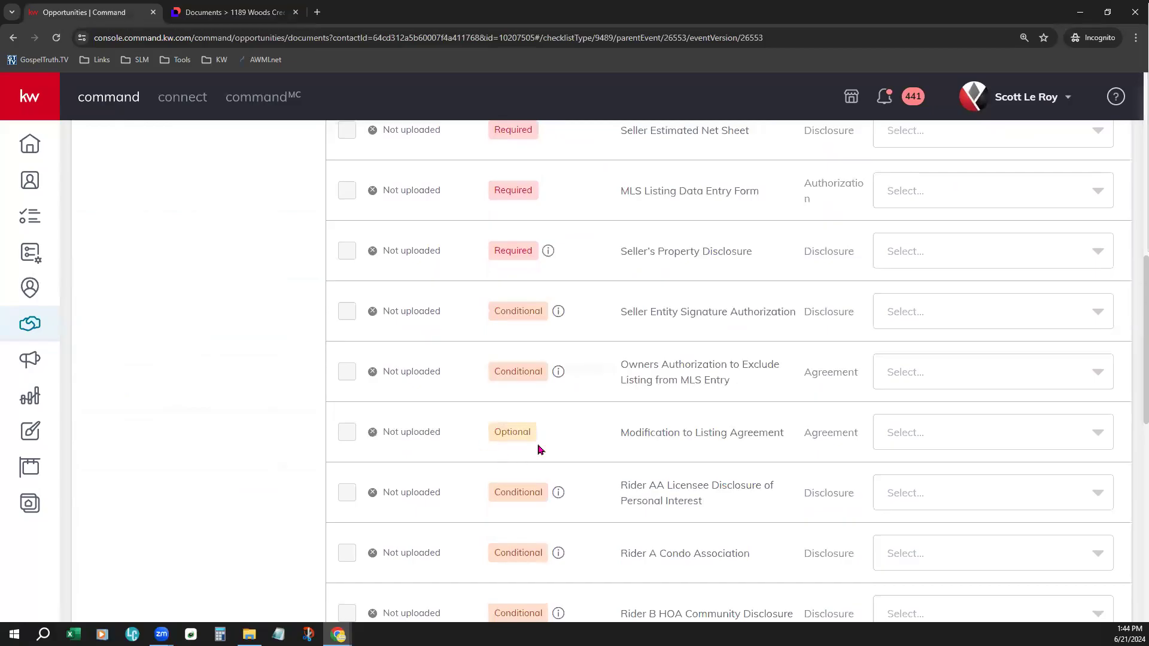
{"action": "scroll", "coordinate": [585, 491], "scroll_direction": "up", "scroll_amount": 6}
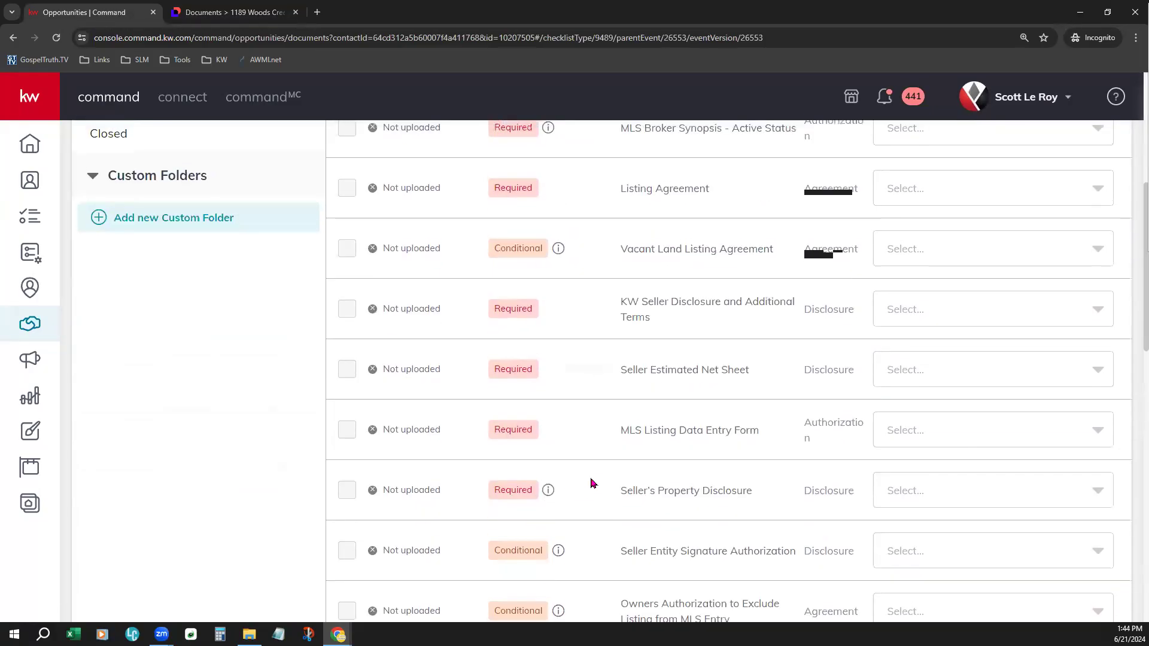
{"action": "scroll", "coordinate": [589, 473], "scroll_direction": "up", "scroll_amount": 4}
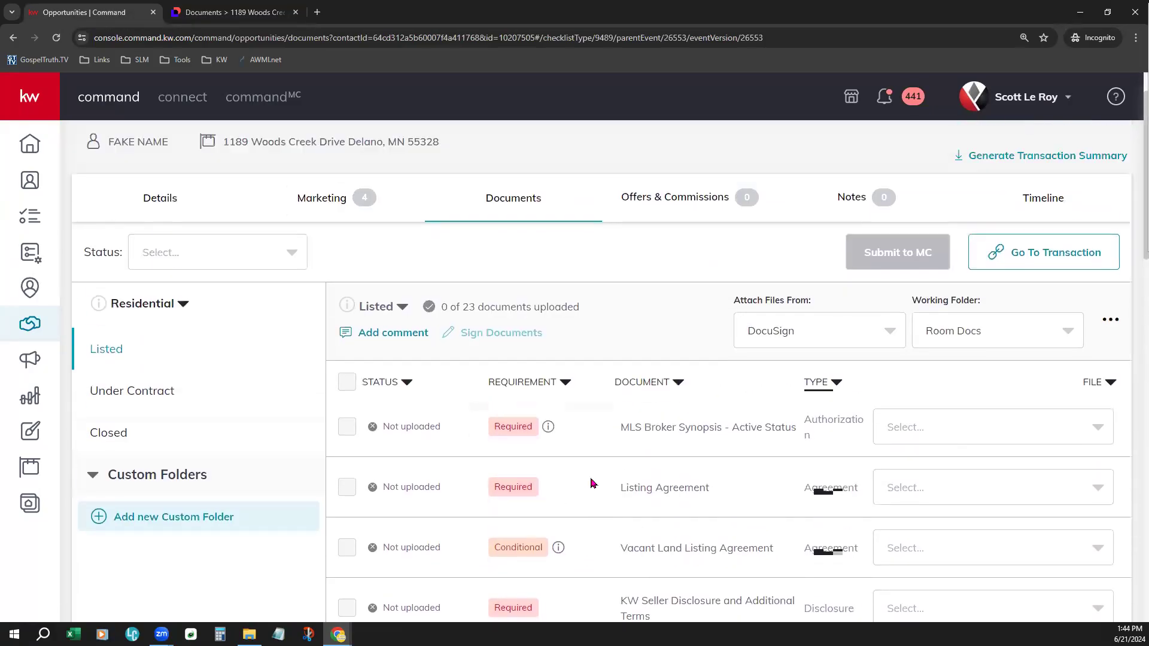
- Sort the Listed document checklist by requirement and review the required and conditional documents
{"action": "left_click", "coordinate": [563, 442]}
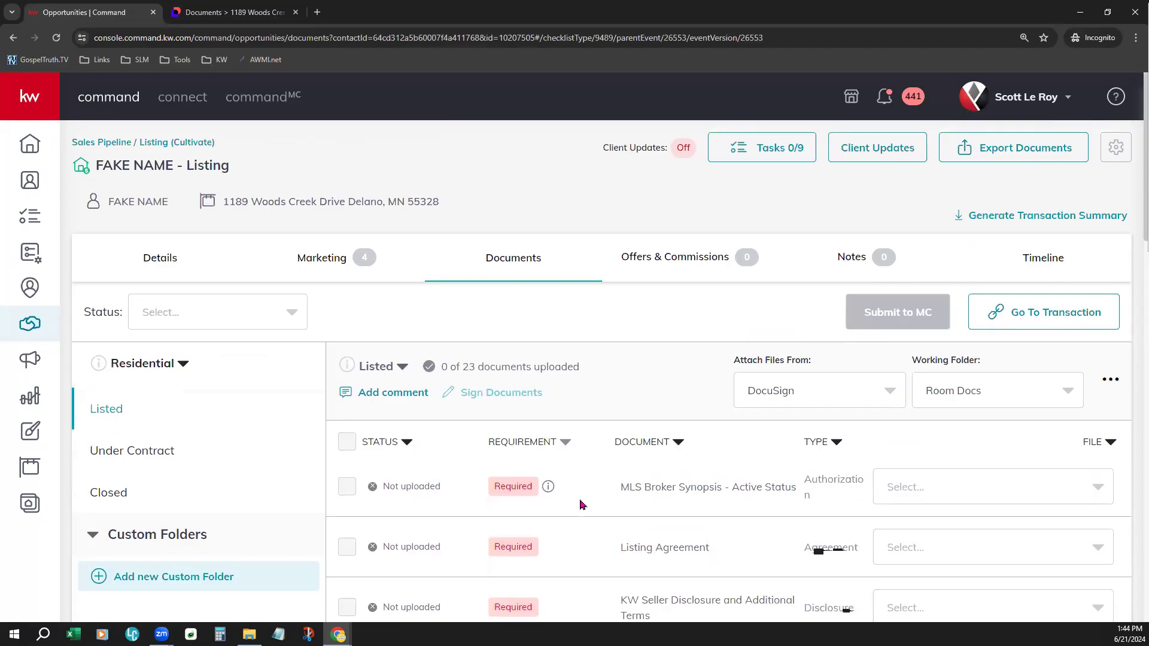
{"action": "scroll", "coordinate": [575, 456], "scroll_direction": "down", "scroll_amount": 5}
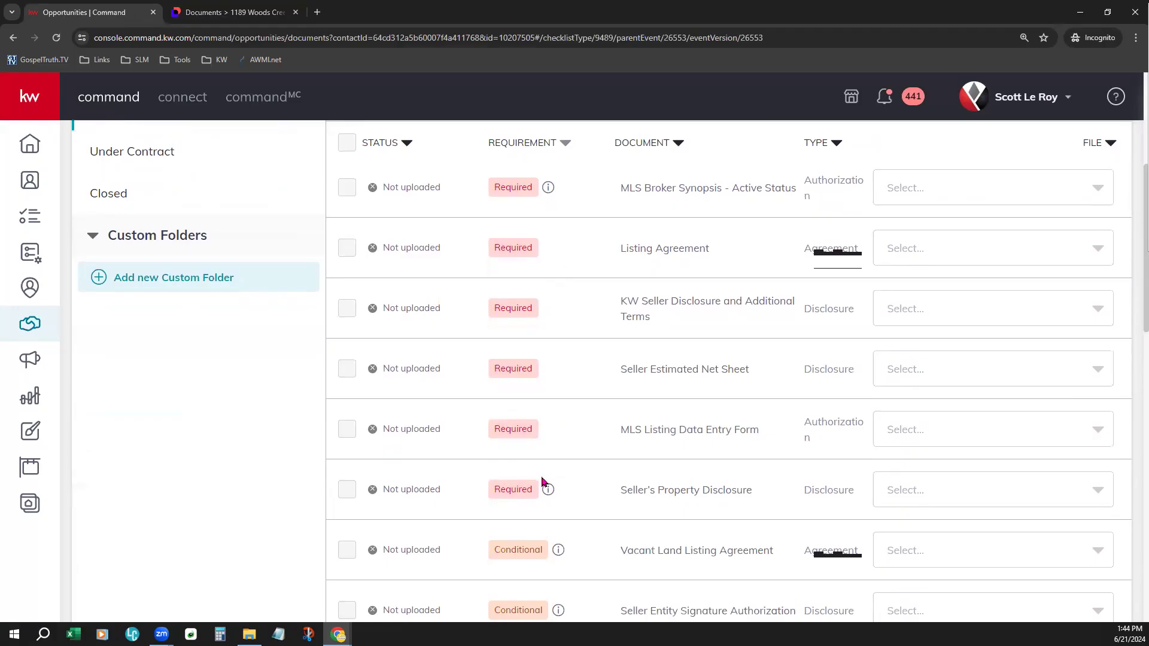
{"action": "scroll", "coordinate": [595, 520], "scroll_direction": "down", "scroll_amount": 5}
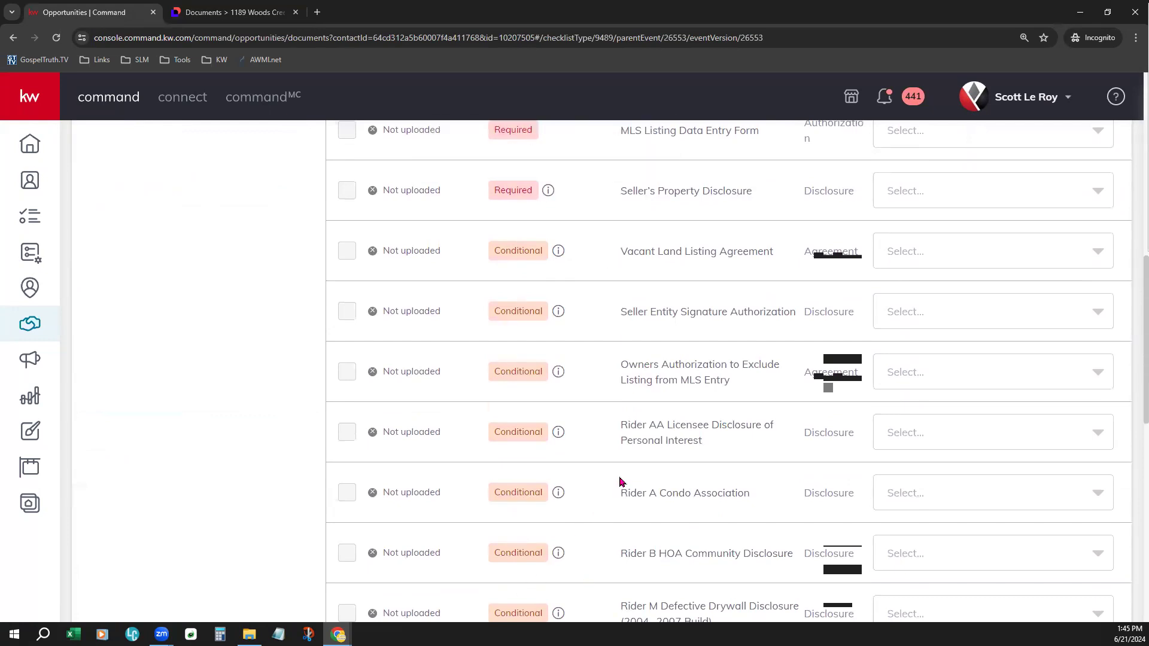
{"action": "scroll", "coordinate": [620, 482], "scroll_direction": "up", "scroll_amount": 9}
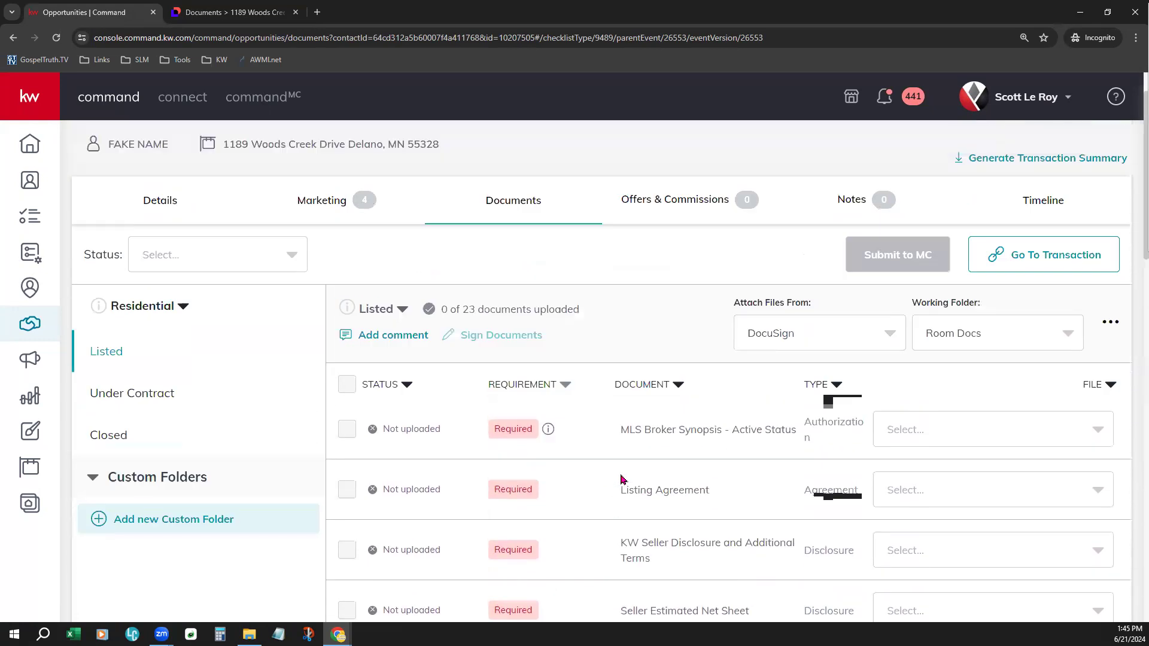
{"action": "scroll", "coordinate": [620, 479], "scroll_direction": "up", "scroll_amount": 1}
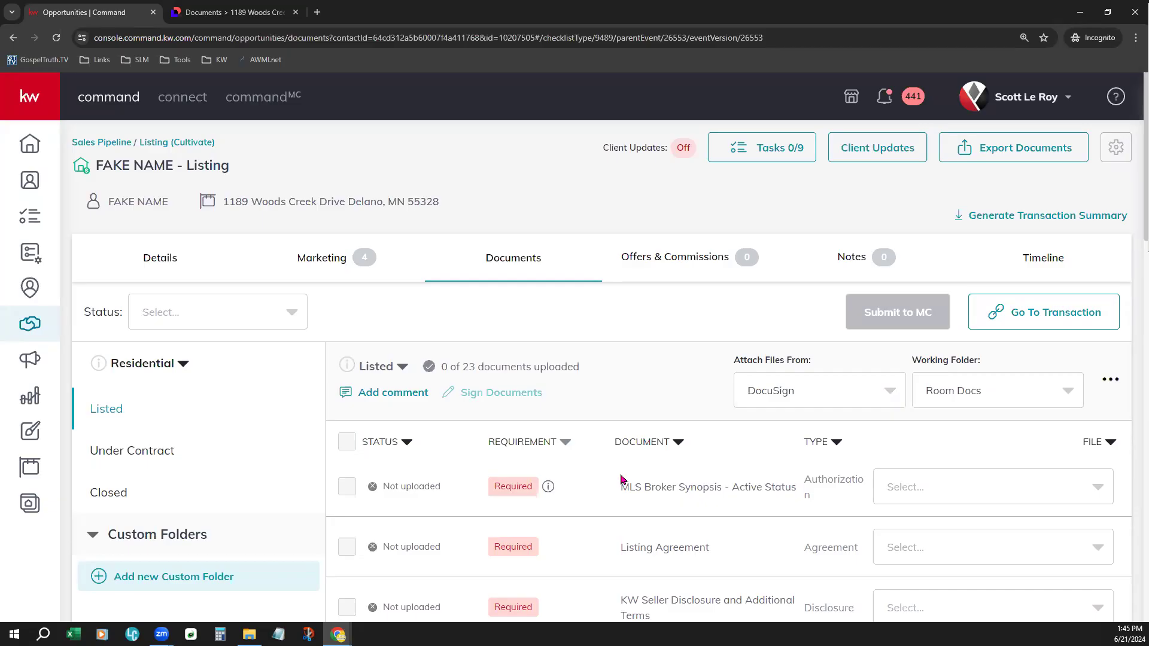
- Switch to DocuSign Rooms and add KWCR Seller Disclosure and Additional Terms 9.21 and Residential Listing Form from the 1 - Traditional Listing packet
{"action": "left_click", "coordinate": [252, 14]}
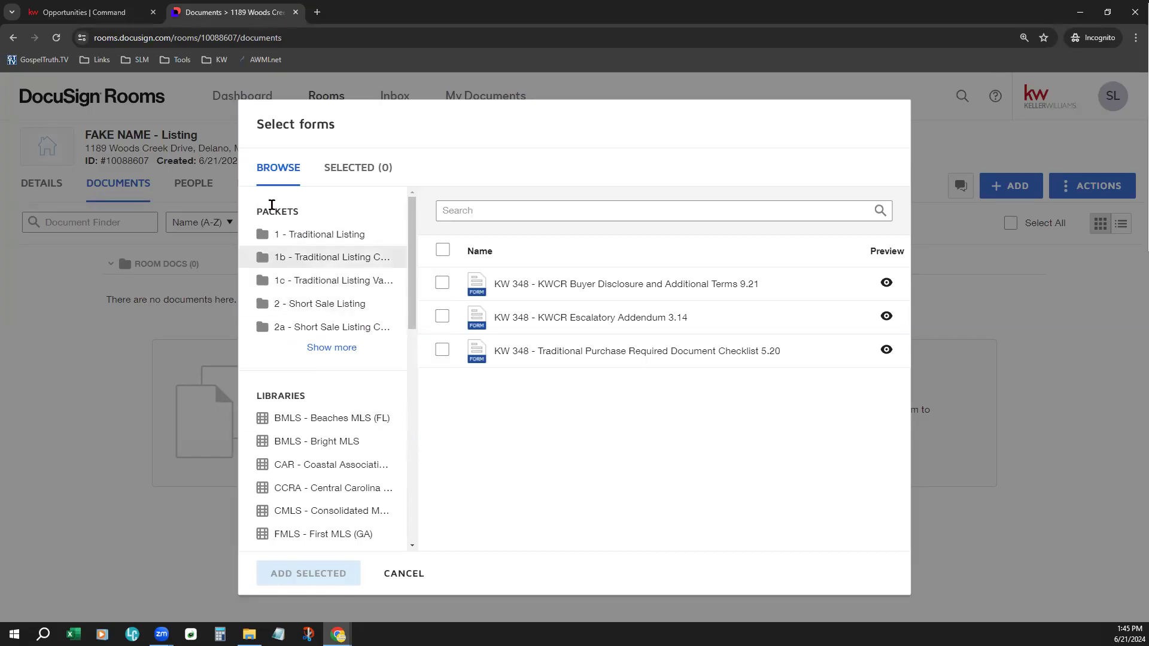
{"action": "left_click_drag", "start_coordinate": [261, 209], "coordinate": [308, 215]}
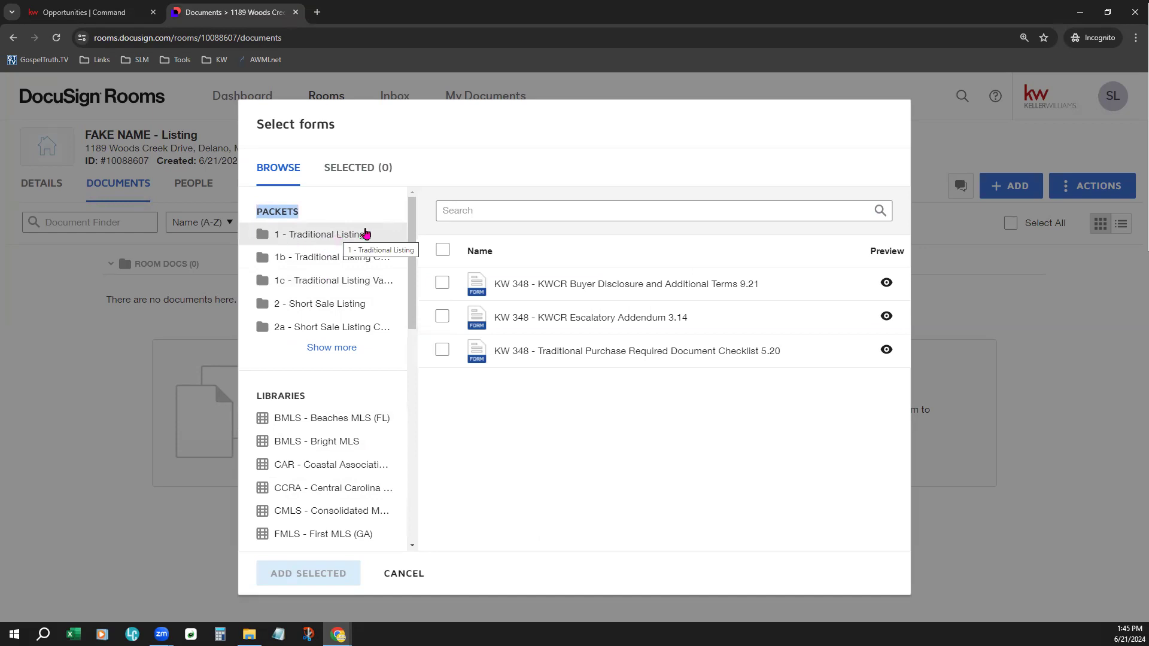
{"action": "left_click", "coordinate": [332, 235]}
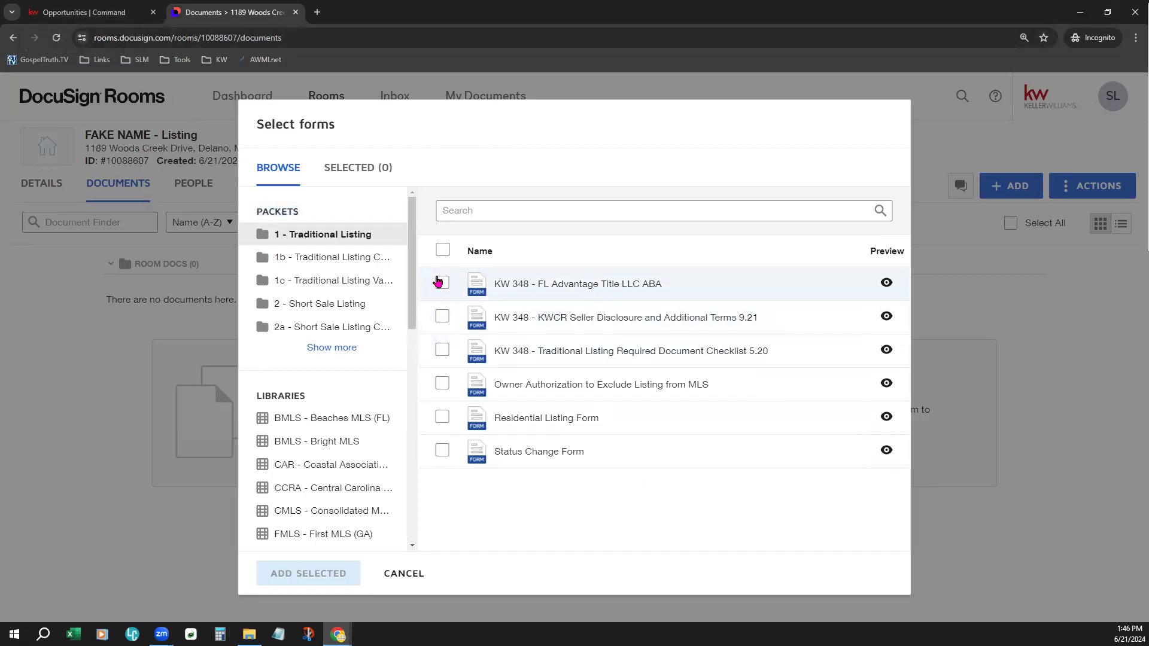
{"action": "left_click", "coordinate": [442, 284]}
{"action": "left_click", "coordinate": [442, 317]}
{"action": "left_click", "coordinate": [442, 350]}
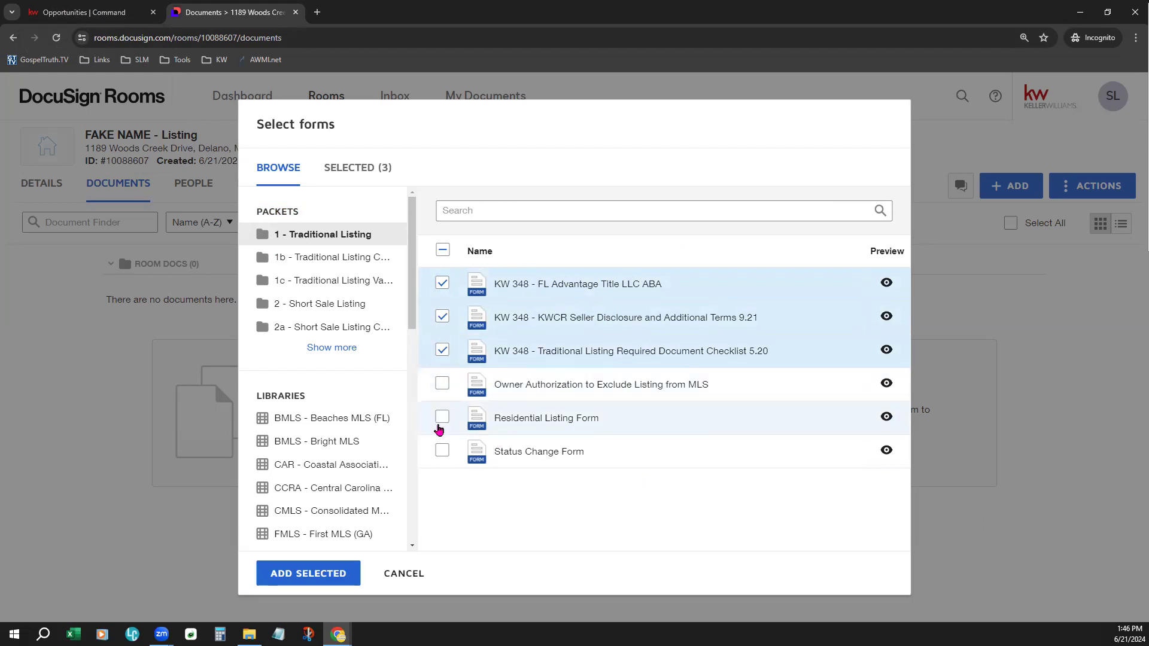
{"action": "left_click", "coordinate": [444, 414]}
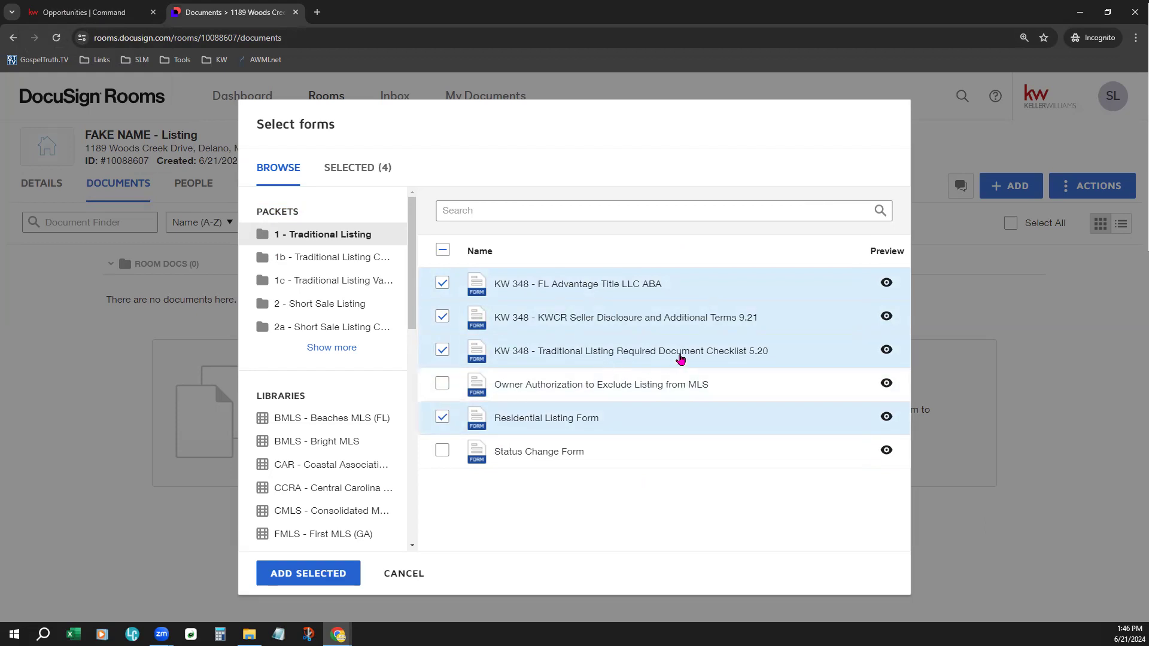
{"action": "left_click", "coordinate": [442, 351]}
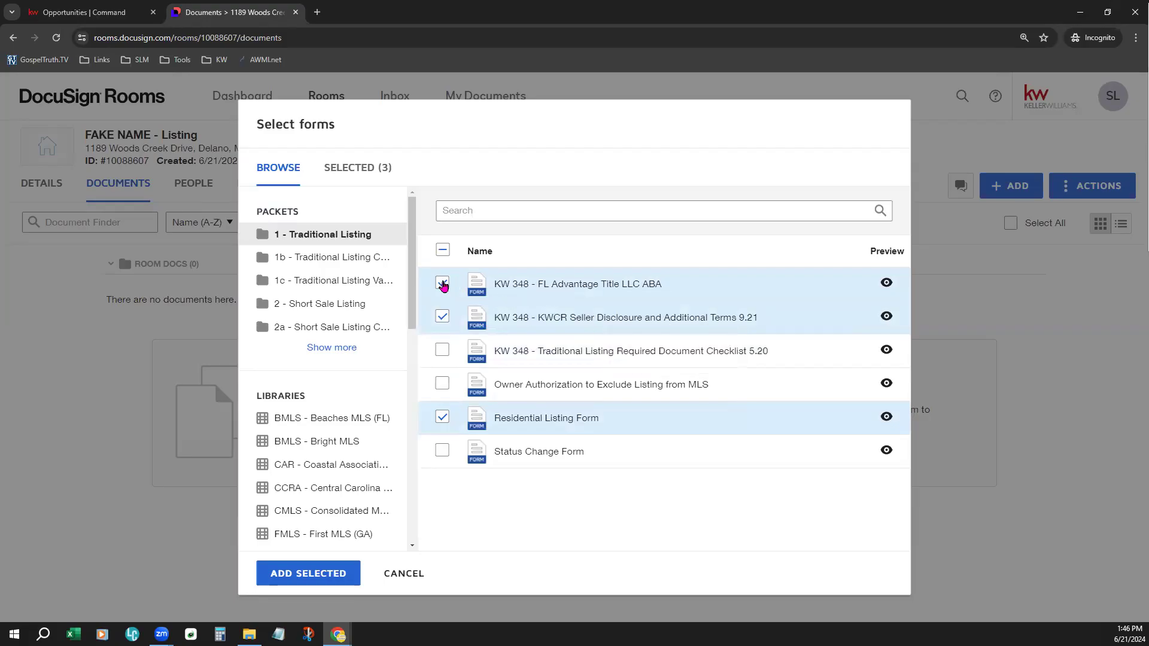
{"action": "left_click", "coordinate": [442, 284]}
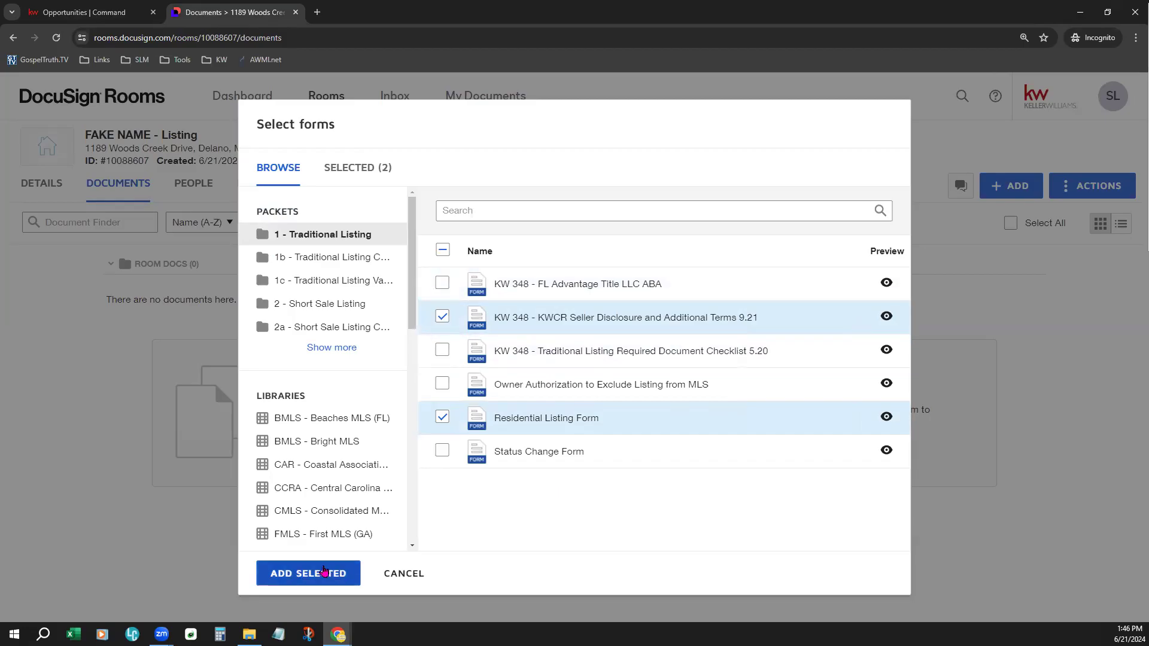
{"action": "left_click", "coordinate": [323, 572]}
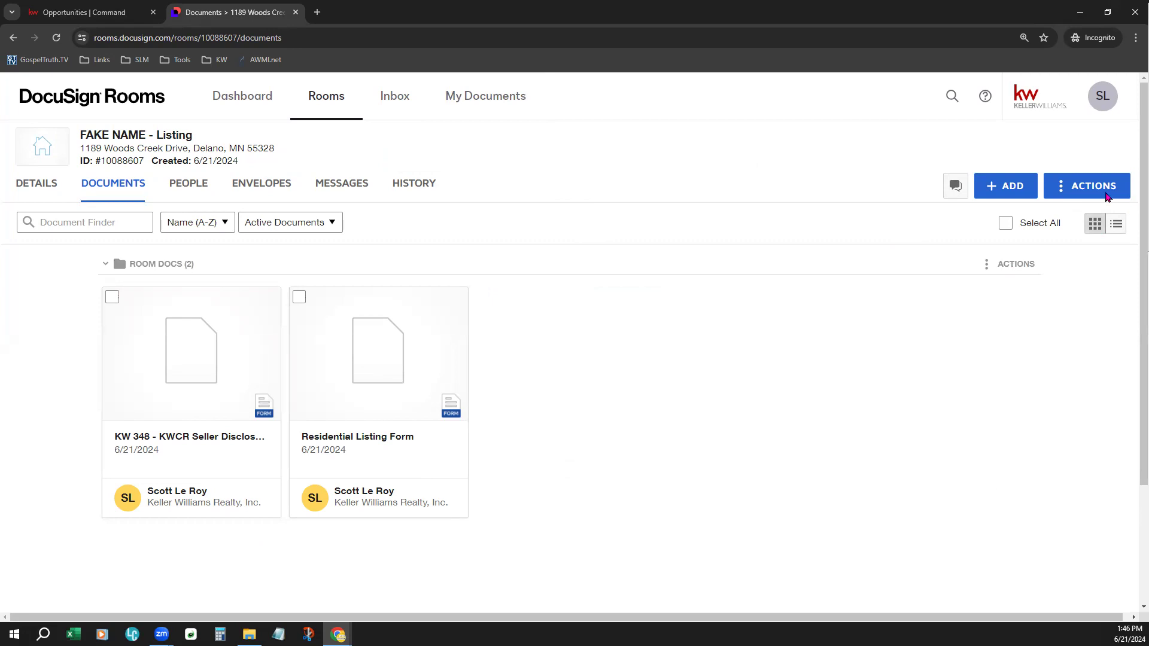
- View the room documents as a list, restore the grid view, and check the available sources for adding documents
{"action": "left_click", "coordinate": [1116, 224]}
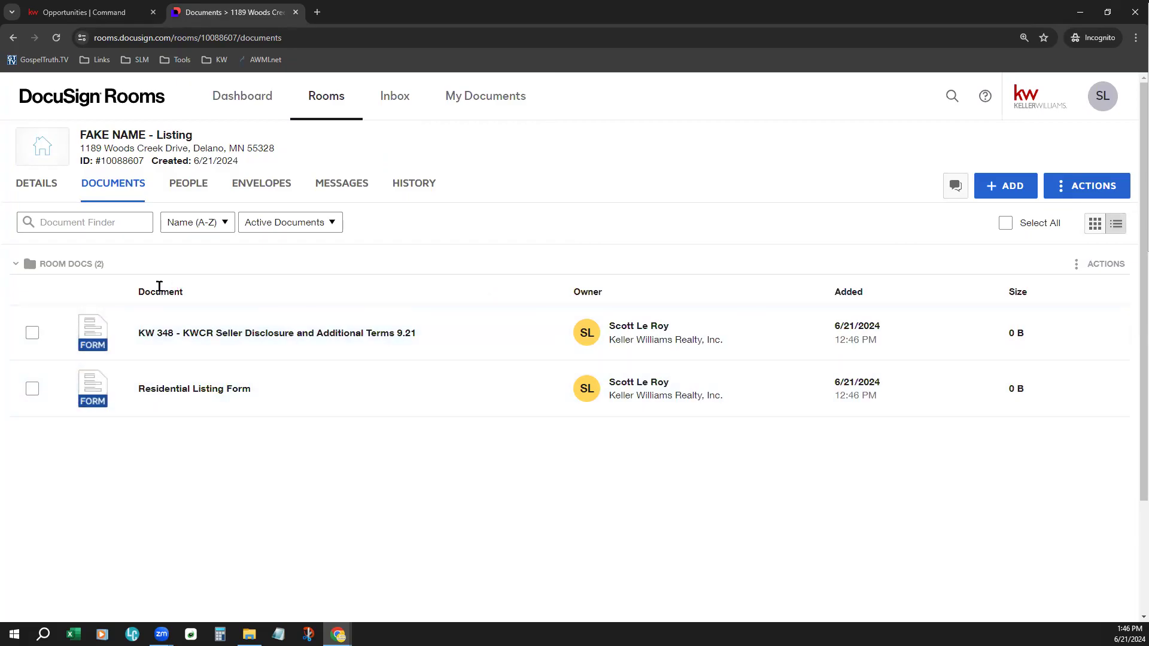
{"action": "left_click", "coordinate": [1094, 223]}
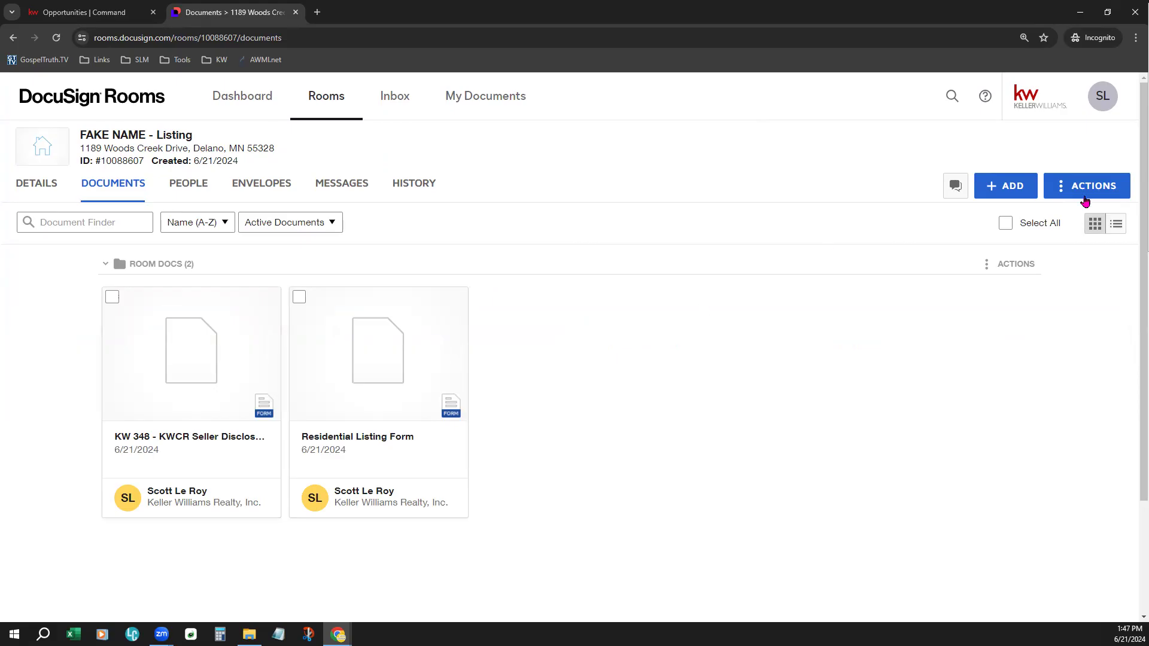
{"action": "left_click", "coordinate": [1016, 192]}
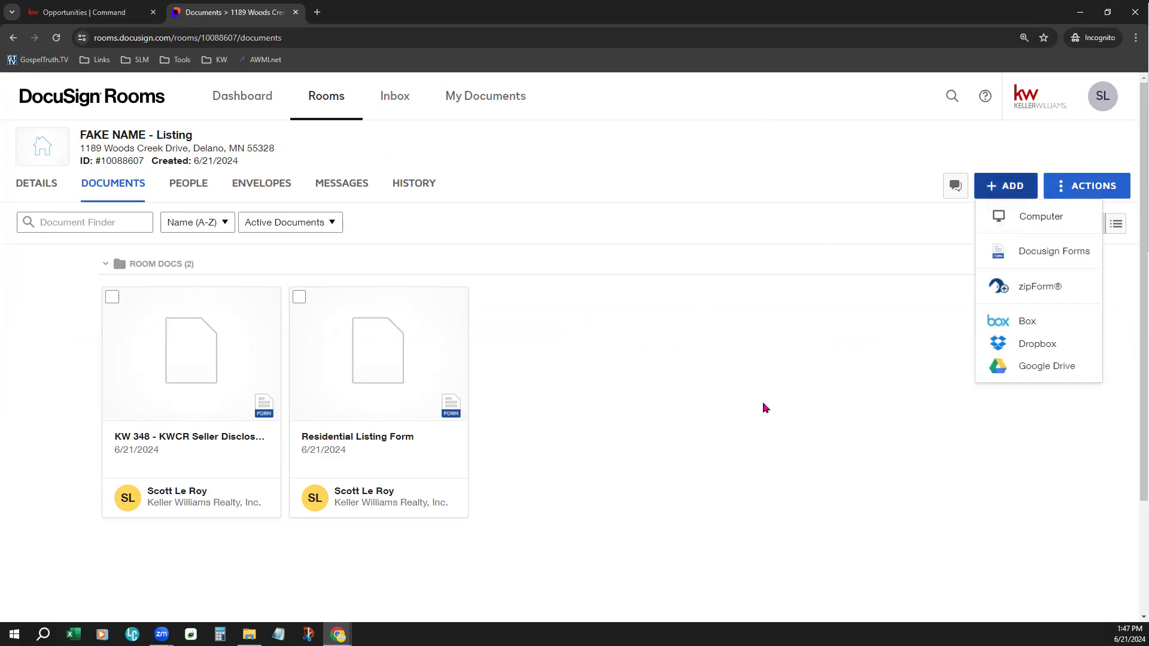
{"action": "left_click", "coordinate": [765, 408]}
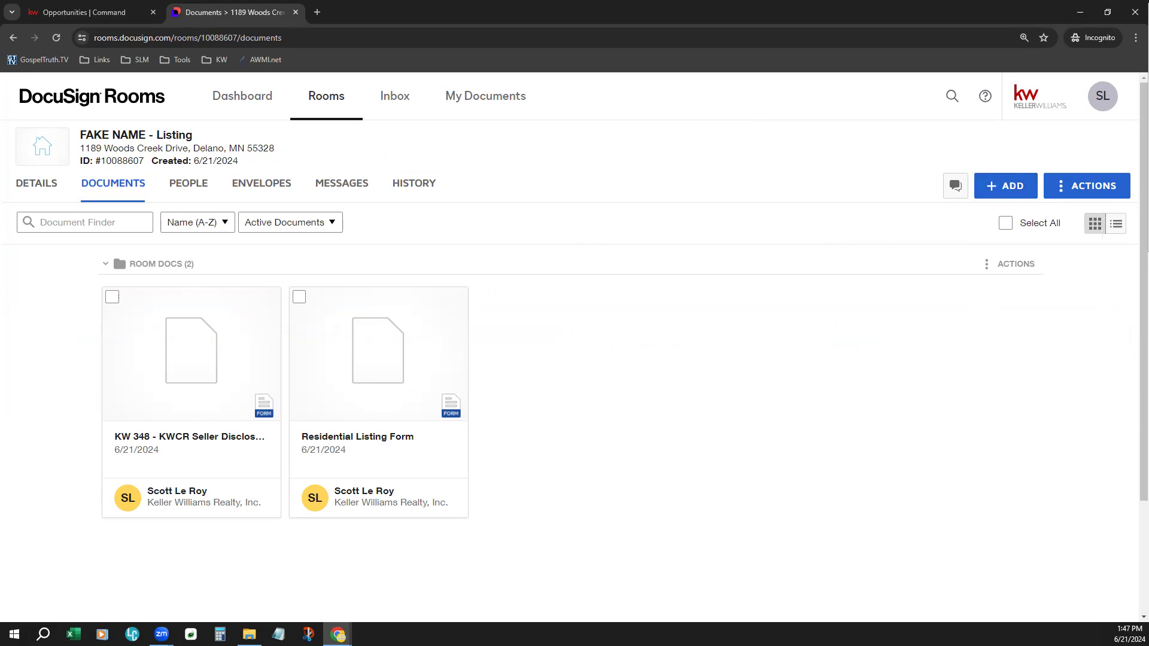
- Upload the SLM Overview PDF from the computer's Downloads folder to the room's documents
{"action": "left_click", "coordinate": [249, 634]}
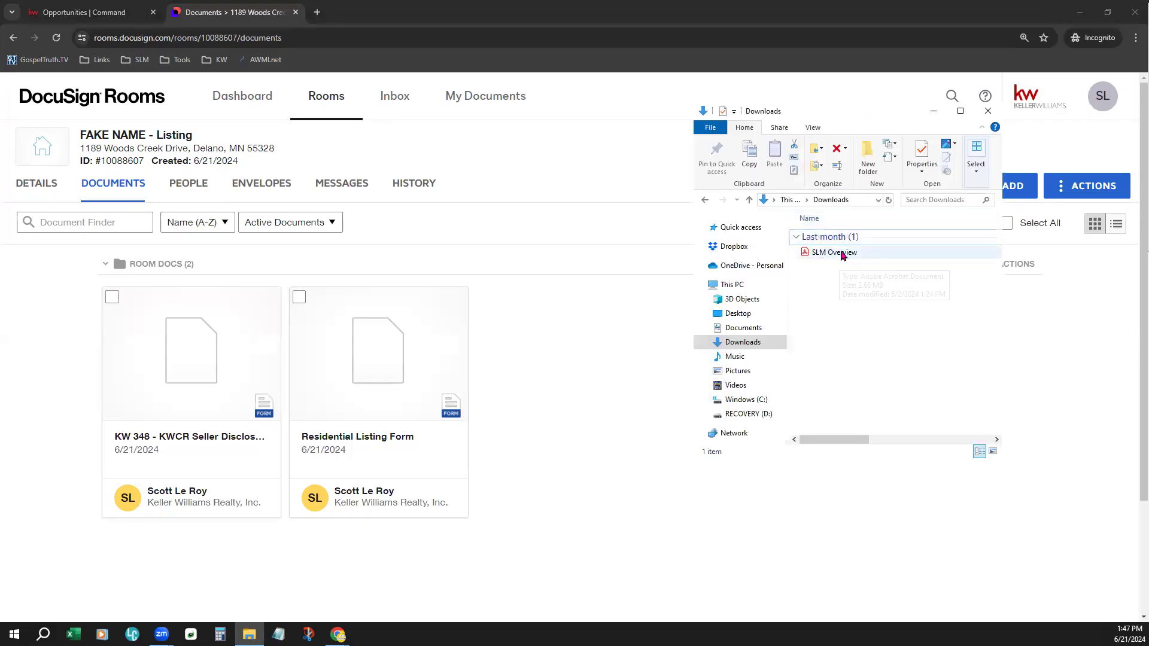
{"action": "left_click", "coordinate": [846, 257]}
{"action": "left_click_drag", "start_coordinate": [846, 261], "coordinate": [514, 430]}
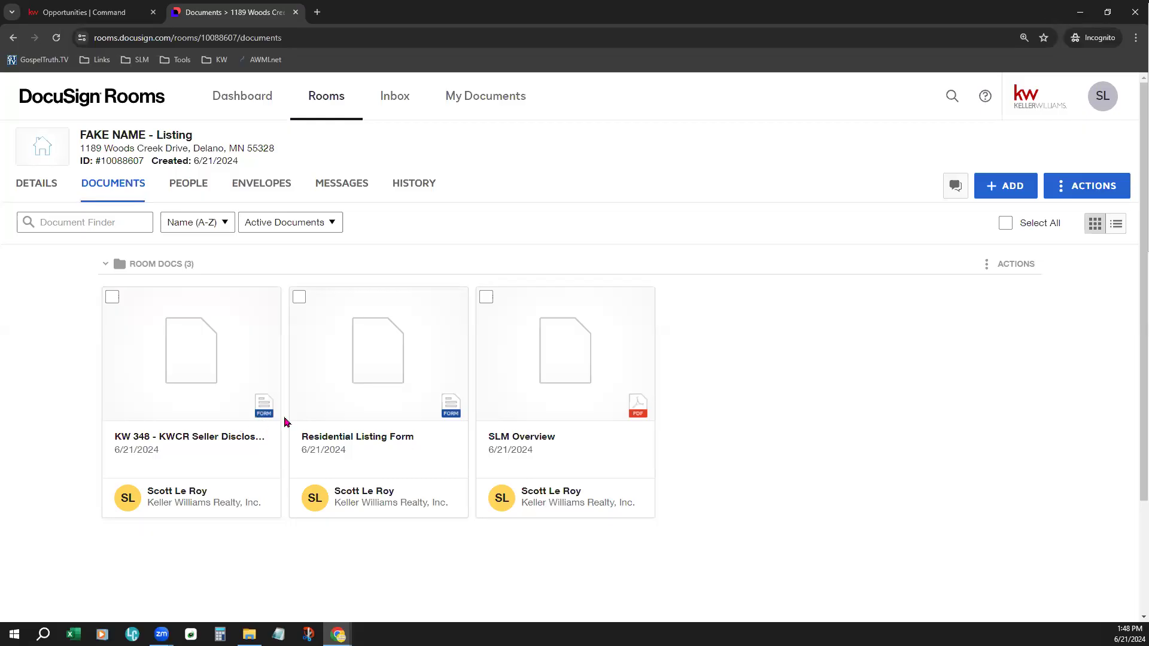
- Open the KW 348 - KWCR Seller Disclosure form and examine its seller name and property address fields
{"action": "left_click", "coordinate": [210, 384]}
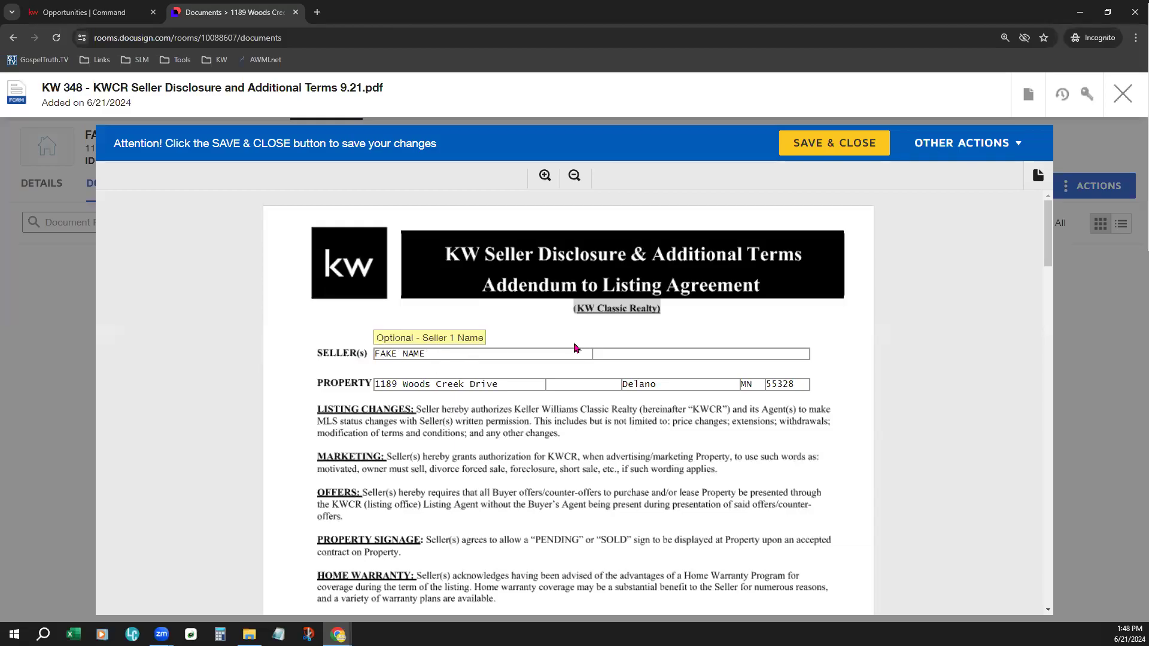
{"action": "left_click", "coordinate": [652, 354]}
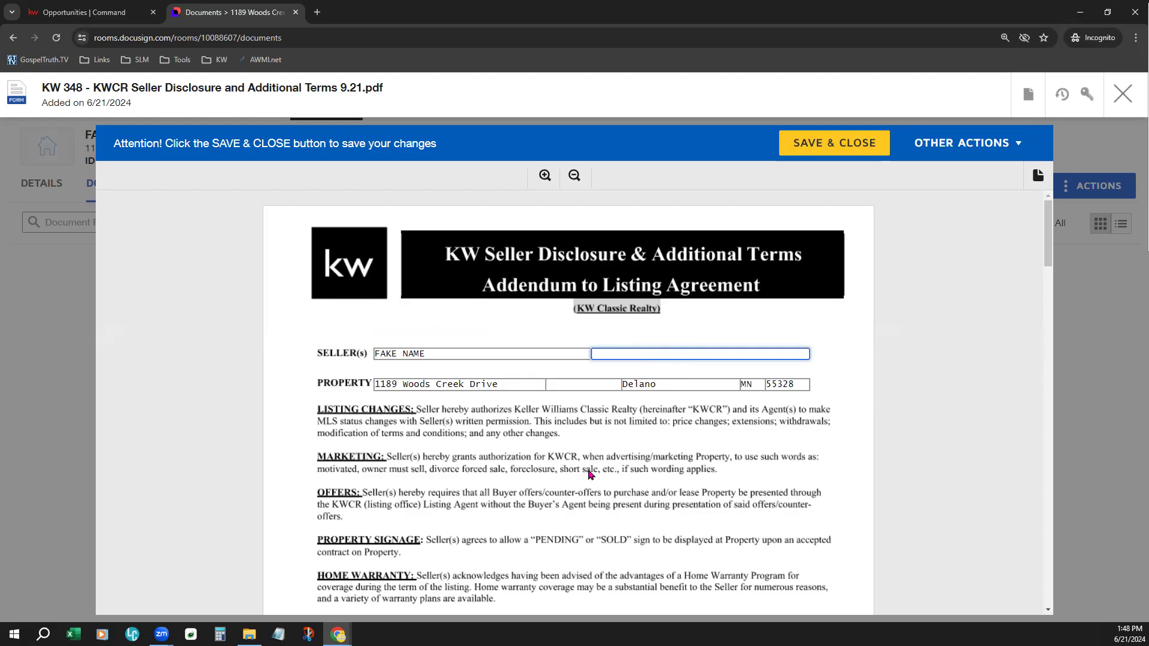
{"action": "left_click", "coordinate": [405, 383]}
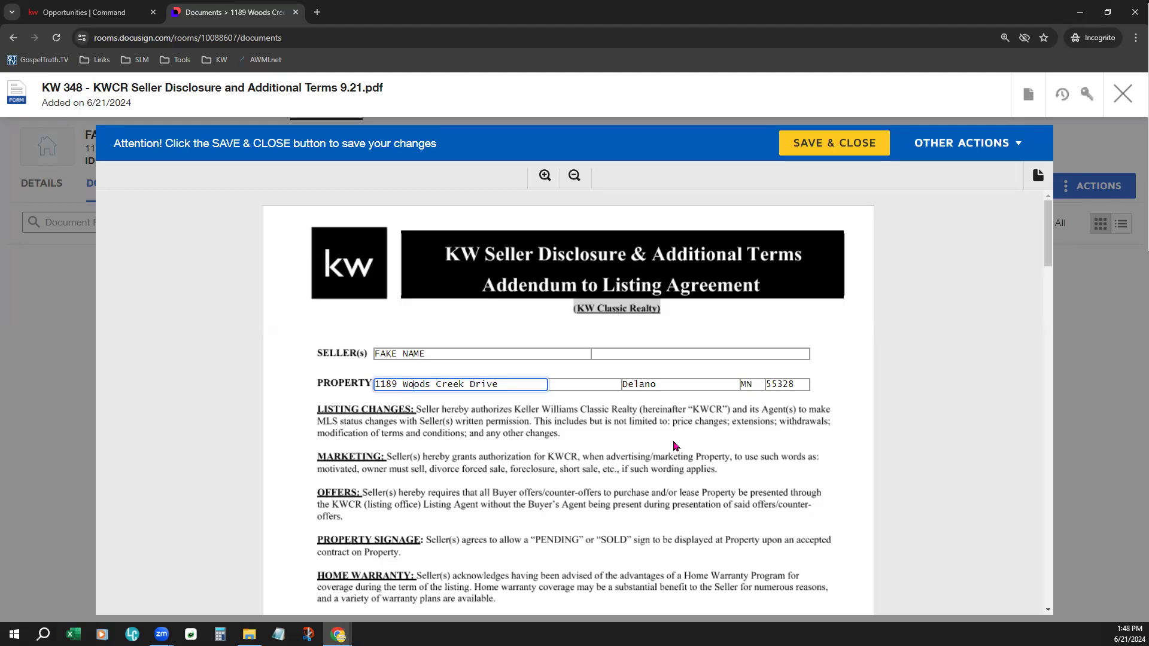
- Read through all three pages of the seller disclosure form, including its signature and initials lines, and return to the first page
{"action": "scroll", "coordinate": [674, 446], "scroll_direction": "down", "scroll_amount": 8}
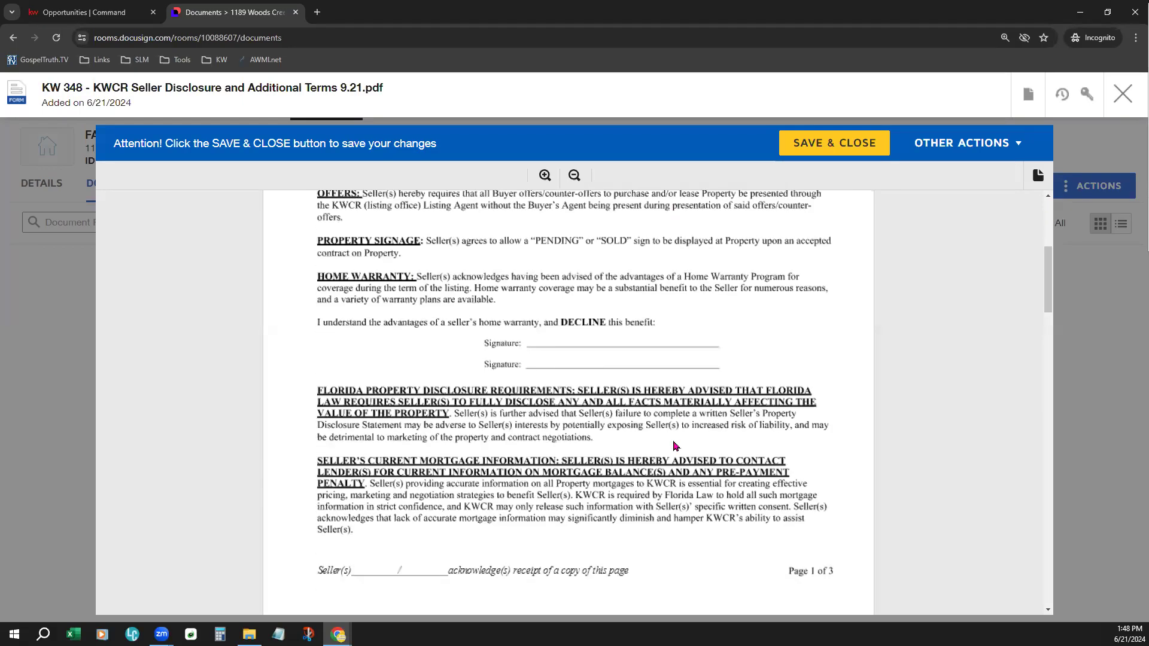
{"action": "scroll", "coordinate": [675, 446], "scroll_direction": "down", "scroll_amount": 10}
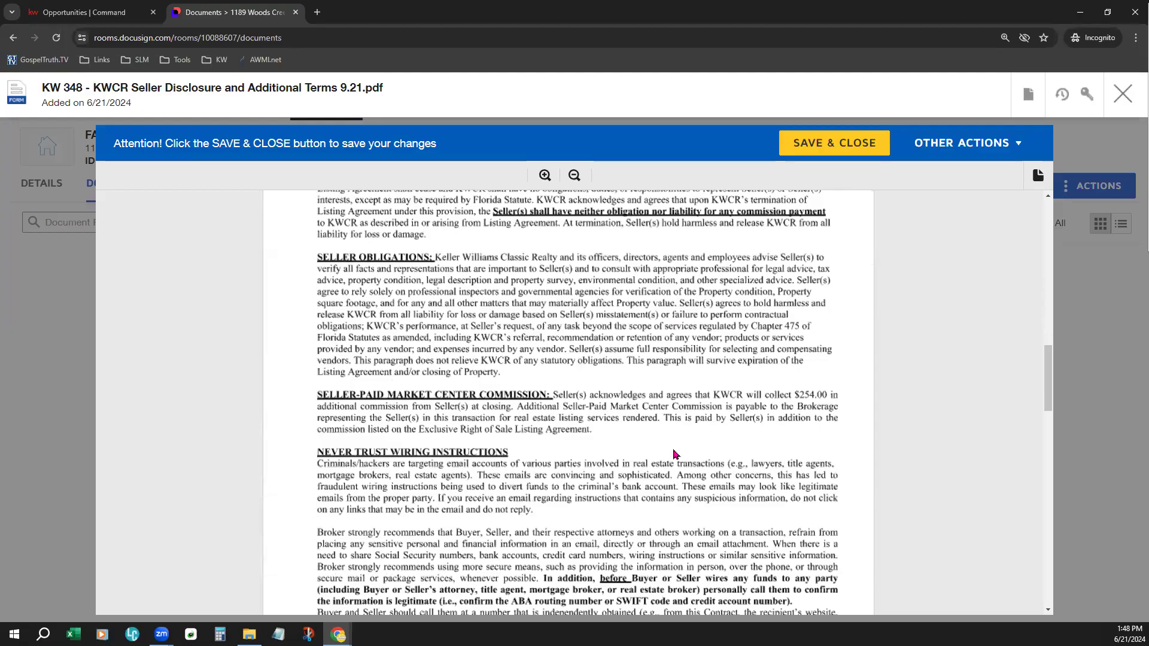
{"action": "scroll", "coordinate": [674, 453], "scroll_direction": "down", "scroll_amount": 10}
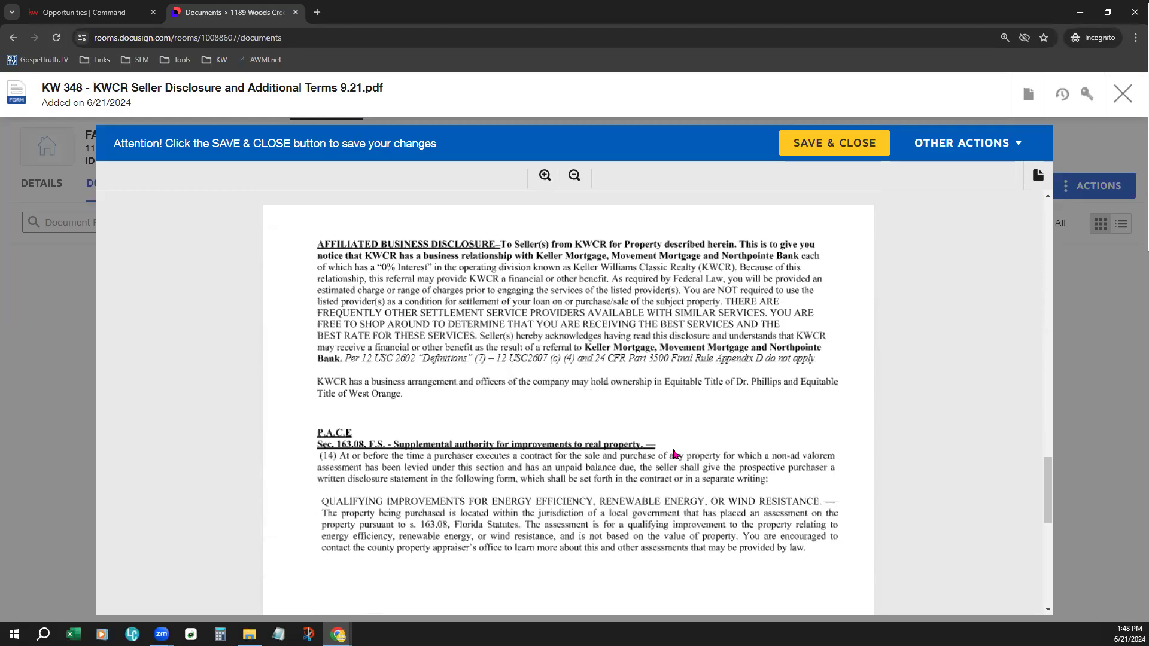
{"action": "scroll", "coordinate": [677, 459], "scroll_direction": "down", "scroll_amount": 3}
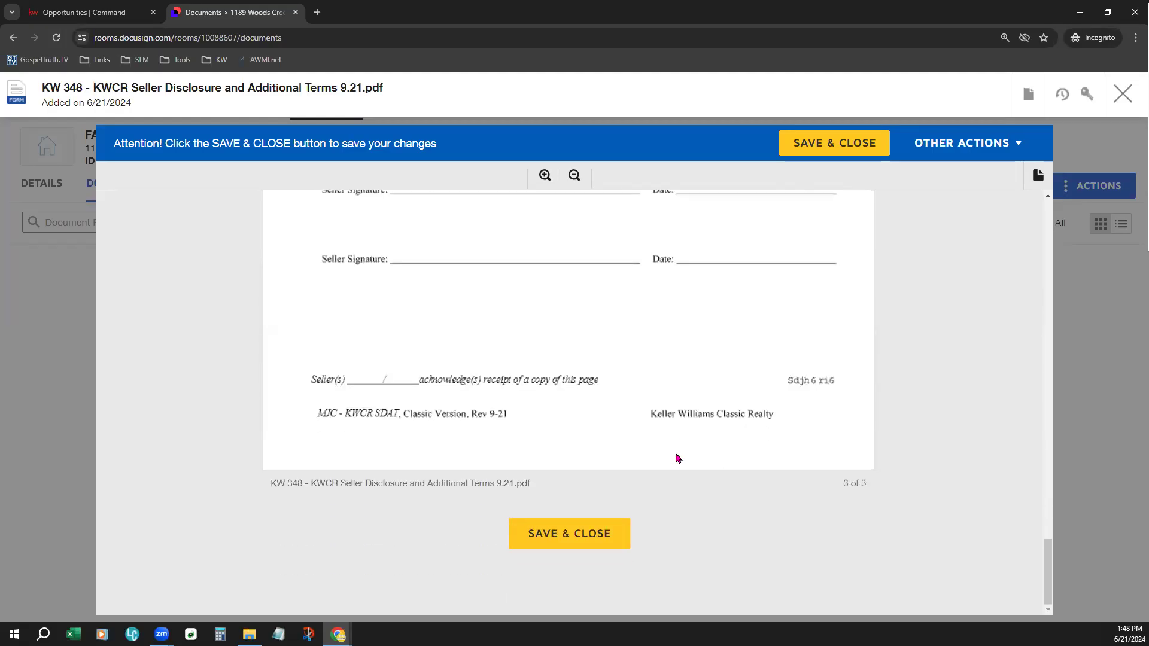
{"action": "scroll", "coordinate": [676, 458], "scroll_direction": "up", "scroll_amount": 3}
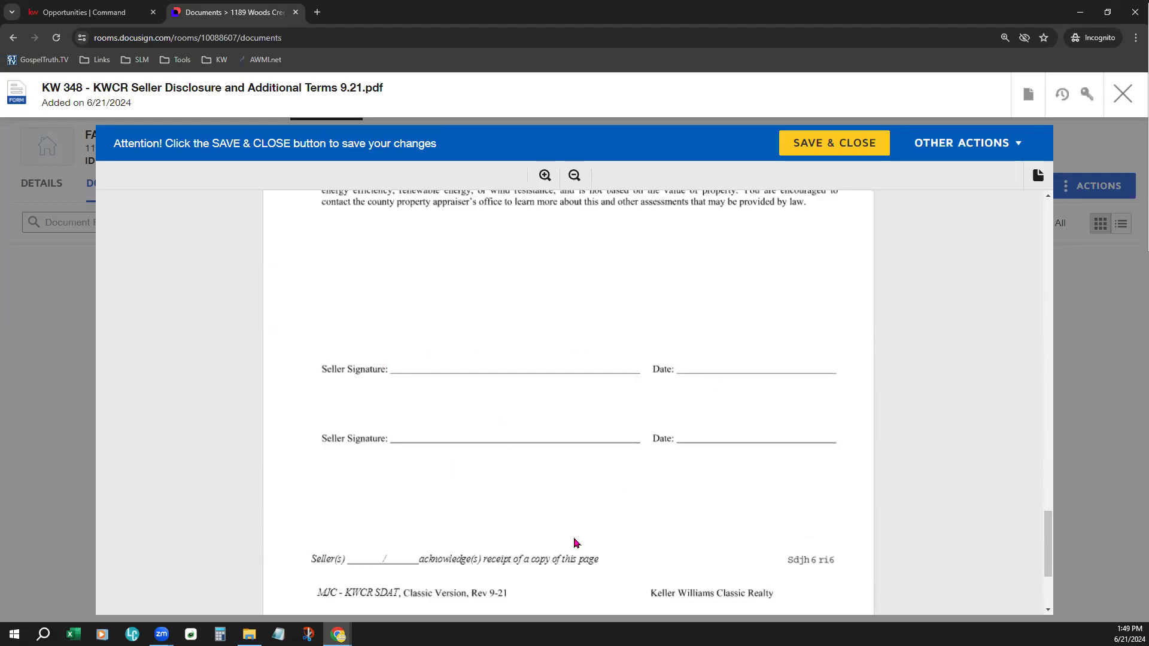
{"action": "scroll", "coordinate": [576, 543], "scroll_direction": "up", "scroll_amount": 10}
{"action": "scroll", "coordinate": [575, 542], "scroll_direction": "up", "scroll_amount": 10}
{"action": "scroll", "coordinate": [576, 543], "scroll_direction": "up", "scroll_amount": 5}
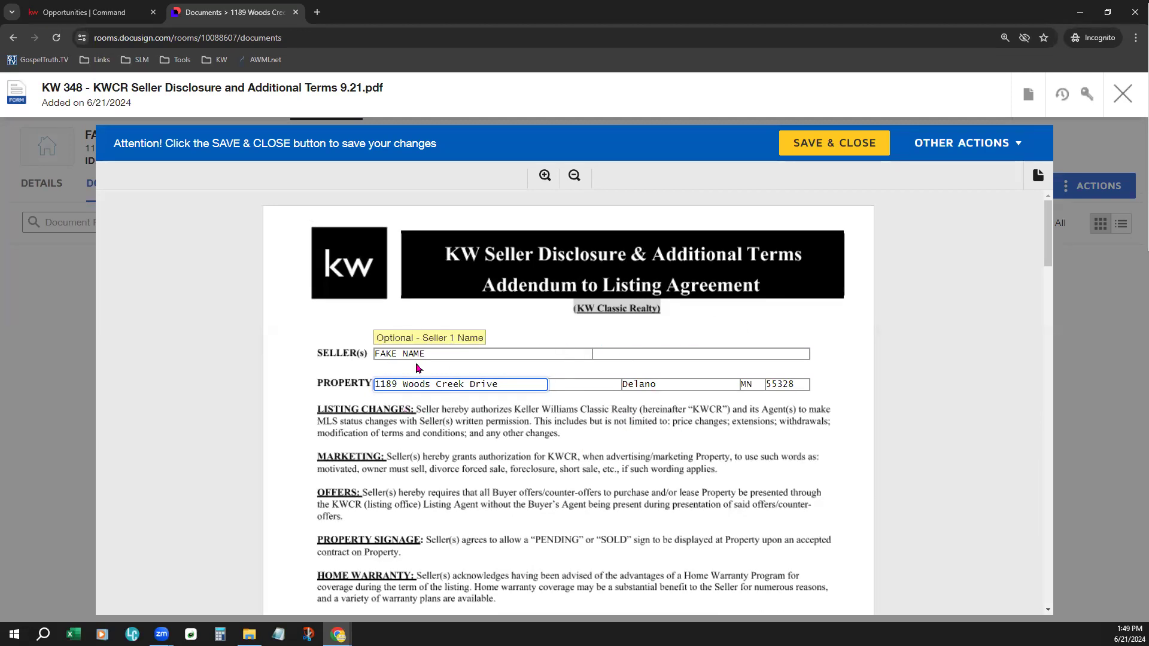
- Fill the empty second seller name field of the disclosure form with Seller Two
{"action": "left_click", "coordinate": [450, 352]}
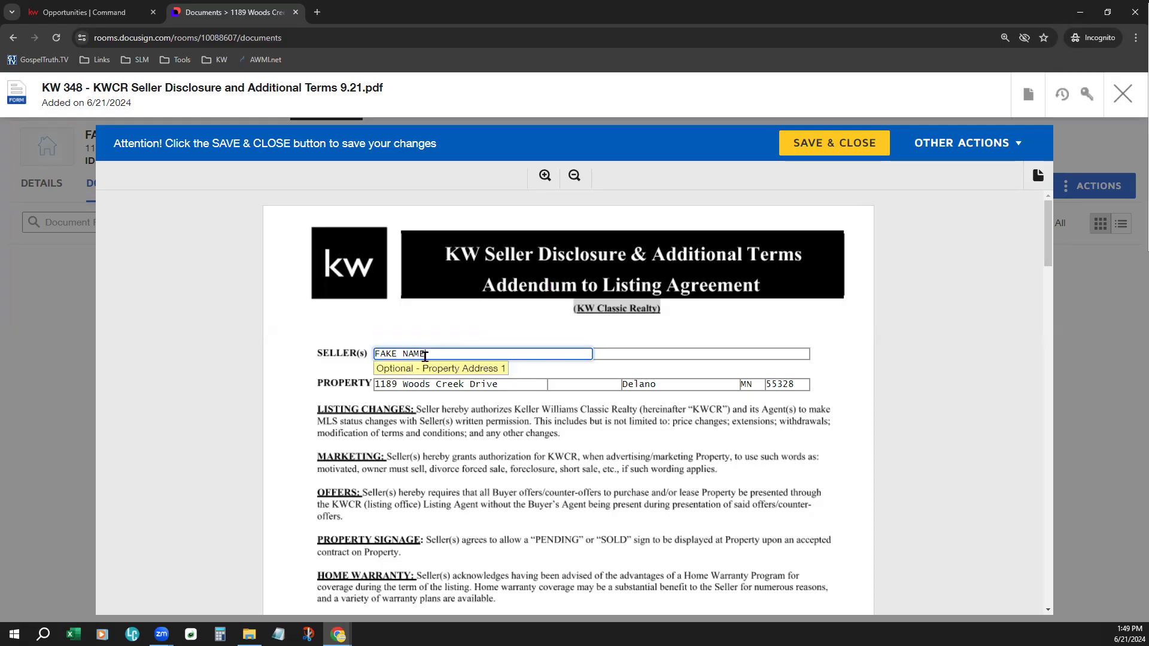
{"action": "left_click", "coordinate": [619, 357]}
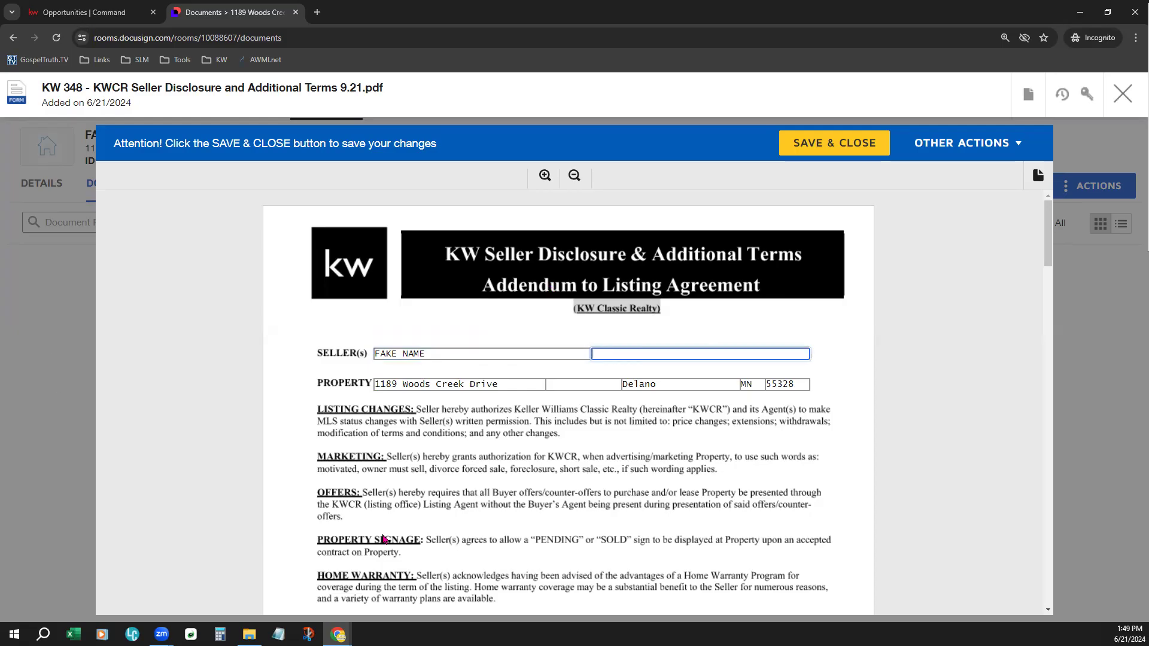
{"action": "left_click", "coordinate": [542, 358]}
{"action": "left_click", "coordinate": [602, 355]}
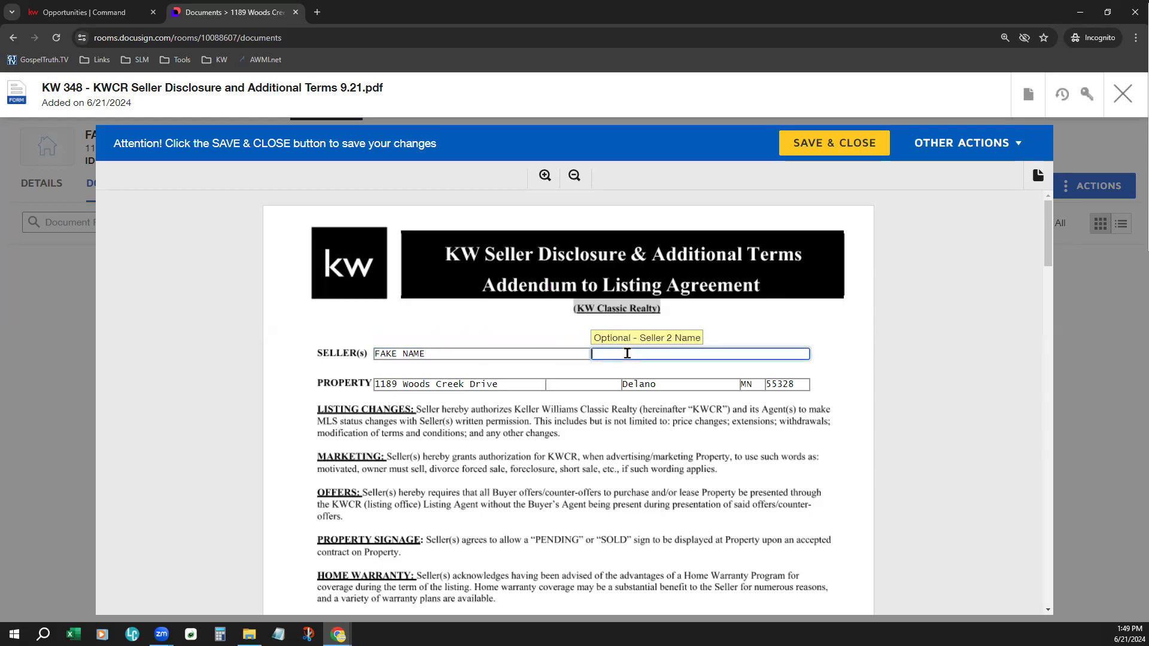
{"action": "type", "text": "Seller Two"}
{"action": "left_click", "coordinate": [633, 410]}
- Replace the property city with Somewhere and save the disclosure form, reopening it once to check the saved entries
{"action": "left_click_drag", "start_coordinate": [657, 385], "coordinate": [622, 386]}
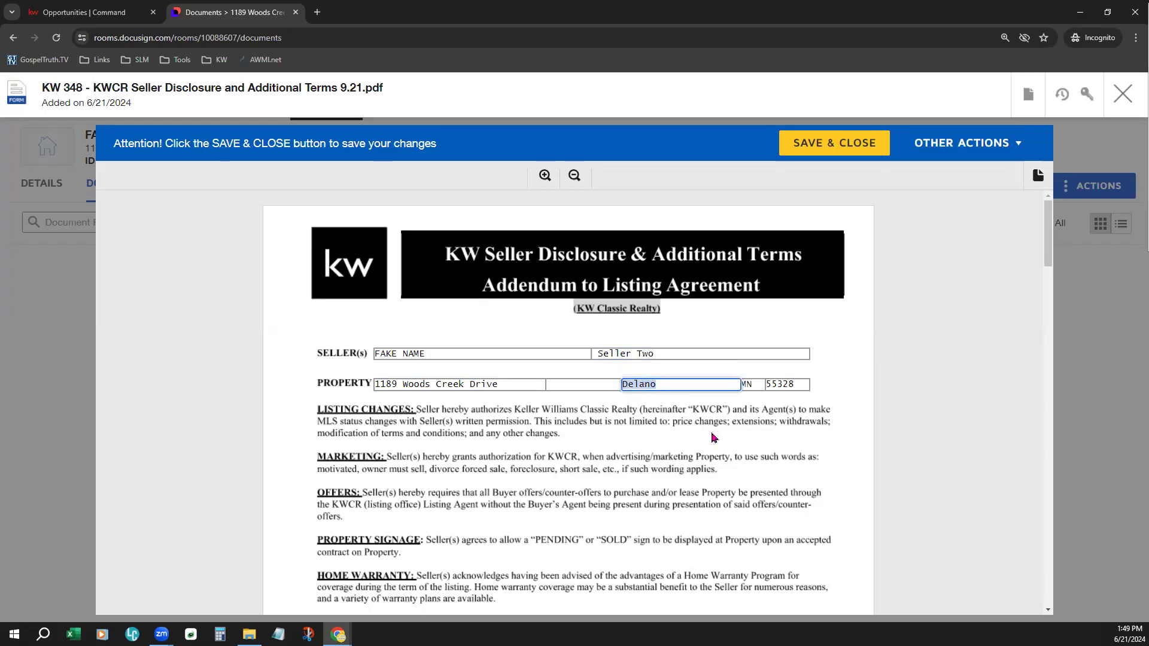
{"action": "type", "text": "Somewher"}
{"action": "left_click", "coordinate": [714, 438]}
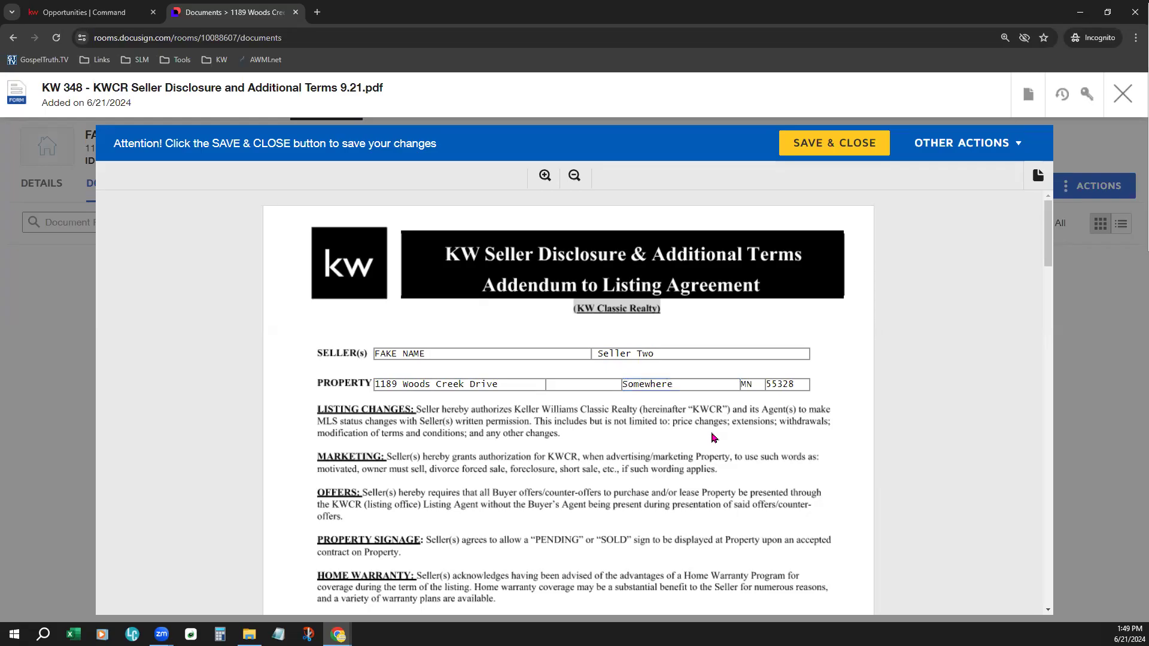
{"action": "left_click", "coordinate": [814, 149]}
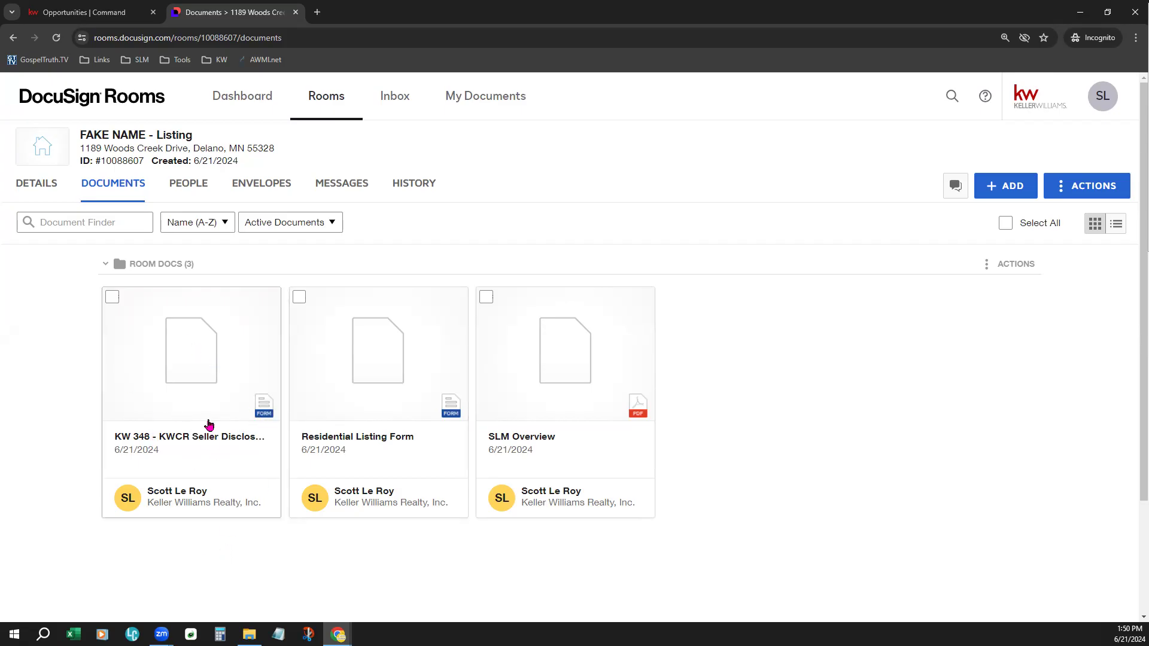
{"action": "left_click", "coordinate": [210, 422]}
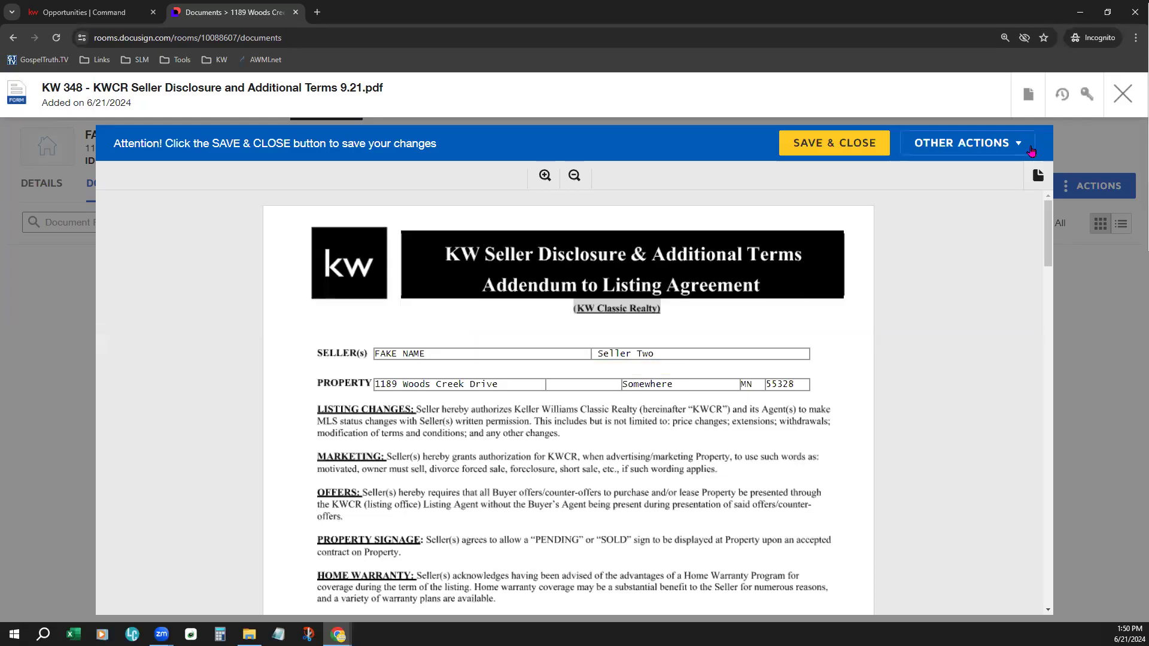
{"action": "left_click", "coordinate": [862, 144]}
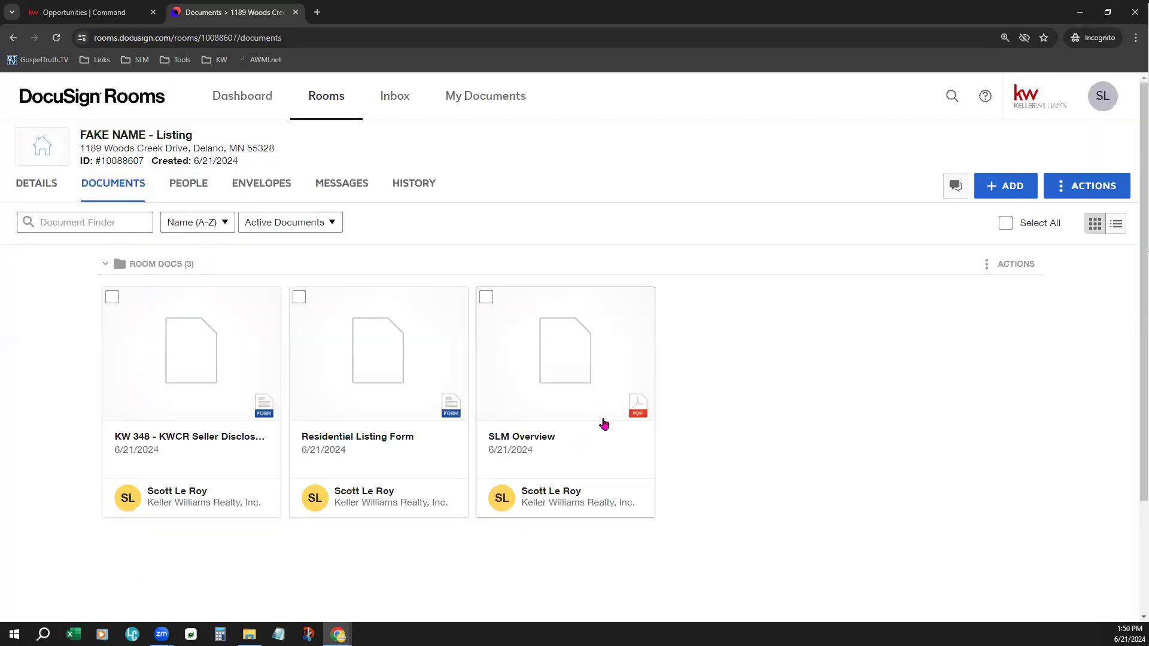
- Switch to File Explorer and add the SLM Overview PDF from the Downloads folder to the room documents directly from its window
{"action": "left_click", "coordinate": [248, 634]}
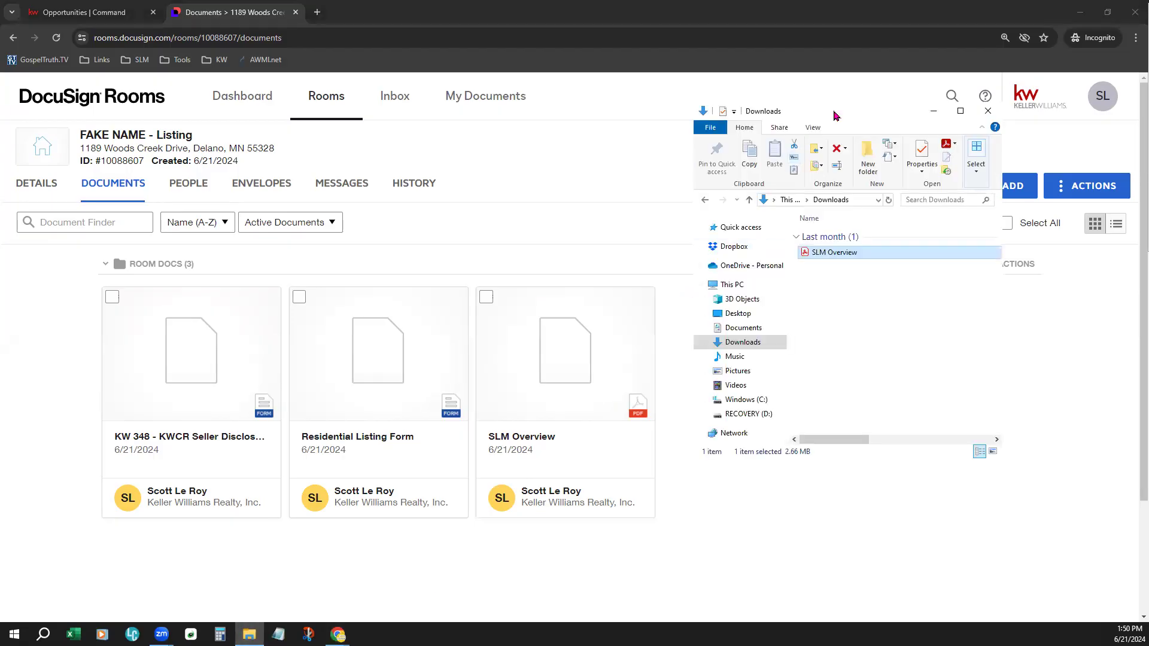
{"action": "left_click_drag", "start_coordinate": [835, 115], "coordinate": [471, 154]}
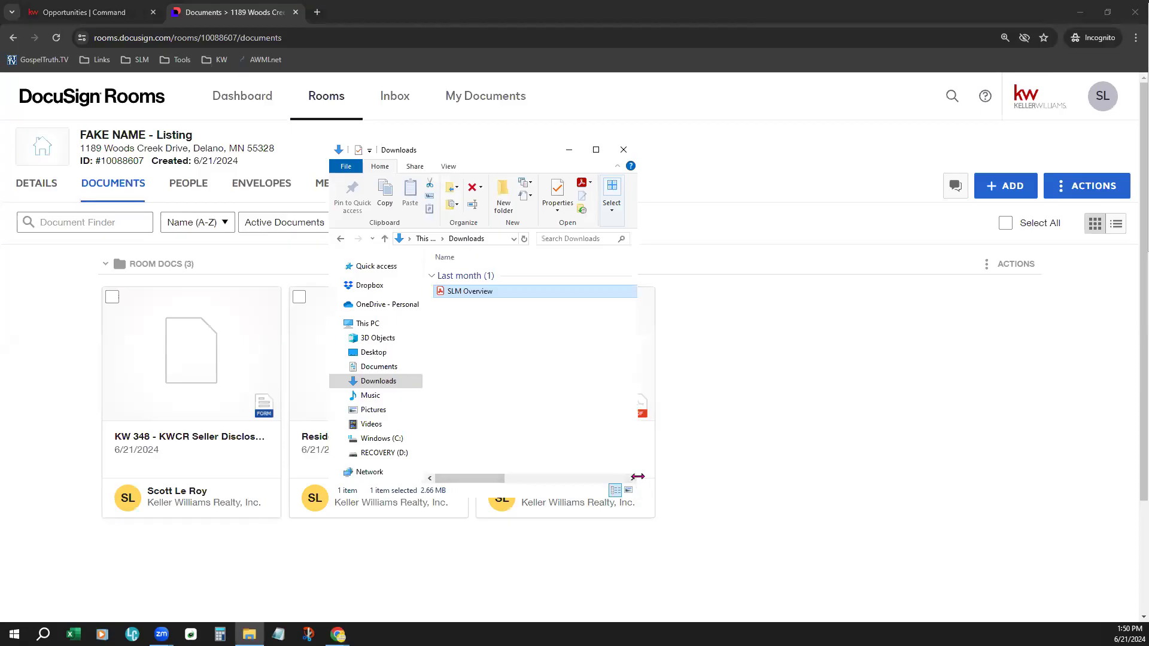
{"action": "left_click_drag", "start_coordinate": [637, 477], "coordinate": [967, 477]}
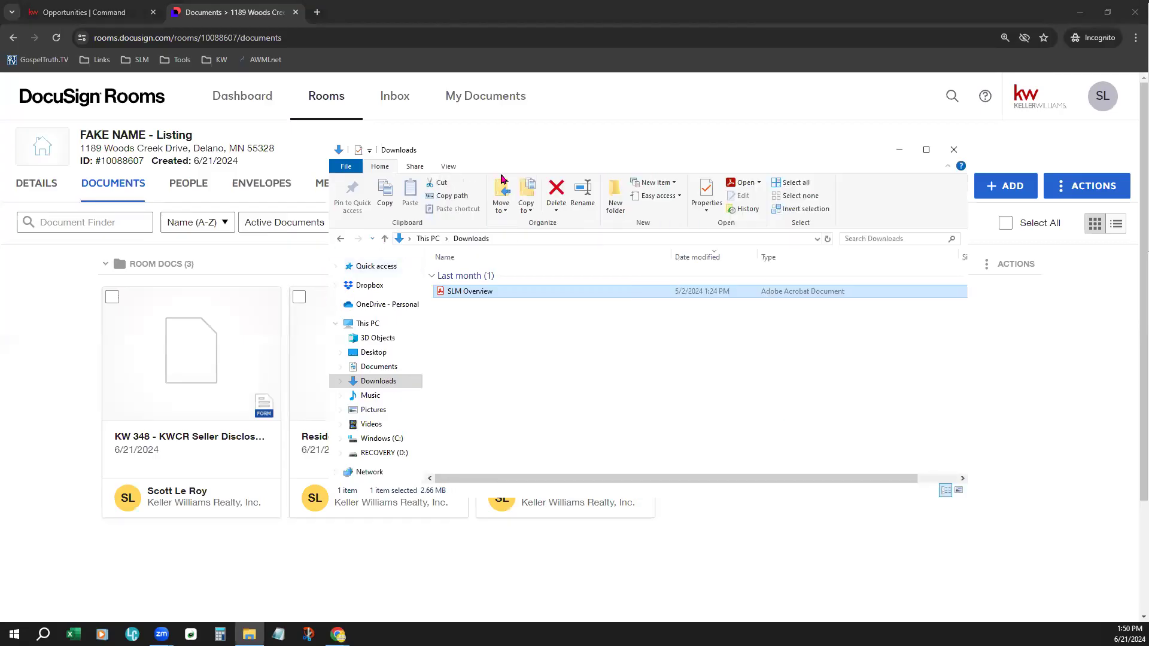
{"action": "left_click_drag", "start_coordinate": [524, 145], "coordinate": [680, 149]}
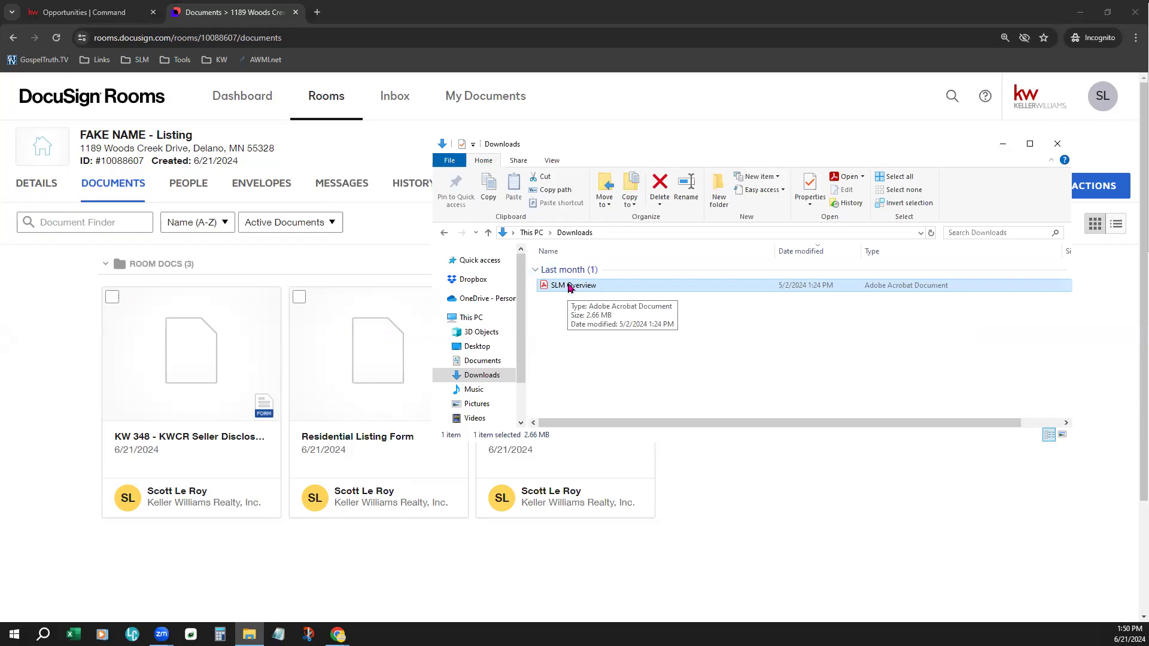
{"action": "left_click_drag", "start_coordinate": [570, 288], "coordinate": [100, 438]}
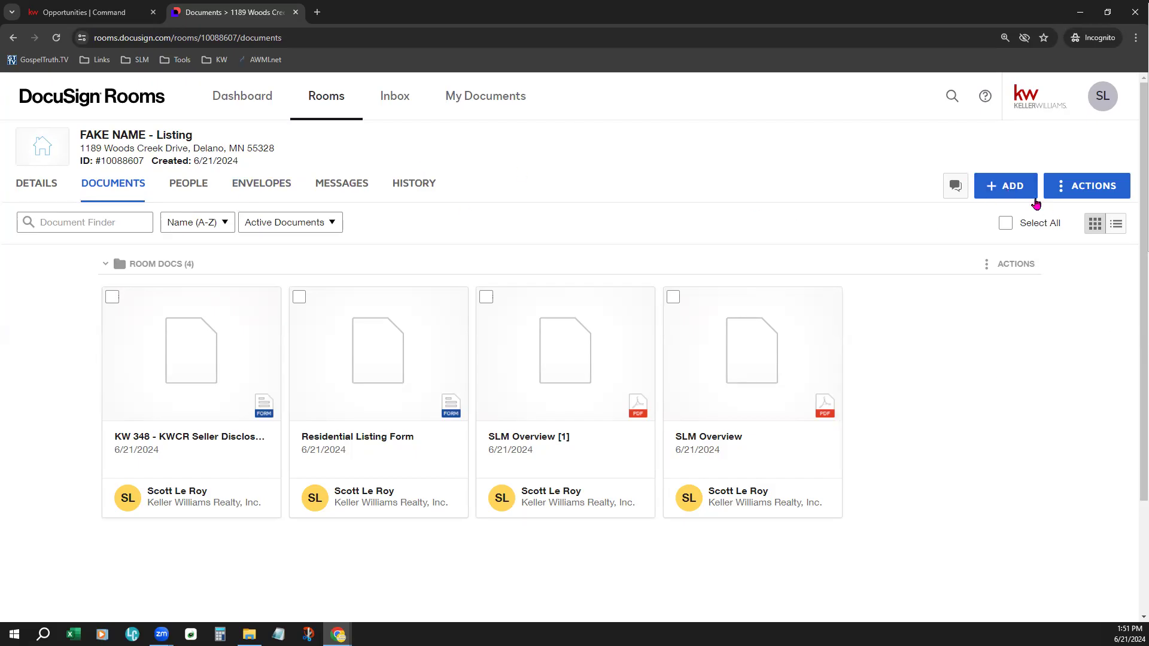
- Check the available sources for adding documents, and view the SLM Overview [1] PDF from its header to its contact section
{"action": "left_click", "coordinate": [1004, 190]}
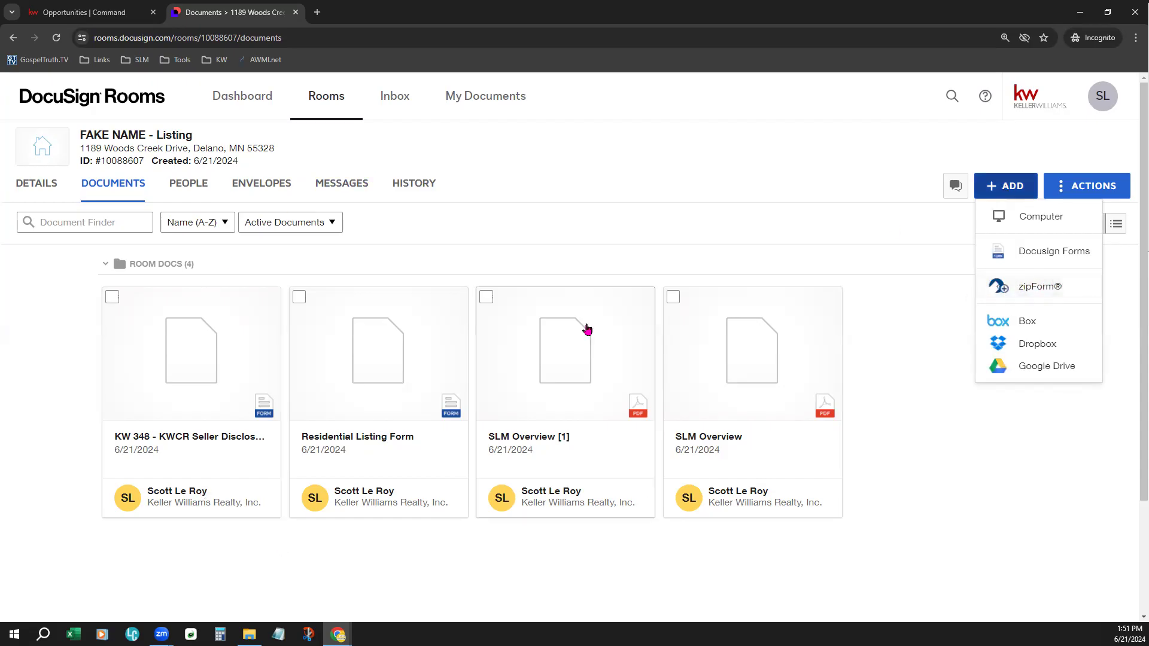
{"action": "left_click", "coordinate": [552, 551]}
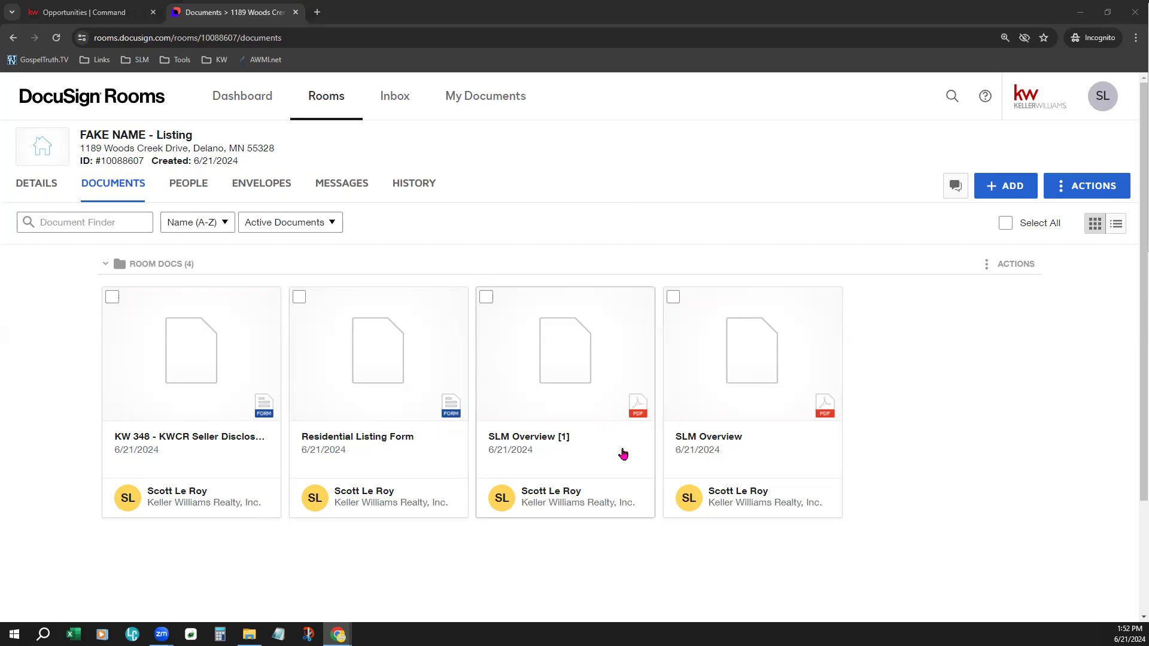
{"action": "left_click", "coordinate": [541, 452]}
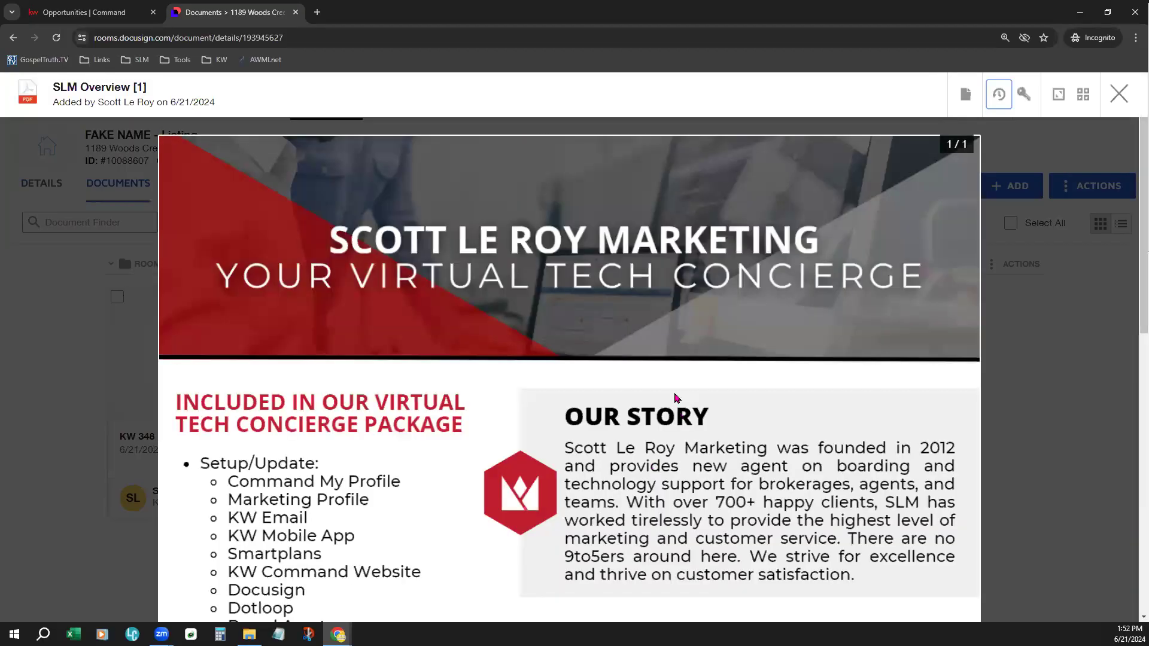
{"action": "scroll", "coordinate": [676, 398], "scroll_direction": "down", "scroll_amount": 8}
{"action": "scroll", "coordinate": [636, 416], "scroll_direction": "down", "scroll_amount": 2}
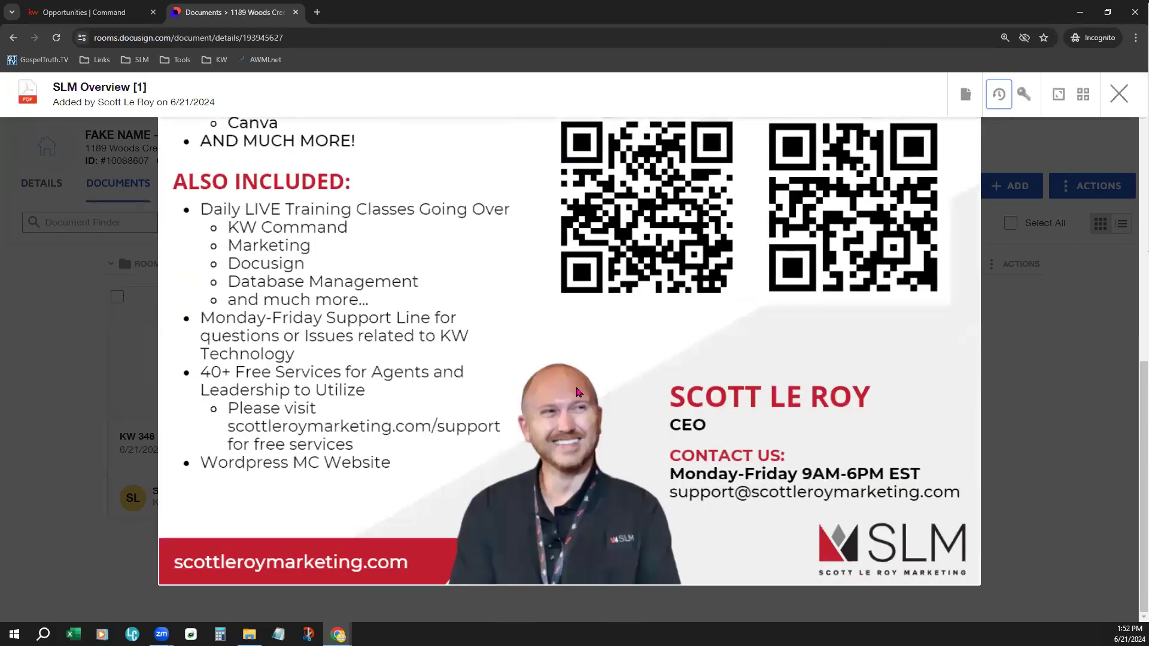
{"action": "scroll", "coordinate": [651, 399], "scroll_direction": "up", "scroll_amount": 7}
{"action": "scroll", "coordinate": [726, 400], "scroll_direction": "up", "scroll_amount": 3}
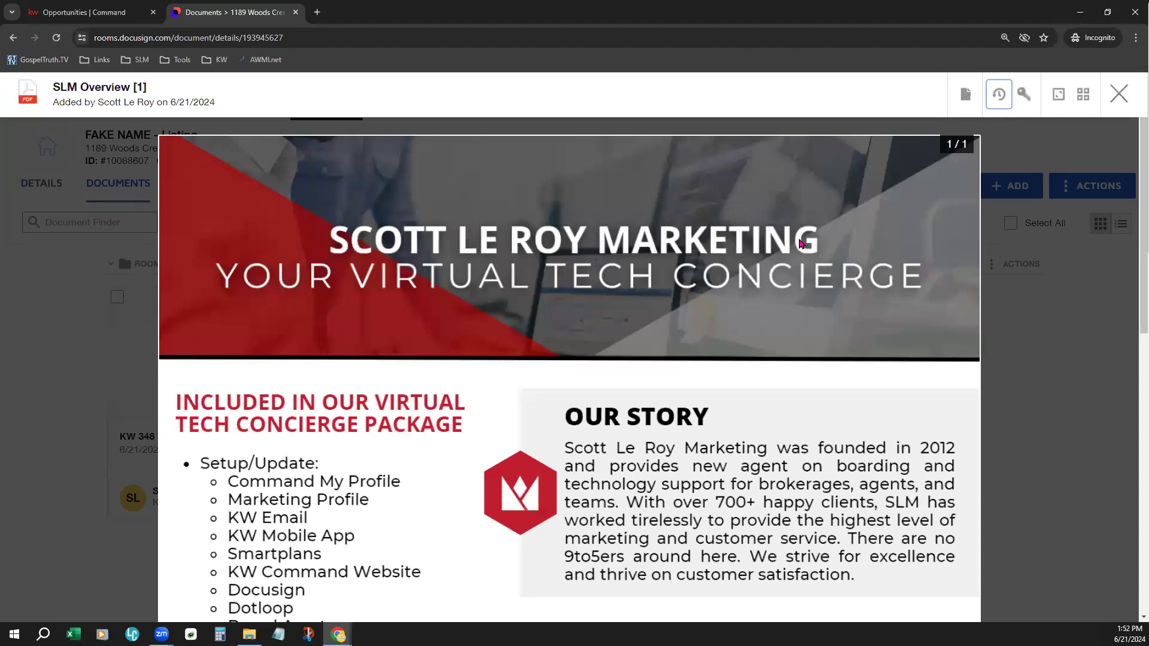
{"action": "left_click", "coordinate": [1119, 94]}
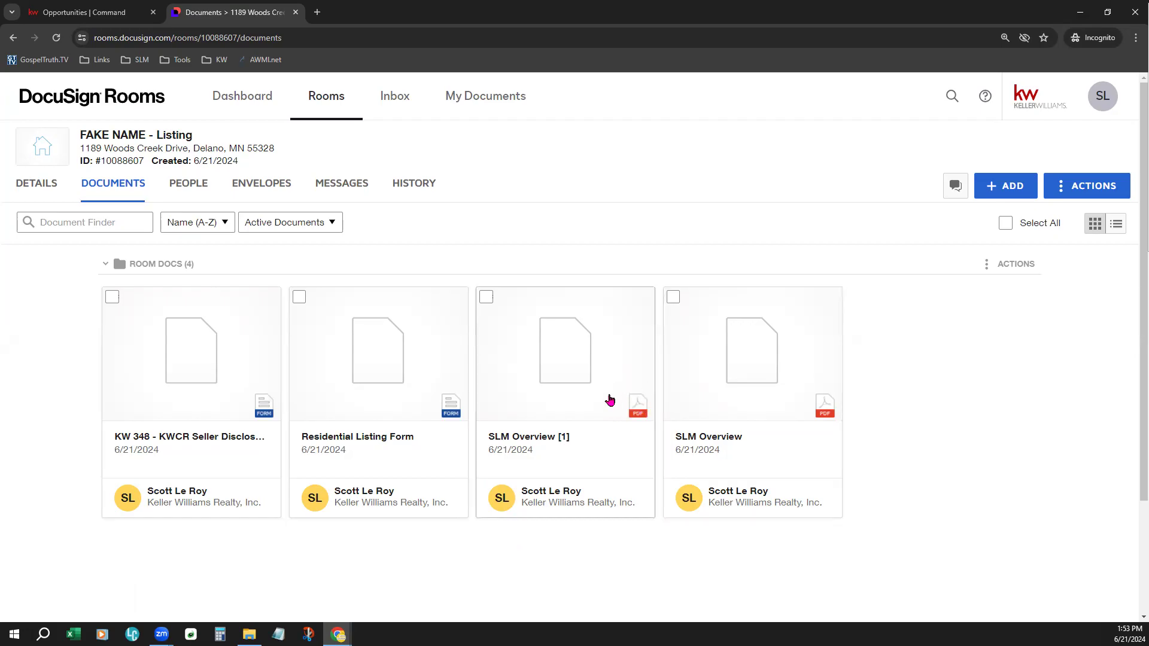
- Select the KW 348 - KWCR Seller Disclosure form and the SLM Overview [1] PDF together in the room documents
{"action": "left_click", "coordinate": [114, 298]}
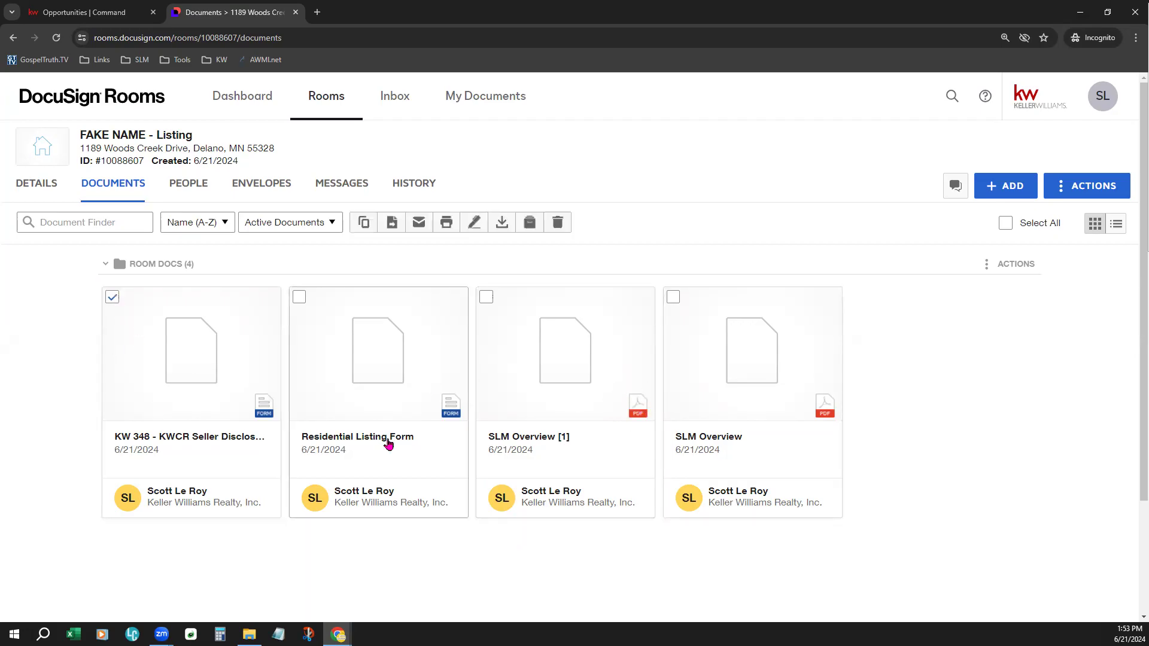
{"action": "left_click", "coordinate": [485, 298]}
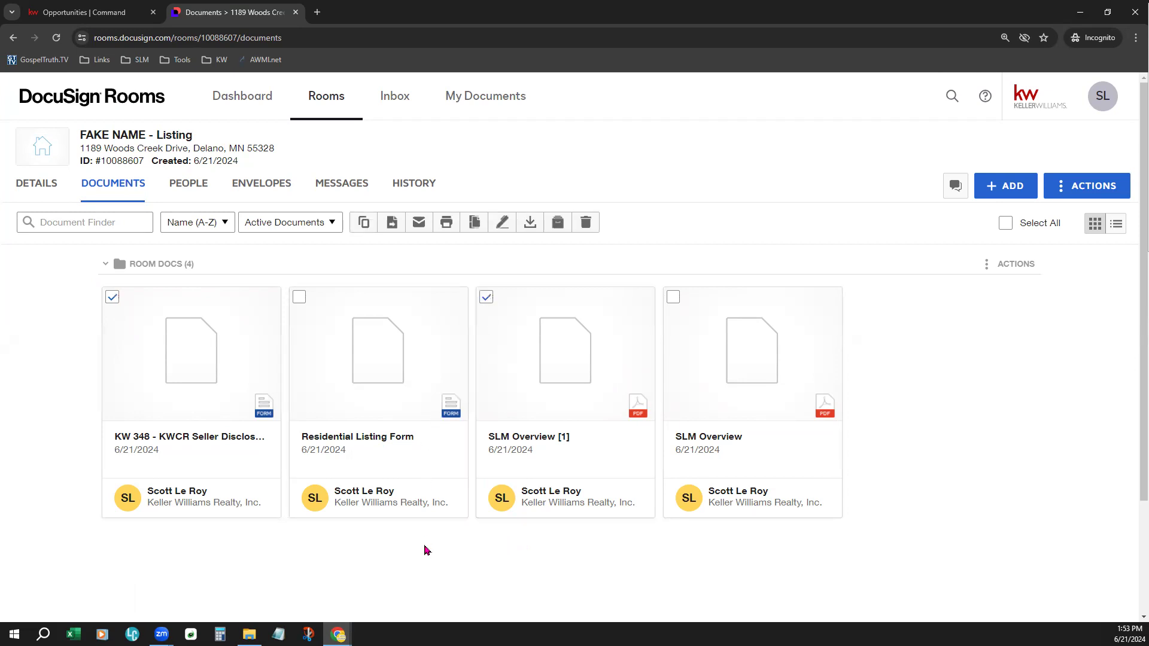
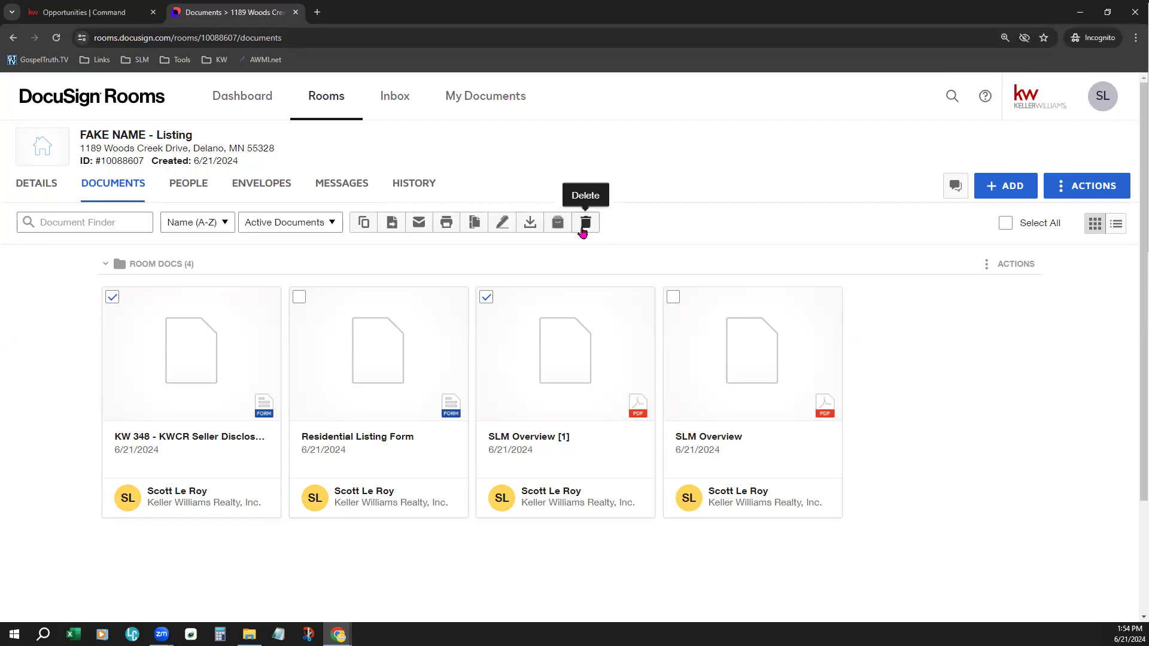
- Create an envelope from the selected documents with Seller One as the recipient role
{"action": "left_click", "coordinate": [510, 226]}
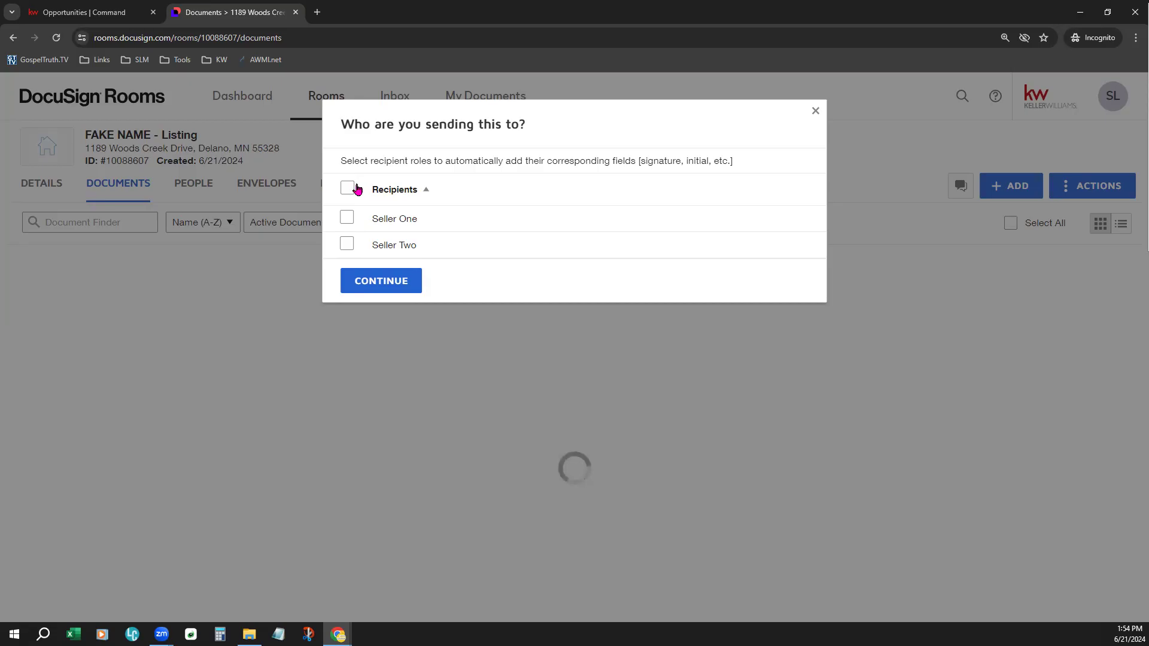
{"action": "left_click_drag", "start_coordinate": [352, 162], "coordinate": [603, 162]}
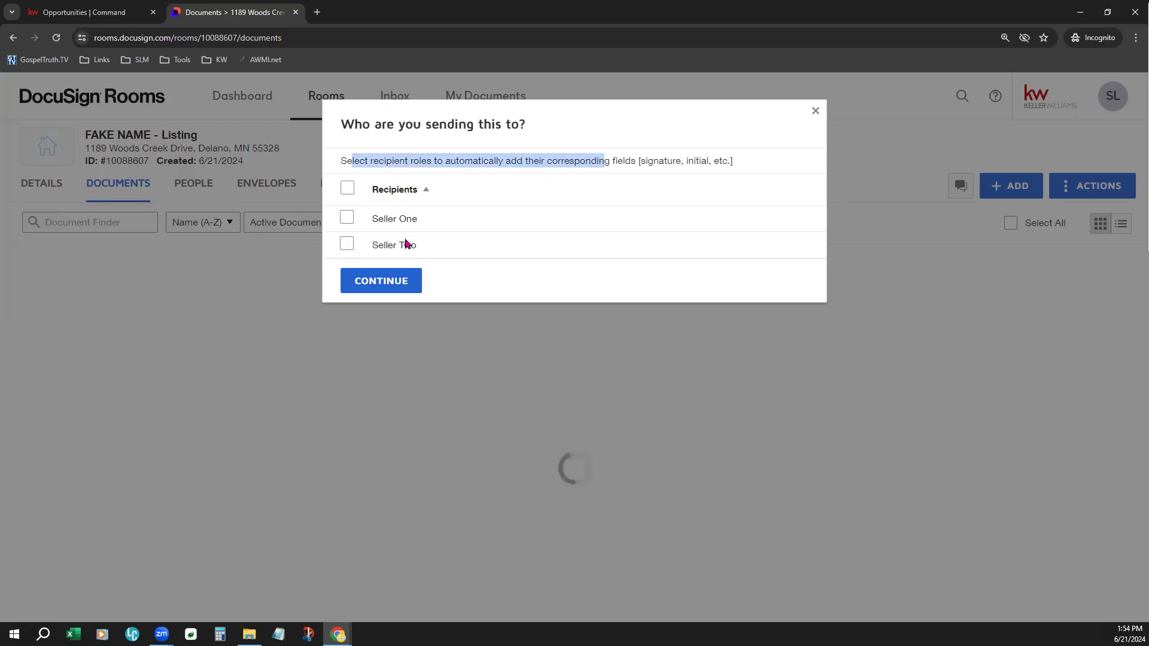
{"action": "left_click", "coordinate": [582, 122]}
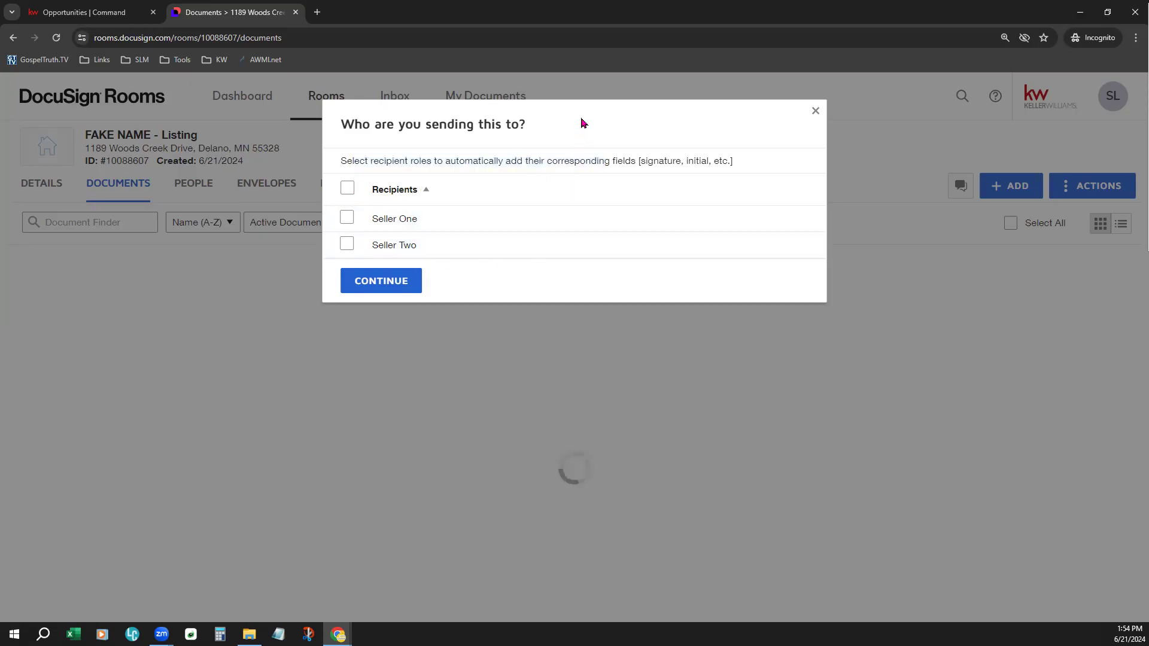
{"action": "left_click", "coordinate": [347, 217]}
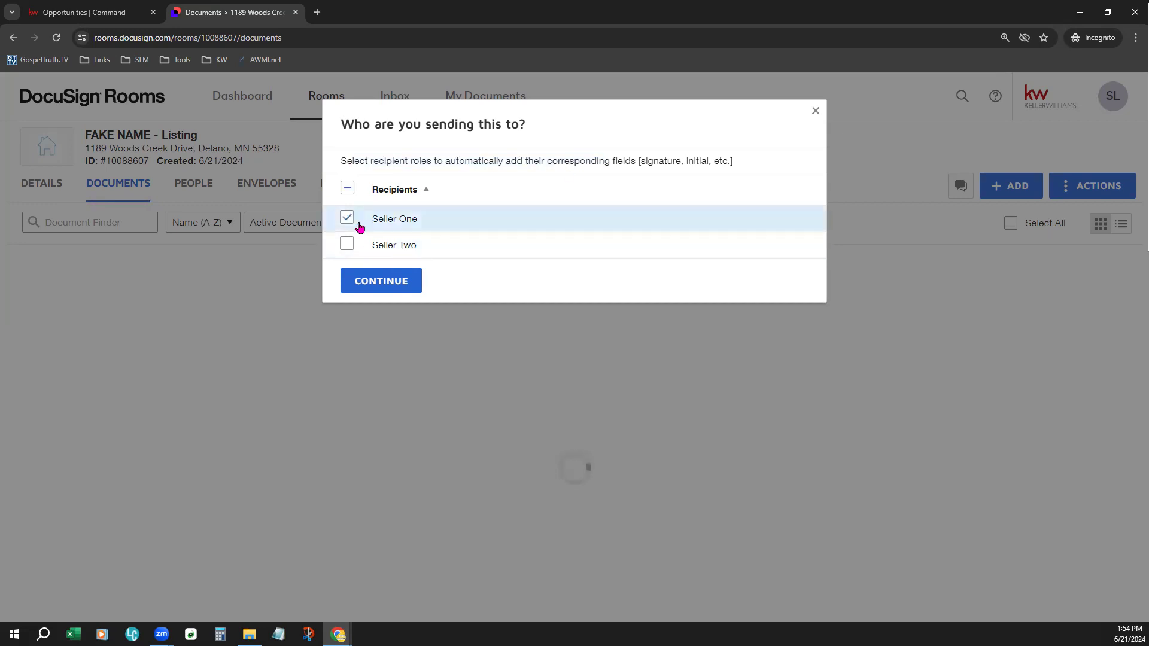
{"action": "left_click", "coordinate": [395, 281]}
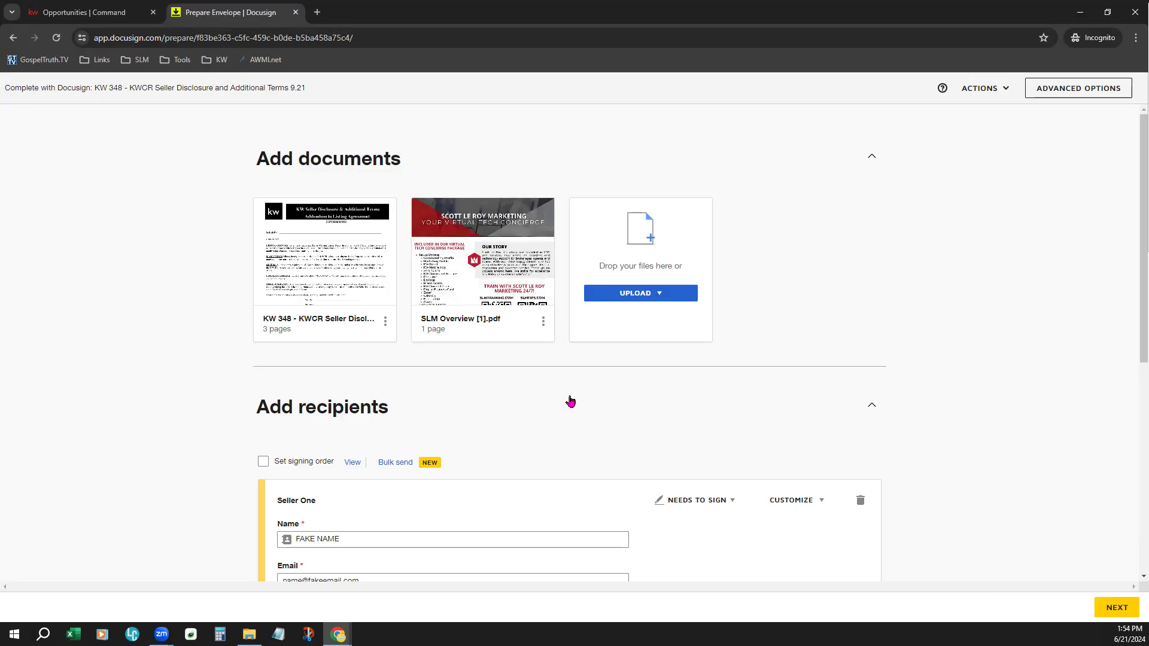
- Examine Seller One's recipient details and the contact sources: Room Participants, Room Contacts, Address Book and Directory, leaving the recipient's contact as is
{"action": "scroll", "coordinate": [569, 375], "scroll_direction": "down", "scroll_amount": 3}
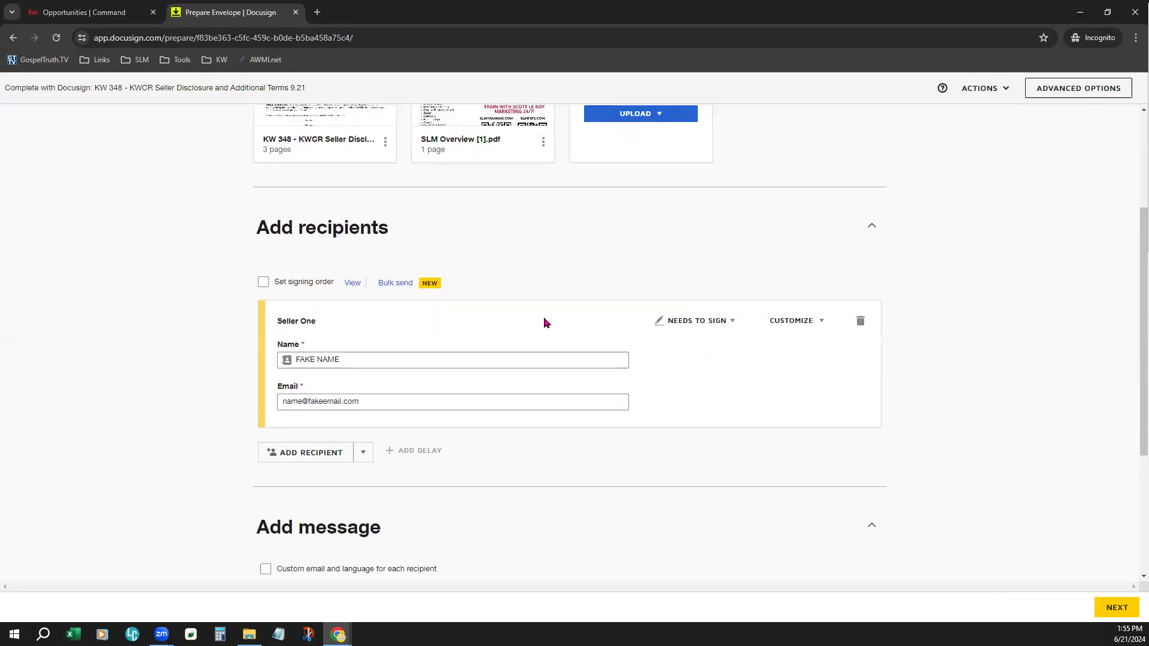
{"action": "scroll", "coordinate": [544, 323], "scroll_direction": "down", "scroll_amount": 1}
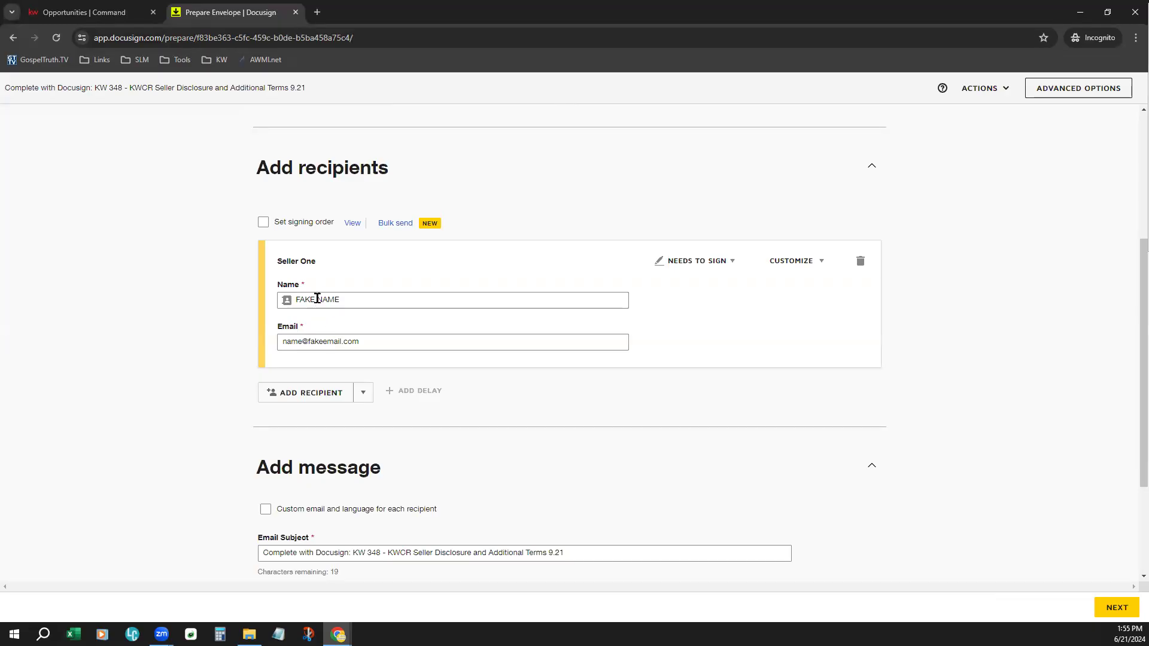
{"action": "left_click_drag", "start_coordinate": [277, 260], "coordinate": [323, 275]}
{"action": "left_click", "coordinate": [449, 280]}
{"action": "left_click", "coordinate": [362, 294]}
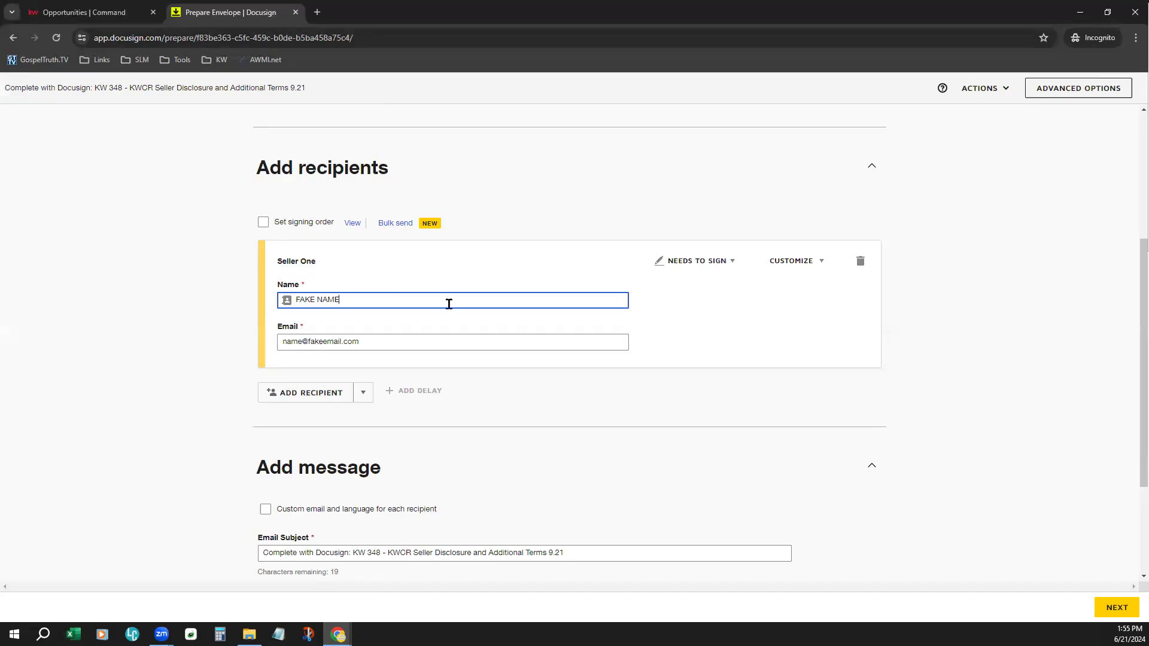
{"action": "left_click", "coordinate": [286, 303]}
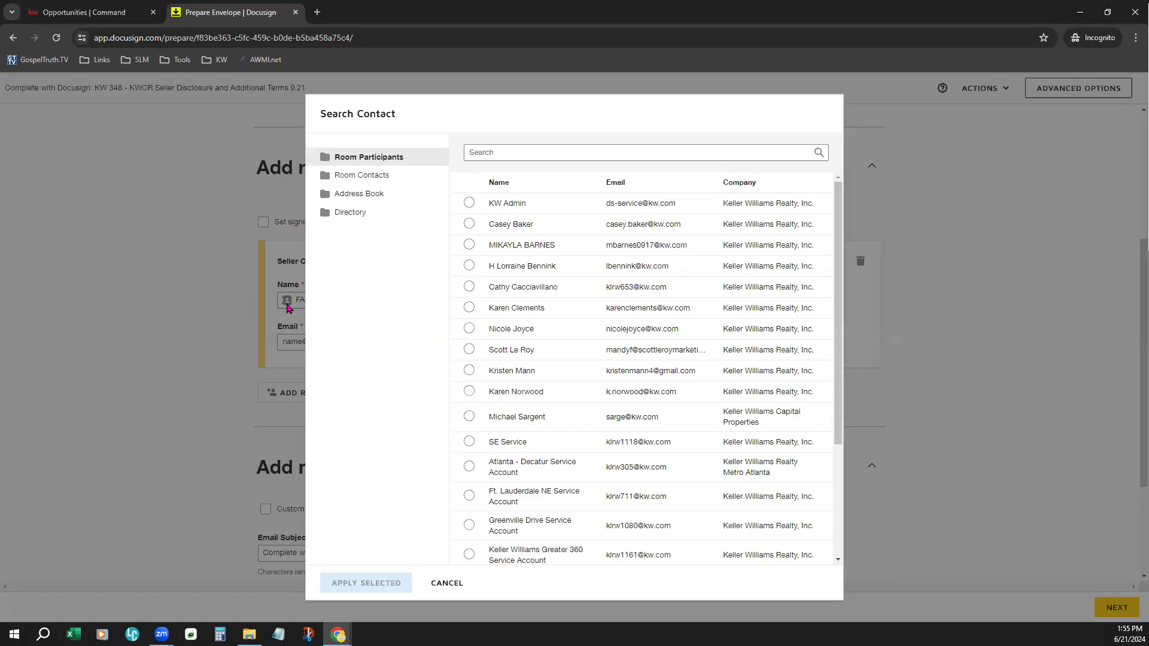
{"action": "left_click", "coordinate": [375, 179]}
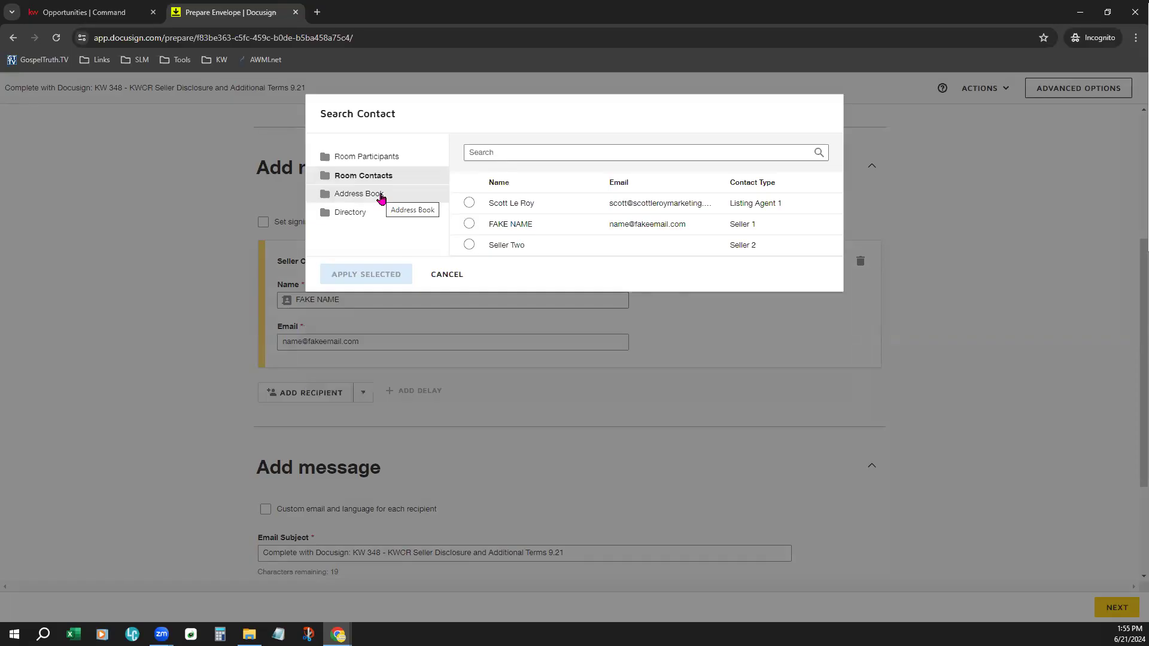
{"action": "left_click", "coordinate": [379, 195]}
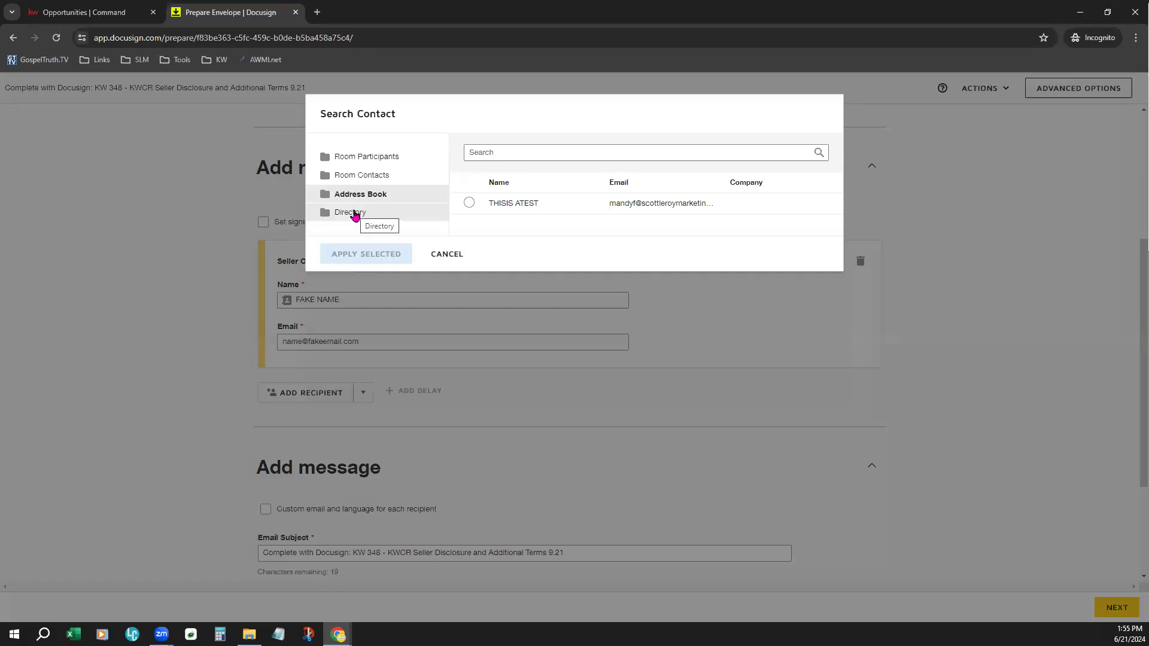
{"action": "left_click", "coordinate": [354, 213]}
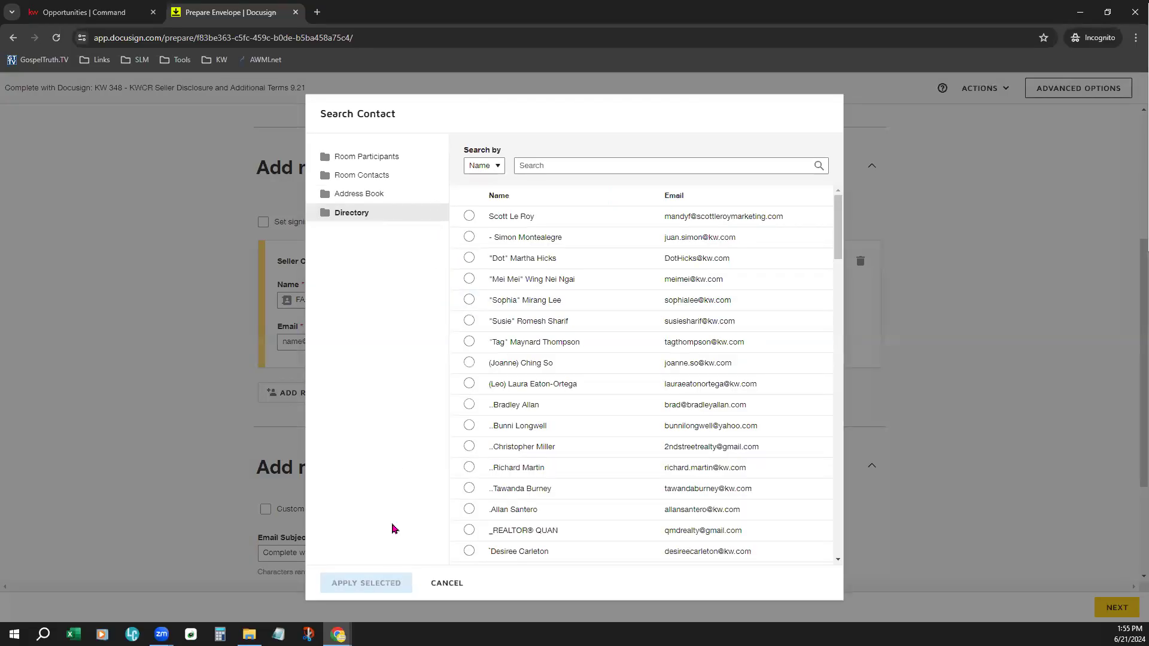
{"action": "left_click", "coordinate": [462, 589]}
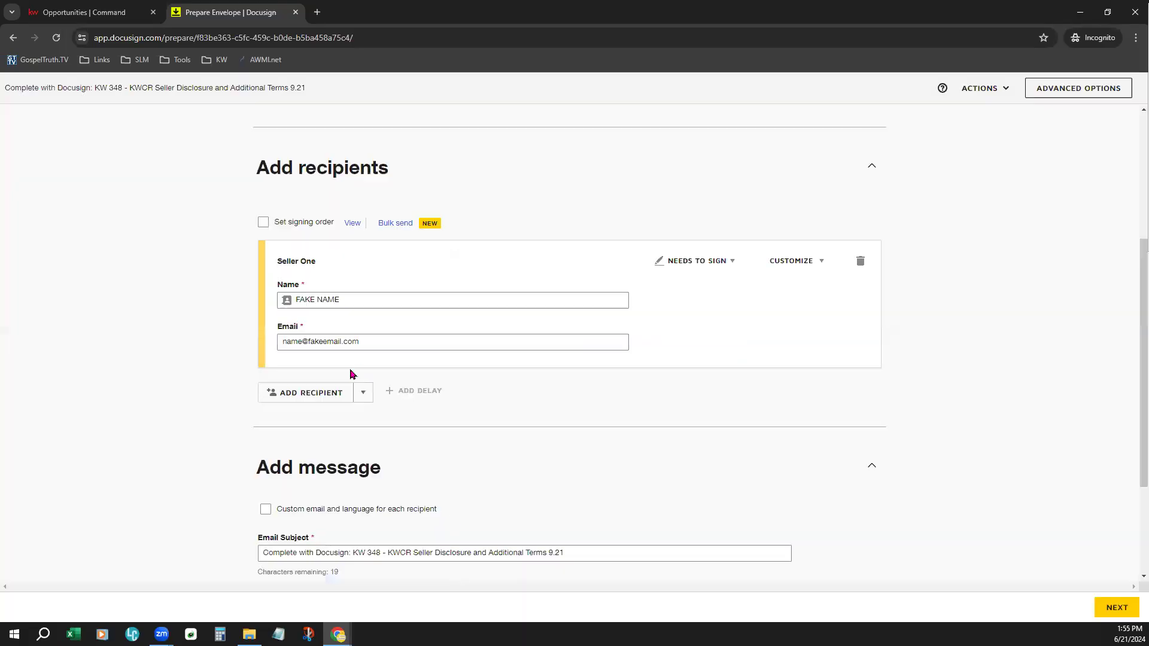
- Add a second recipient to the envelope and enter a placeholder name, leaving the email blank
{"action": "left_click", "coordinate": [327, 397]}
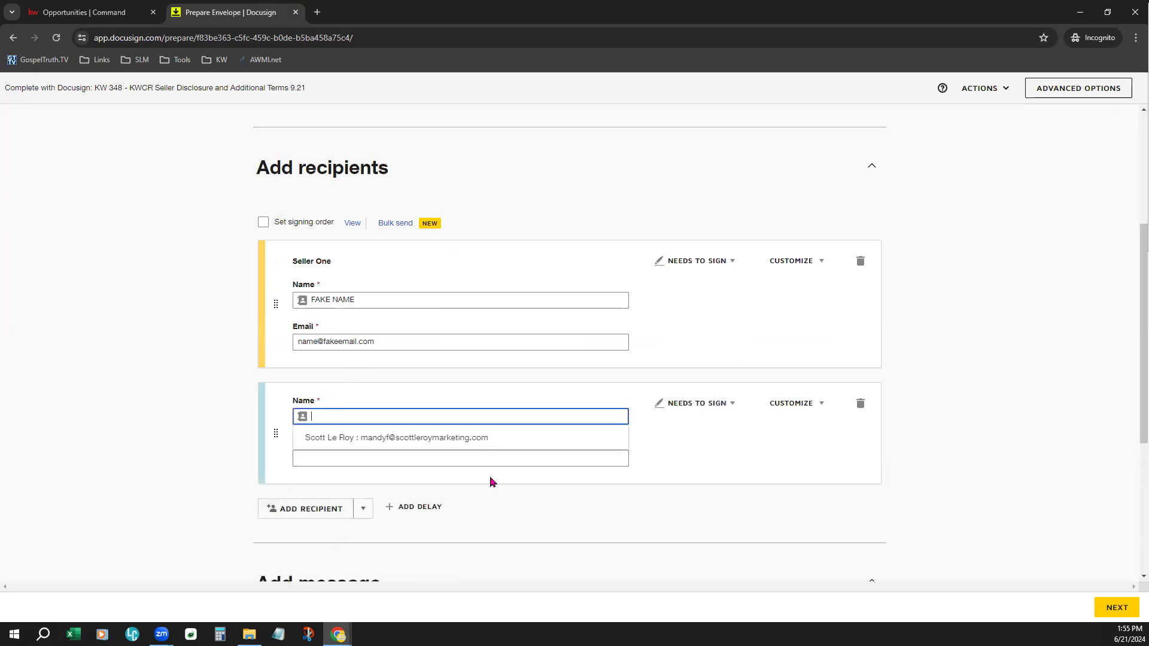
{"action": "type", "text": "Fake Name Person"}
{"action": "key", "text": "Tab"}
{"action": "left_click", "coordinate": [771, 436]}
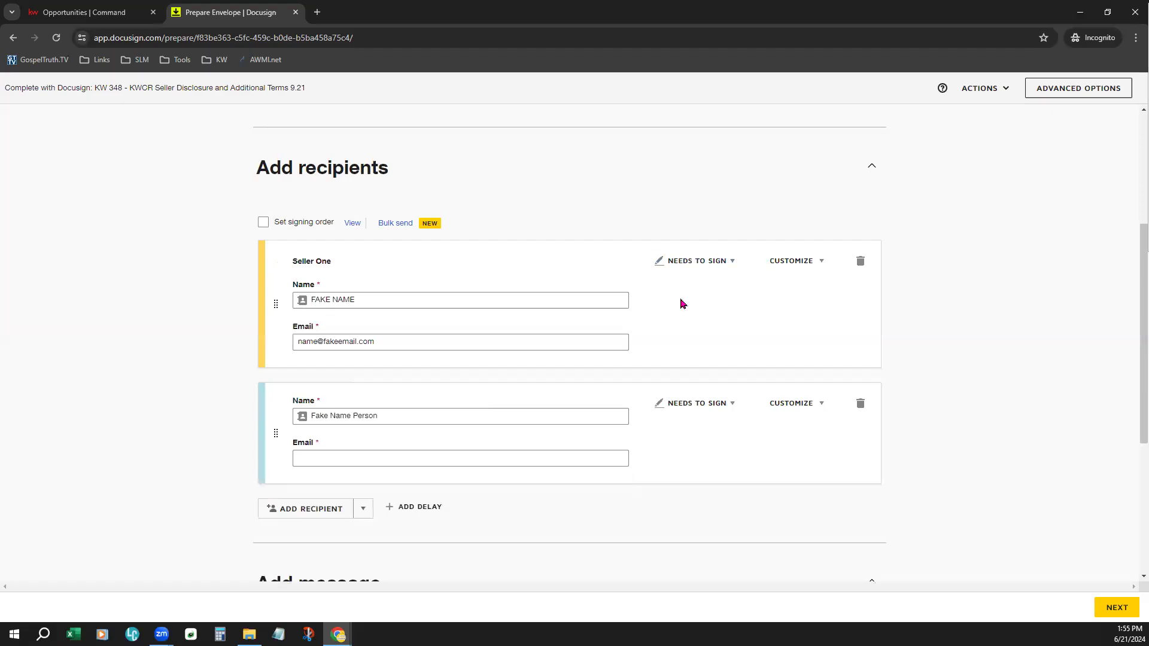
- Set the second recipient's role to Needs to View and enable the signing order with Seller One first
{"action": "left_click", "coordinate": [722, 261]}
{"action": "left_click", "coordinate": [728, 407]}
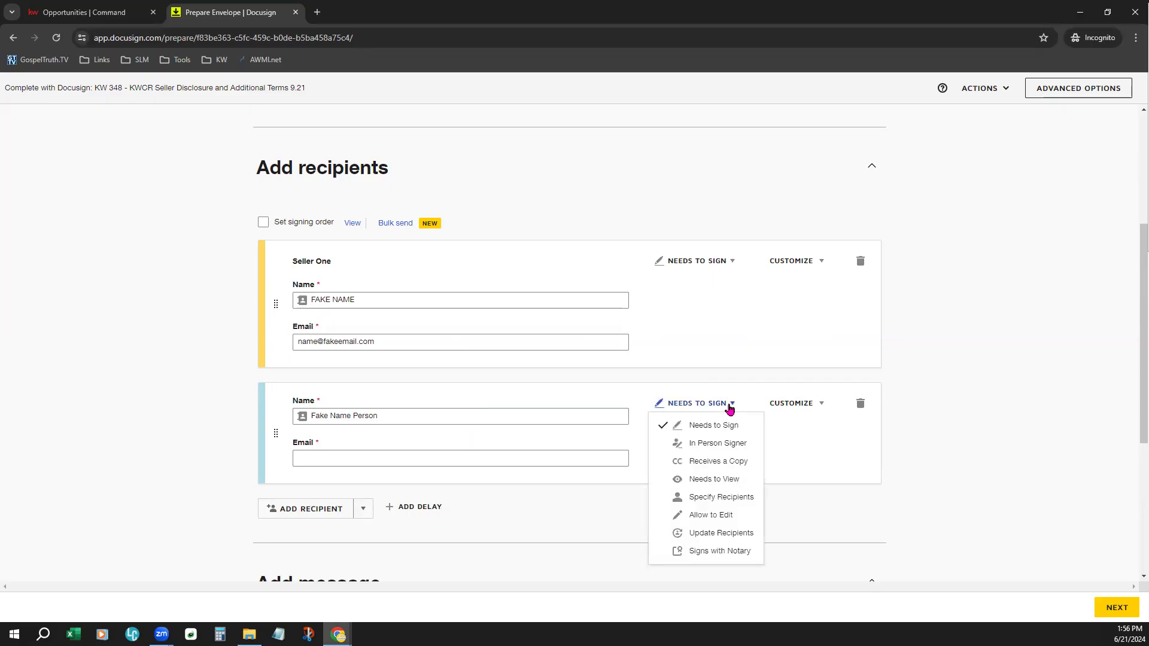
{"action": "left_click", "coordinate": [725, 479]}
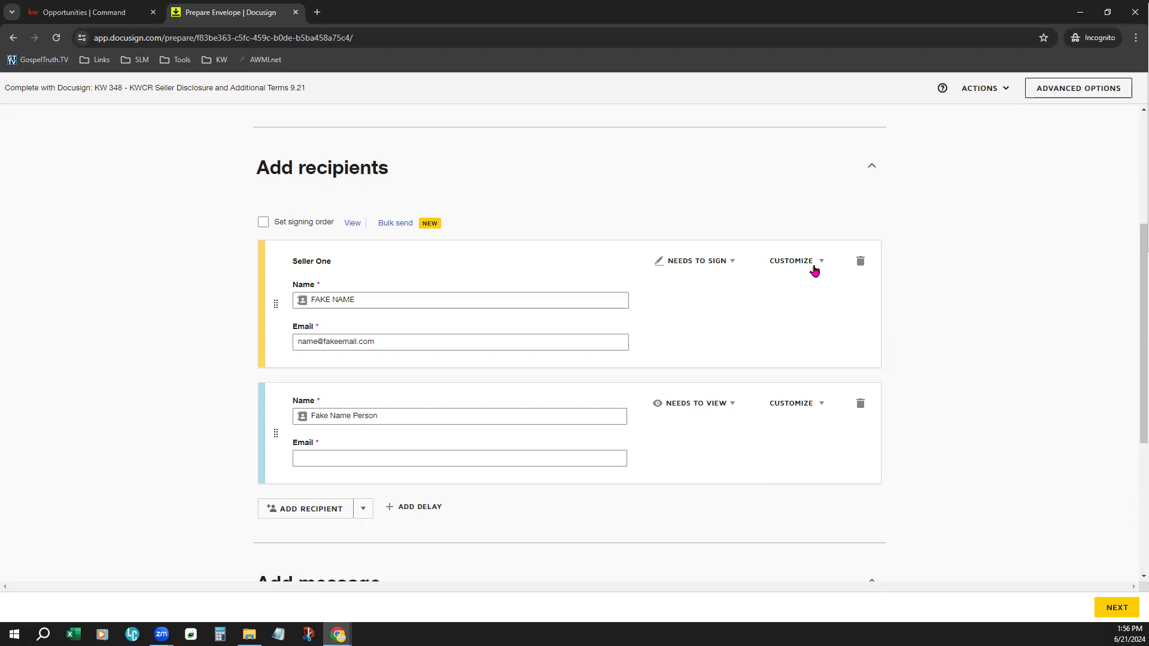
{"action": "left_click_drag", "start_coordinate": [273, 299], "coordinate": [257, 398]}
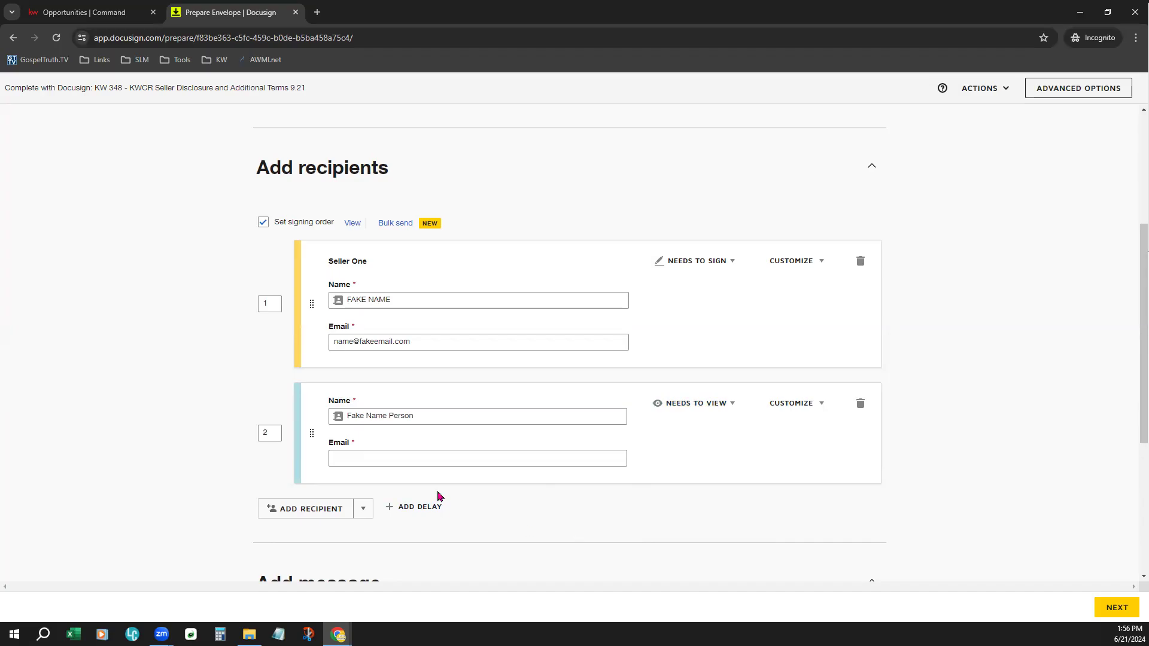
- Check the email subject, message and reminder settings of the envelope, and try to continue to field placement
{"action": "scroll", "coordinate": [586, 494], "scroll_direction": "down", "scroll_amount": 5}
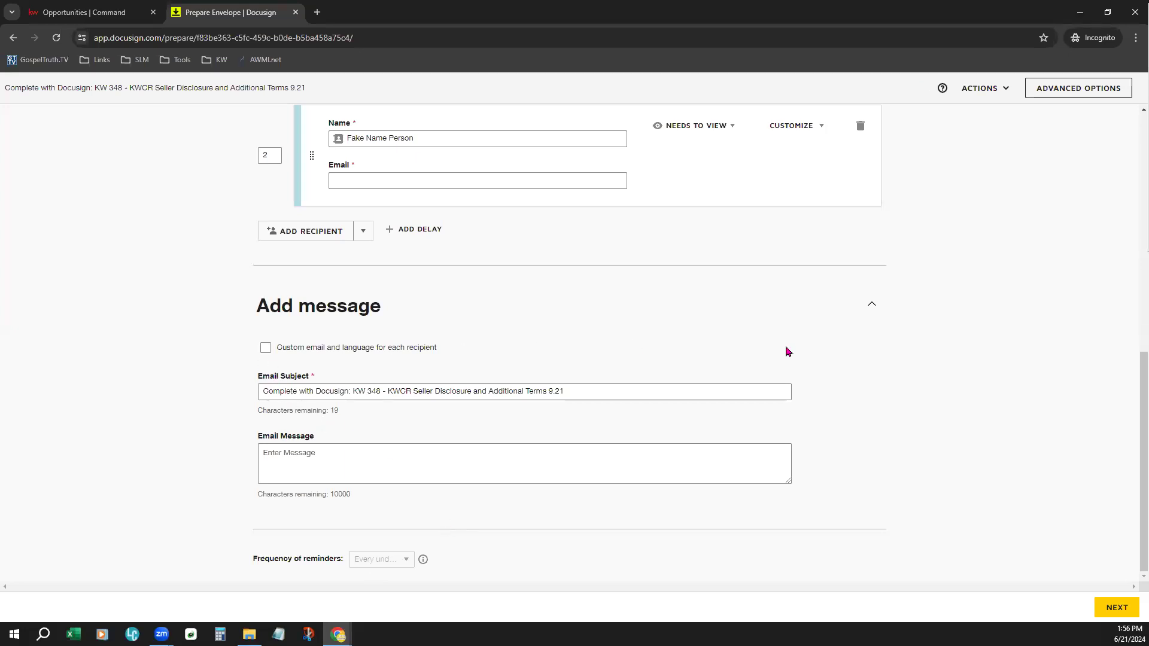
{"action": "scroll", "coordinate": [787, 352], "scroll_direction": "up", "scroll_amount": 1}
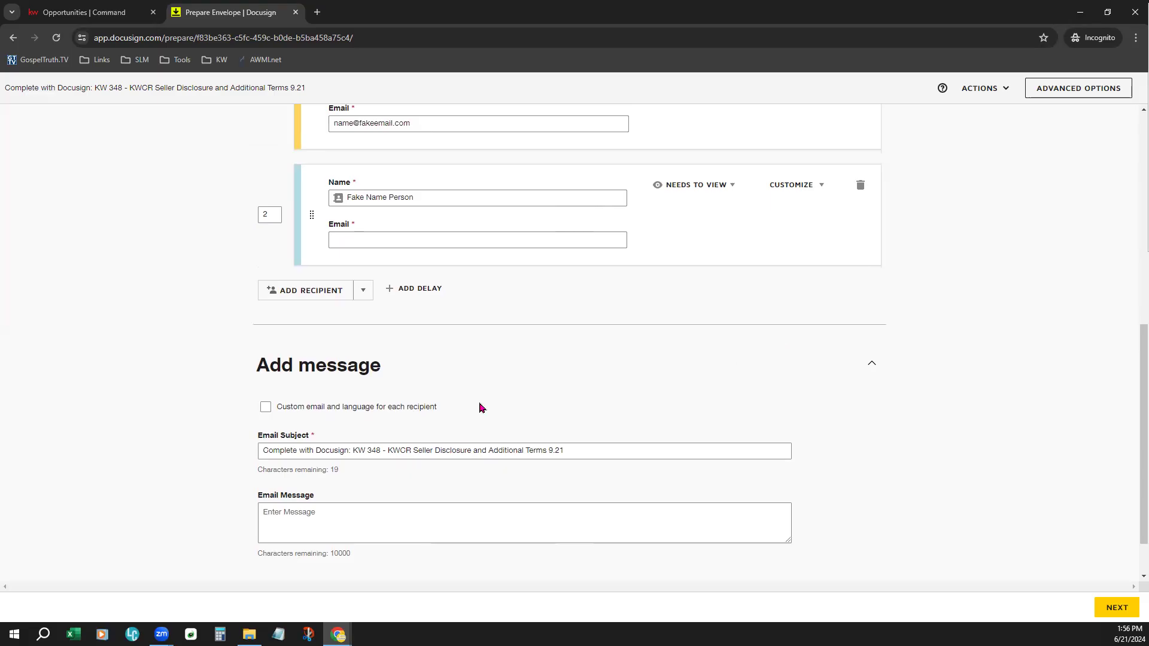
{"action": "scroll", "coordinate": [466, 405], "scroll_direction": "down", "scroll_amount": 1}
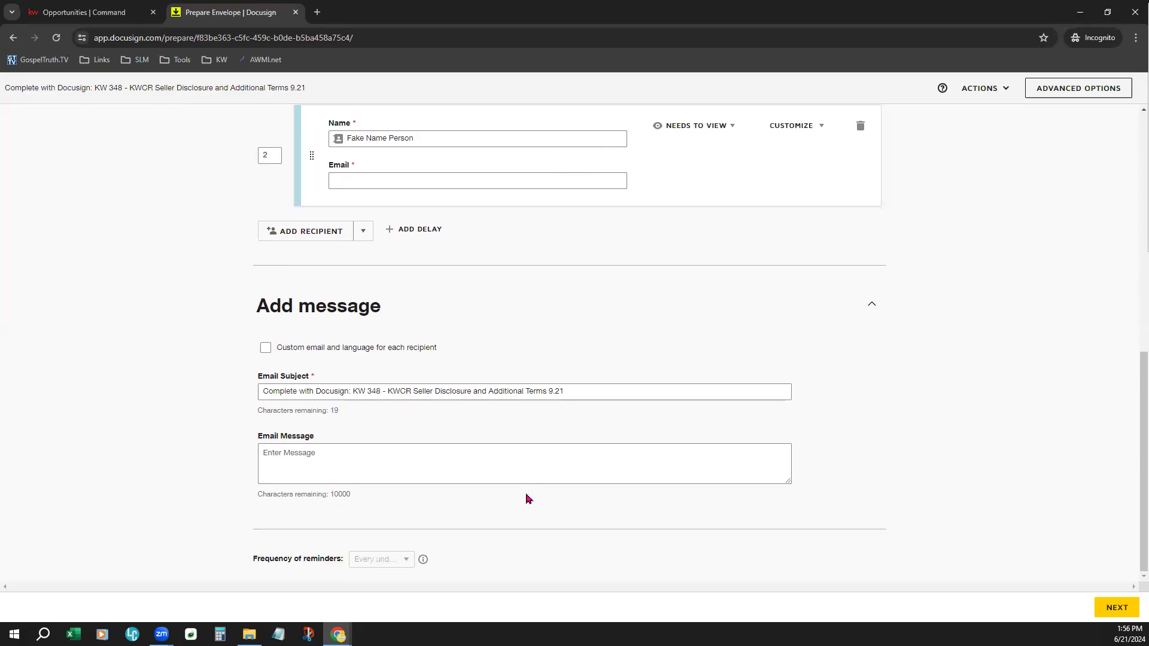
{"action": "left_click", "coordinate": [306, 393]}
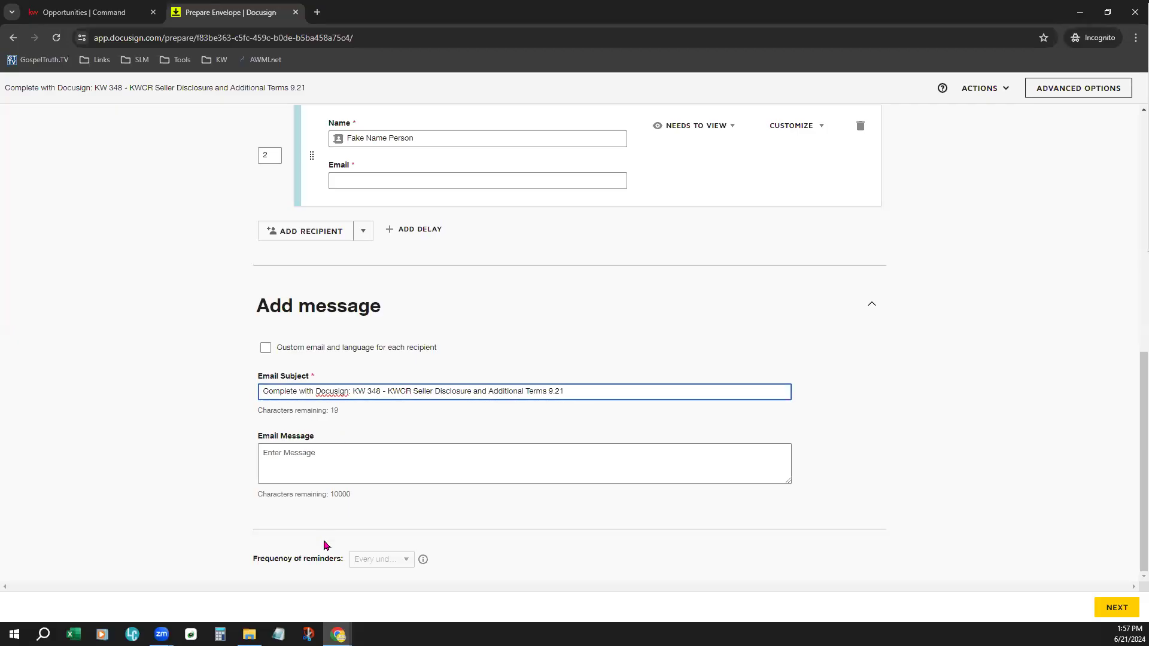
{"action": "left_click", "coordinate": [321, 449]}
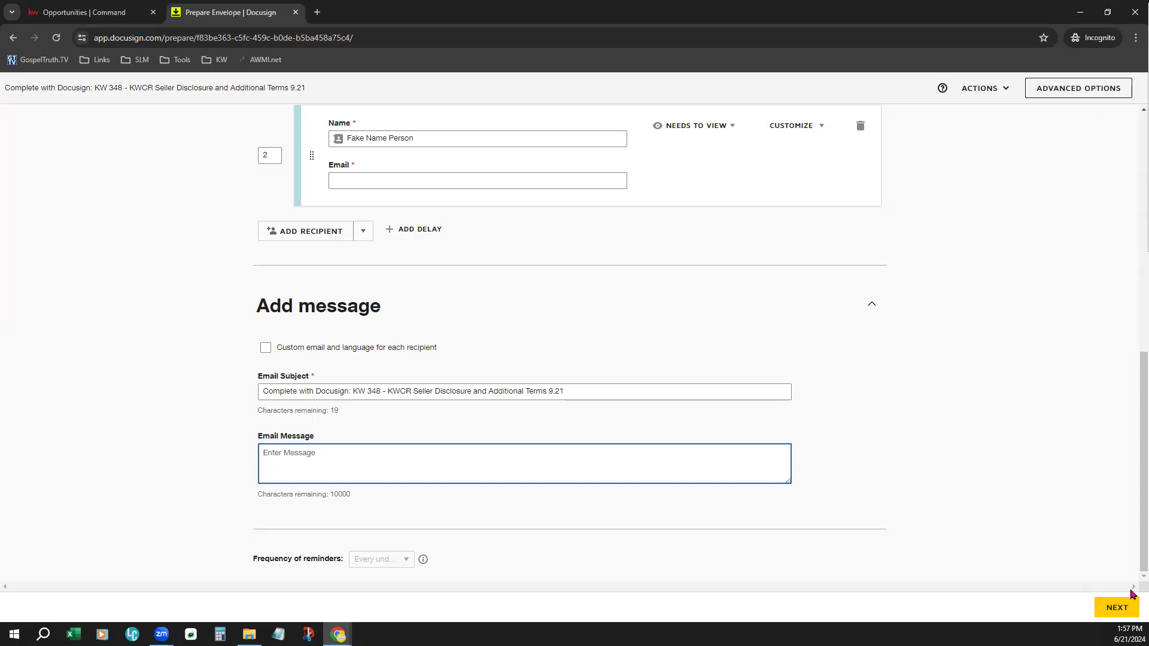
{"action": "left_click", "coordinate": [1114, 608]}
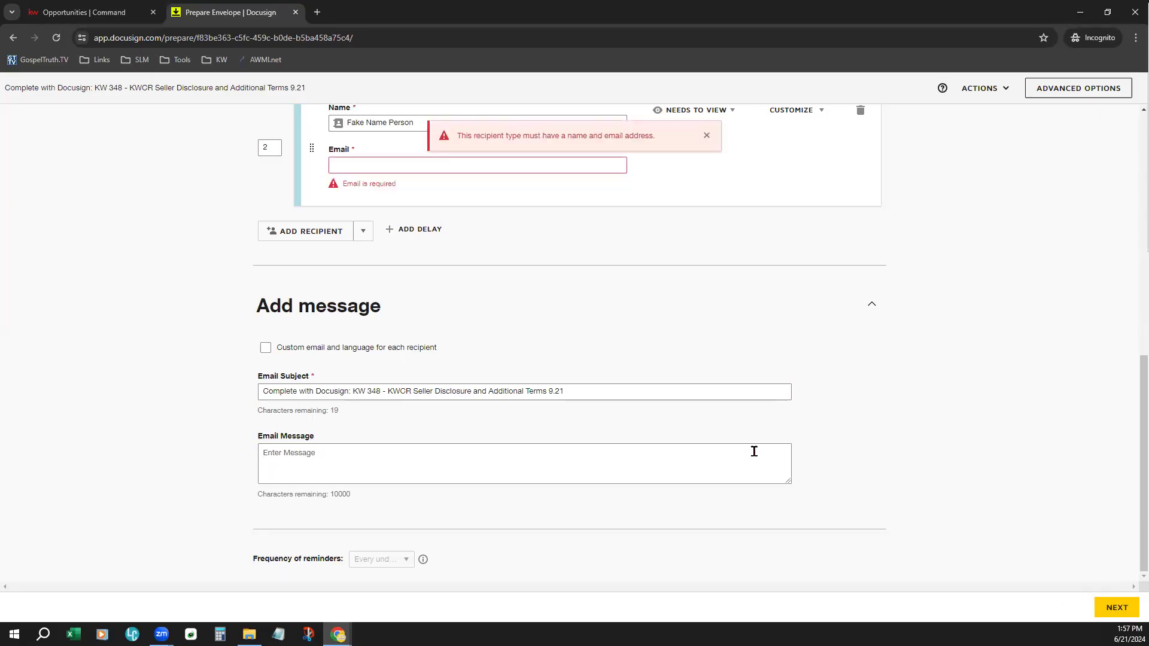
- Fill in the second recipient's name from the suggested contact, enter the contact's email, and continue to field placement, dismissing the Scheduled Send notice
{"action": "scroll", "coordinate": [423, 409], "scroll_direction": "up", "scroll_amount": 4}
{"action": "left_click", "coordinate": [422, 411]}
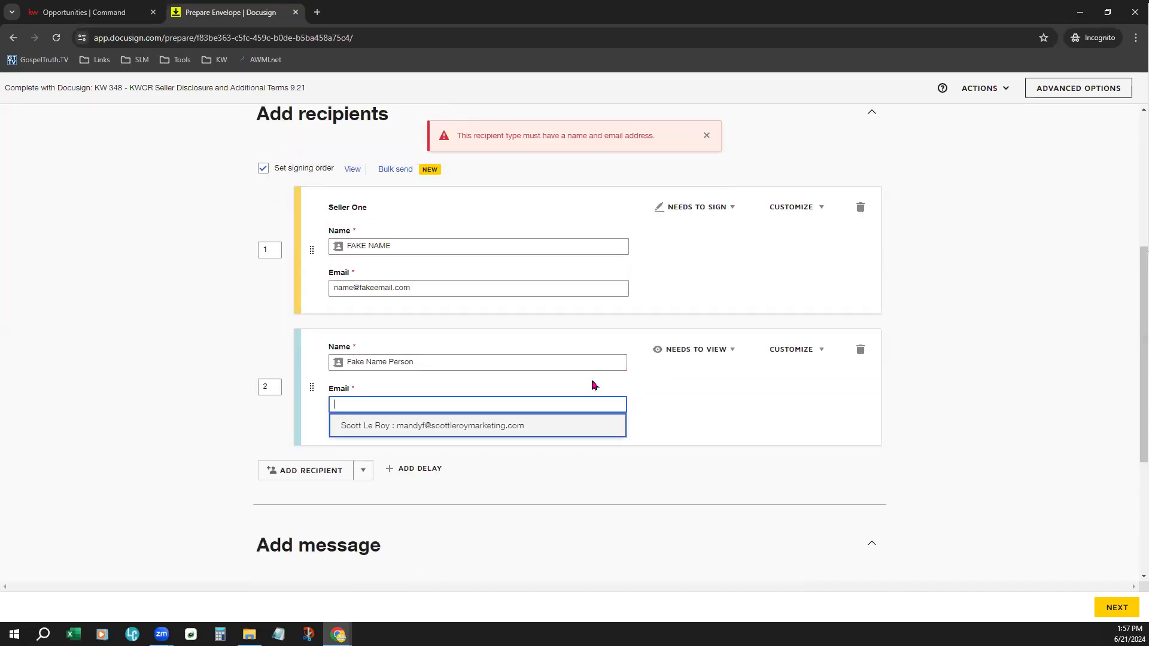
{"action": "left_click", "coordinate": [505, 426]}
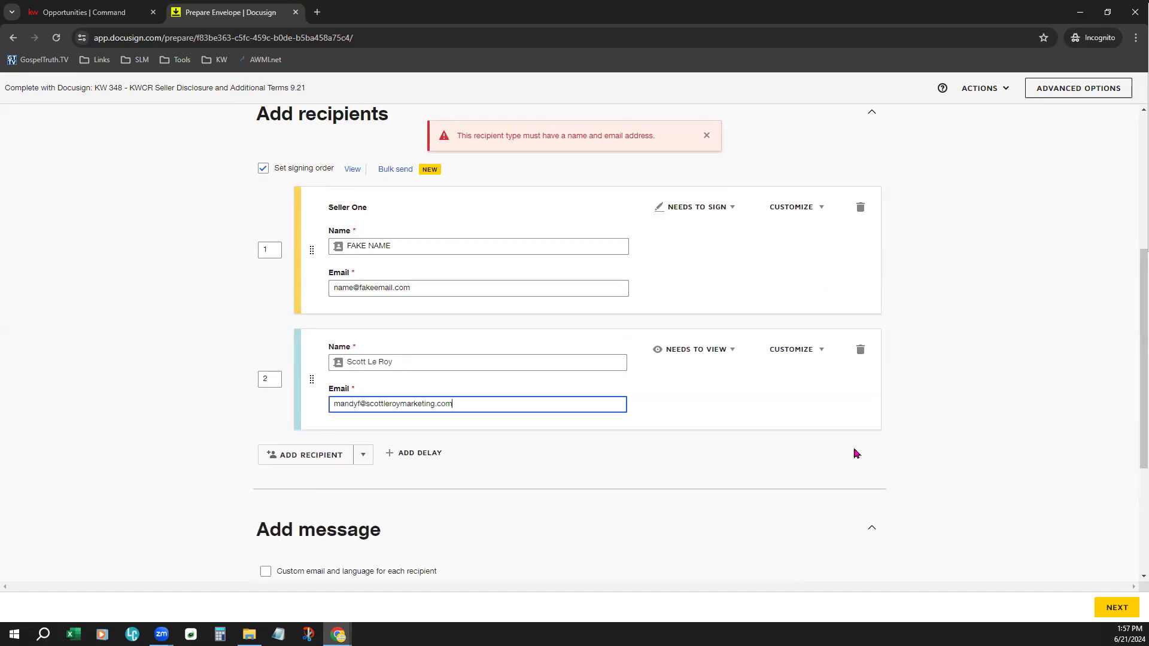
{"action": "left_click", "coordinate": [504, 405]}
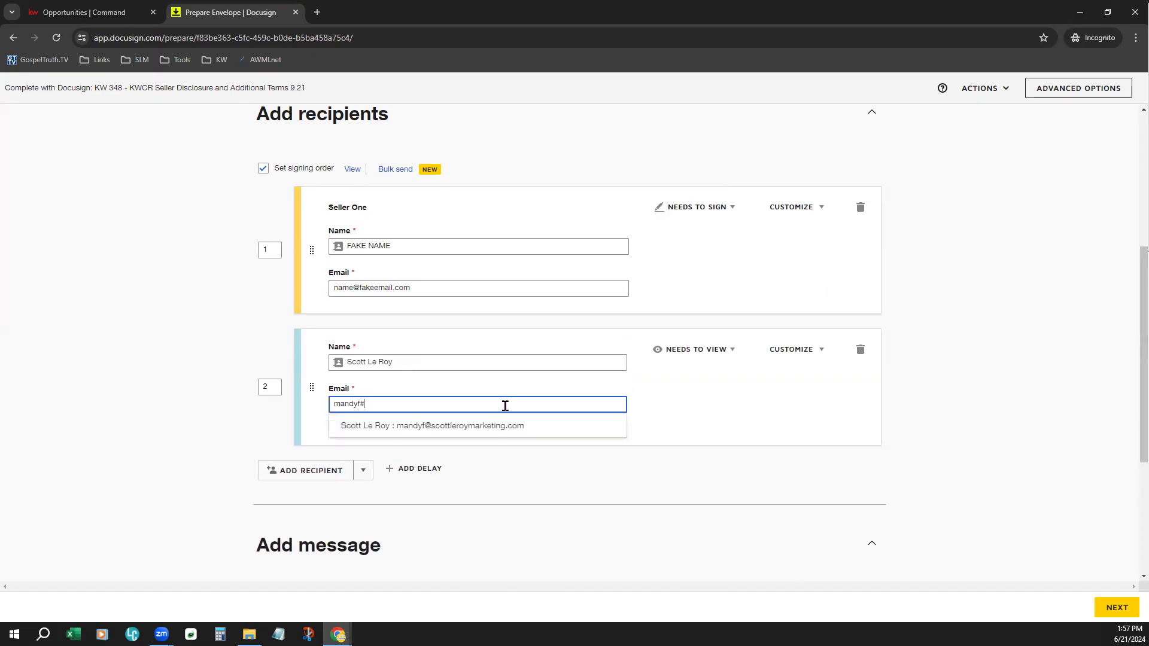
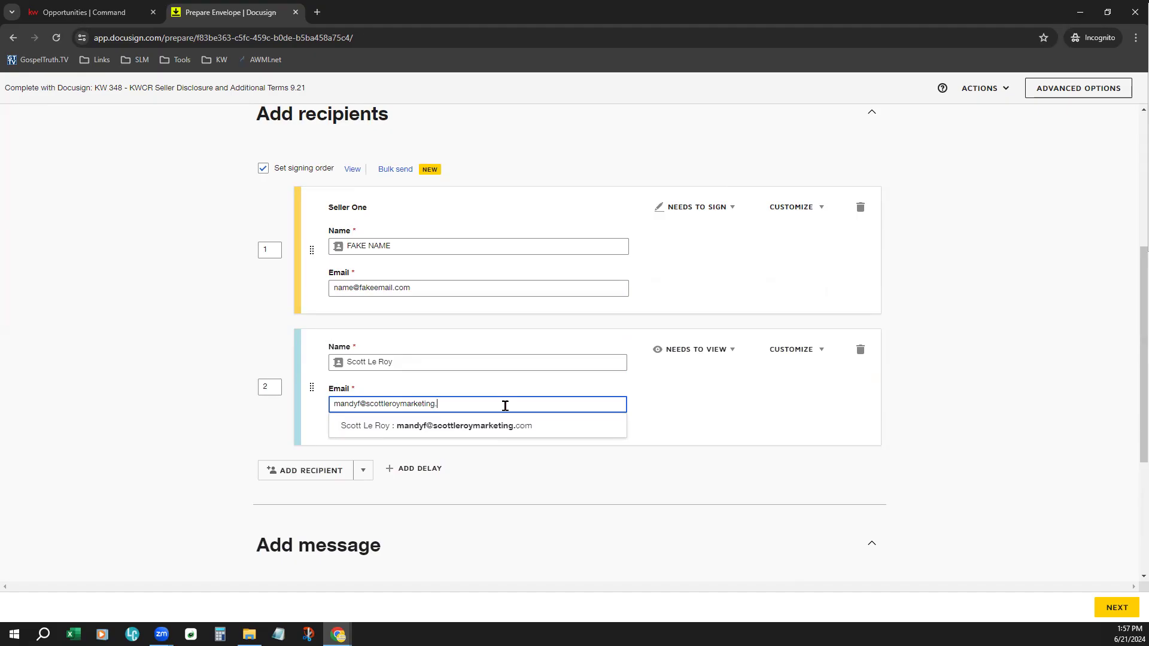
{"action": "left_click", "coordinate": [862, 440]}
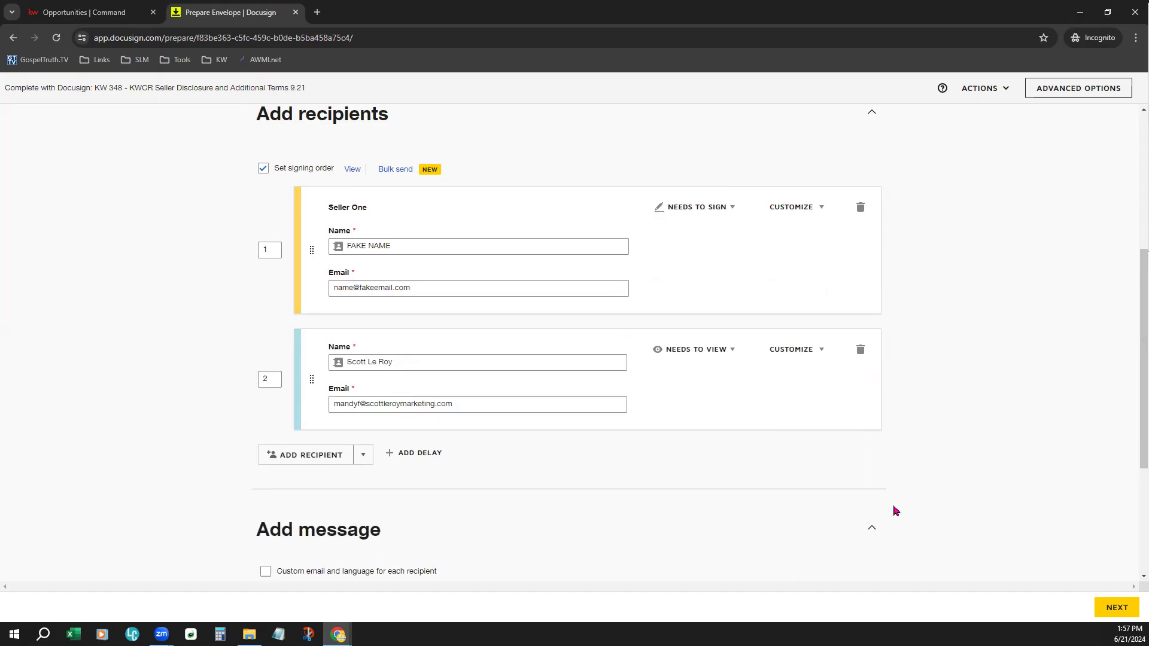
{"action": "left_click", "coordinate": [1116, 606]}
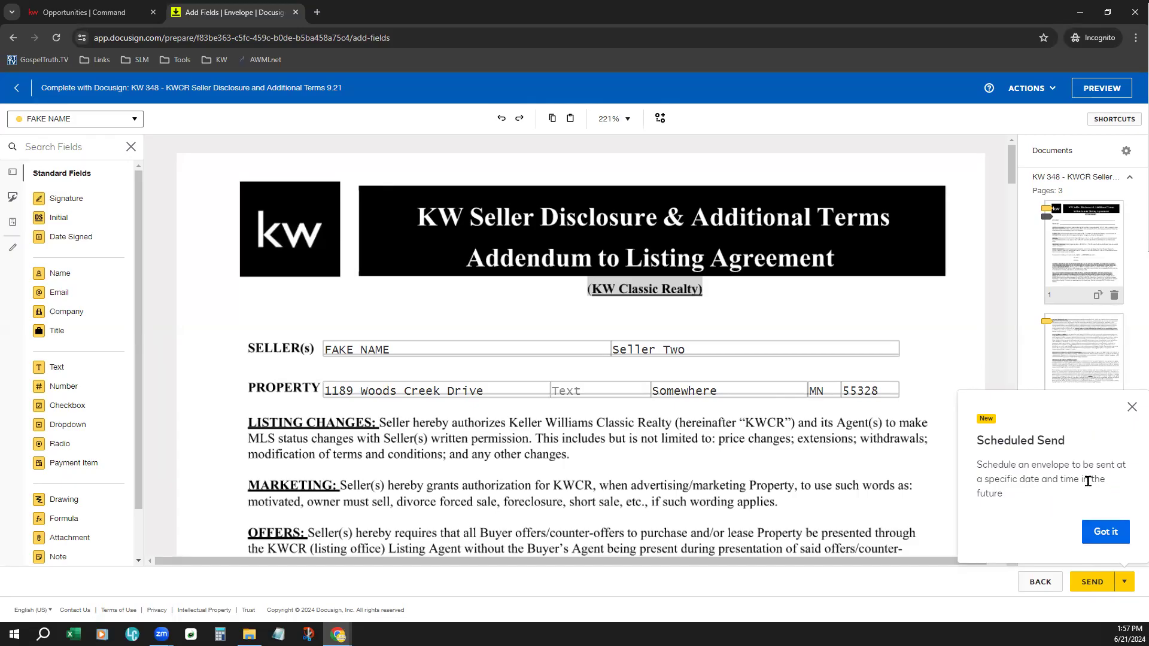
{"action": "left_click", "coordinate": [1132, 408]}
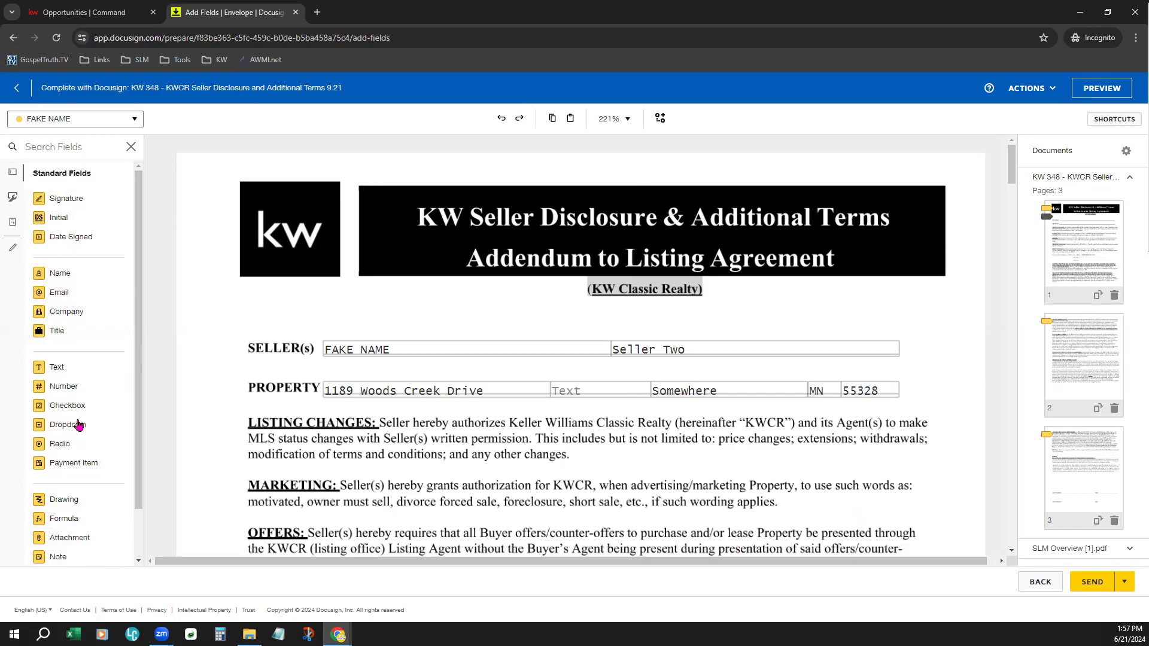
- Place a checkbox, a pair of radio buttons and a text field reading Caviat above the SELLER(s) line on the disclosure's first page
{"action": "left_click_drag", "start_coordinate": [82, 409], "coordinate": [454, 297]}
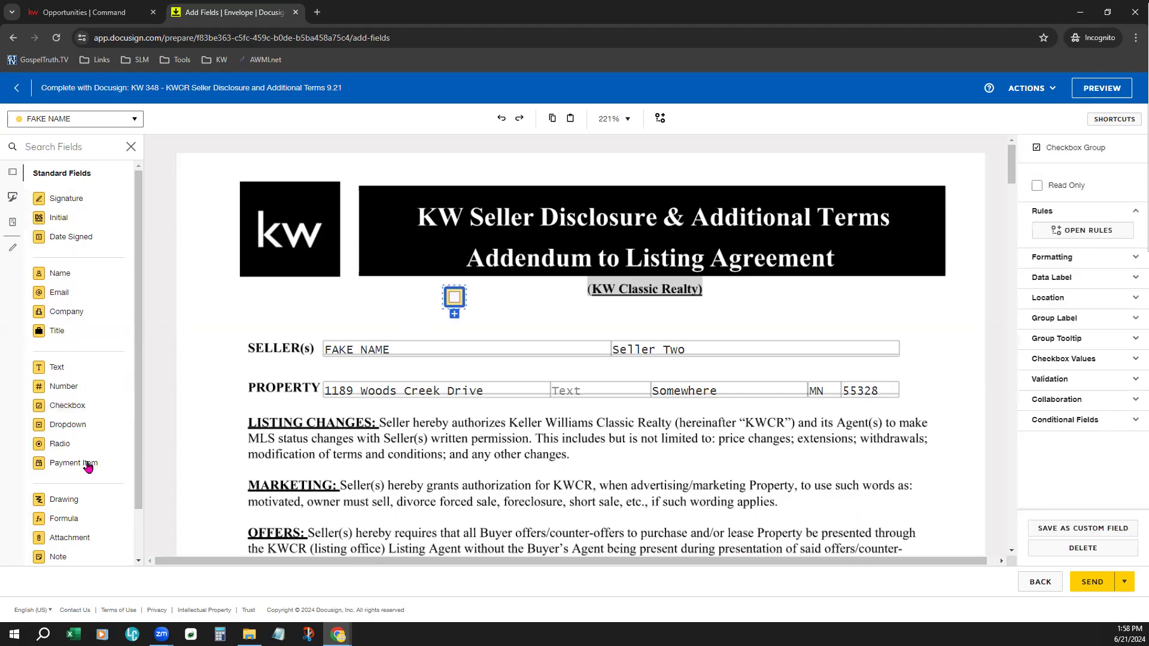
{"action": "left_click", "coordinate": [551, 309]}
{"action": "left_click", "coordinate": [48, 367]}
{"action": "left_click", "coordinate": [759, 316]}
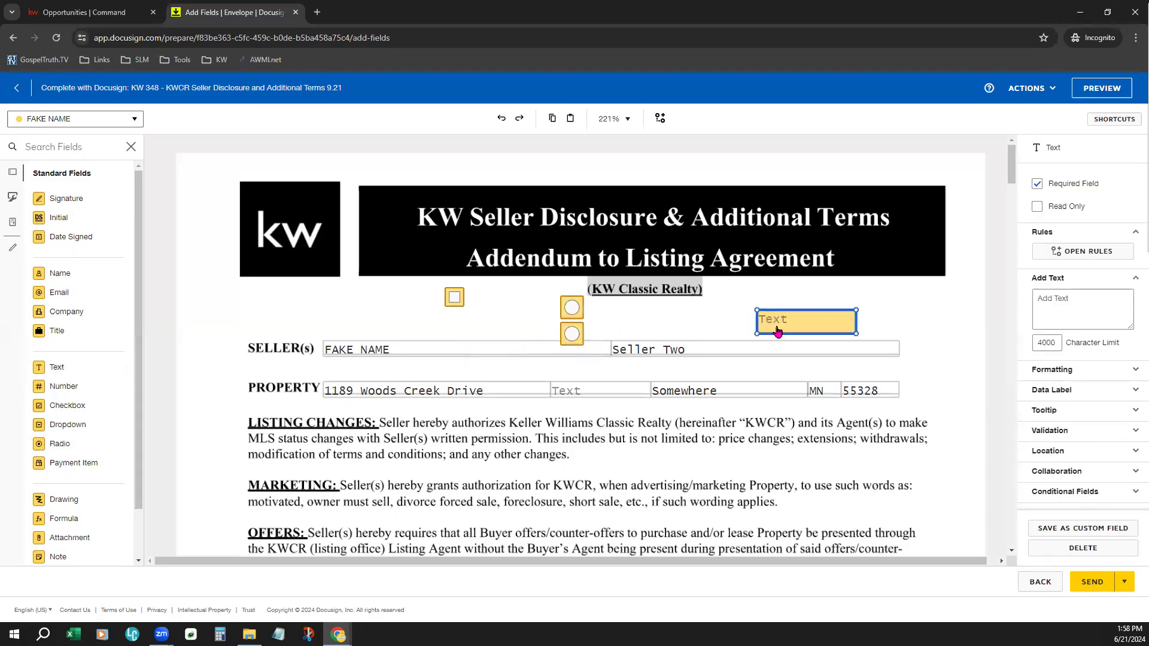
{"action": "left_click", "coordinate": [779, 324]}
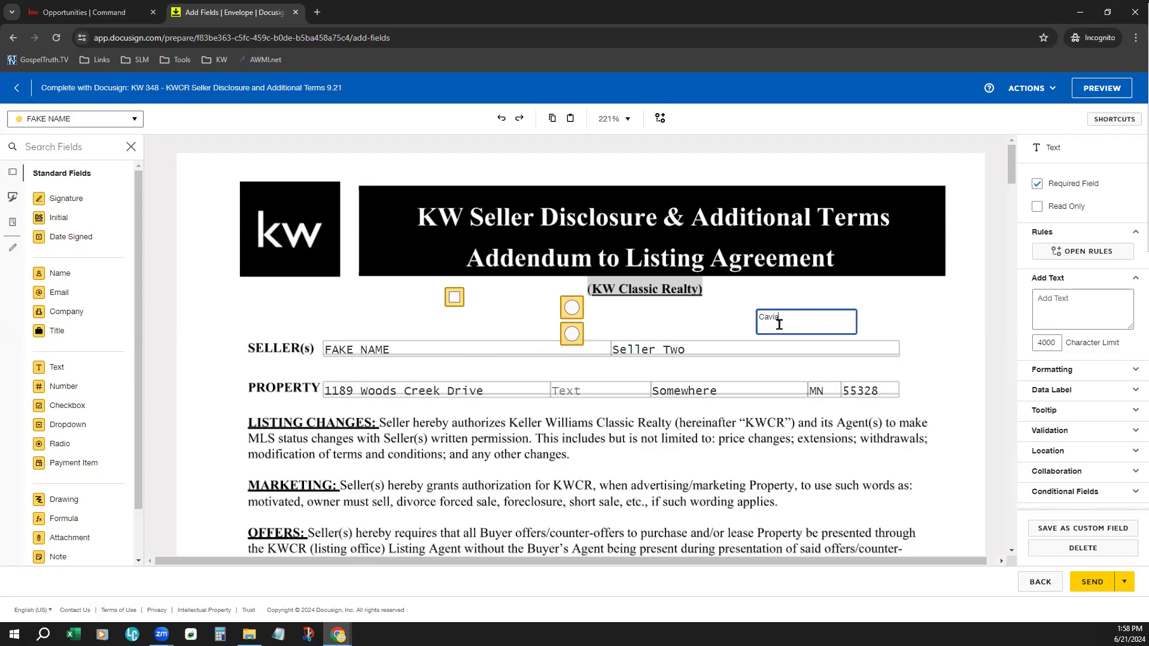
{"action": "left_click", "coordinate": [837, 279]}
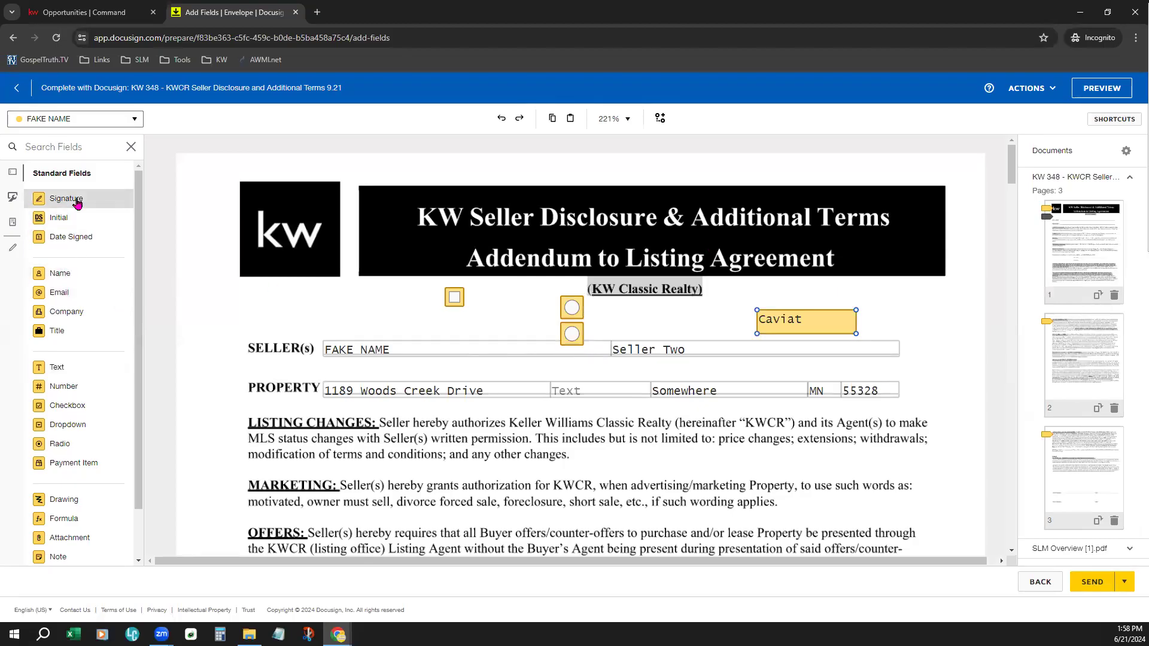
- Place a signature field for the first recipient on the second Signature line below the home warranty decline statement, and shrink it to fit
{"action": "mouse_move", "coordinate": [78, 203]}
{"action": "left_mouse_down"}
{"action": "mouse_move", "coordinate": [81, 221]}
{"action": "mouse_move", "coordinate": [167, 277]}
{"action": "mouse_move", "coordinate": [463, 372]}
{"action": "mouse_move", "coordinate": [467, 389]}
{"action": "mouse_move", "coordinate": [385, 292]}
{"action": "mouse_move", "coordinate": [322, 297]}
{"action": "mouse_move", "coordinate": [432, 460]}
{"action": "mouse_move", "coordinate": [438, 509]}
{"action": "left_mouse_up"}
{"action": "scroll", "coordinate": [400, 152], "scroll_direction": "down", "scroll_amount": 6}
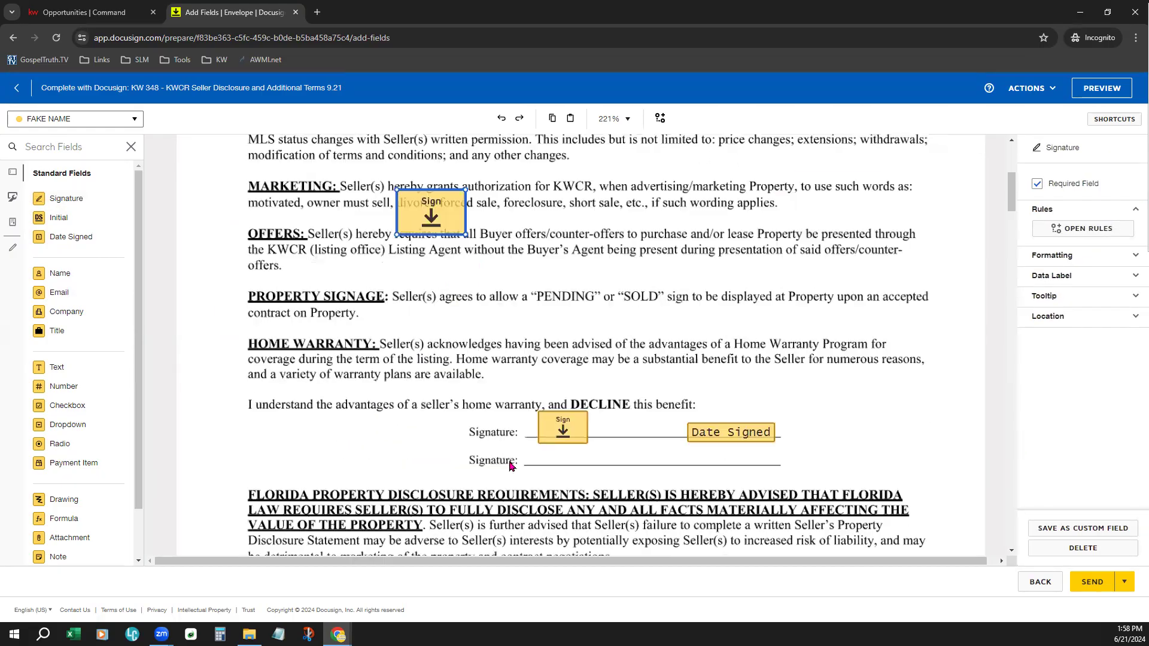
{"action": "scroll", "coordinate": [432, 255], "scroll_direction": "up", "scroll_amount": 2}
{"action": "mouse_move", "coordinate": [411, 213]}
{"action": "left_mouse_down"}
{"action": "mouse_move", "coordinate": [559, 454]}
{"action": "mouse_move", "coordinate": [596, 468]}
{"action": "mouse_move", "coordinate": [605, 449]}
{"action": "left_mouse_up"}
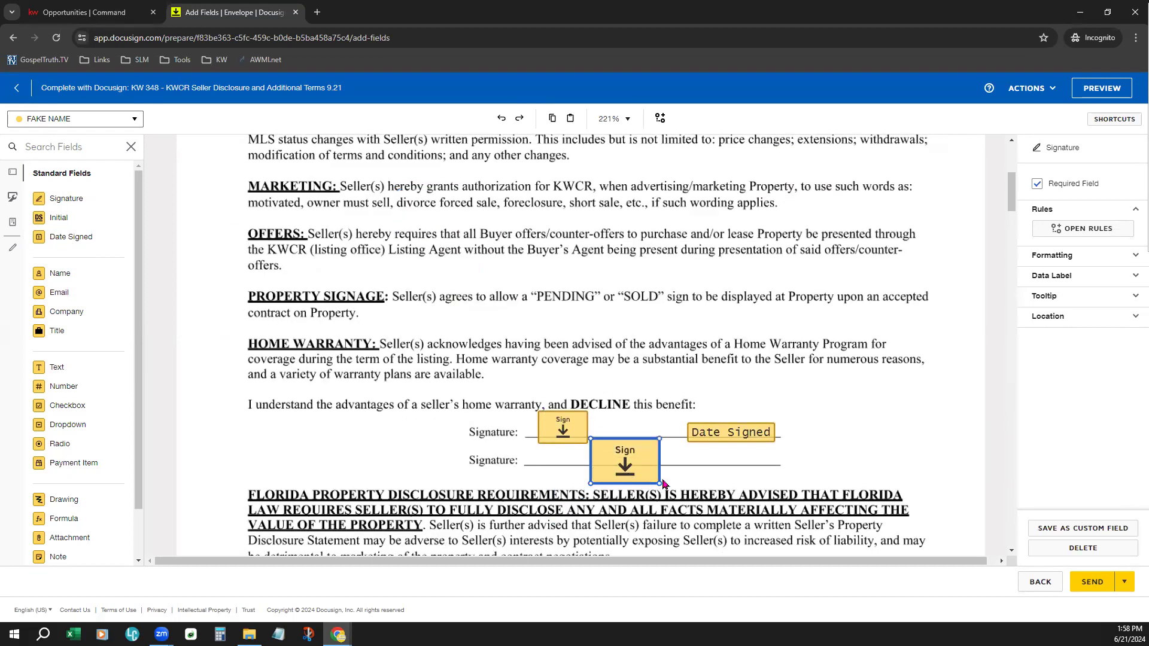
{"action": "left_click_drag", "start_coordinate": [659, 484], "coordinate": [615, 458]}
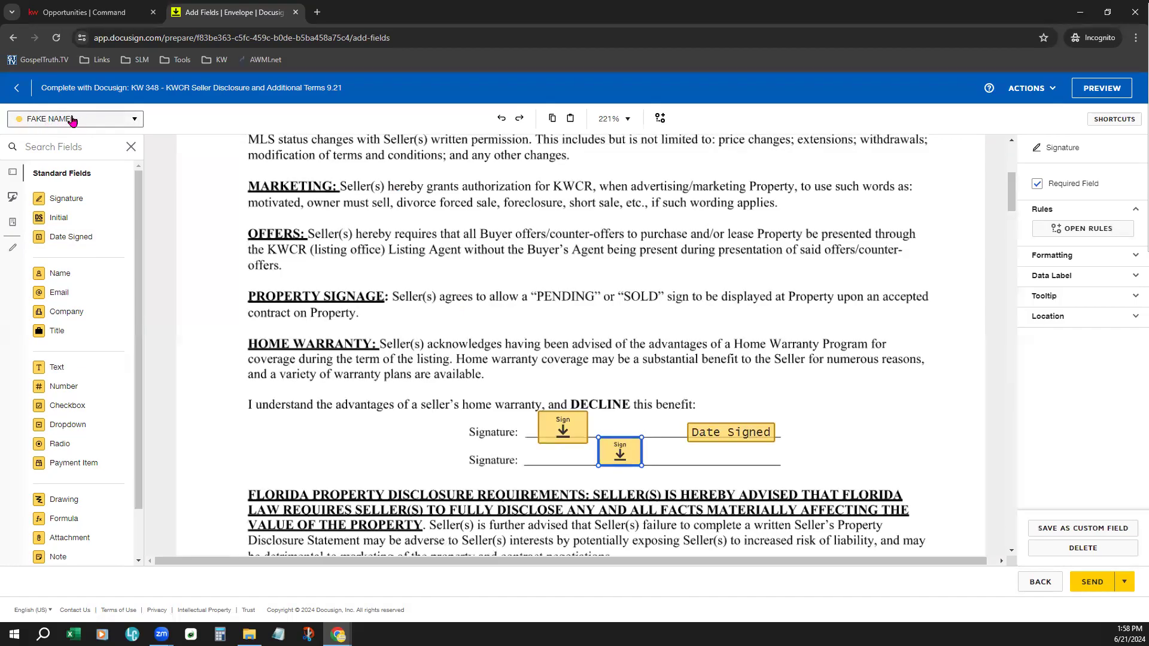
- Edit the envelope's recipients and change the second recipient's role to Needs to Sign
{"action": "left_click", "coordinate": [41, 123]}
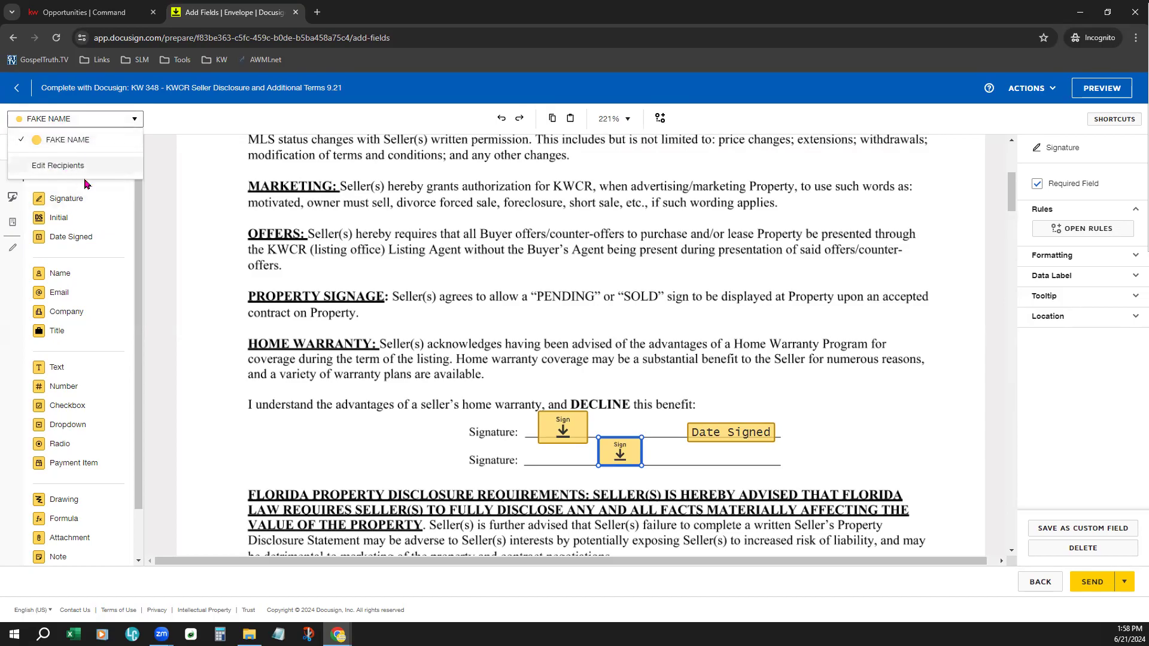
{"action": "left_click", "coordinate": [49, 168]}
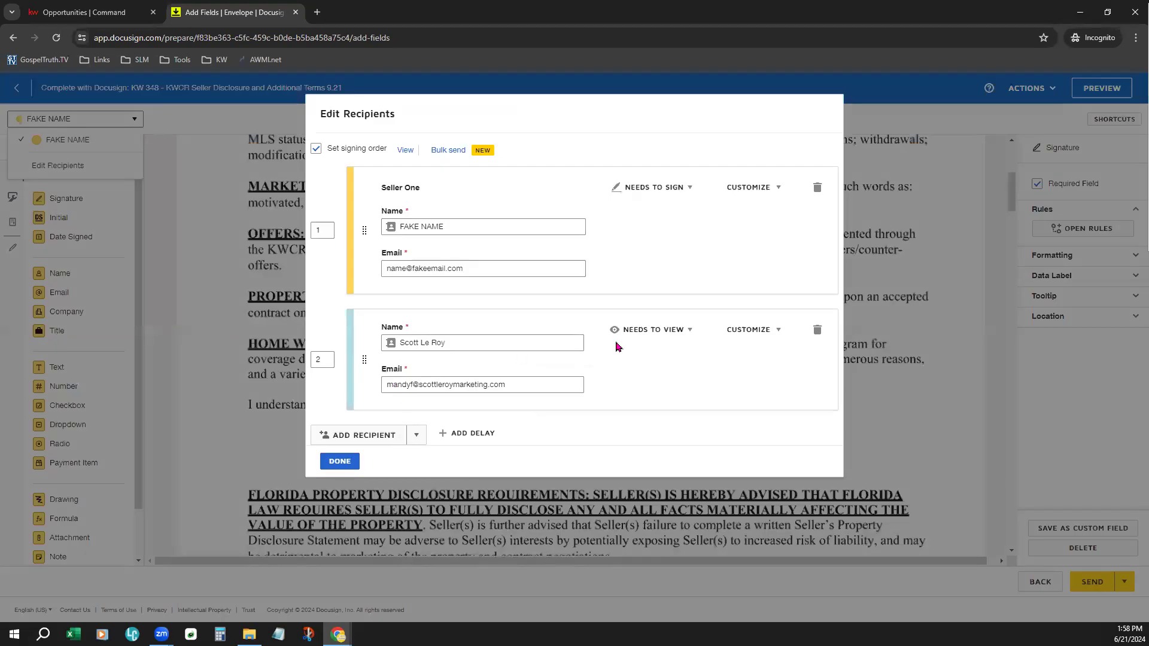
{"action": "left_click", "coordinate": [644, 329]}
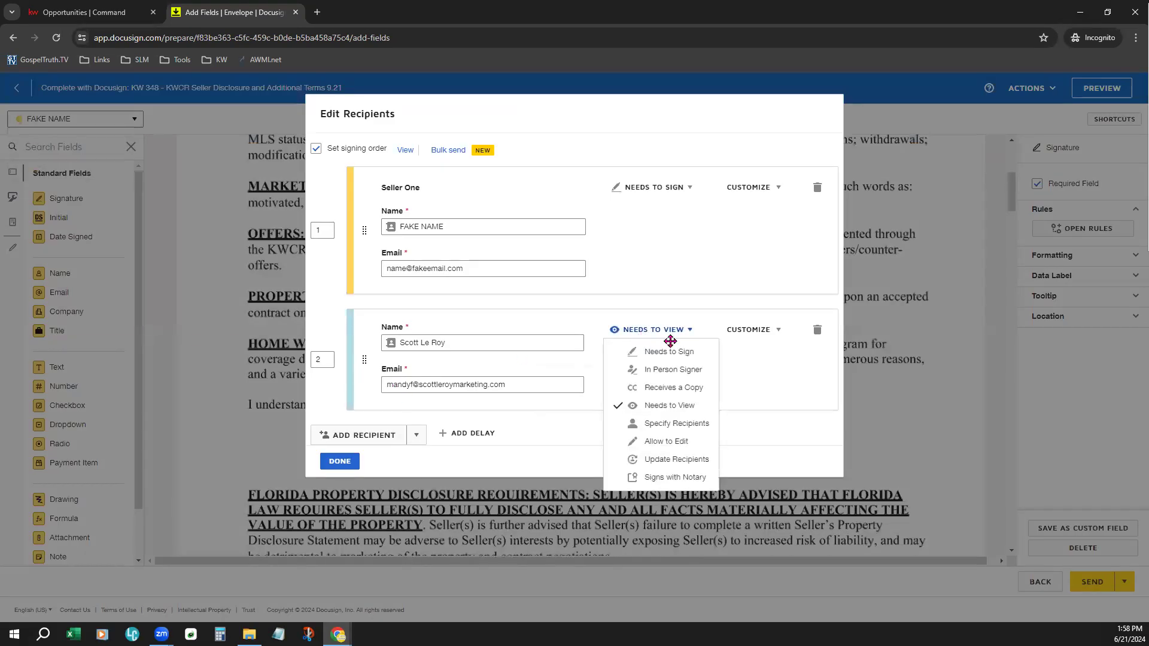
{"action": "left_click", "coordinate": [696, 355]}
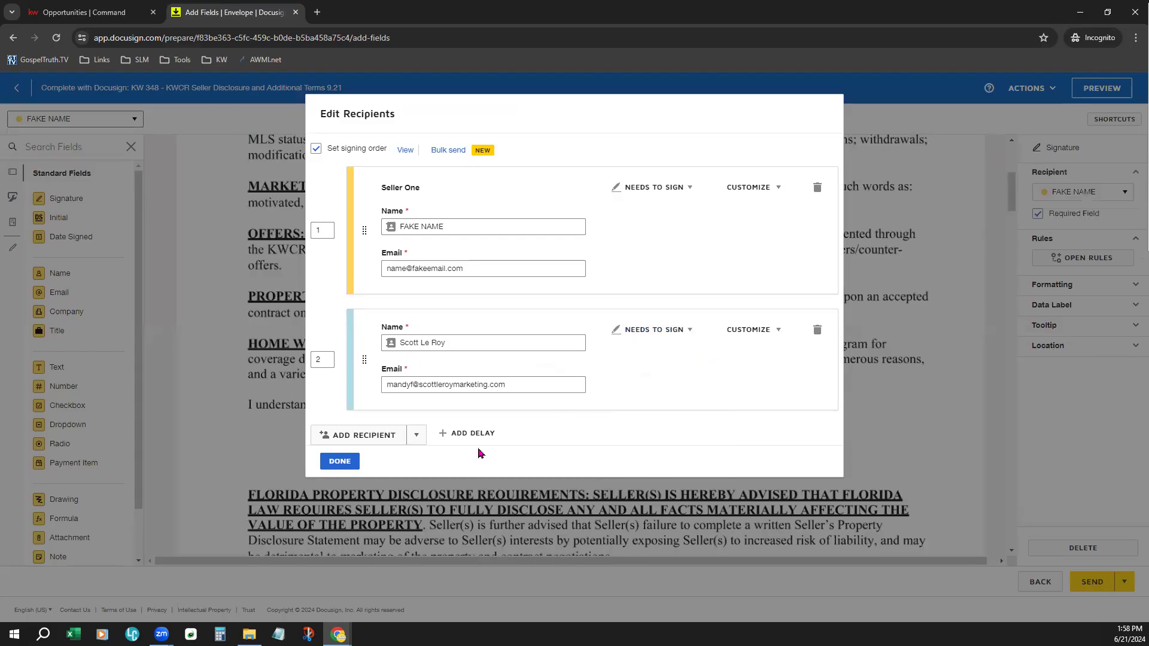
{"action": "left_click", "coordinate": [339, 461]}
- Assign new fields to the second recipient and place a Signature and a Date Signed field at the right end of the home warranty signature lines
{"action": "left_click", "coordinate": [44, 119]}
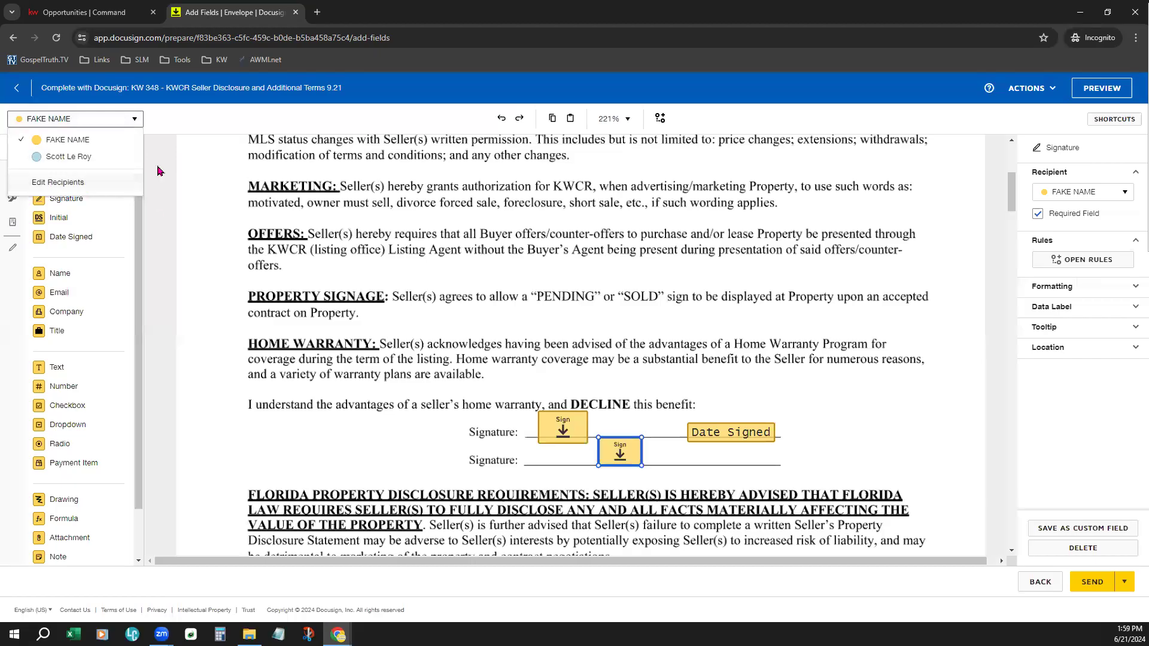
{"action": "left_click", "coordinate": [76, 162]}
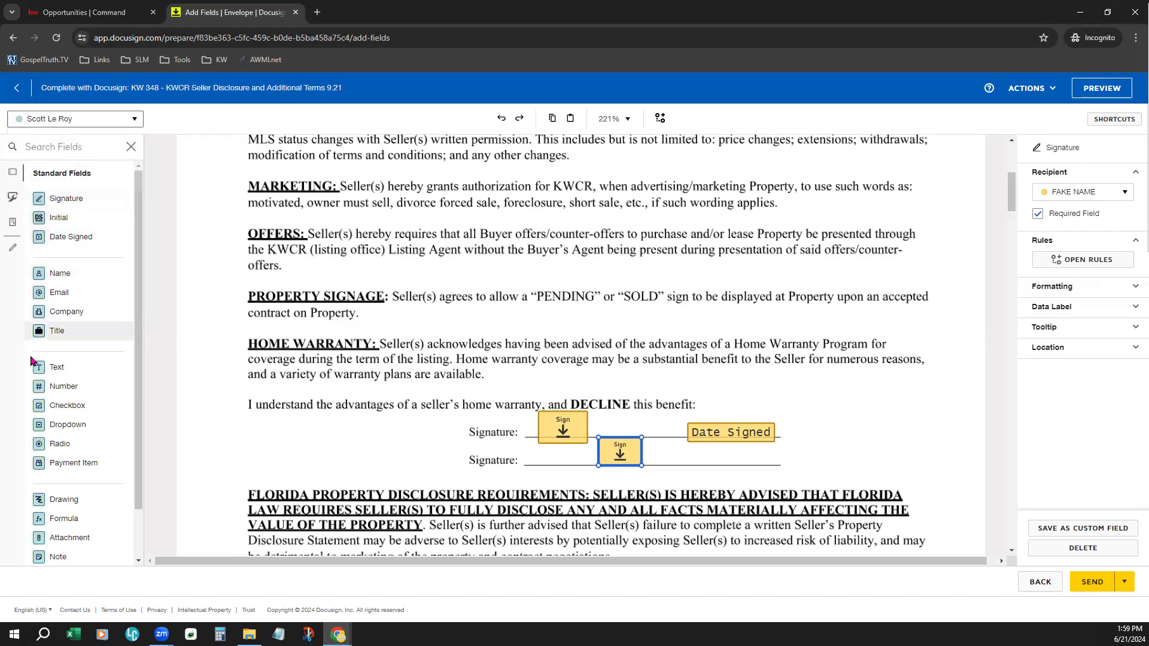
{"action": "mouse_move", "coordinate": [73, 203]}
{"action": "left_mouse_down"}
{"action": "mouse_move", "coordinate": [412, 255]}
{"action": "mouse_move", "coordinate": [784, 374]}
{"action": "mouse_move", "coordinate": [782, 414]}
{"action": "left_mouse_up"}
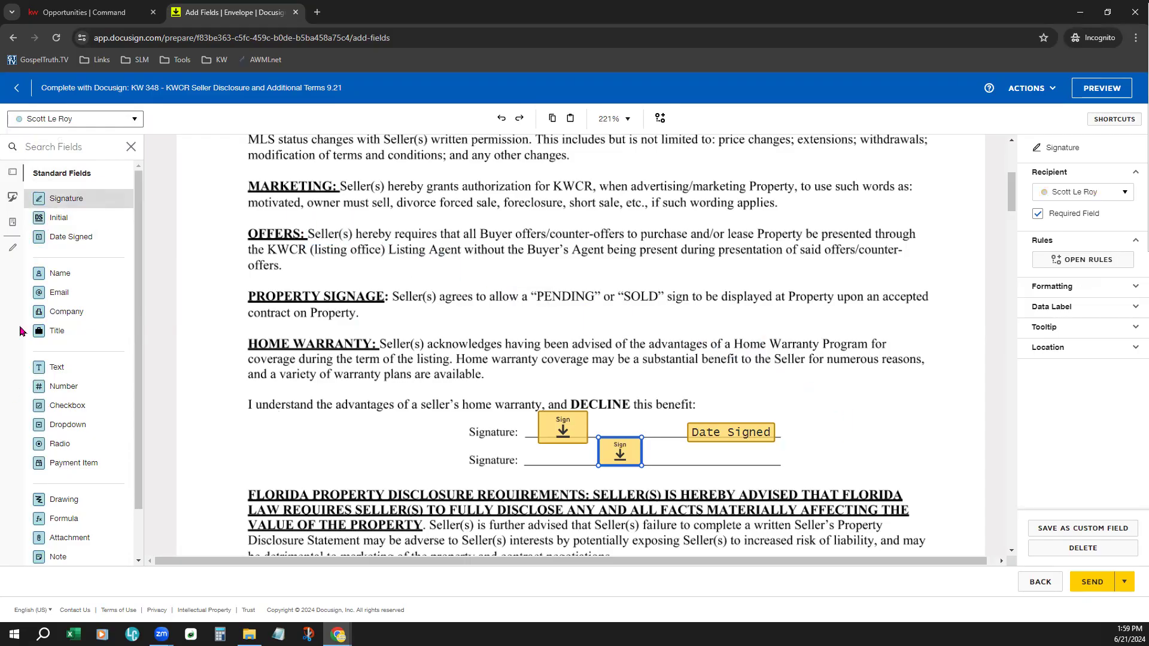
{"action": "left_click_drag", "start_coordinate": [67, 246], "coordinate": [774, 447]}
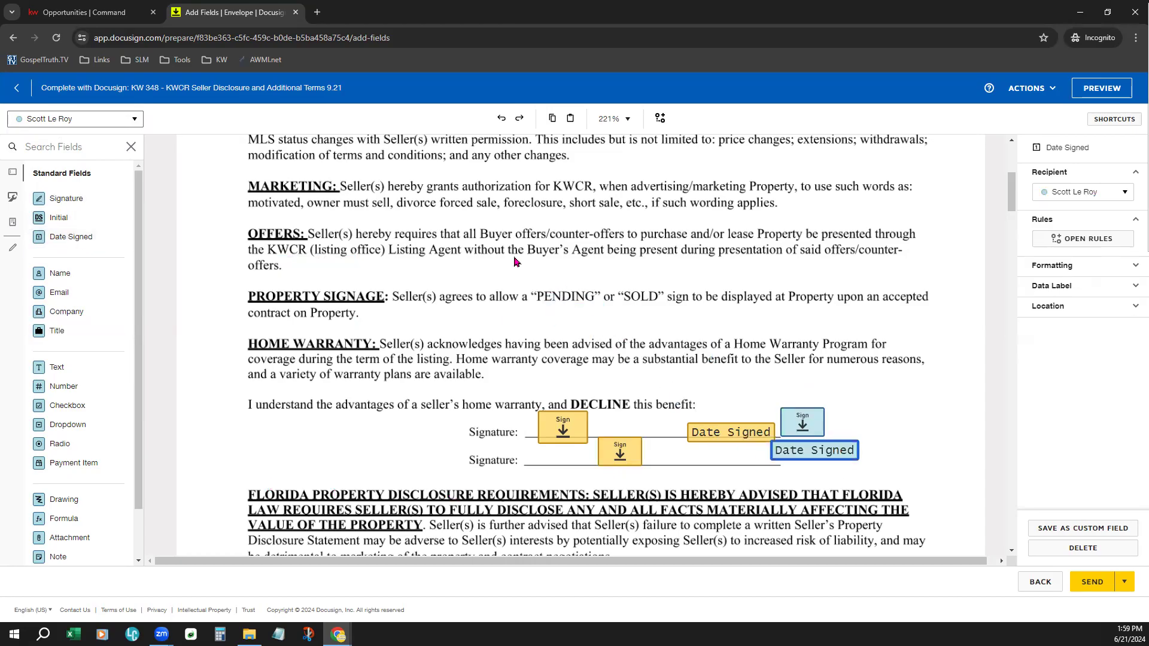
- Check the Send Later option, and save and close the envelope as a draft
{"action": "scroll", "coordinate": [676, 353], "scroll_direction": "up", "scroll_amount": 5}
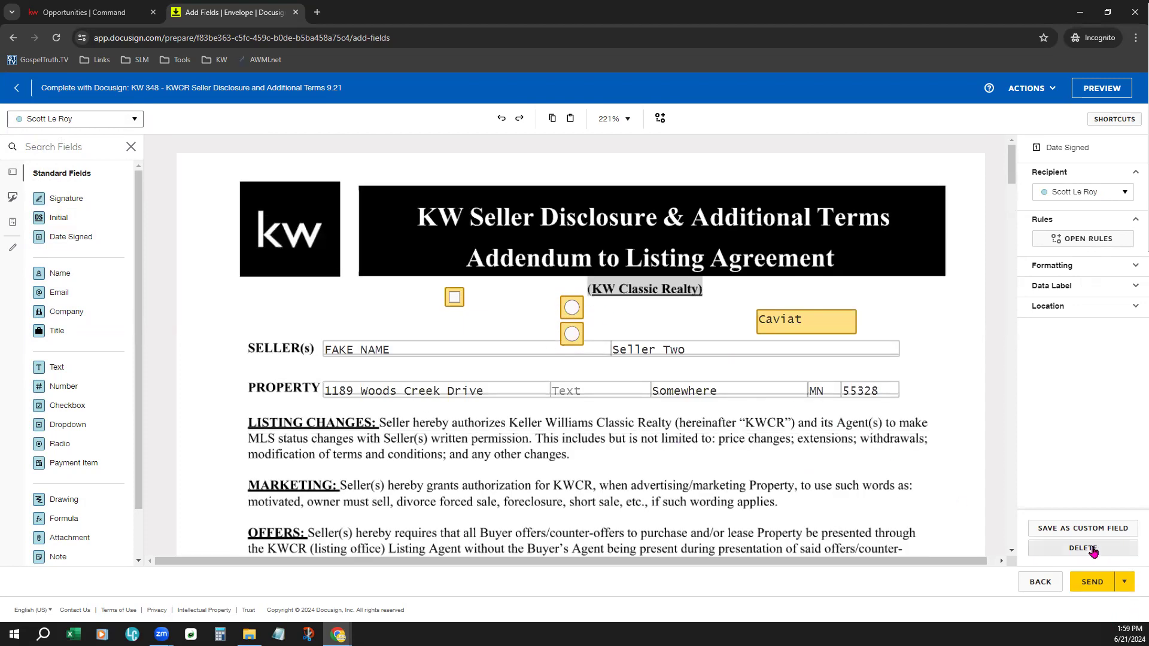
{"action": "left_click", "coordinate": [1128, 584]}
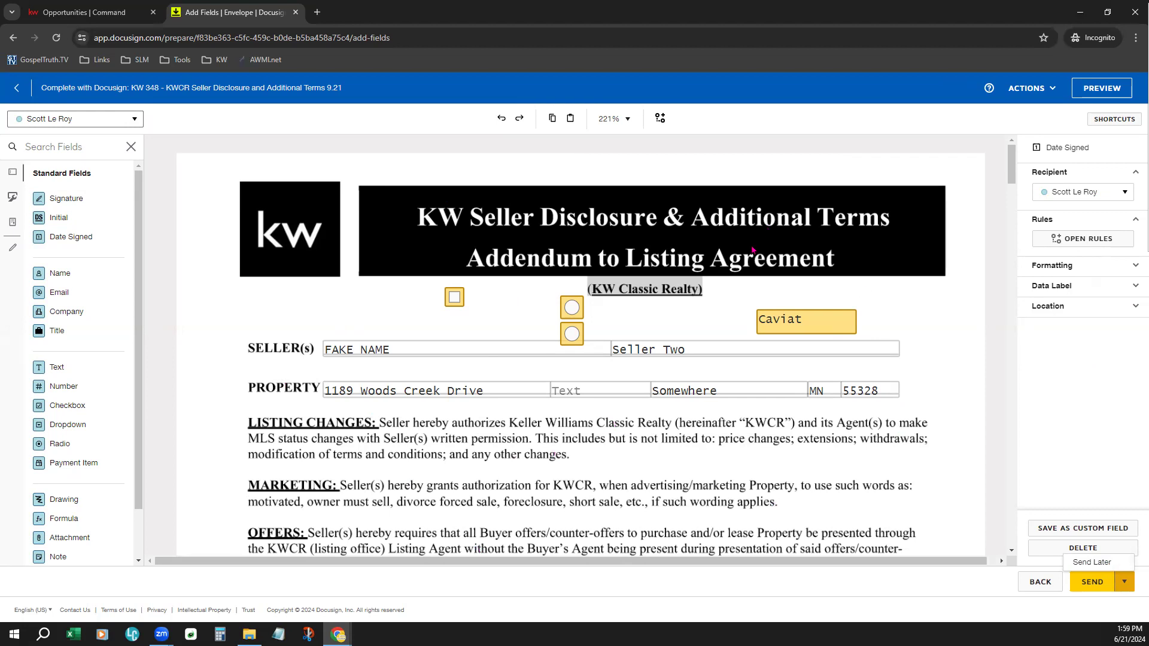
{"action": "left_click", "coordinate": [1017, 88]}
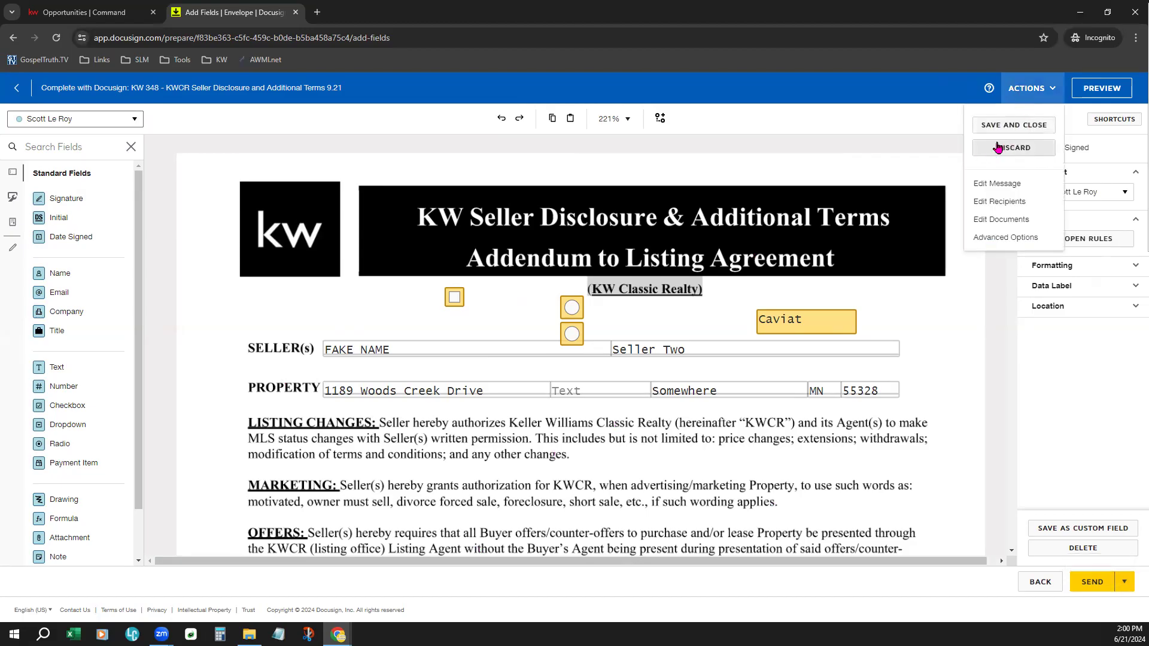
{"action": "left_click", "coordinate": [1026, 128]}
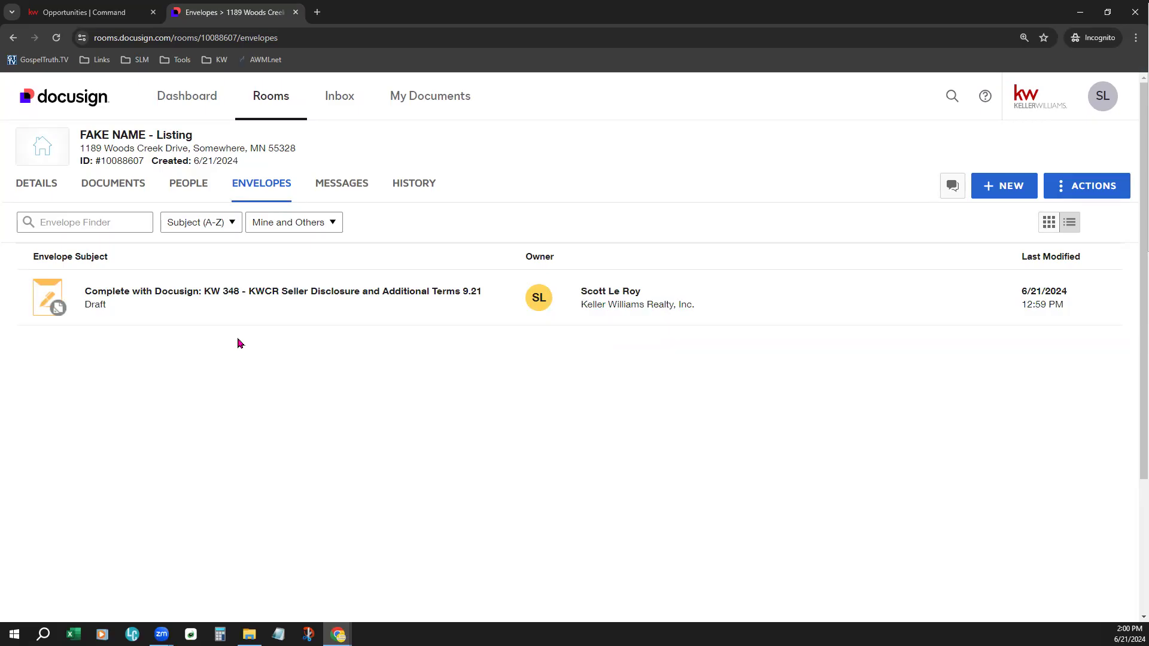
- Switch to the listing opportunity in KW Command and examine its checklist of required documents
{"action": "left_click", "coordinate": [86, 13]}
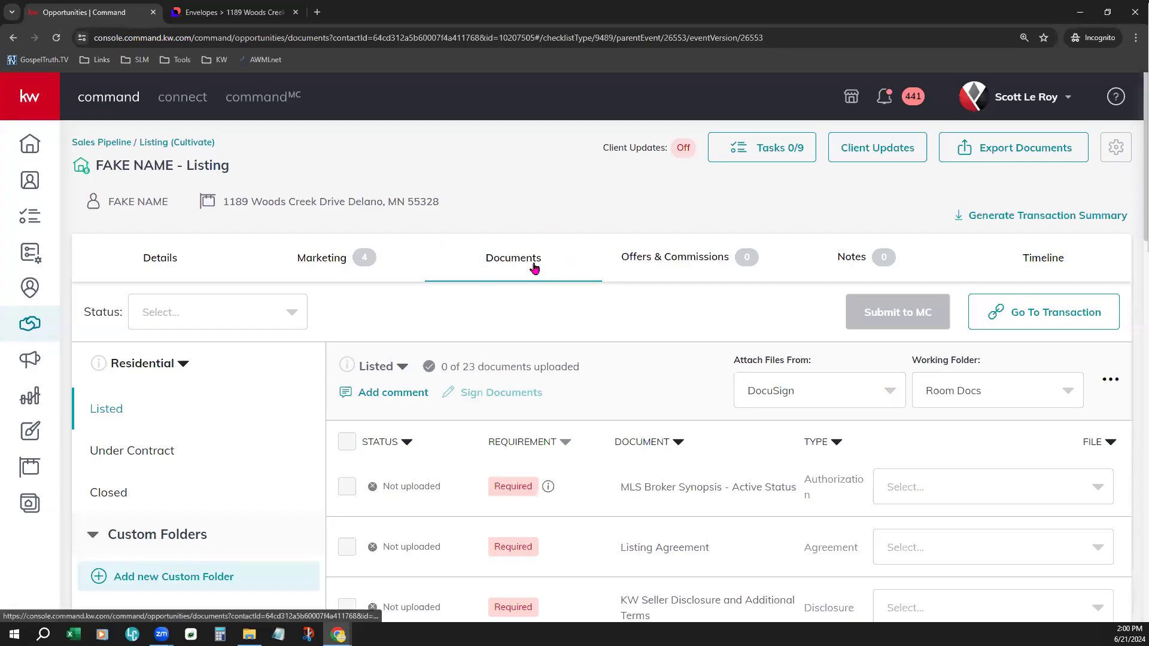
{"action": "scroll", "coordinate": [687, 515], "scroll_direction": "down", "scroll_amount": 2}
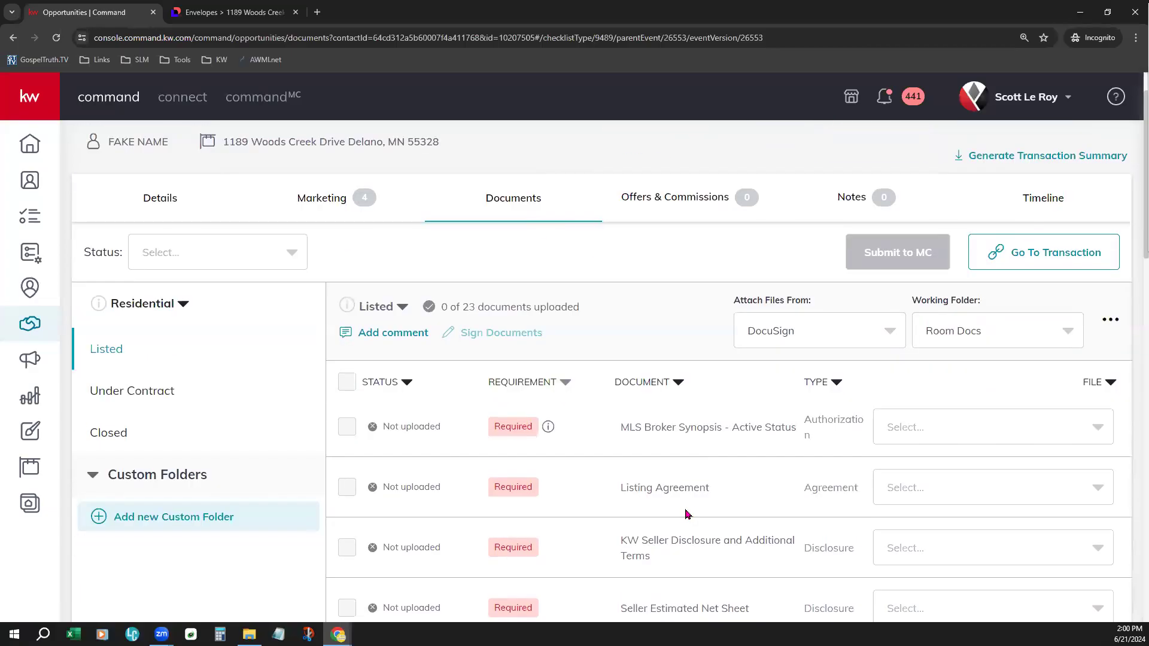
{"action": "scroll", "coordinate": [687, 514], "scroll_direction": "down", "scroll_amount": 1}
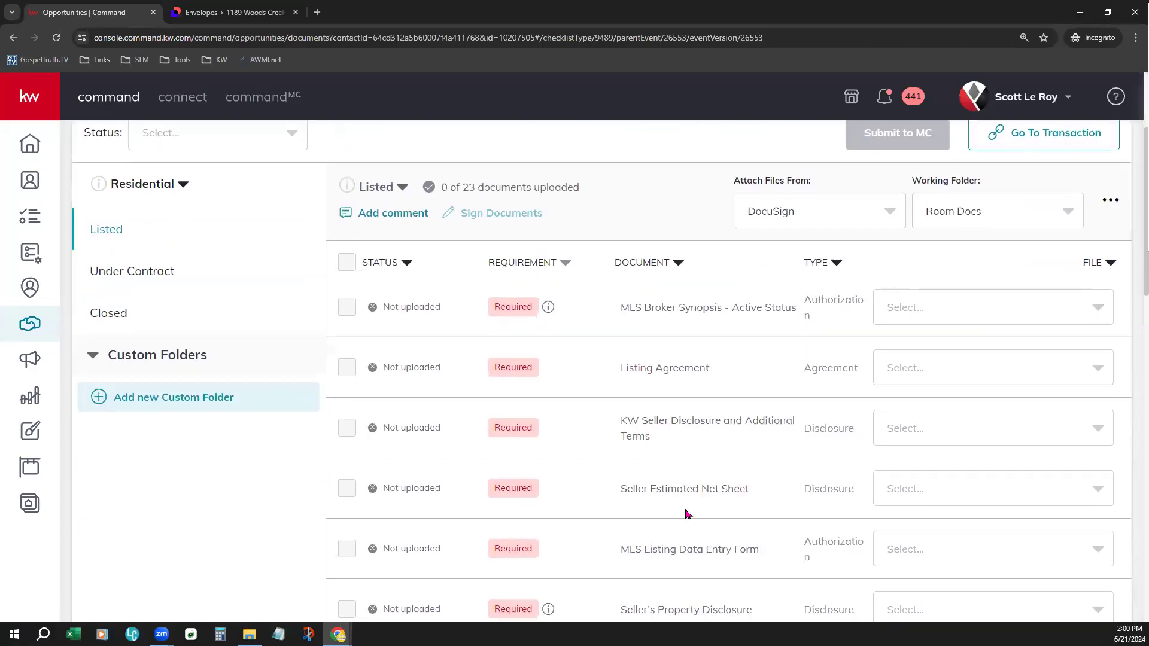
{"action": "scroll", "coordinate": [687, 515], "scroll_direction": "up", "scroll_amount": 2}
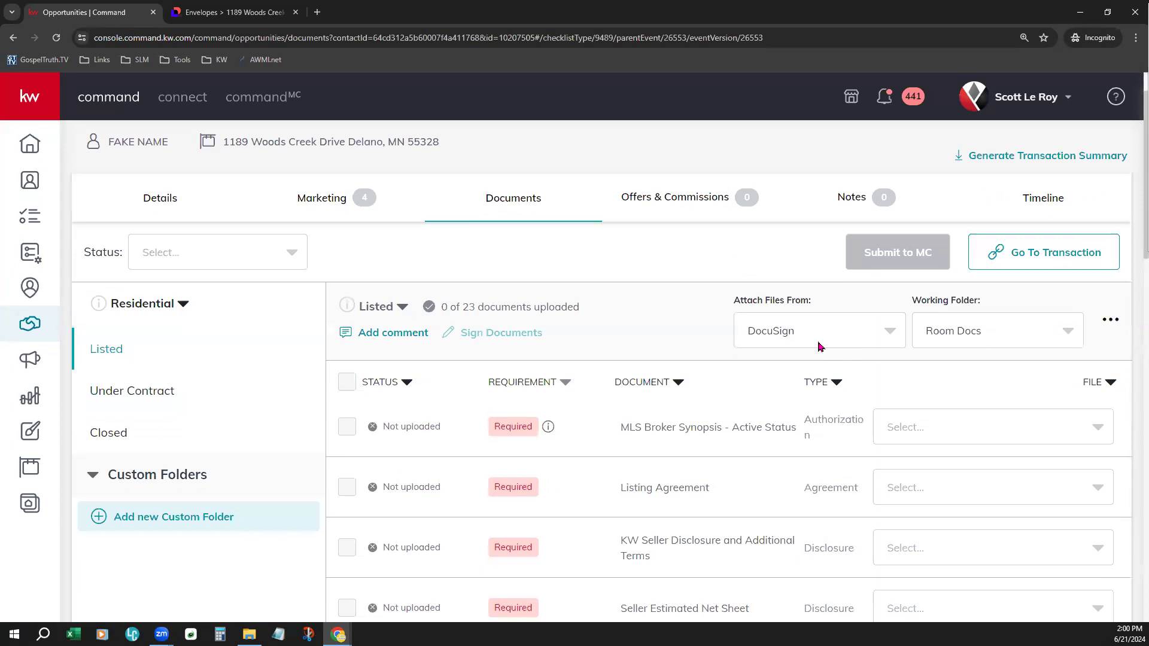
- Change the source for attaching files to My Computer (Manual), and return it to DocuSign
{"action": "left_click", "coordinate": [819, 335]}
{"action": "left_click", "coordinate": [807, 373]}
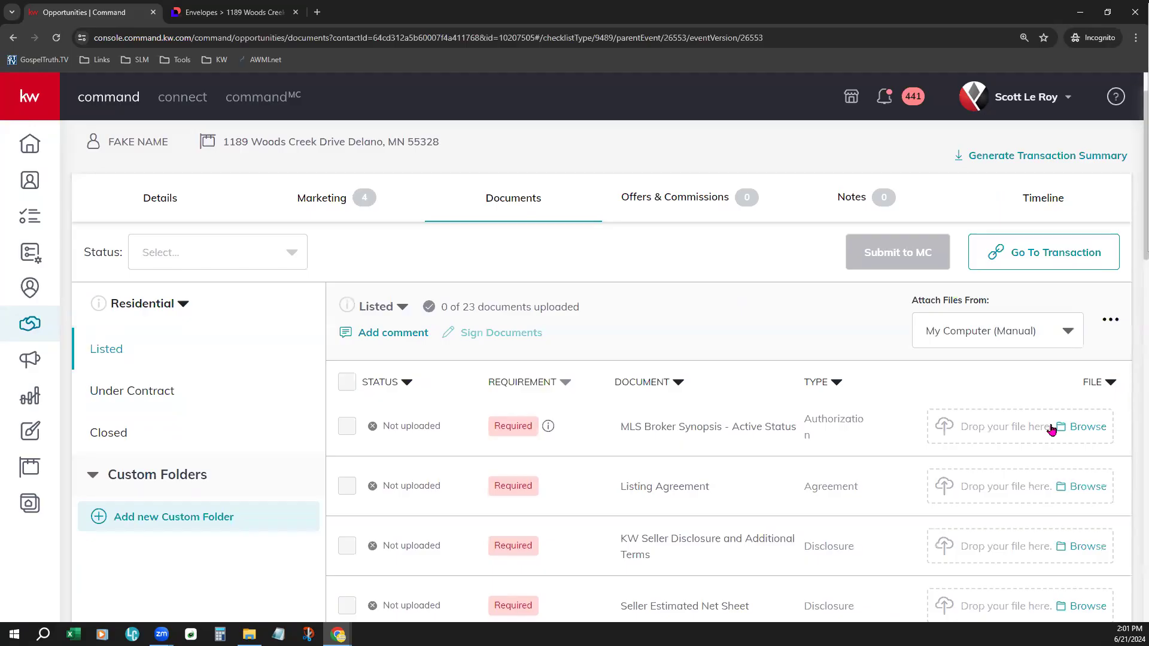
{"action": "left_click", "coordinate": [949, 339]}
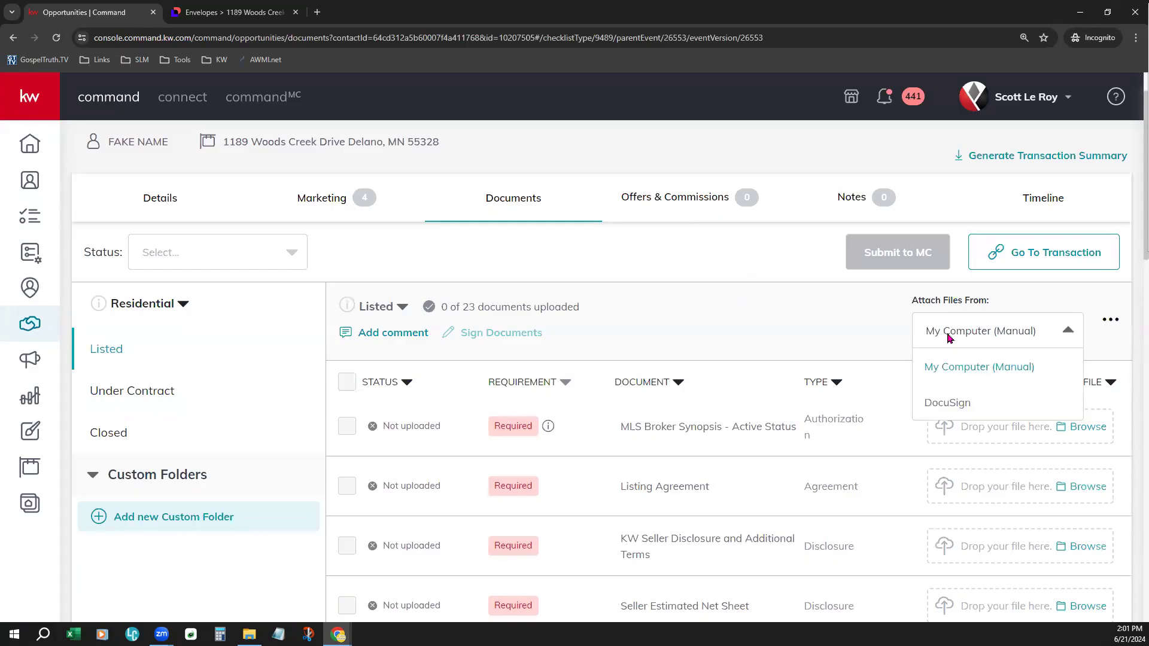
{"action": "left_click", "coordinate": [956, 404]}
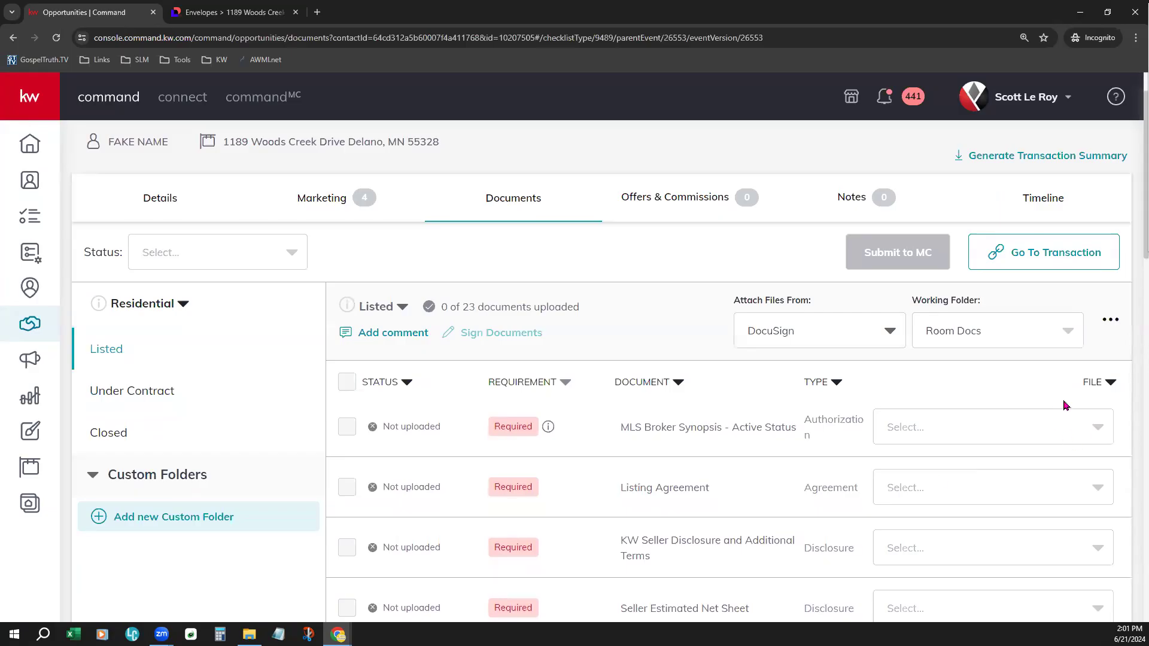
- Attach SLM Overview.pdf from the DocuSign room to the MLS Broker Synopsis - Active Status requirement
{"action": "left_click", "coordinate": [1040, 426]}
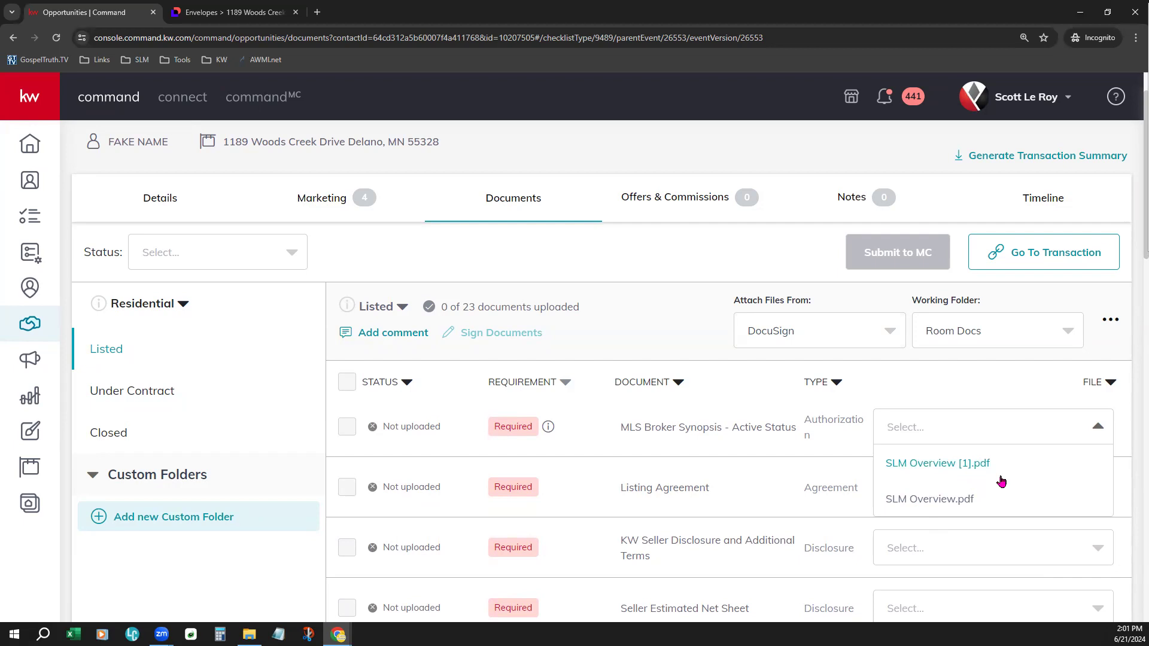
{"action": "left_click", "coordinate": [935, 500]}
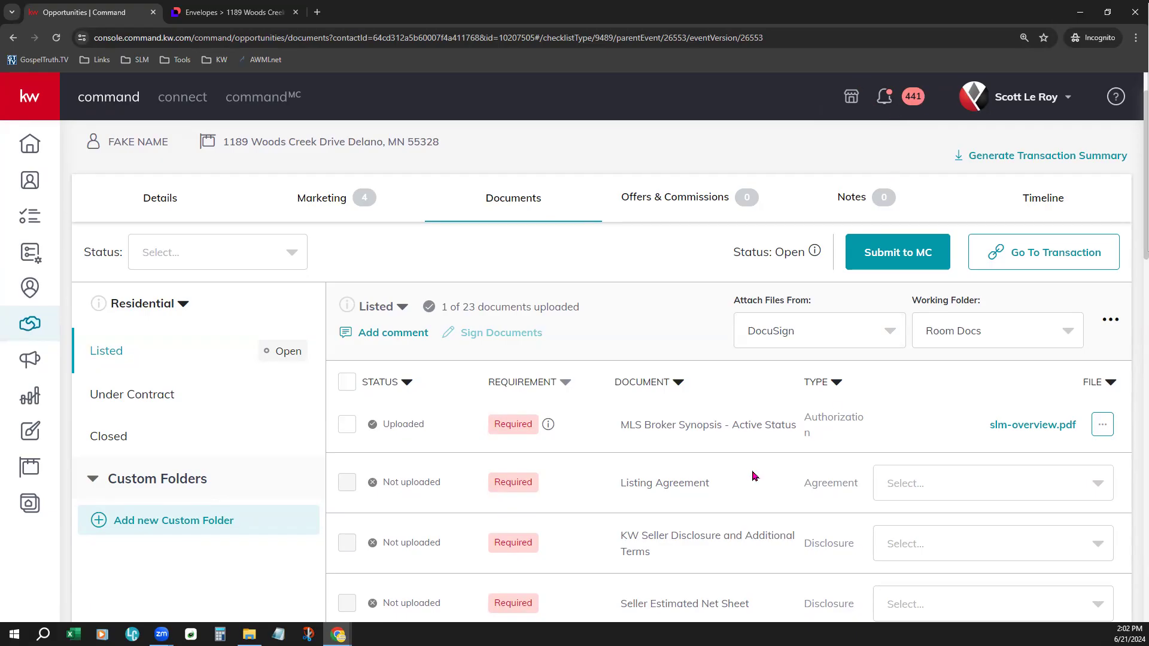
- Remove the attached file from the MLS Broker Synopsis - Active Status requirement and confirm the removal
{"action": "scroll", "coordinate": [752, 476], "scroll_direction": "down", "scroll_amount": 1}
{"action": "left_click", "coordinate": [1104, 365]}
{"action": "left_click", "coordinate": [1074, 393]}
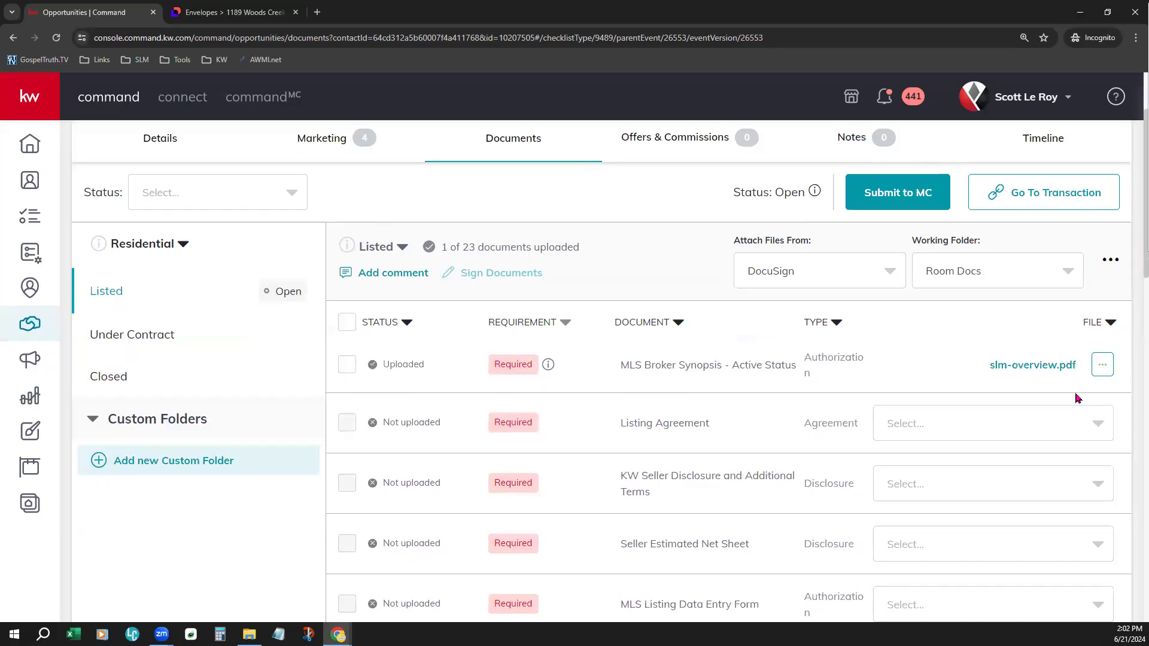
{"action": "left_click", "coordinate": [606, 479]}
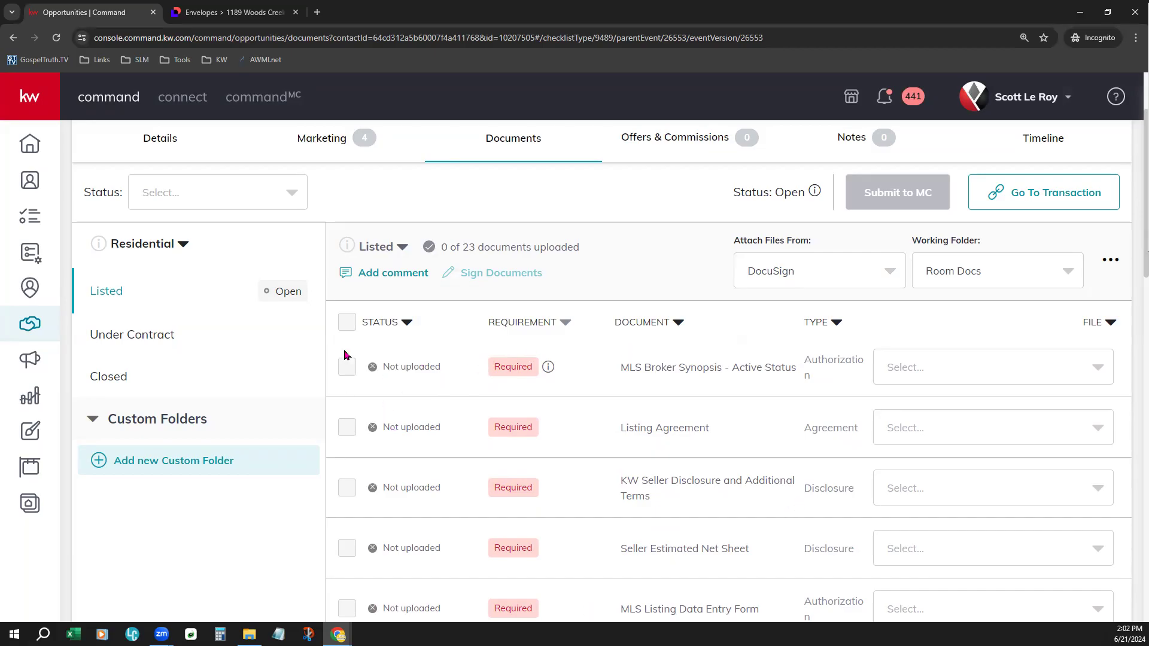
{"action": "scroll", "coordinate": [406, 479], "scroll_direction": "up", "scroll_amount": 2}
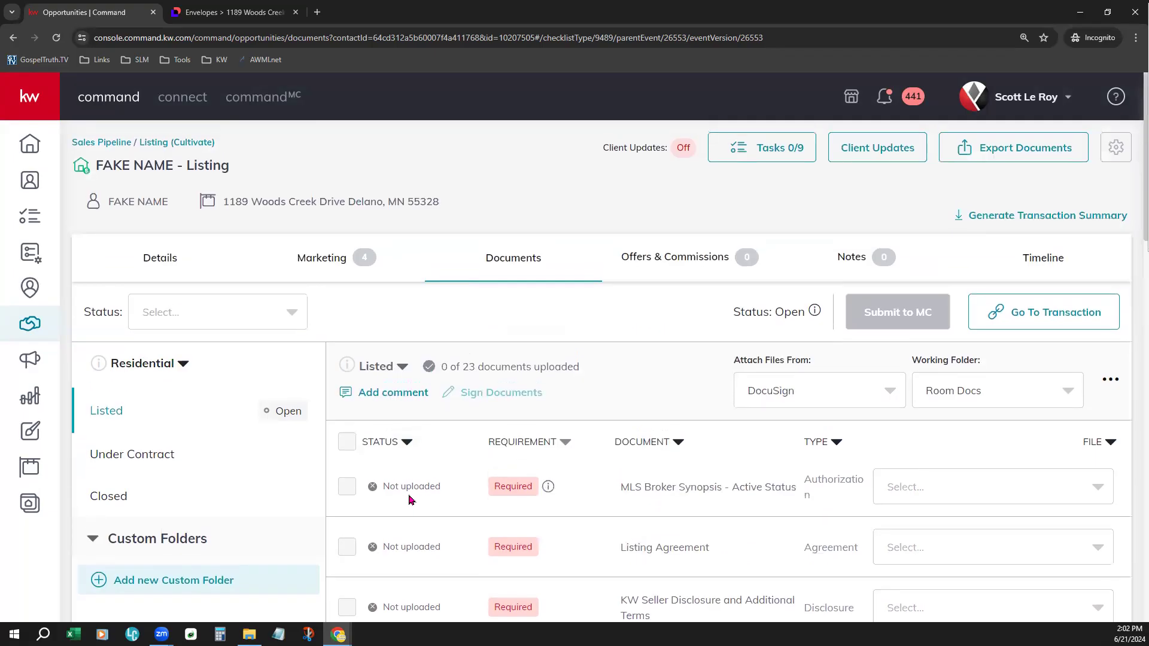